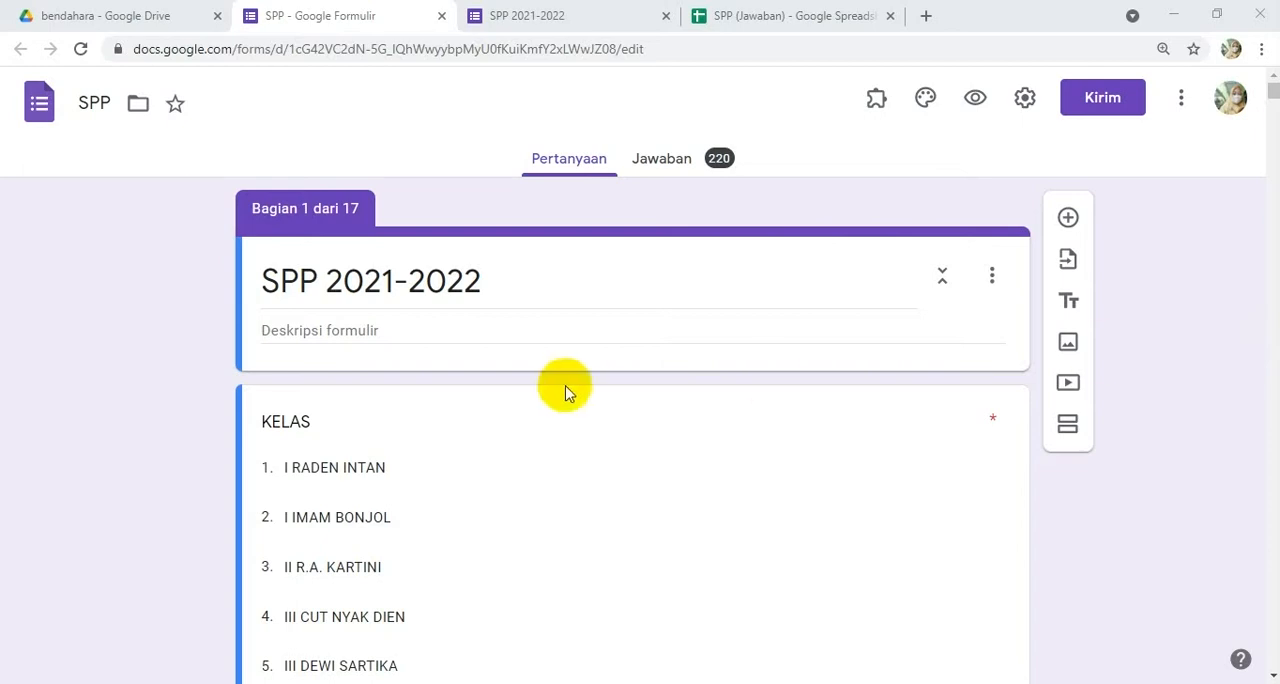
Step: Look through the form's sections, from the KELAS options and student name lists to the Bulan question
scroll(807, 291, "down", 10)
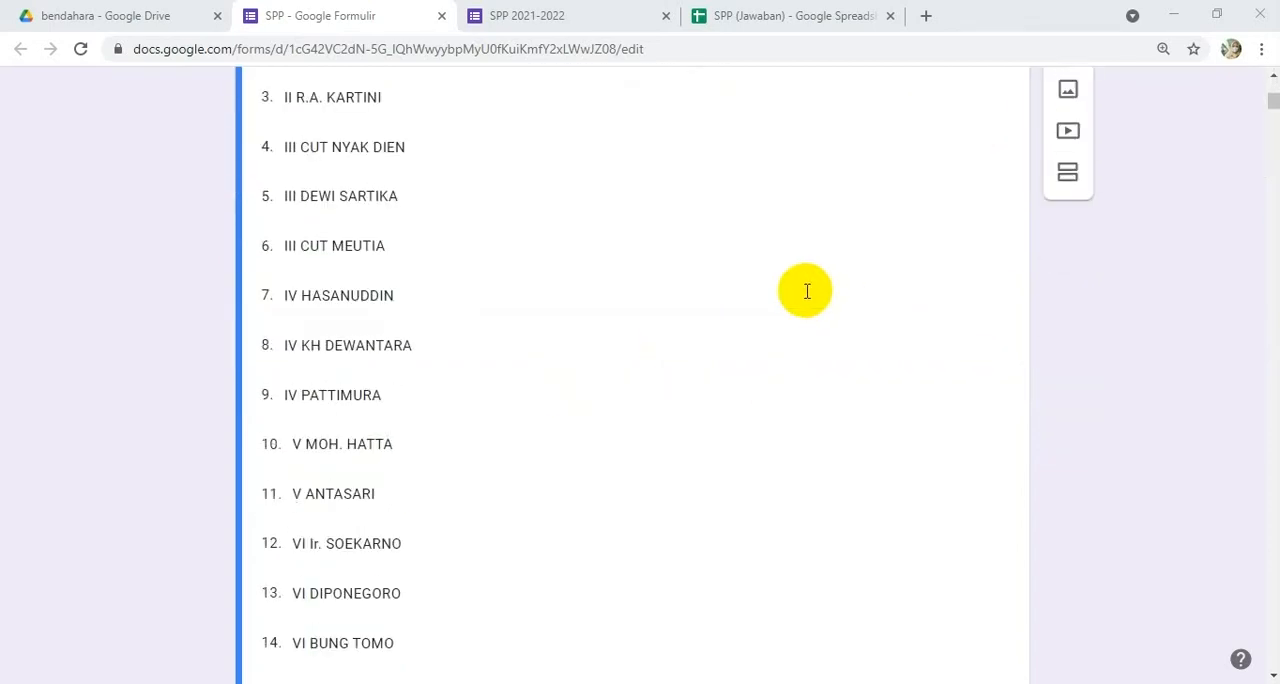
scroll(807, 291, "up", 10)
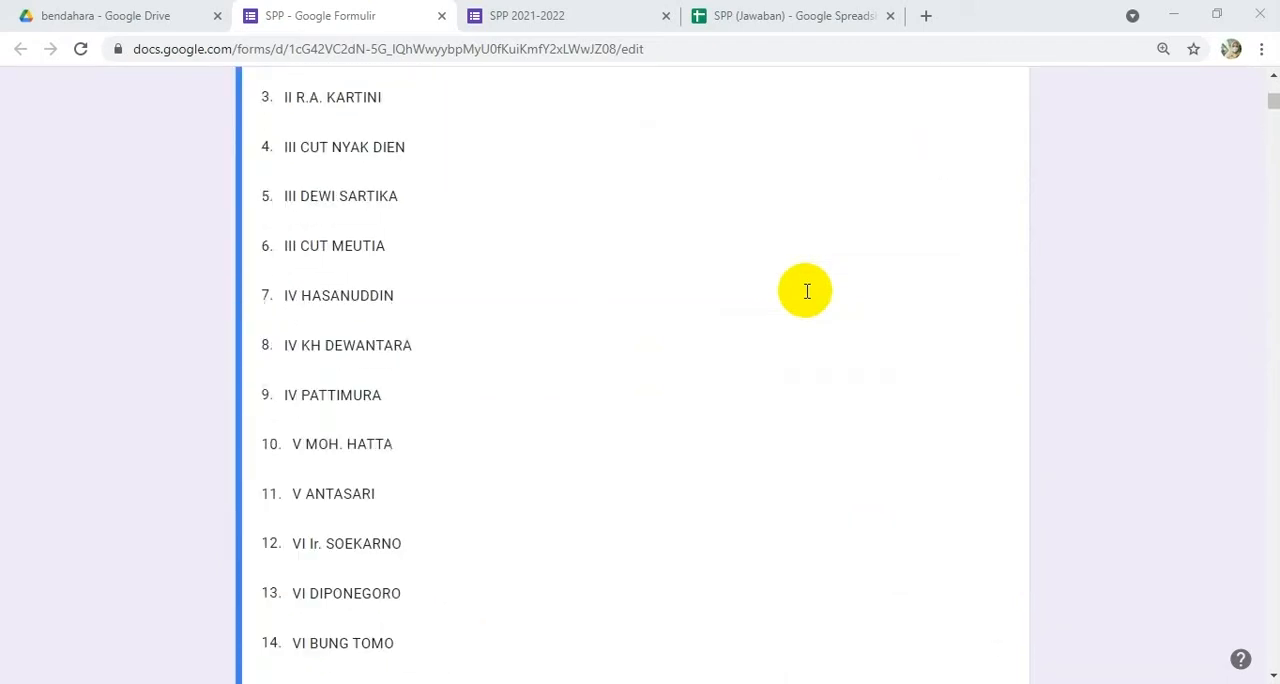
scroll(807, 291, "down", 4)
scroll(807, 291, "down", 15)
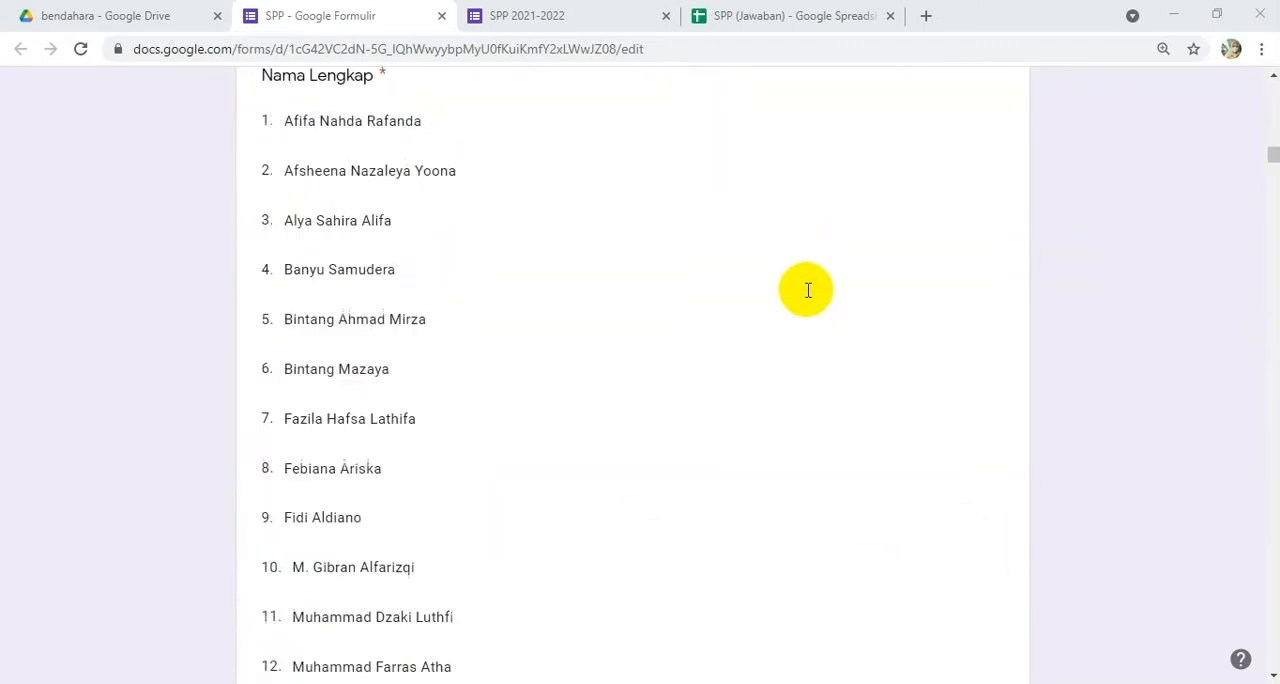
left_click_drag(1272, 173, 1262, 636)
scroll(600, 500, "down", 8)
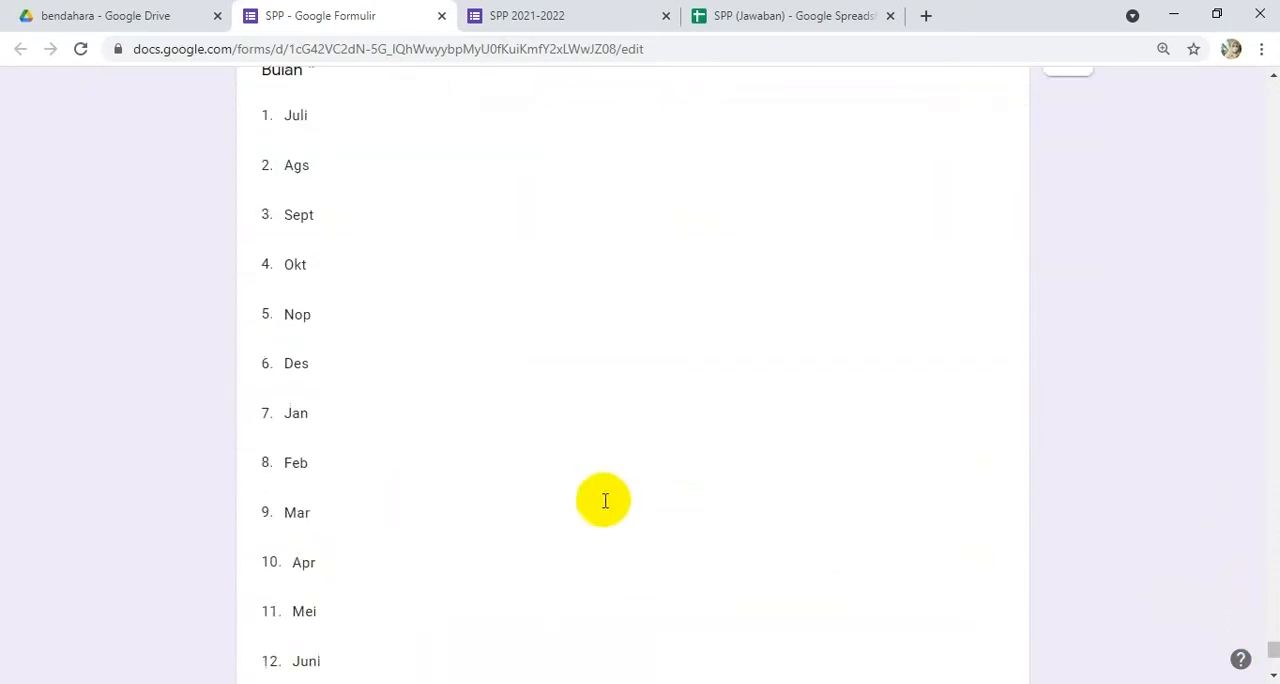
scroll(377, 365, "up", 15)
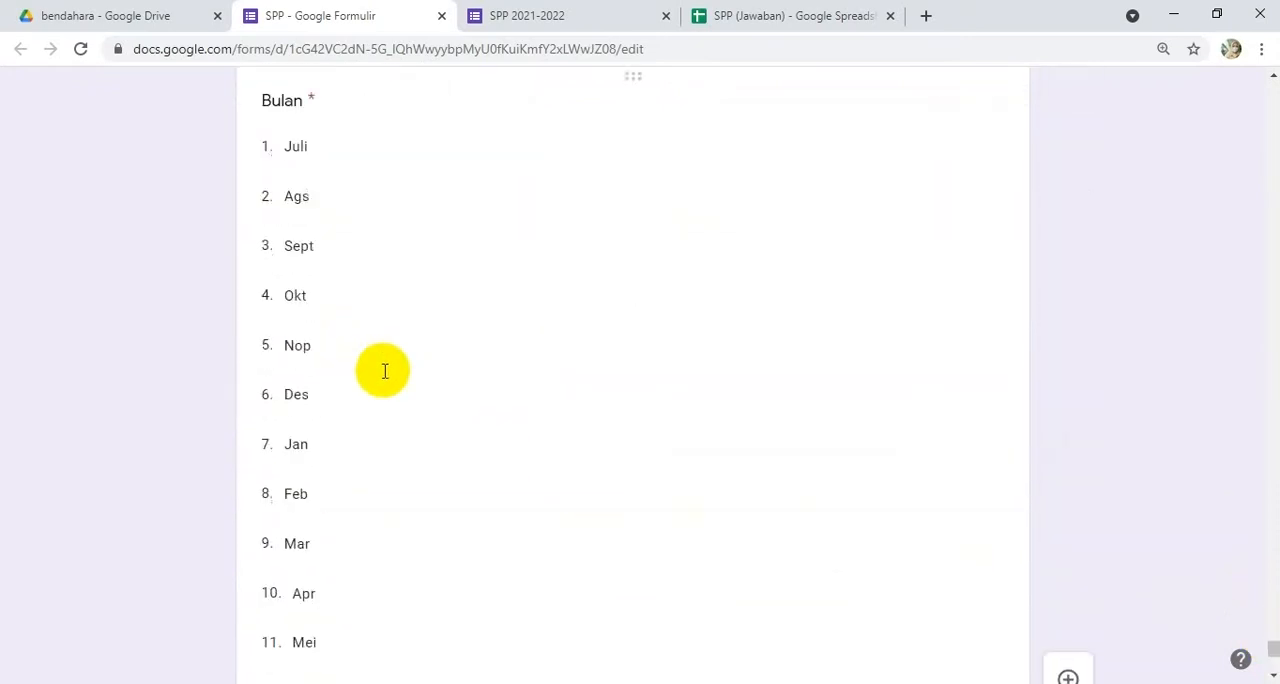
Step: In the live SPP 2021-2022 form, choose the class IV HASANUDDIN and continue to its section
left_click(566, 14)
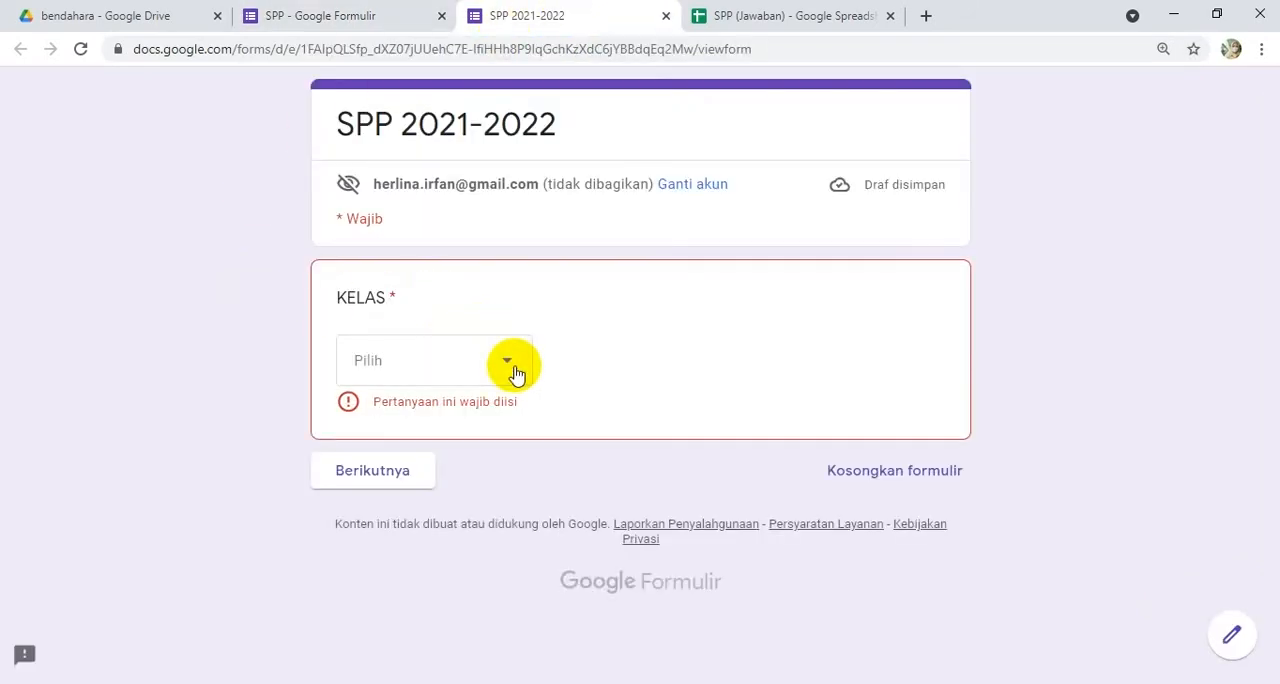
left_click(514, 371)
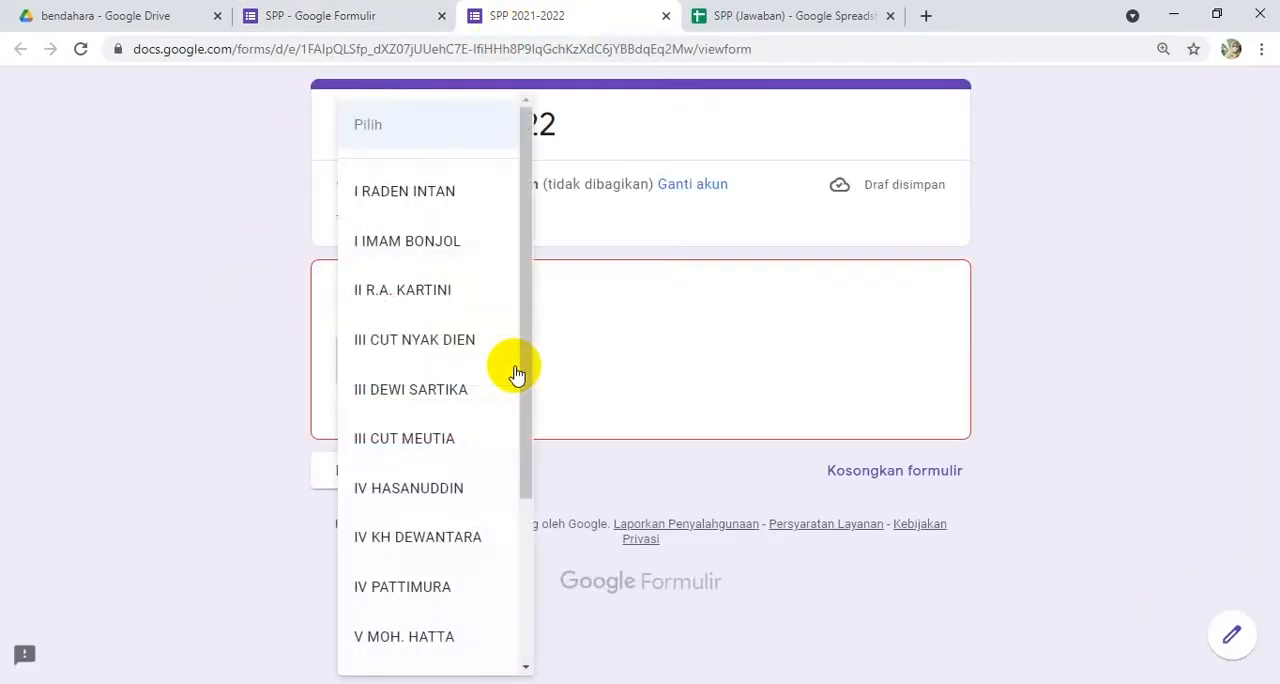
left_click(395, 488)
left_click(390, 447)
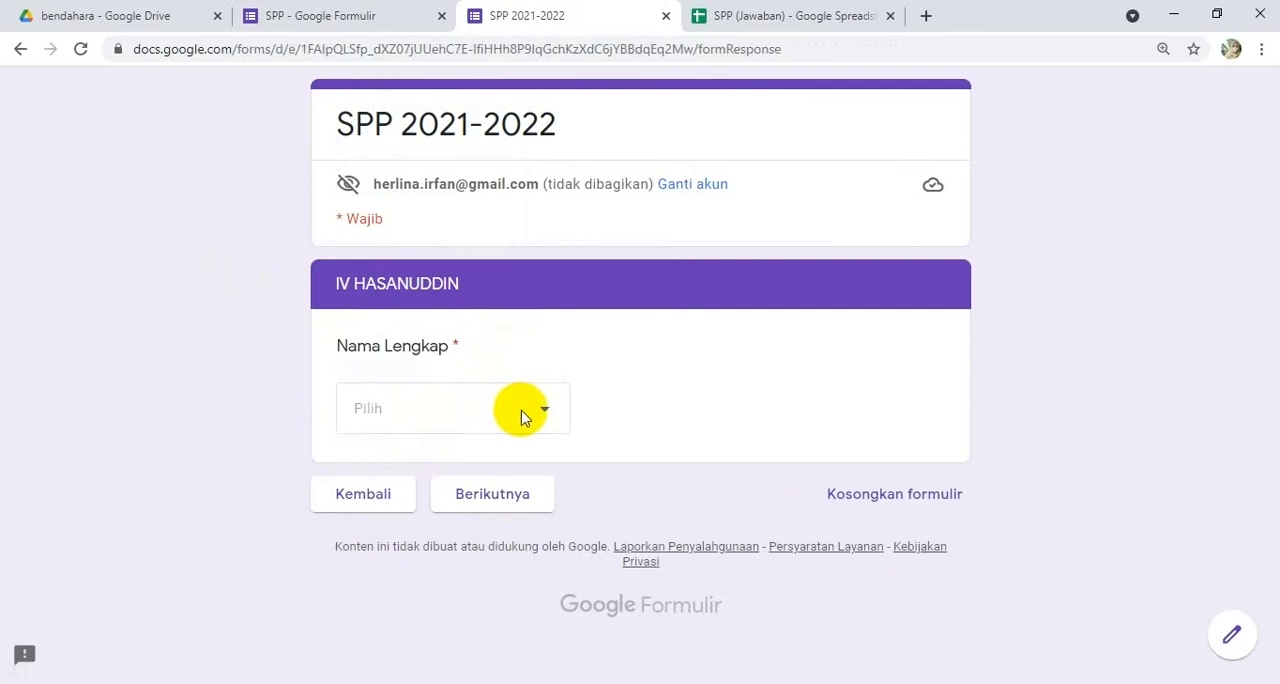
Step: Choose the fourth student under Nama Lengkap and continue to the payment section
left_click(544, 414)
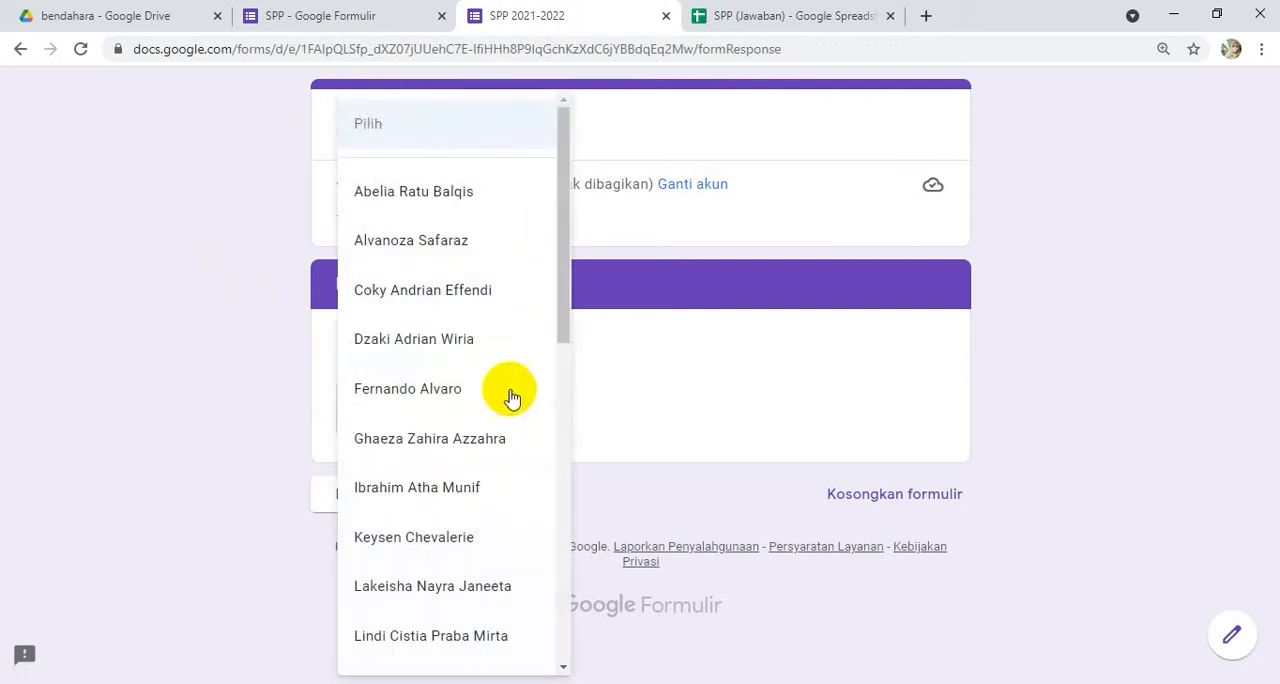
left_click(433, 350)
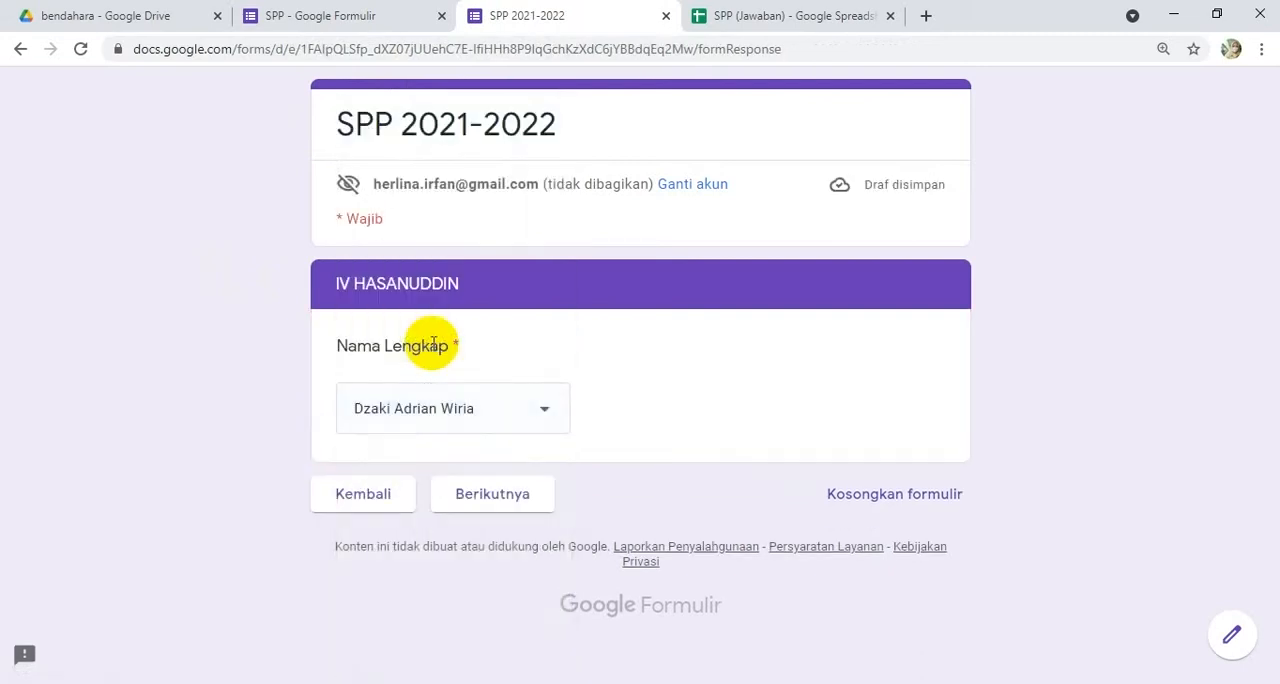
left_click(489, 498)
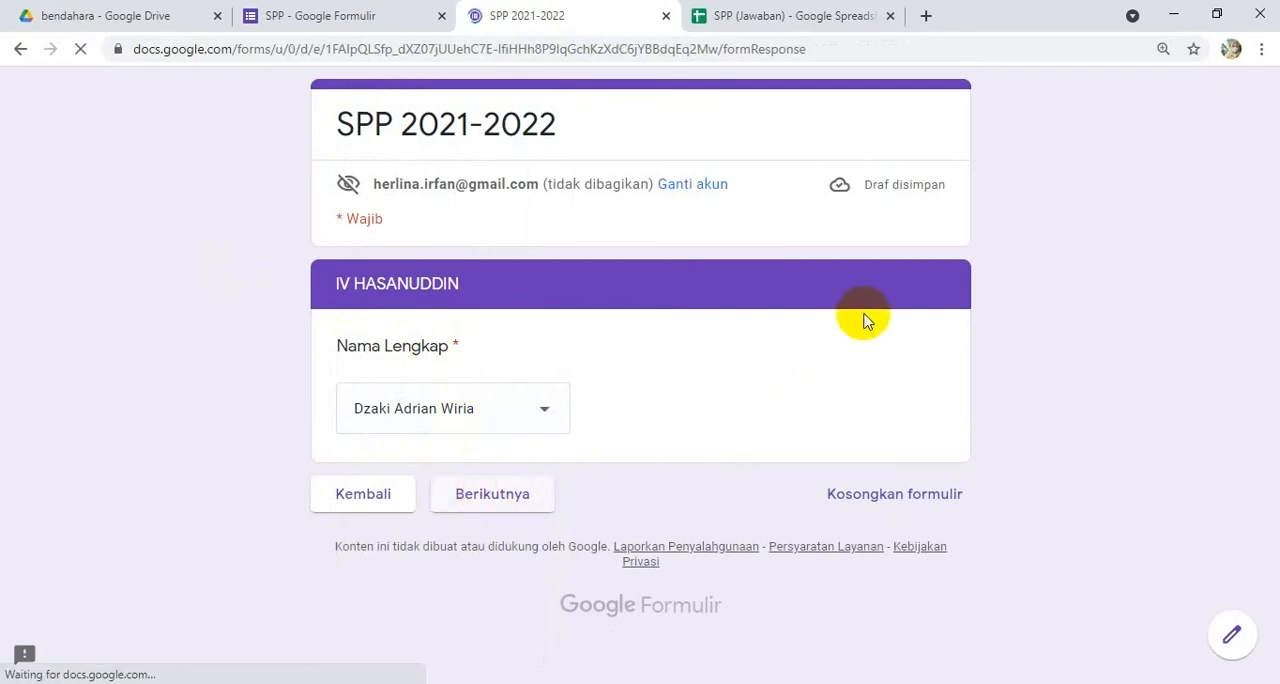
Step: Set Bulan to Juli and Jumlah to 75000, and submit the form
left_click(486, 413)
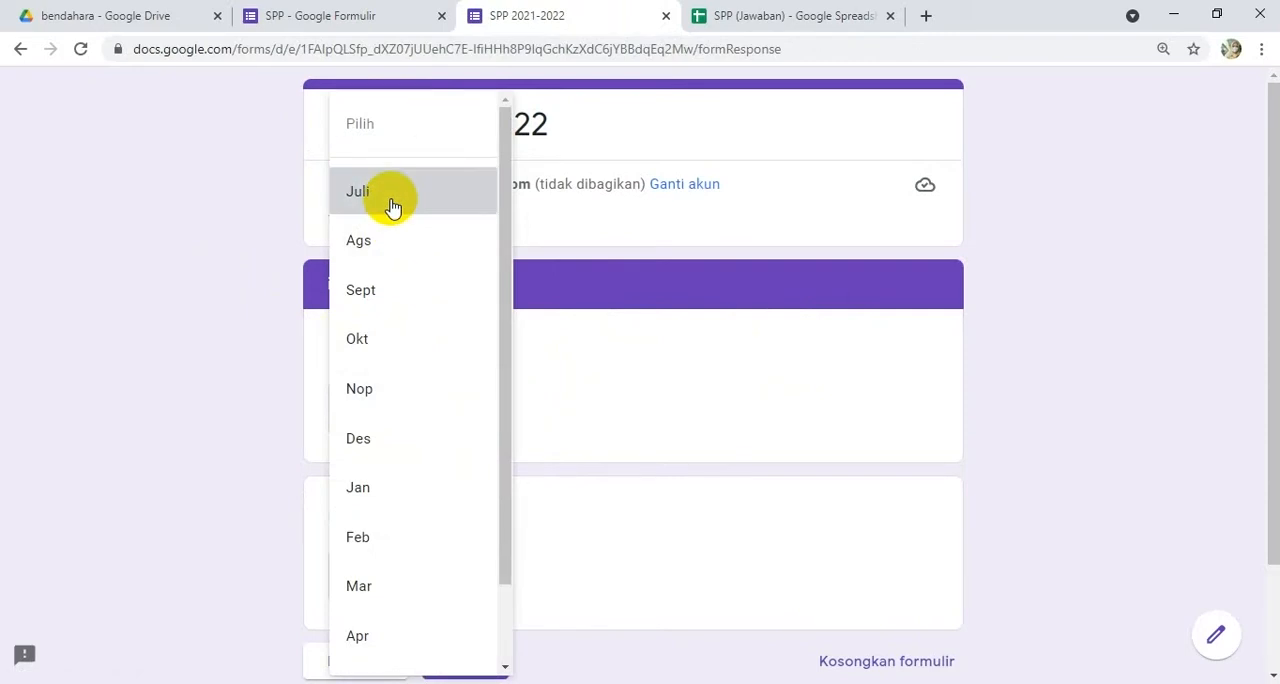
left_click(389, 203)
left_click(480, 570)
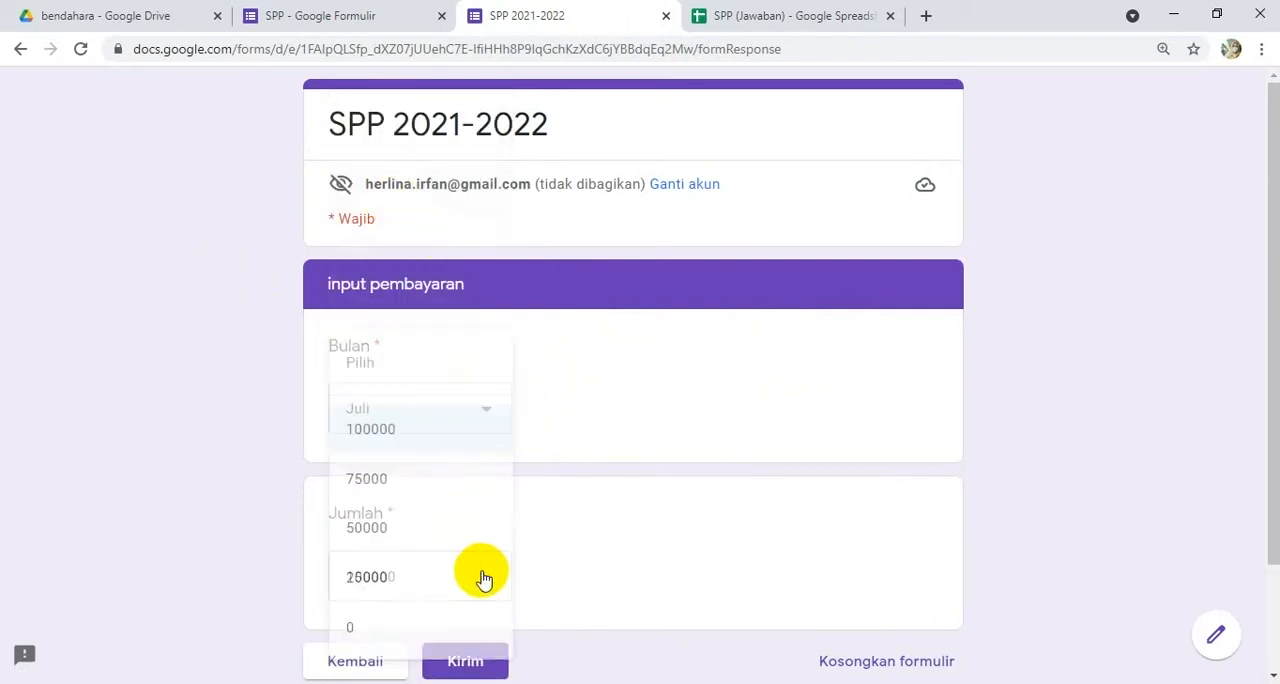
left_click(372, 478)
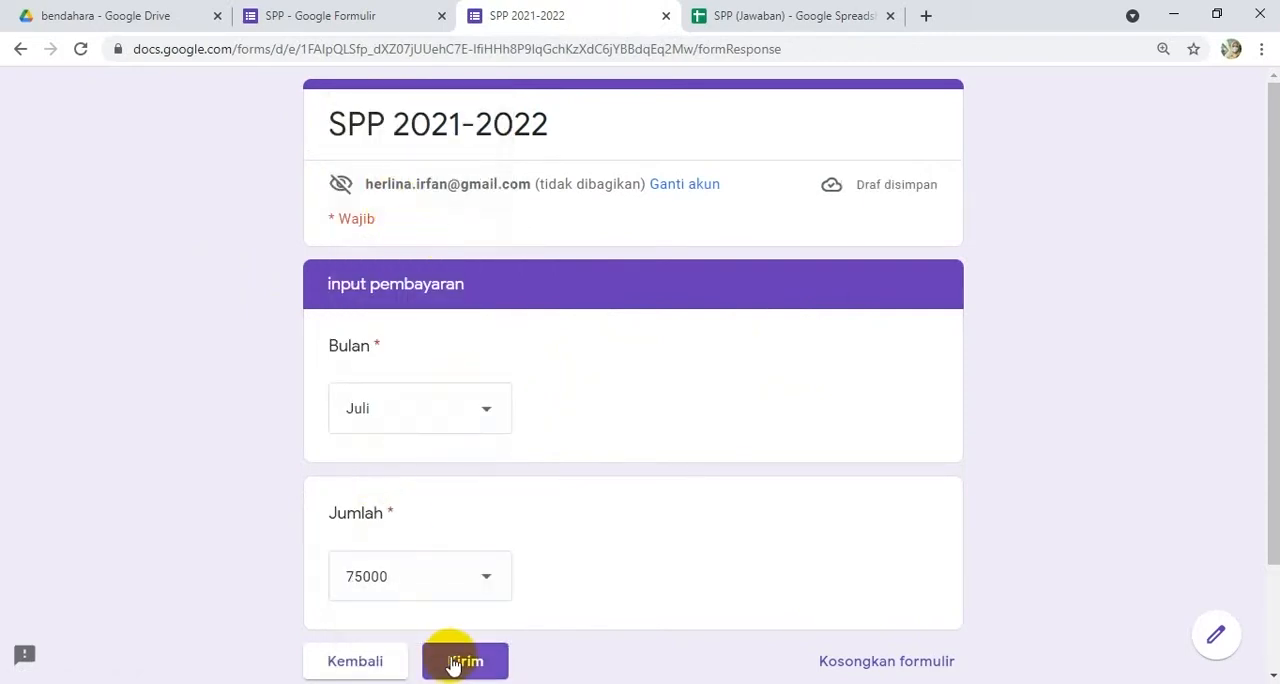
left_click(452, 665)
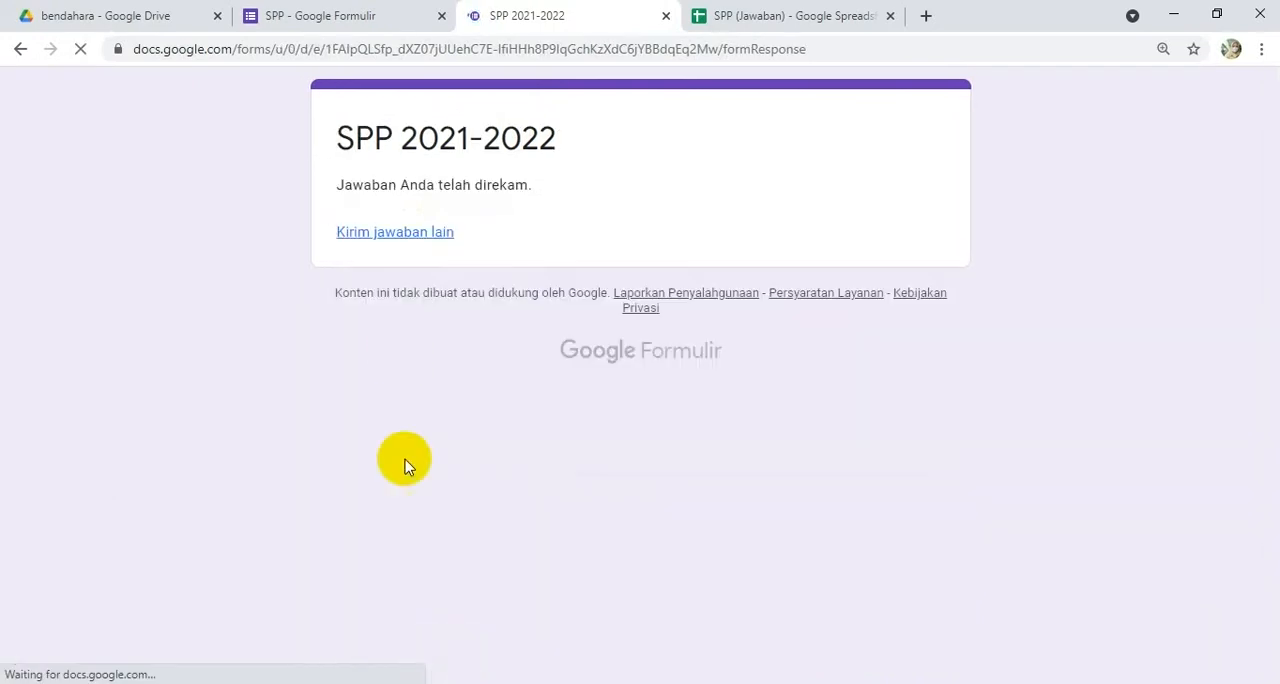
Step: Return to the SPP form editor and display the summary of its responses
left_click(365, 18)
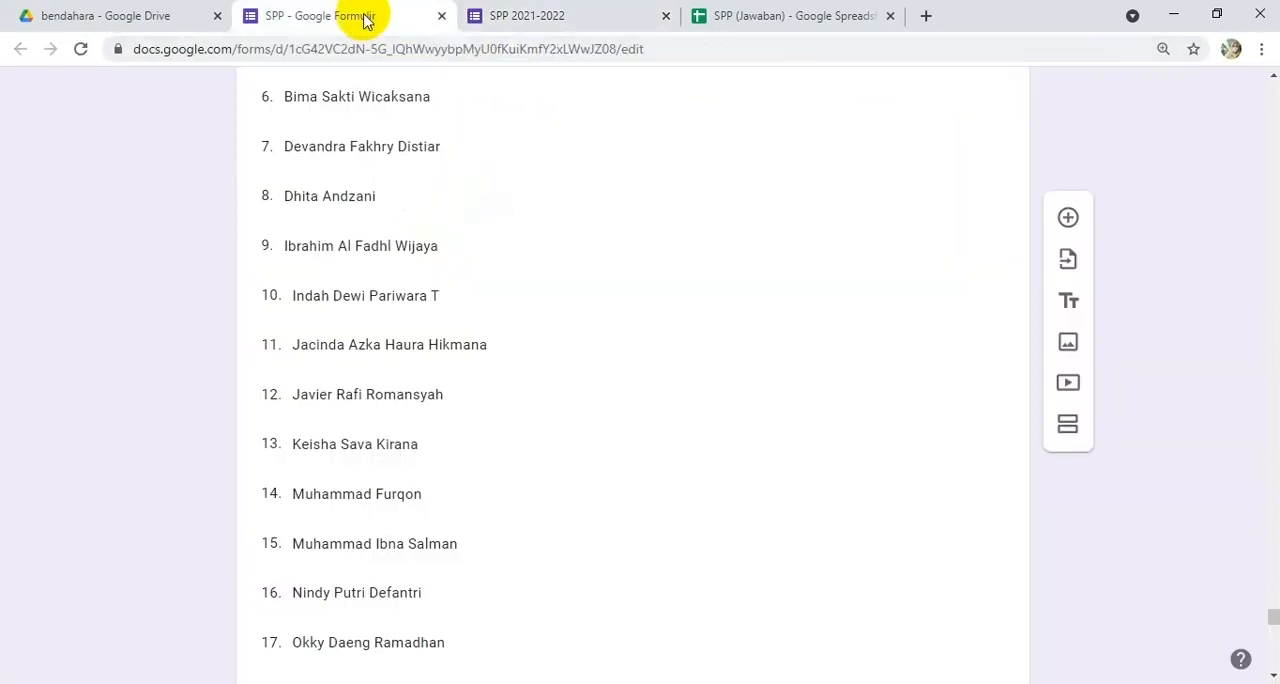
scroll(634, 190, "up", 5)
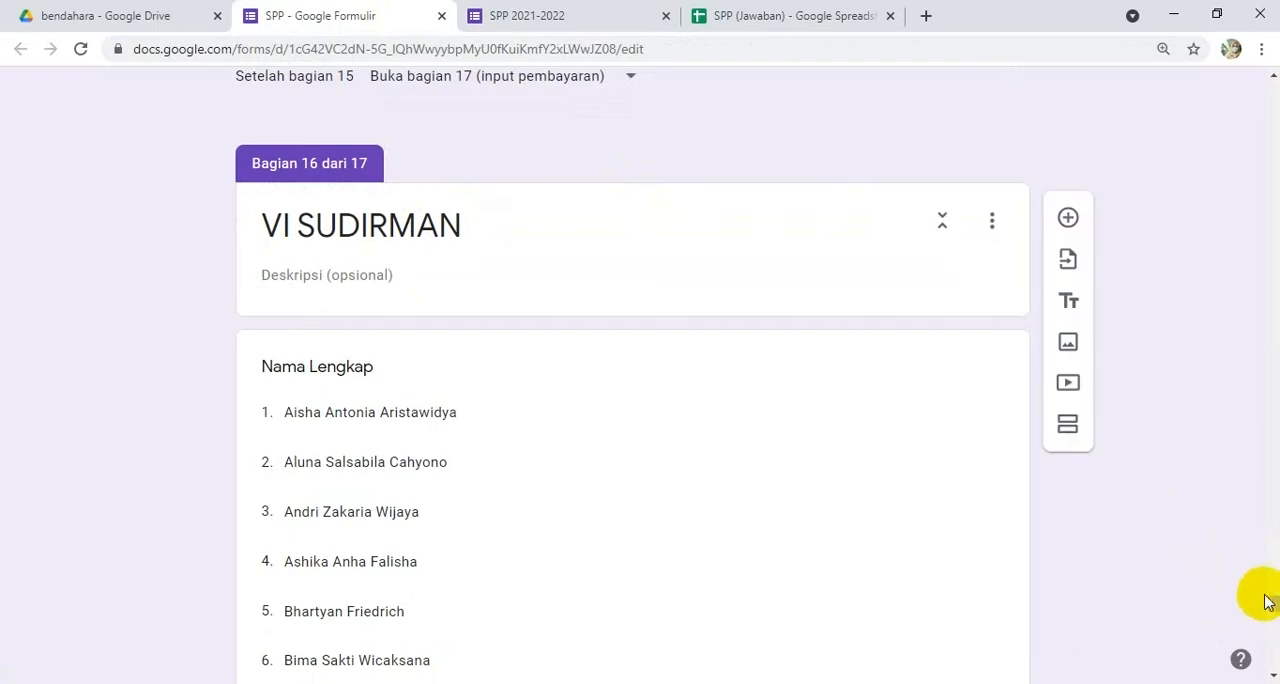
left_click_drag(1273, 610, 1273, 180)
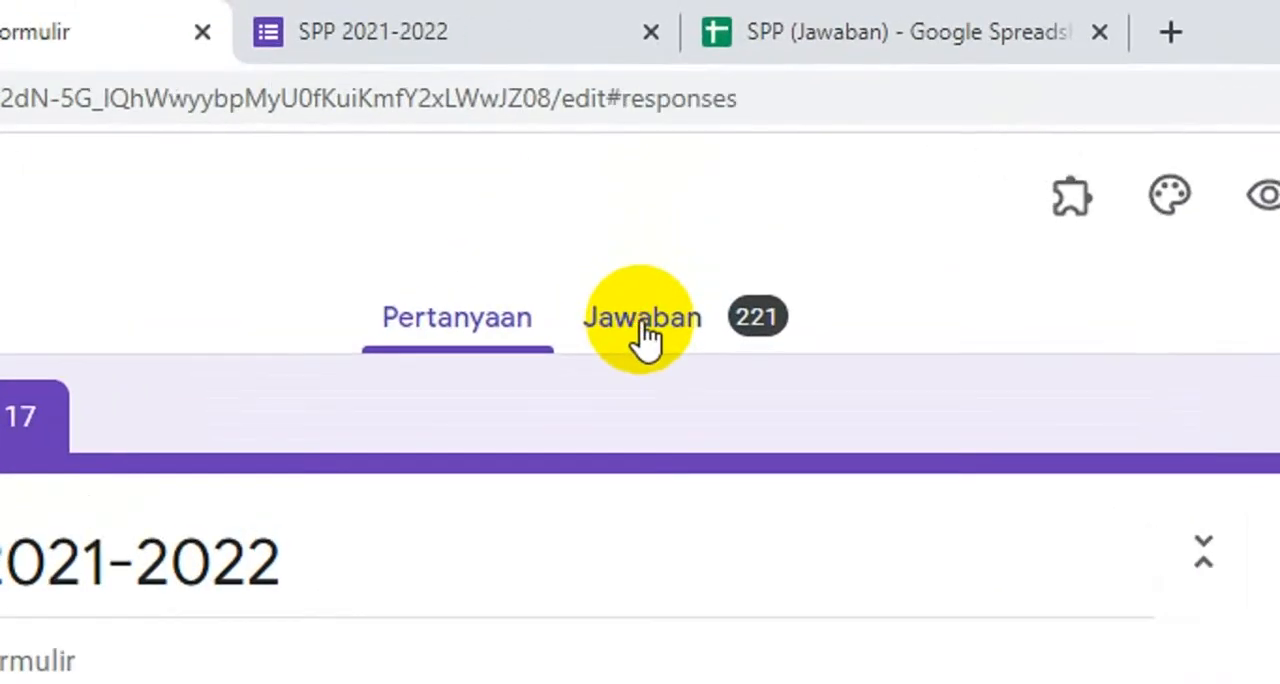
left_click(647, 330)
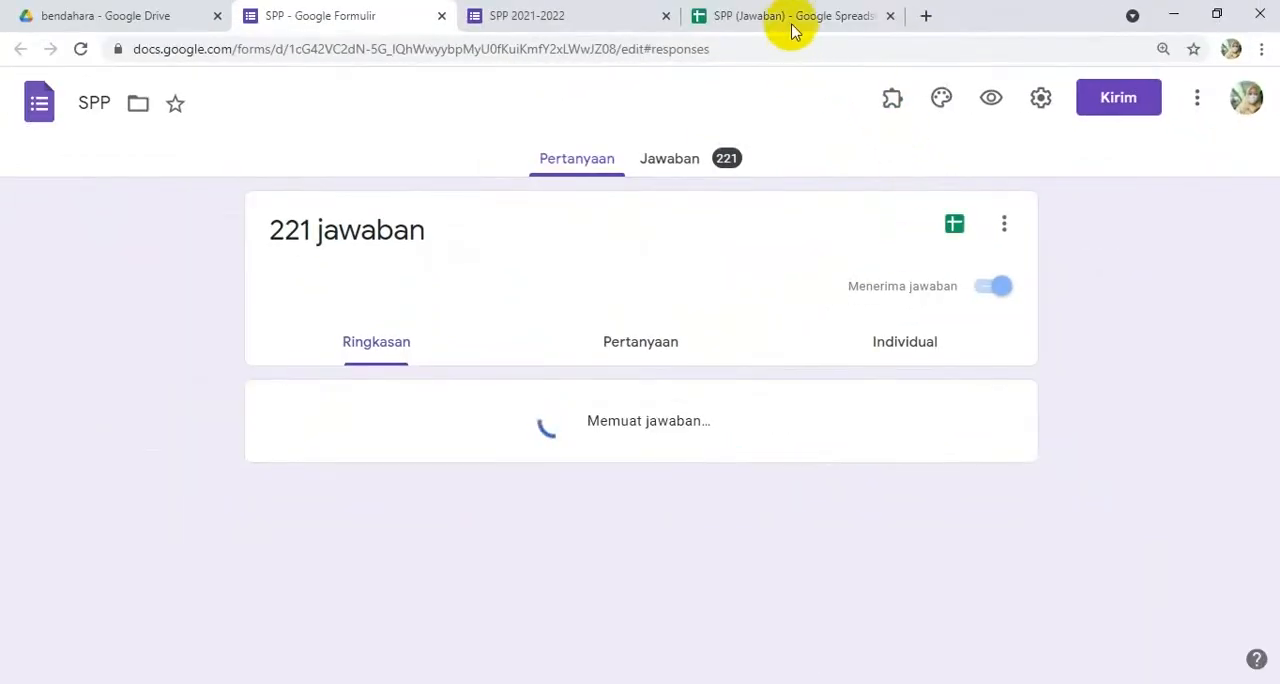
Step: In the SPP (Jawaban) spreadsheet, find the newly submitted entry in row 222 and examine it across its columns
left_click(790, 20)
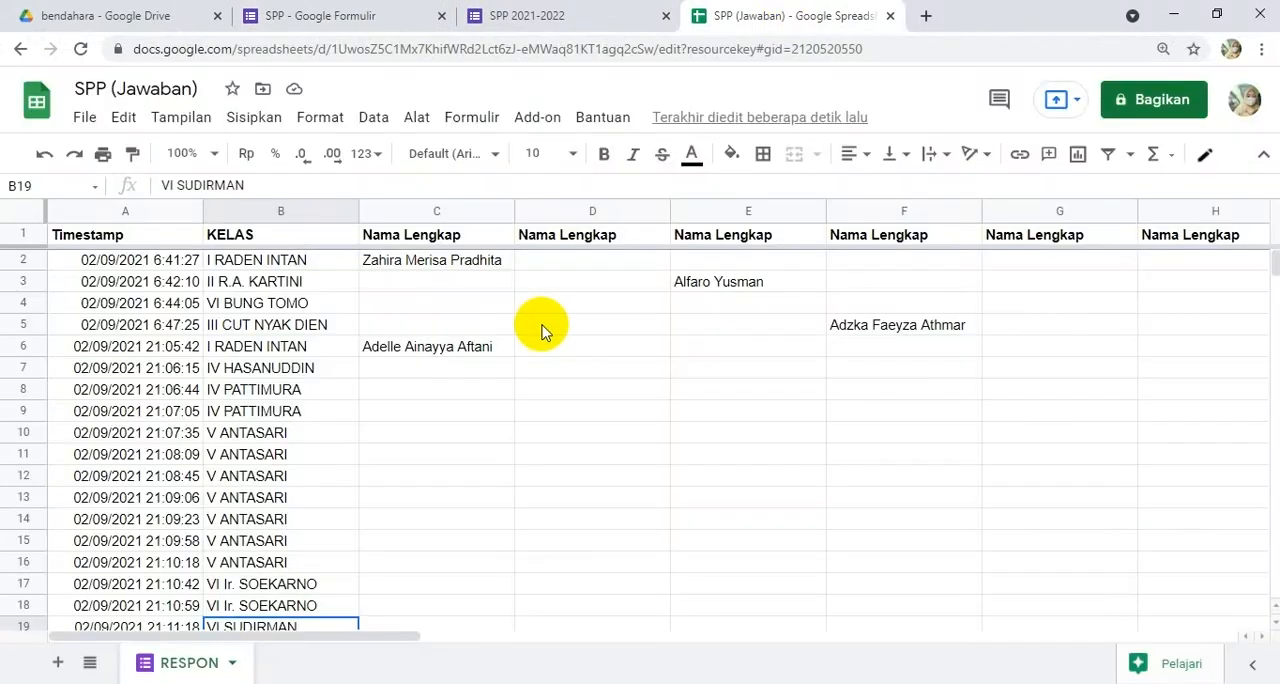
scroll(585, 400, "down", 9)
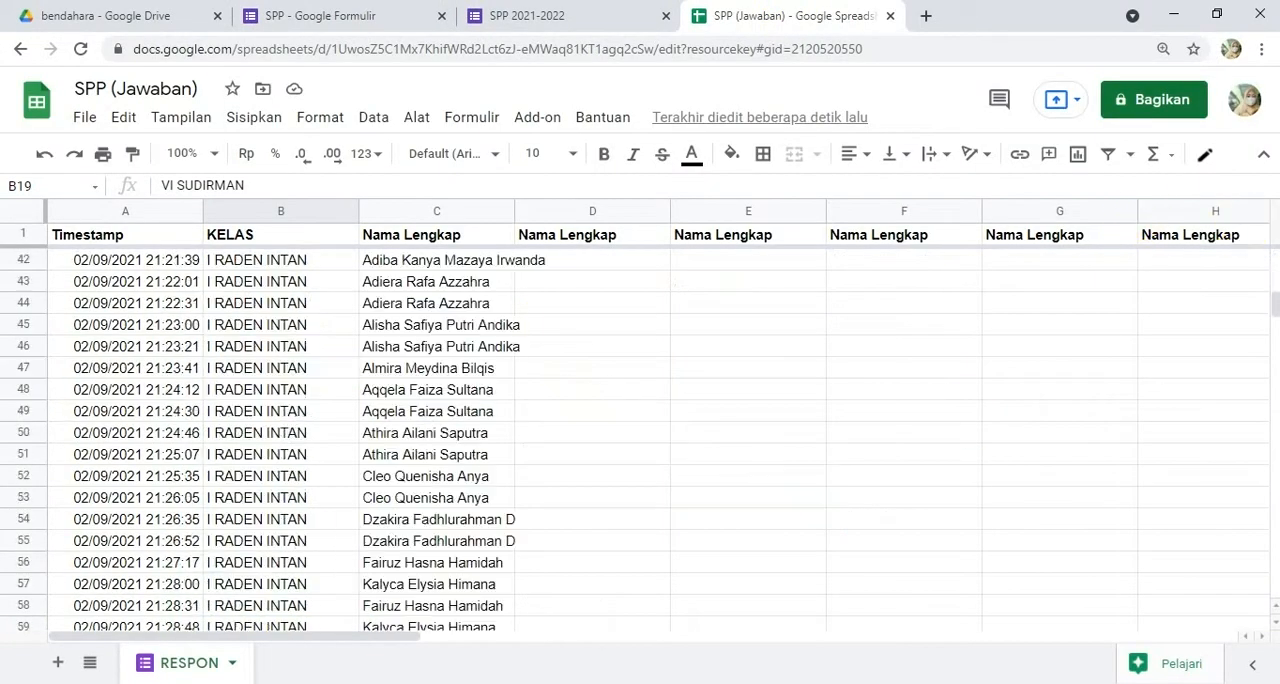
left_click_drag(1277, 308, 1271, 487)
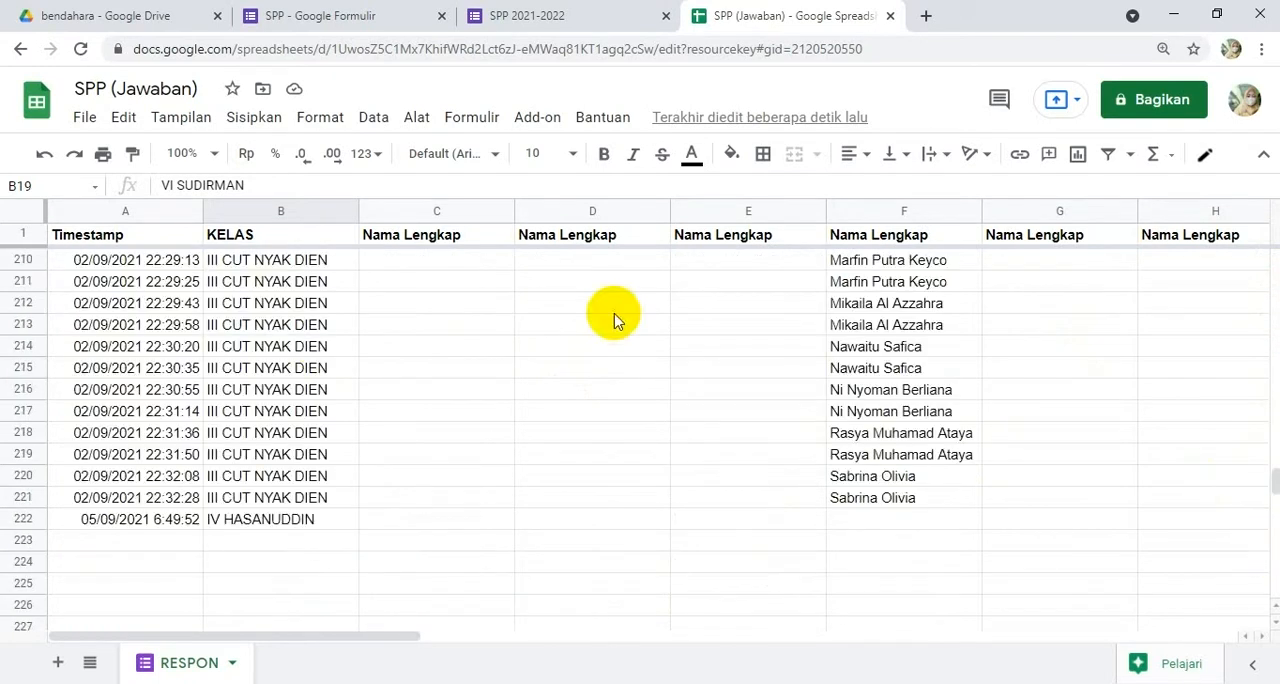
left_click(23, 518)
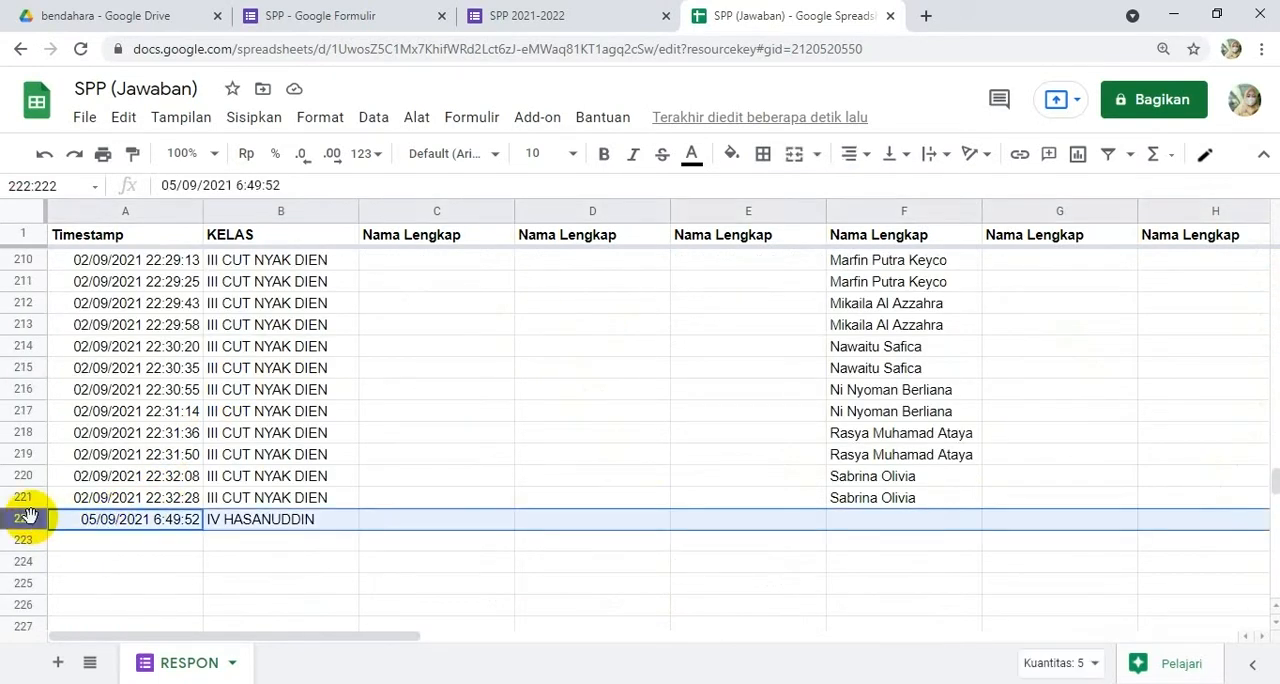
left_click(482, 646)
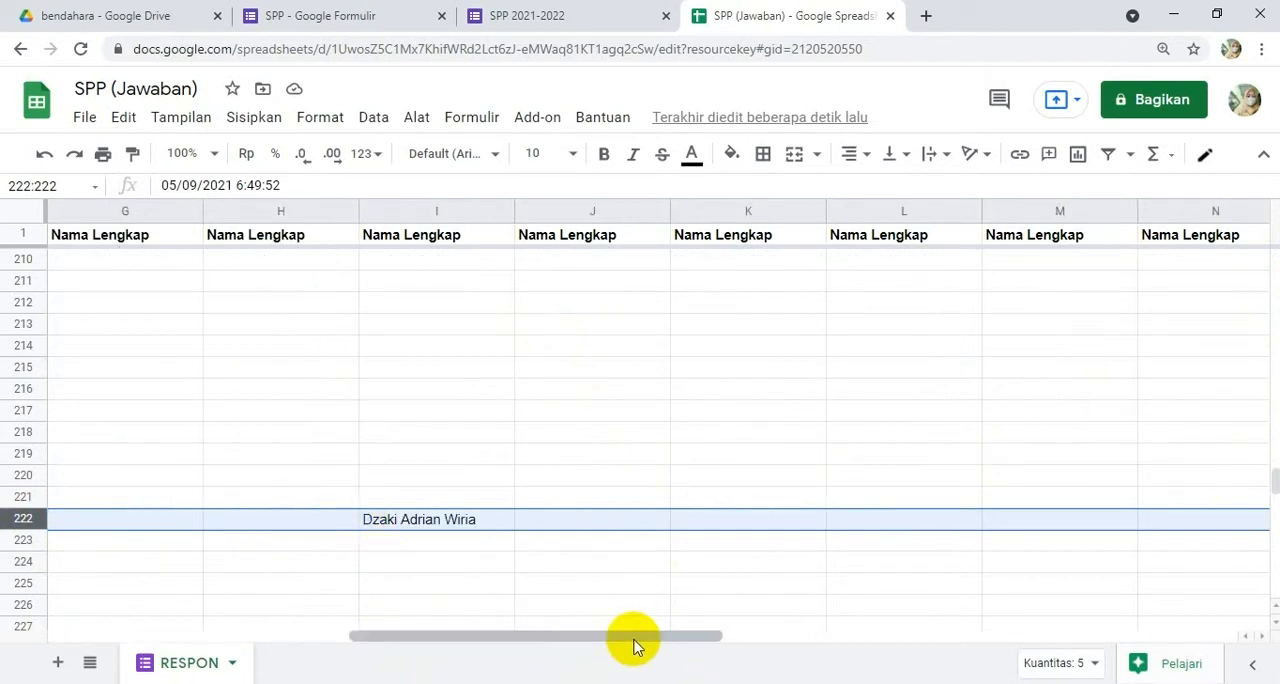
left_click_drag(633, 645, 286, 646)
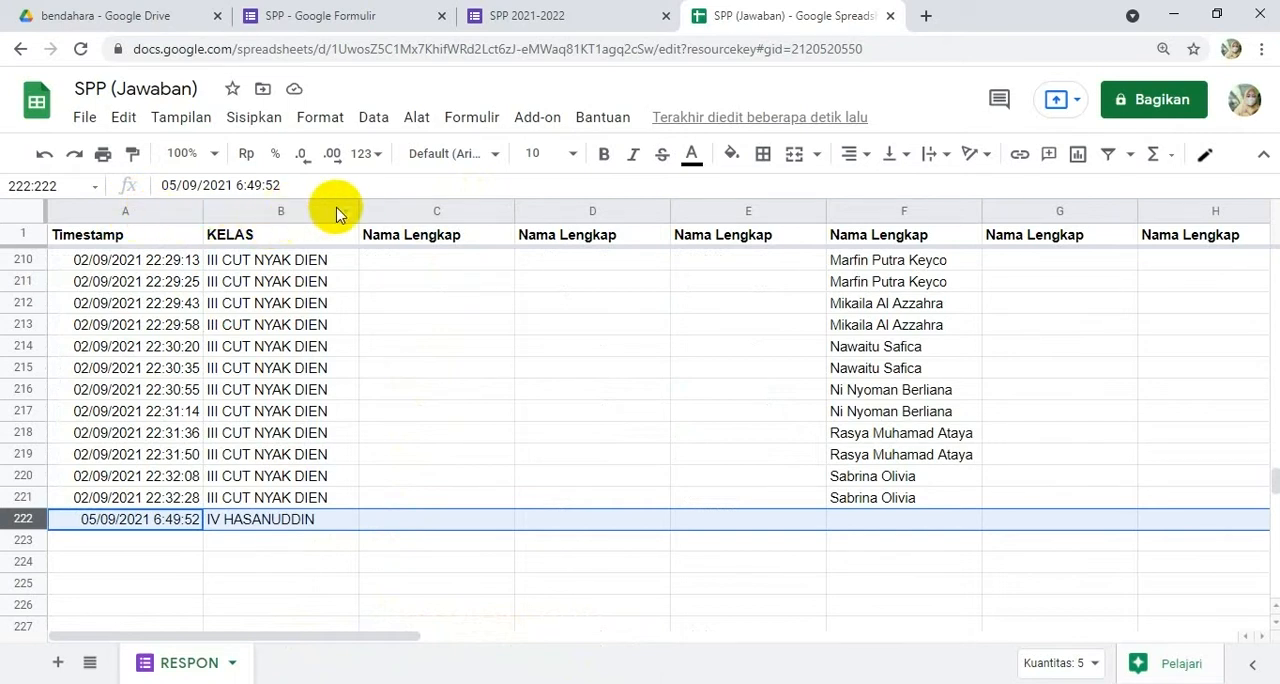
Step: Examine the repeated Nama Lengkap columns from C to Q and the Bulan and Jumlah columns beside them
left_click(437, 215)
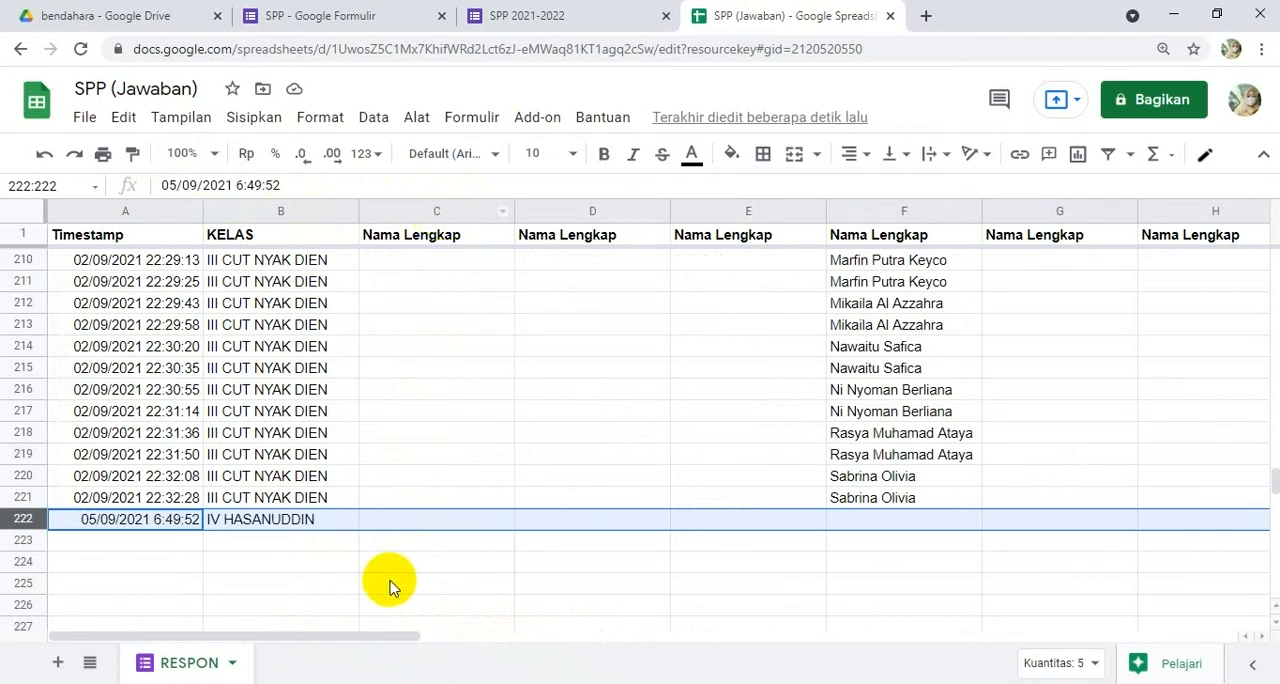
left_click_drag(400, 634, 943, 646)
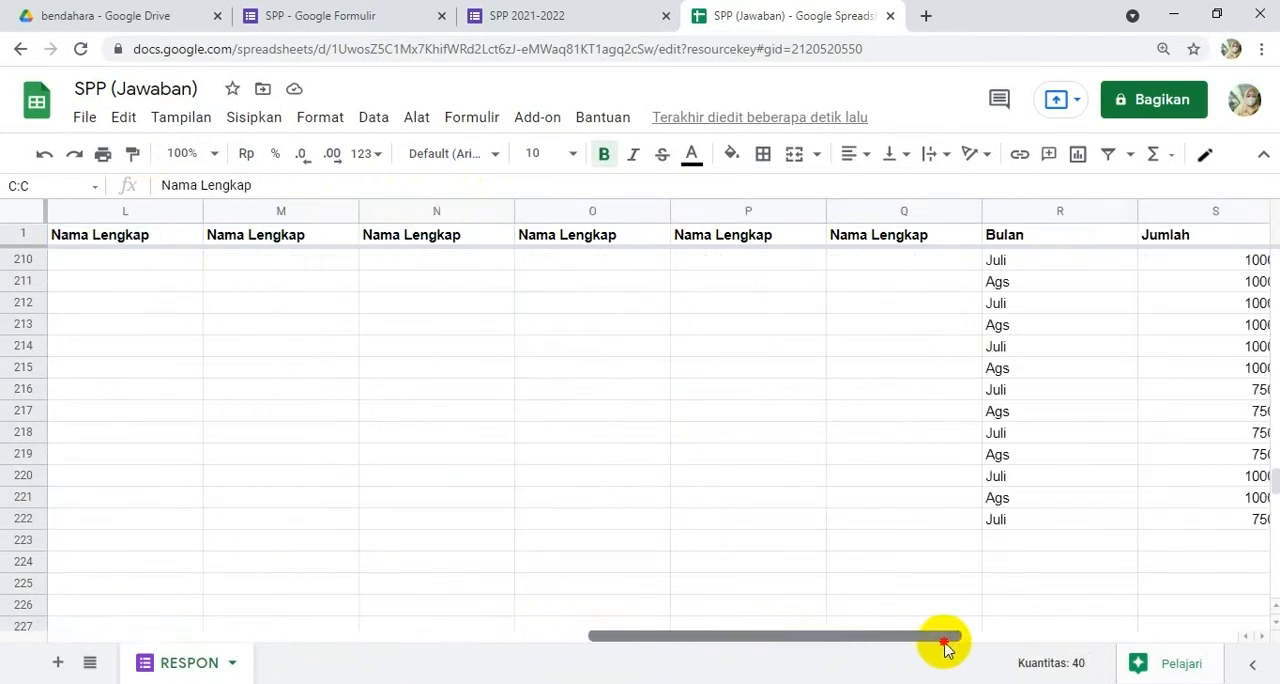
left_click(880, 215)
scroll(729, 505, "up", 20)
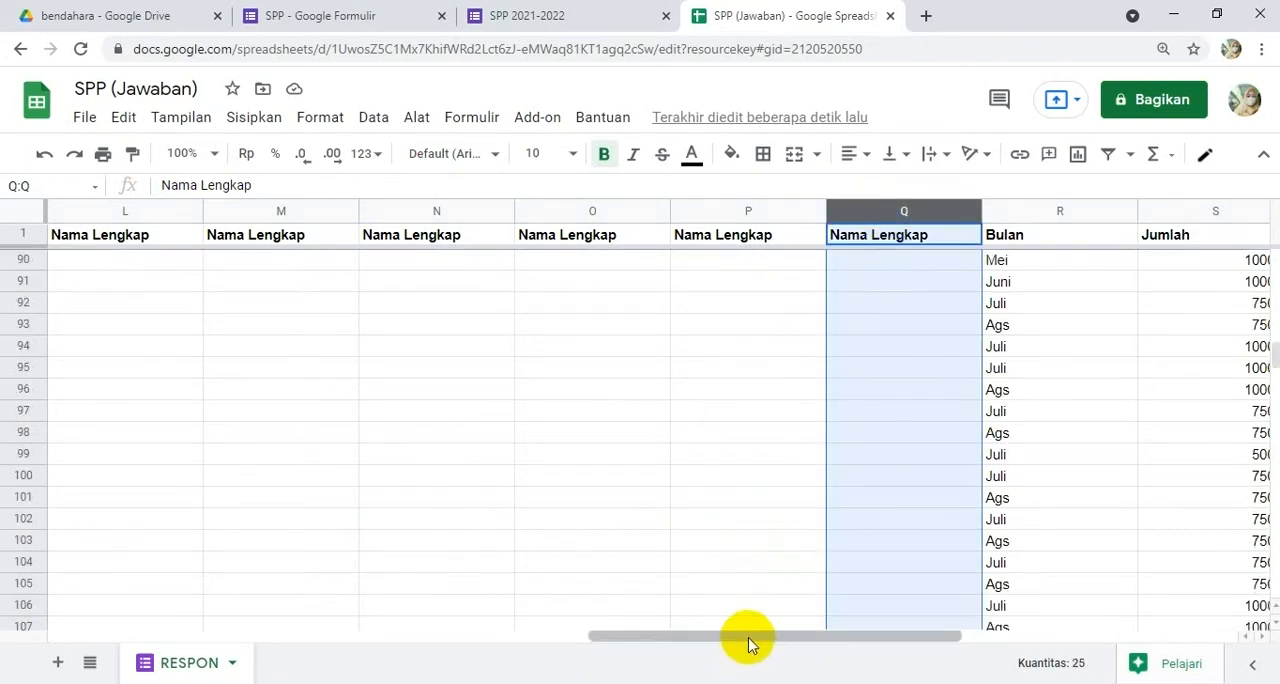
left_click_drag(750, 643, 237, 661)
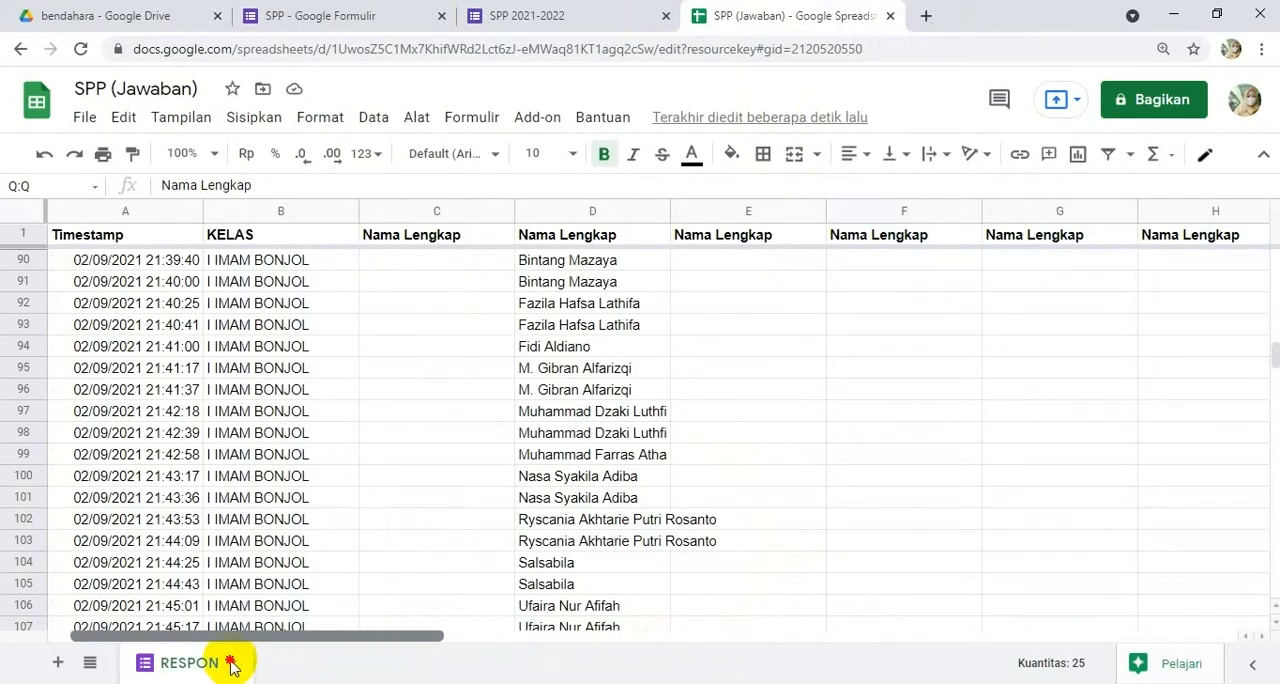
left_click(437, 211)
Step: Review the KELAS question among the SPP form's questions and return to the SPP (Jawaban) spreadsheet
left_click(366, 14)
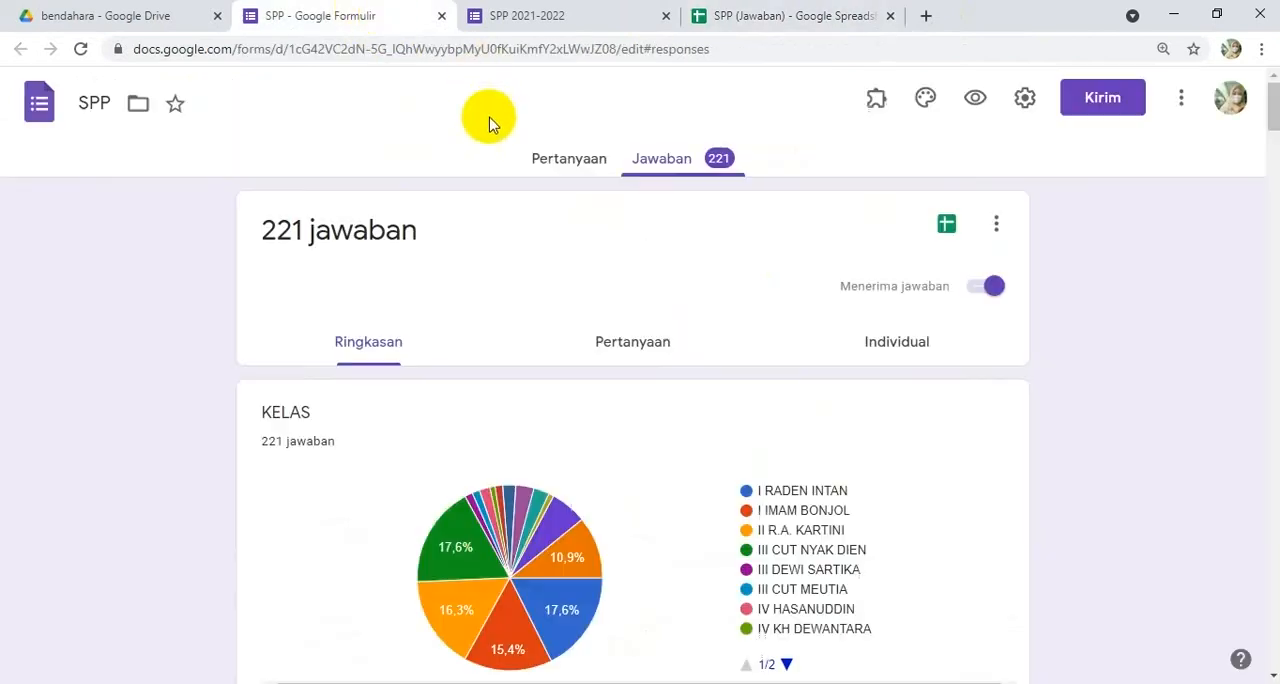
left_click(557, 168)
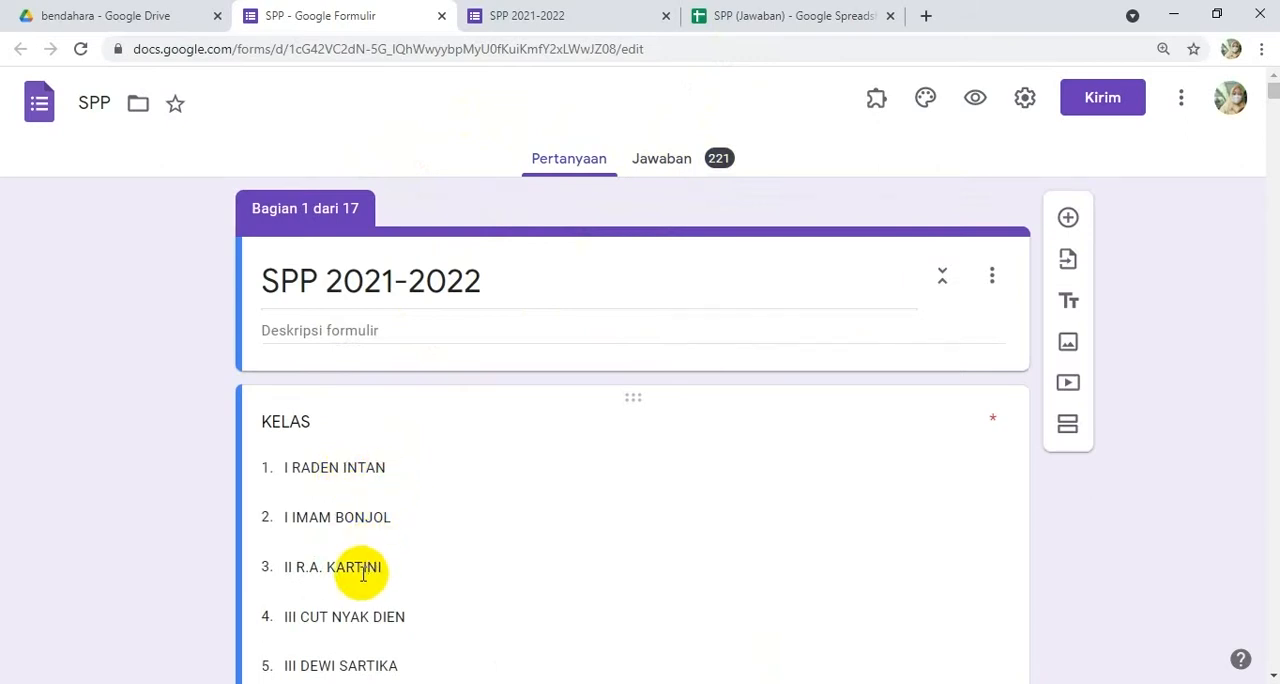
left_click(775, 15)
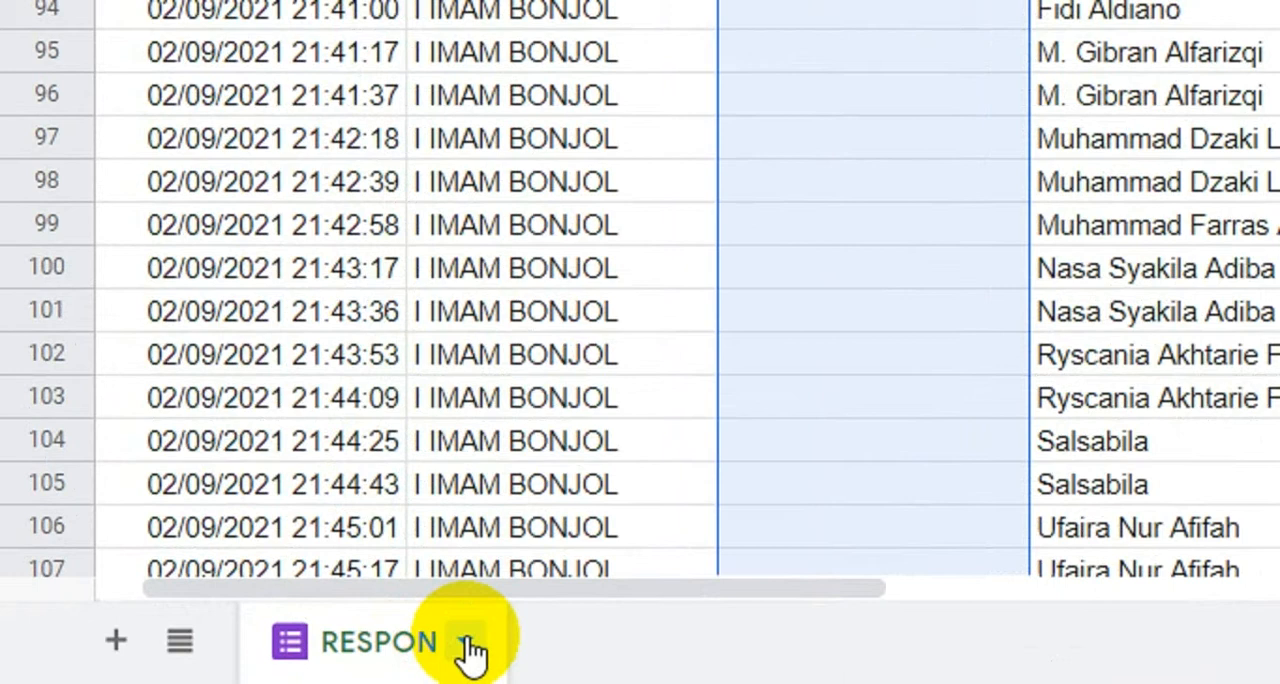
left_click(467, 650)
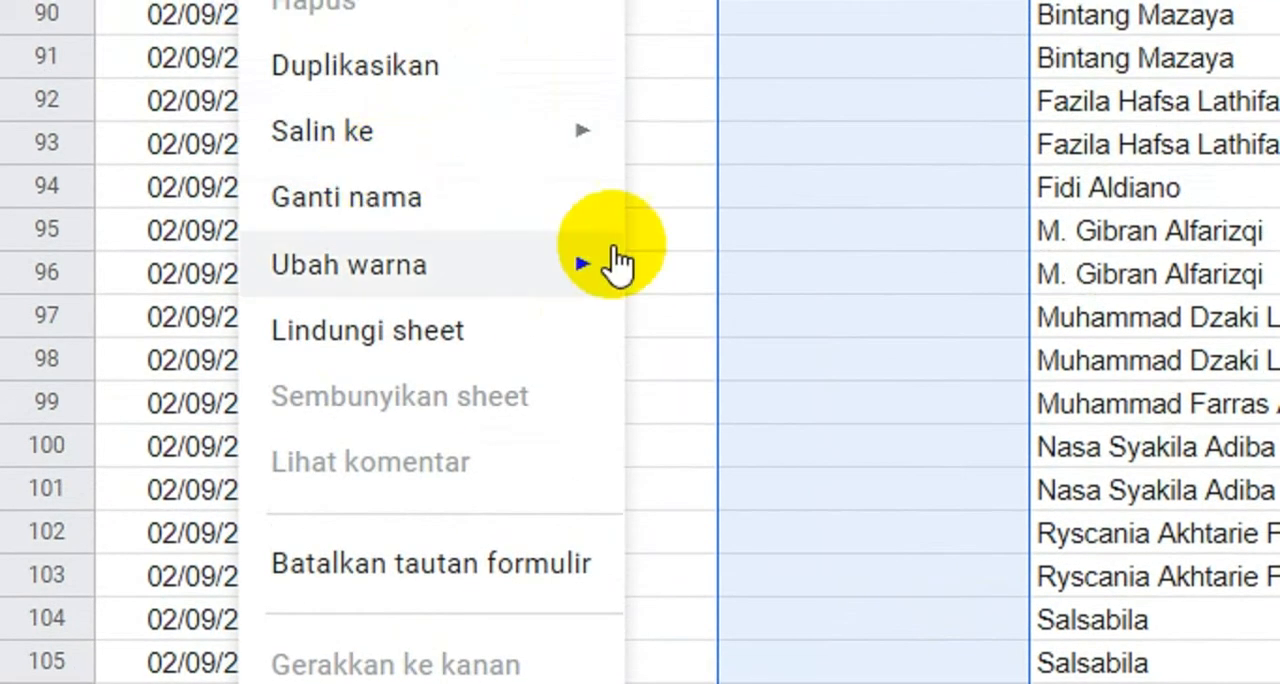
left_click(947, 306)
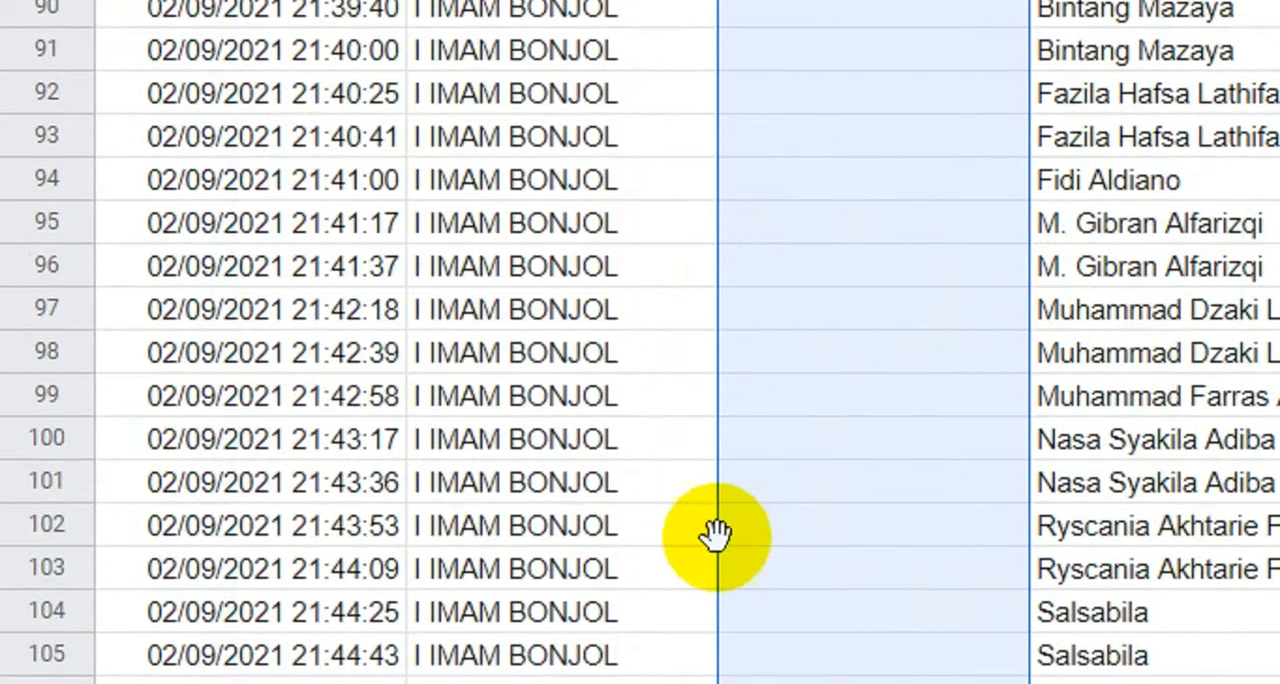
left_click(427, 635)
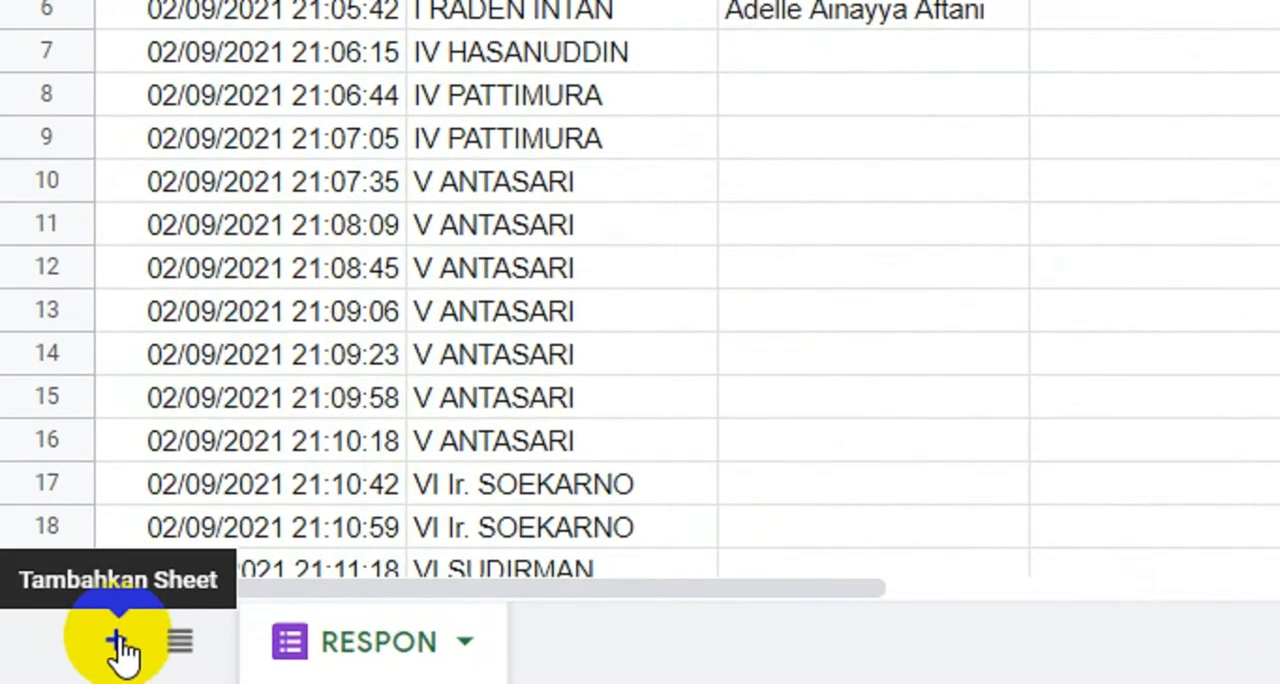
Step: Add a new sheet to the SPP (Jawaban) spreadsheet and name it REKAP
left_click(117, 641)
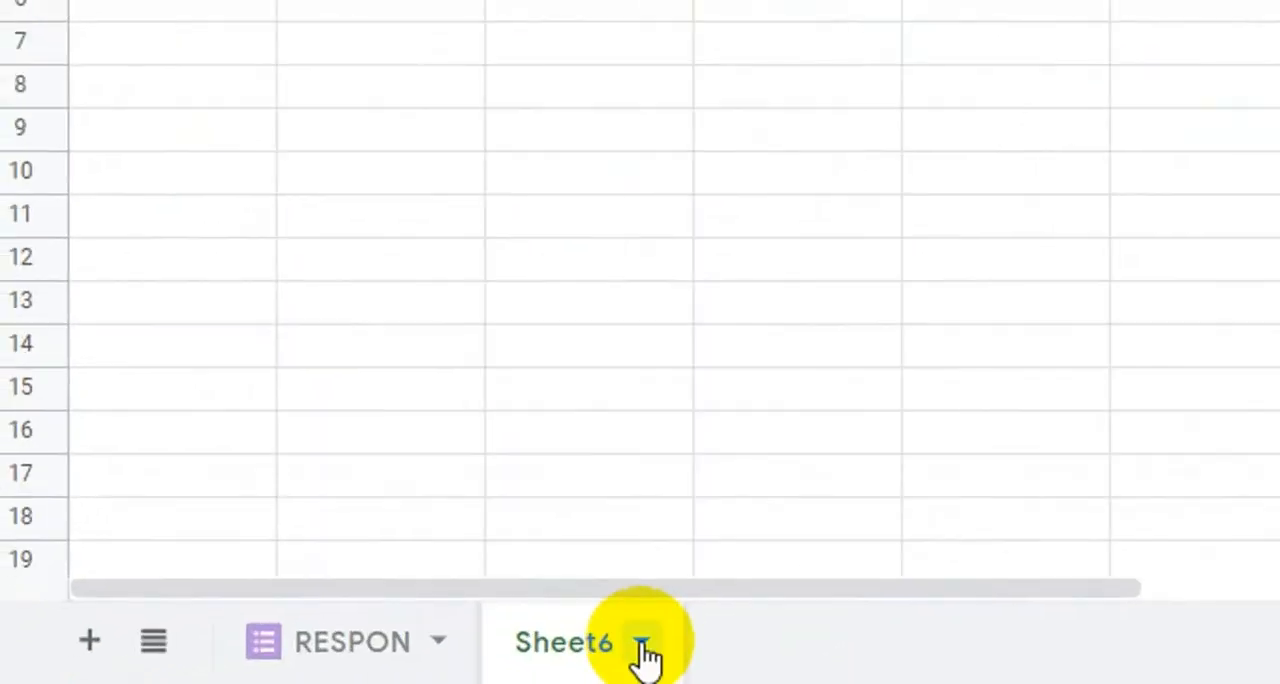
left_click(641, 643)
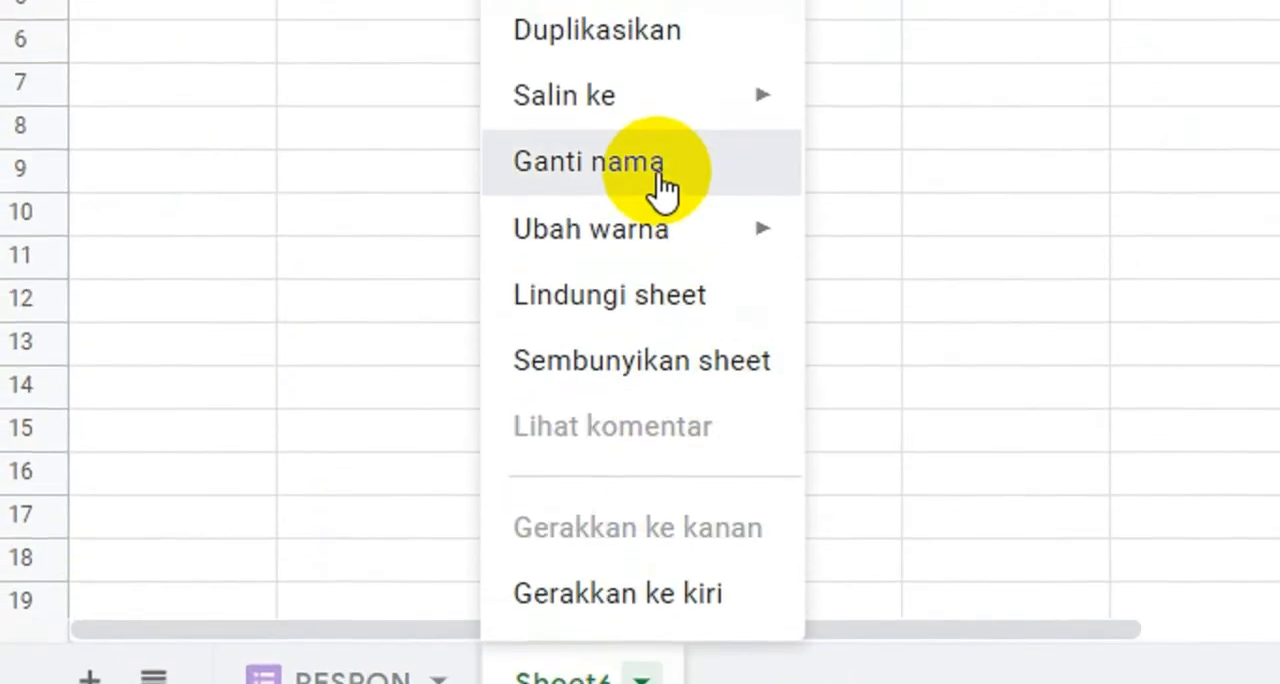
left_click(655, 122)
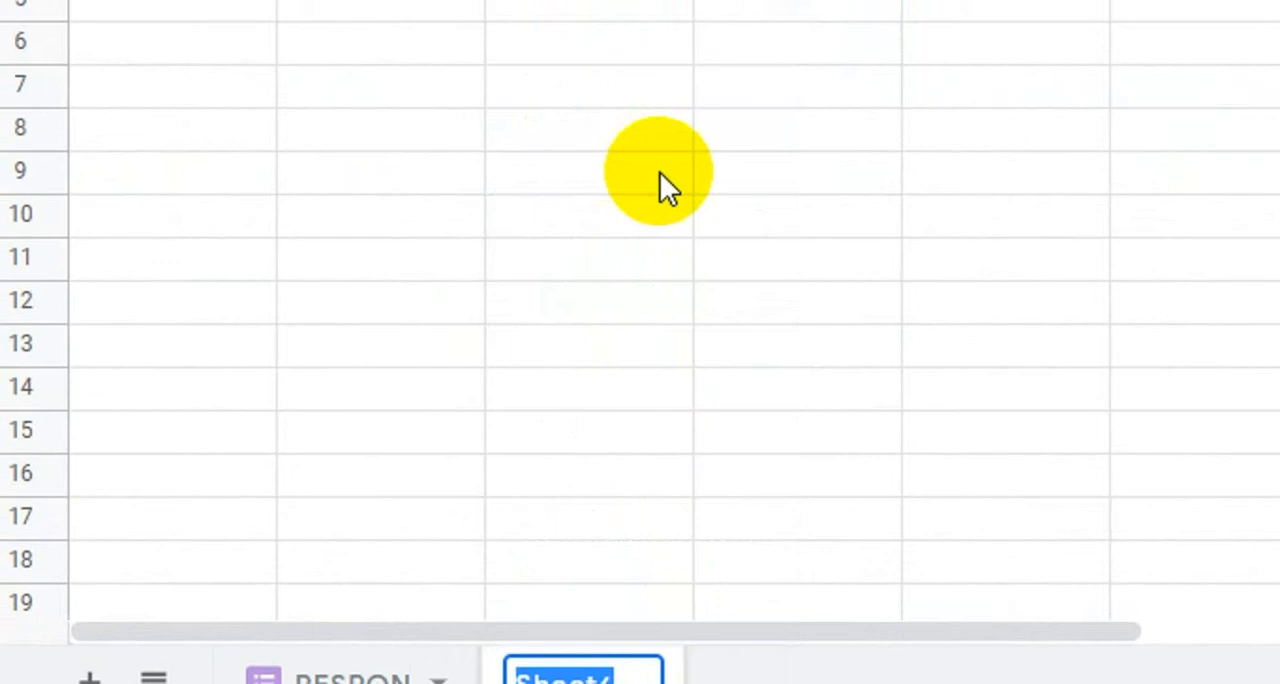
type("REKAP")
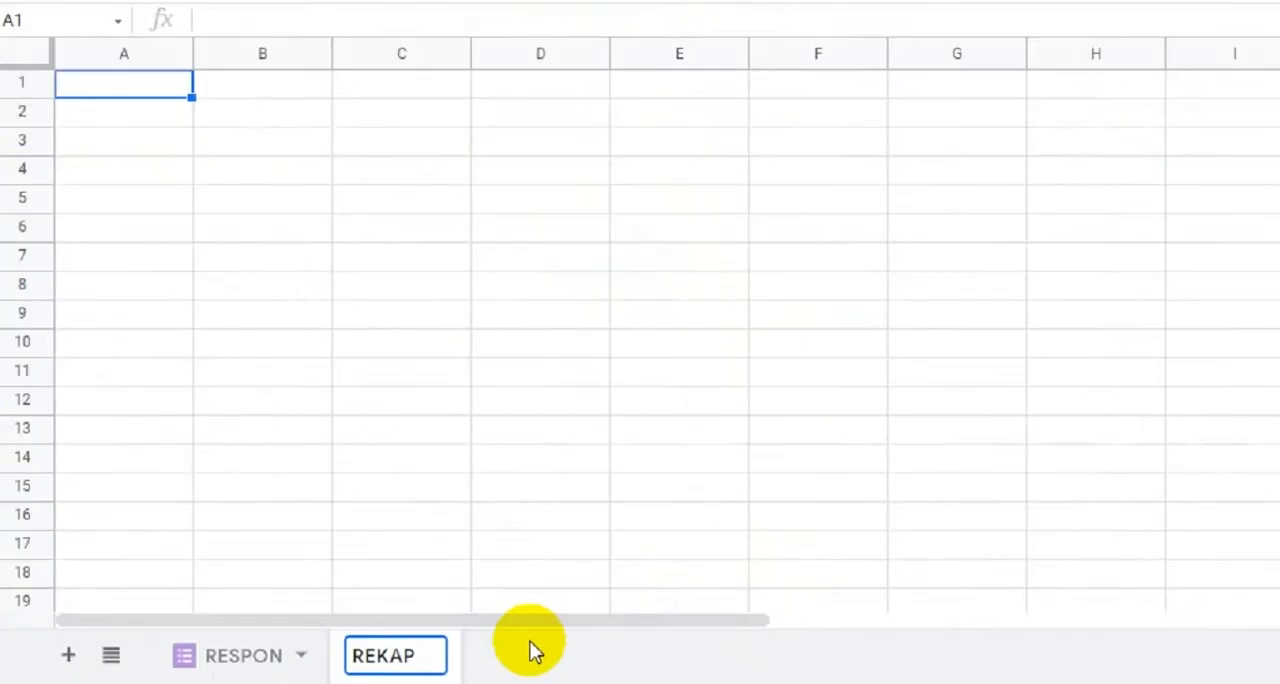
key("Return")
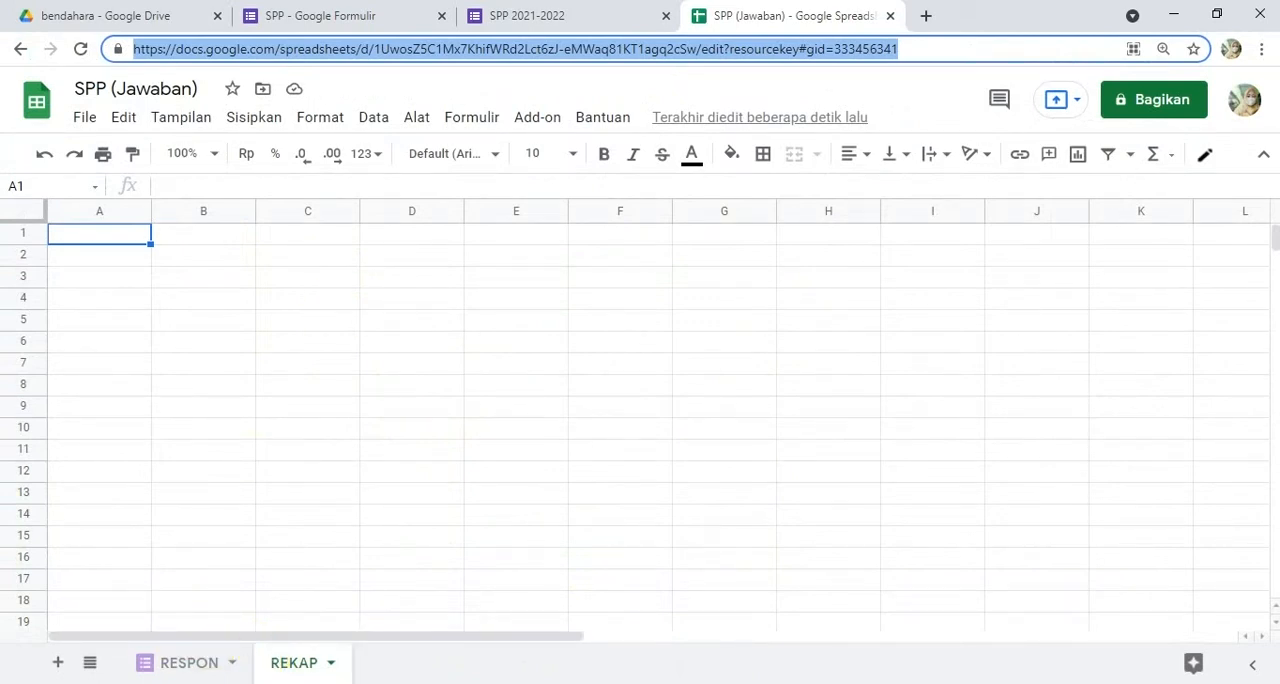
Step: Check the KELAS column in the RESPON sheet and return to the REKAP sheet
left_click(195, 665)
left_click(186, 664)
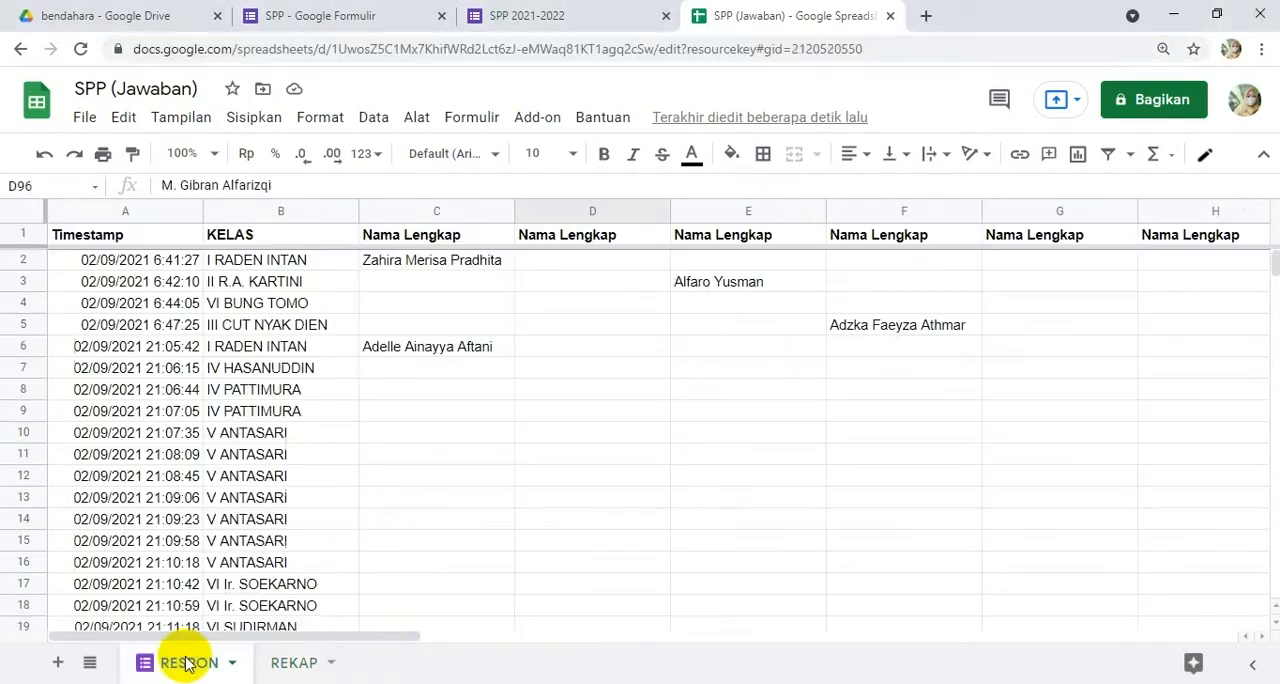
left_click(285, 211)
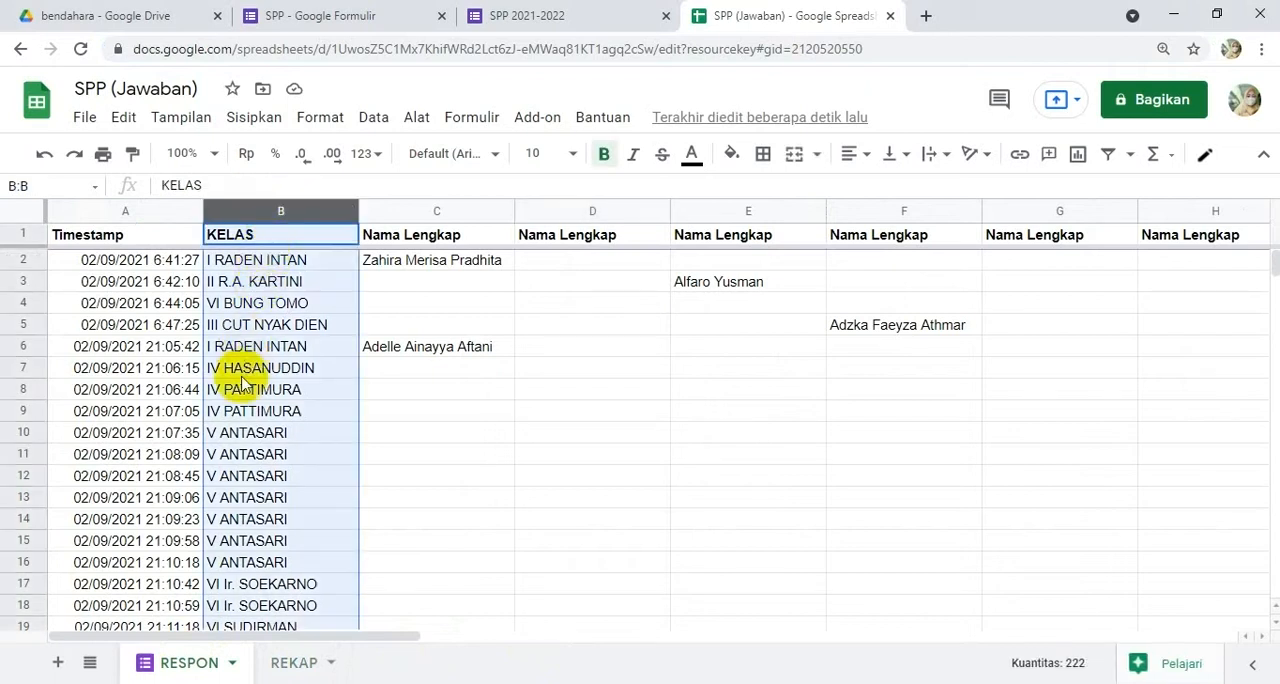
left_click(294, 664)
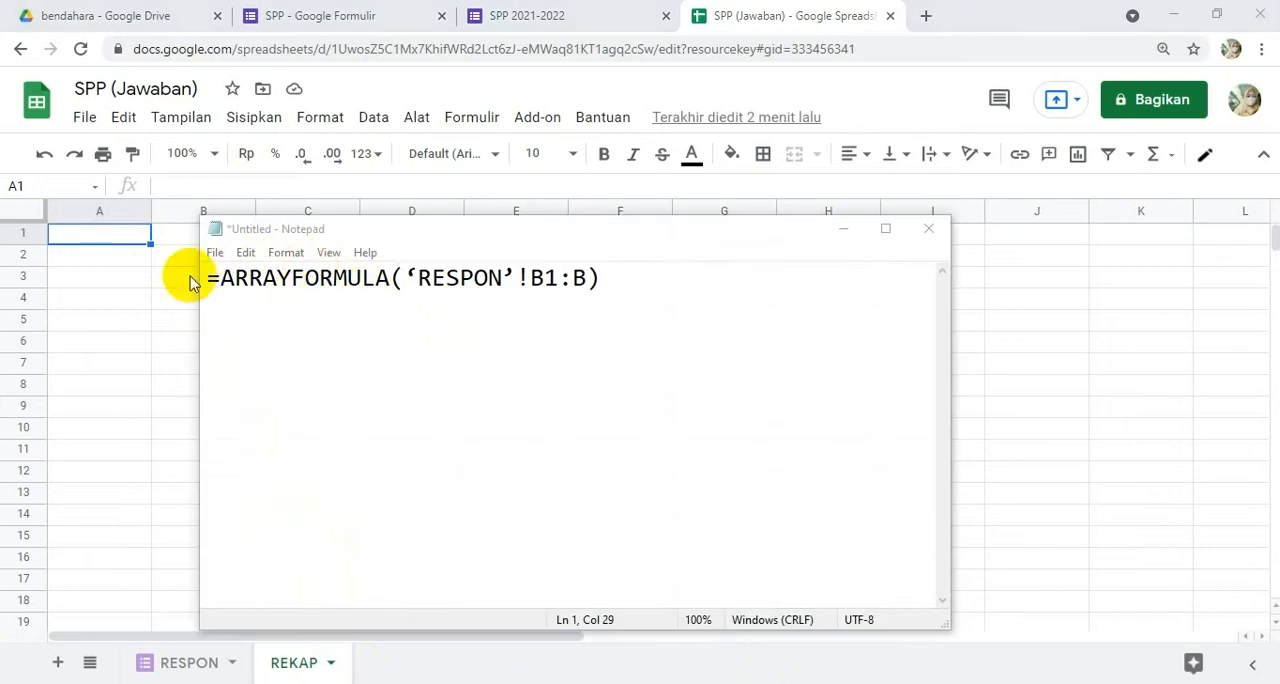
Step: Copy the formula =ARRAYFORMULA(‘RESPON’!B1:B) from the Notepad note into cell A1 of the REKAP sheet
left_click_drag(219, 278, 502, 278)
left_click(410, 278)
left_click(517, 279)
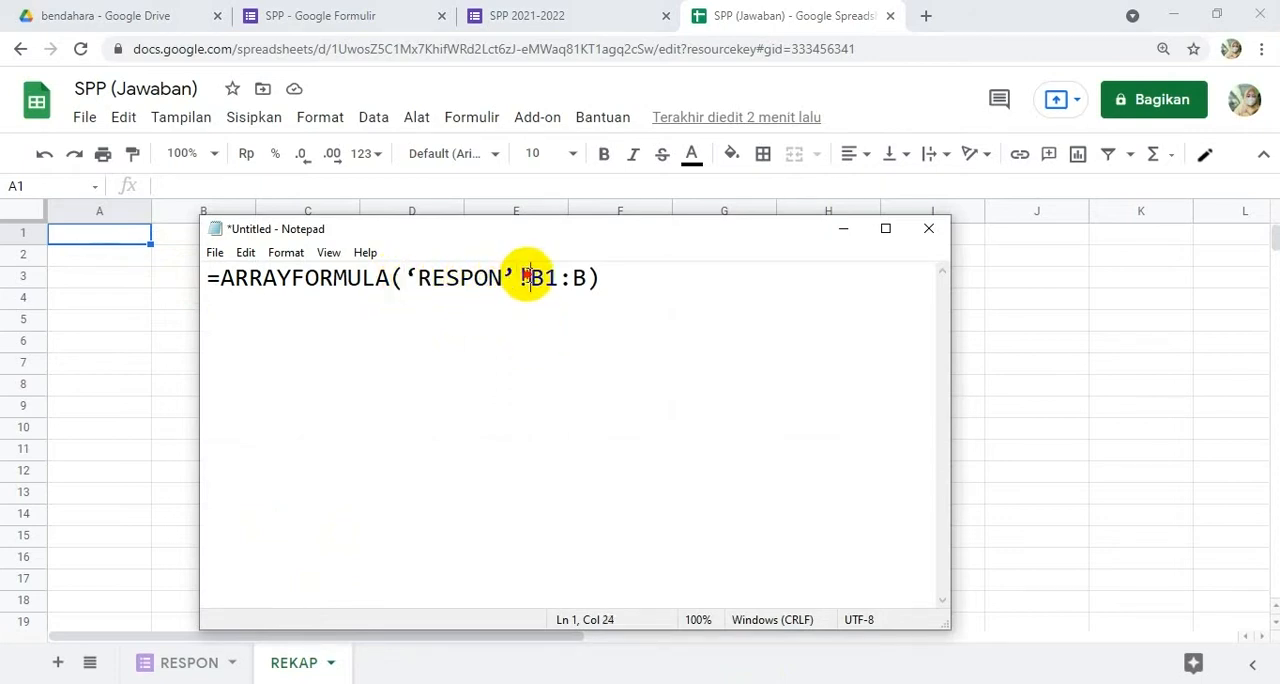
left_click(535, 279)
left_click_drag(535, 279, 163, 277)
key("ctrl+c")
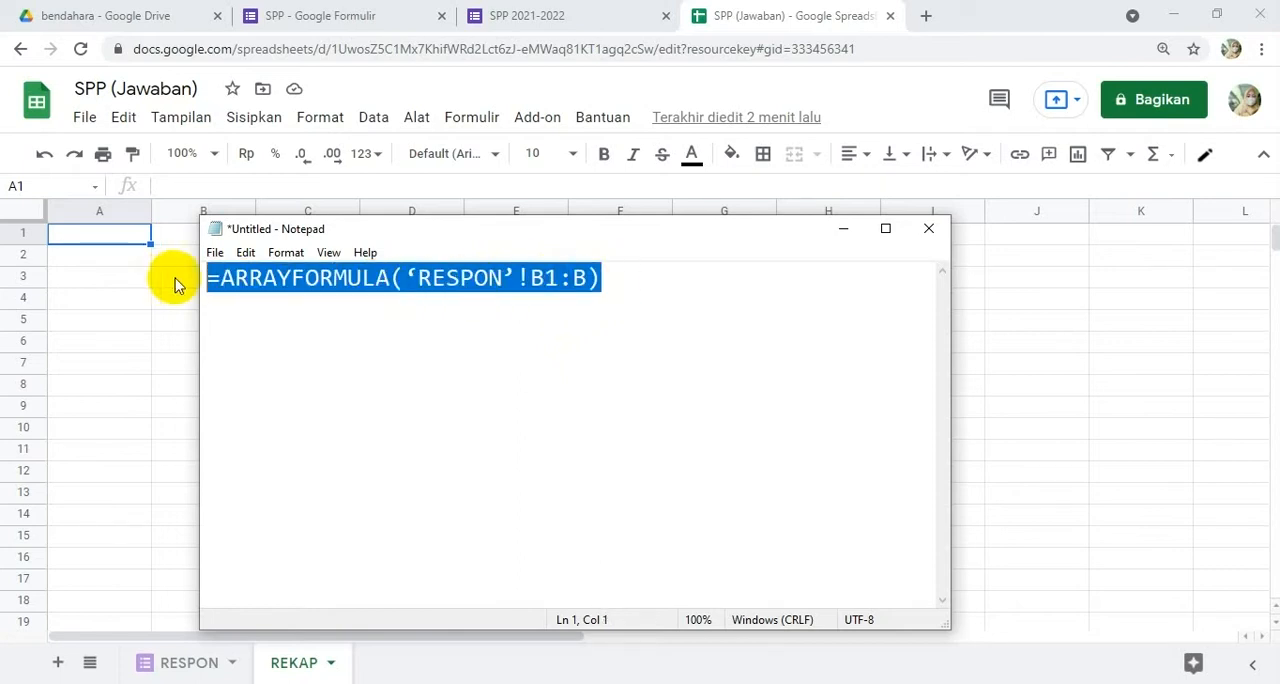
left_click(221, 187)
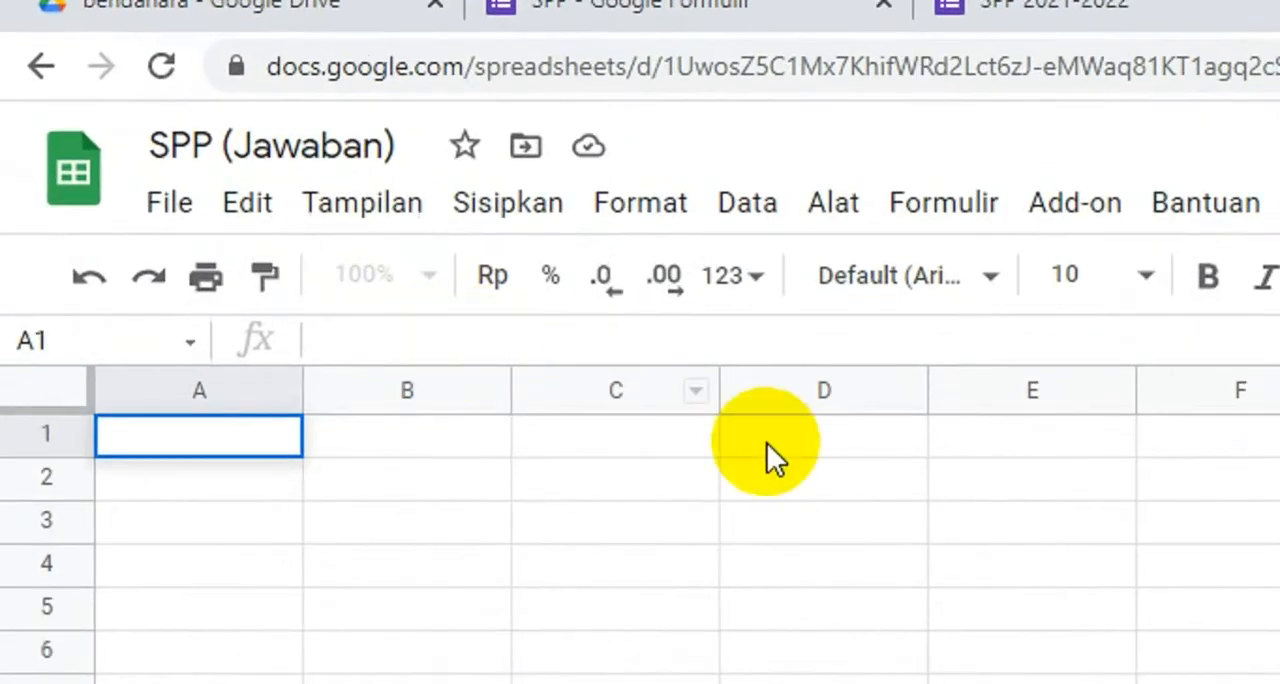
key("ctrl+v")
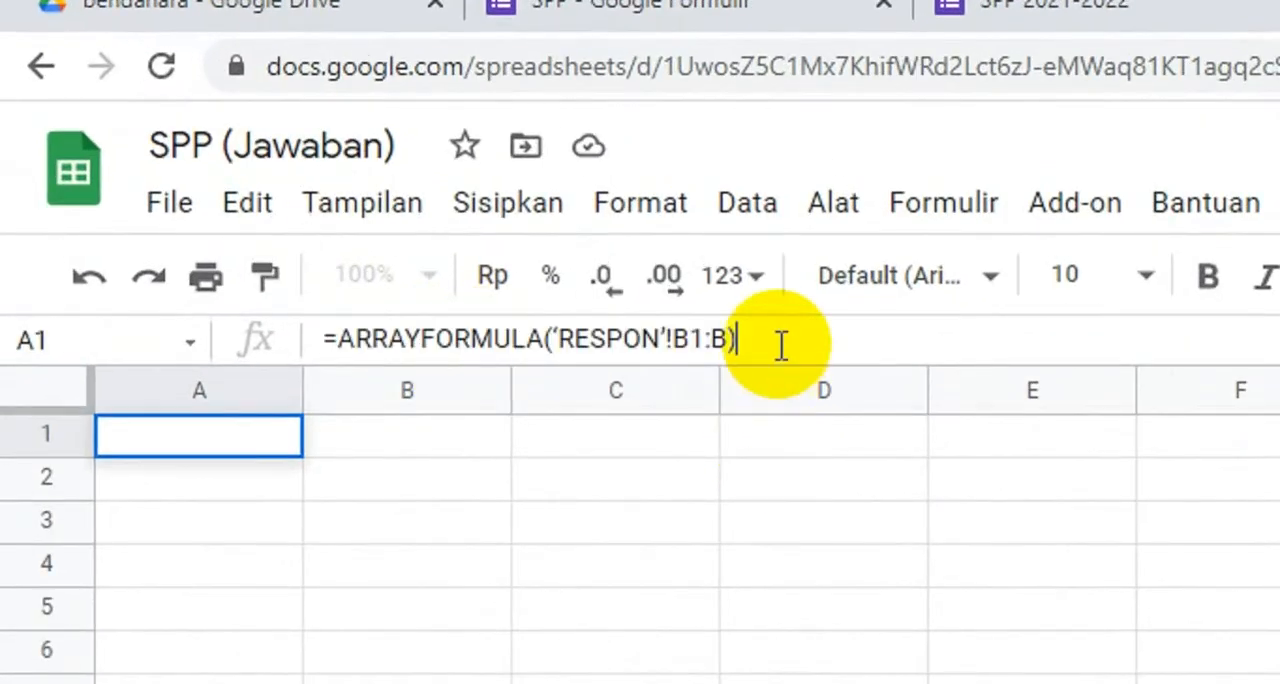
Step: Replace the curly quotes around RESPON in A1's formula with straight ones, apply it, and widen column A to fit the class names
left_click(632, 336)
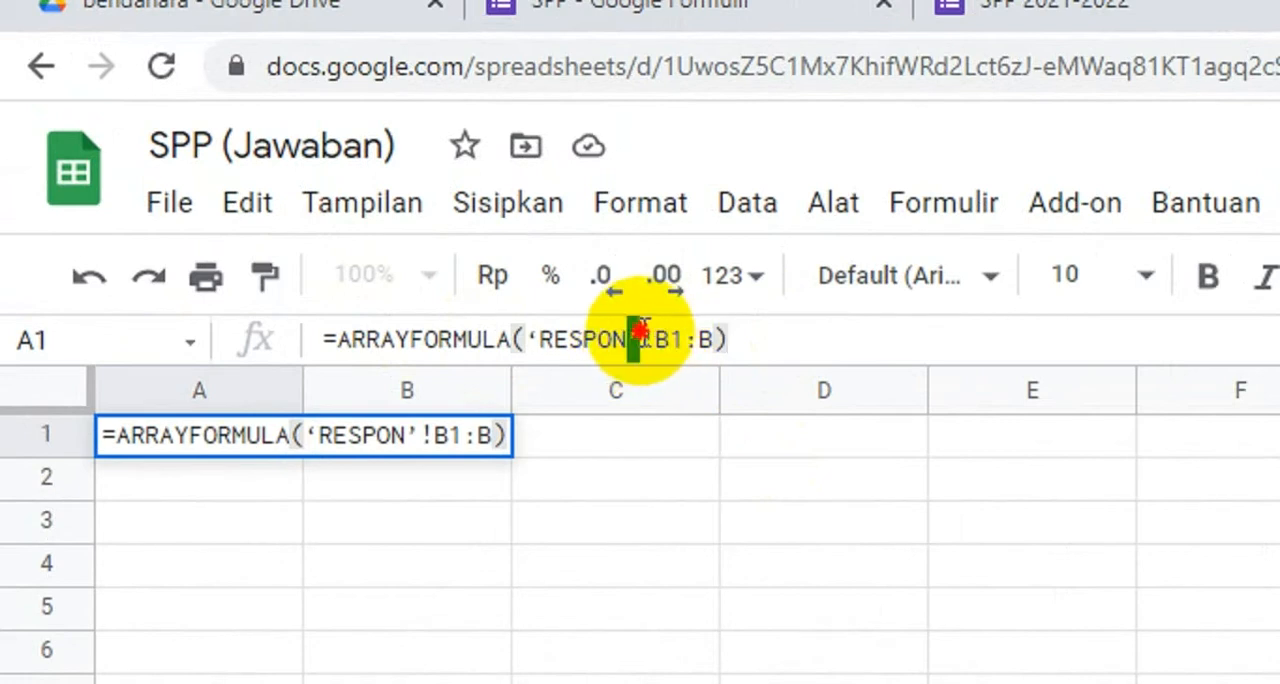
left_click_drag(527, 338, 541, 338)
type("'")
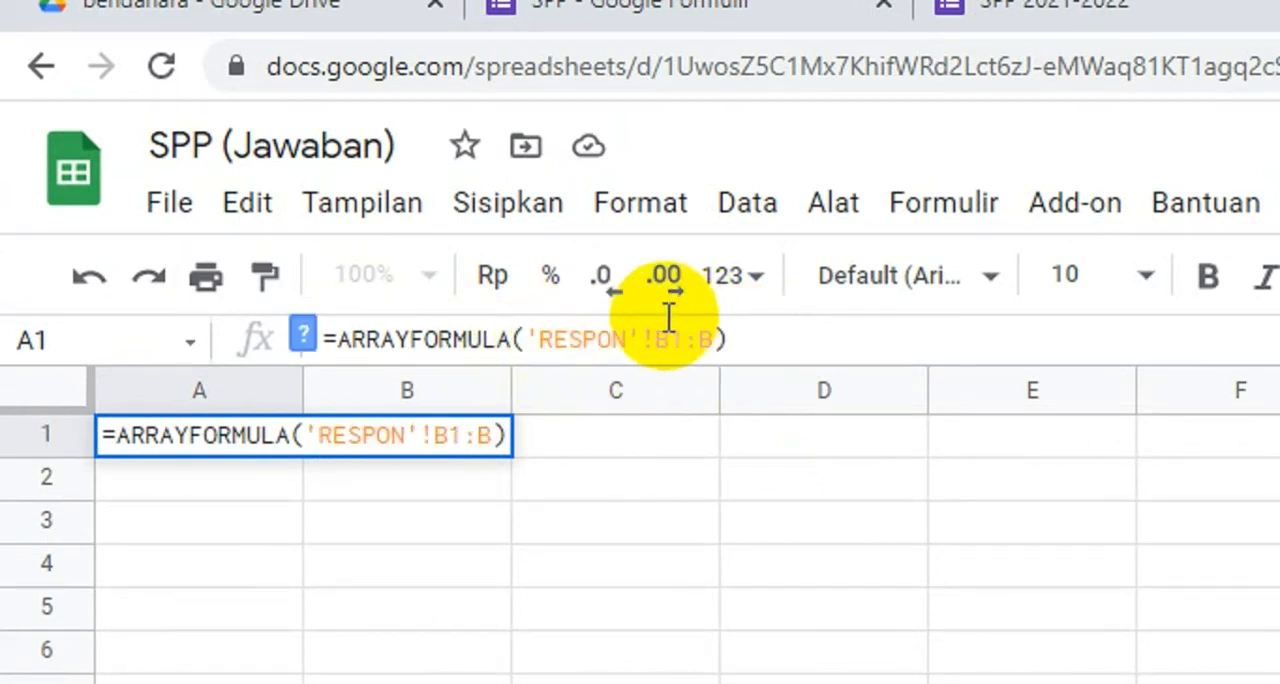
left_click(752, 338)
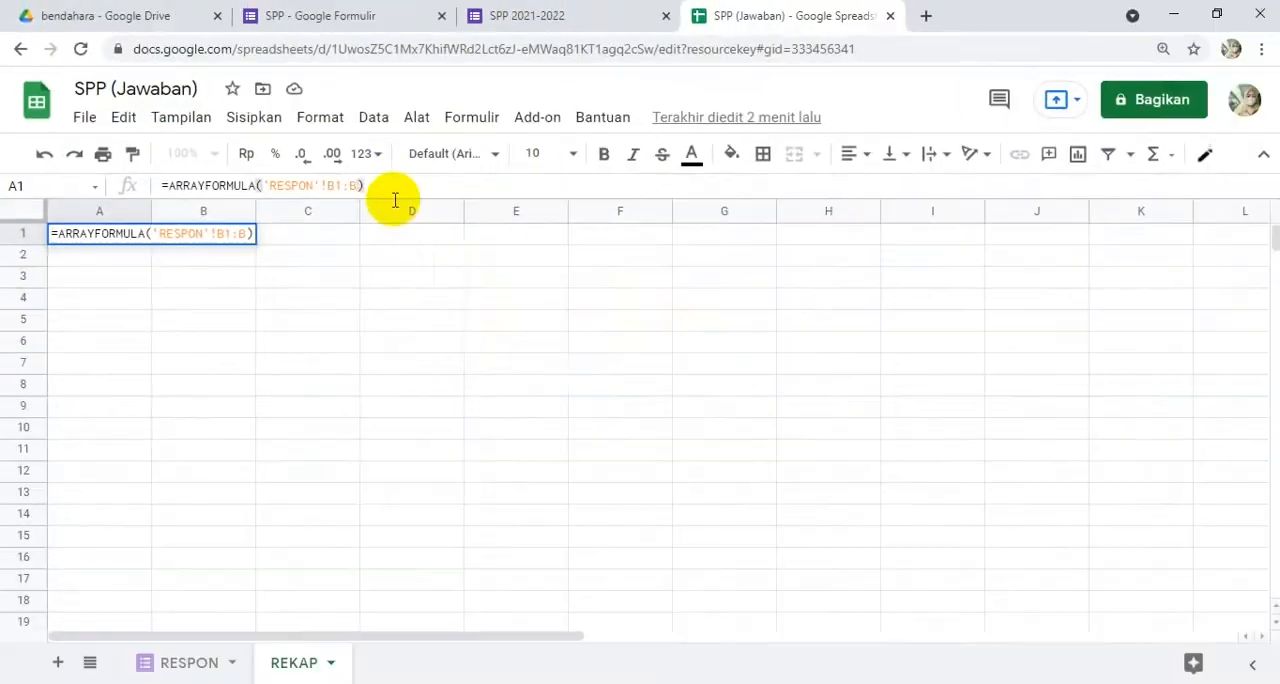
key("Return")
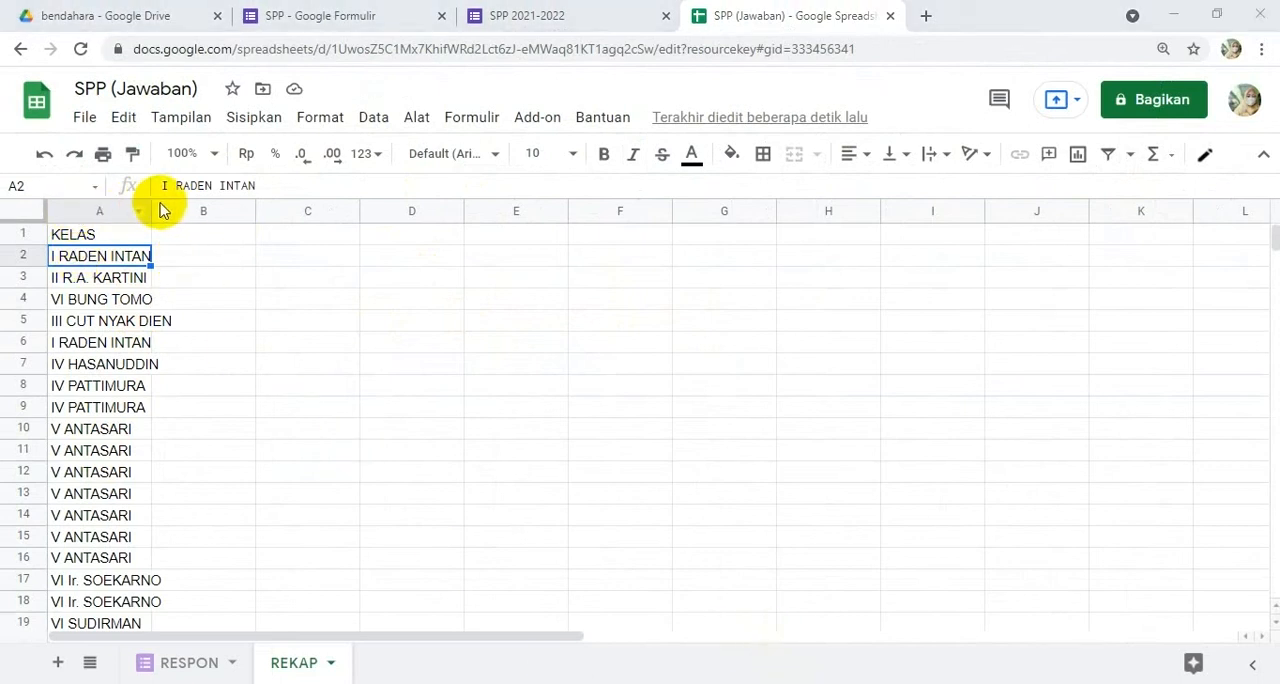
left_click_drag(180, 208, 221, 206)
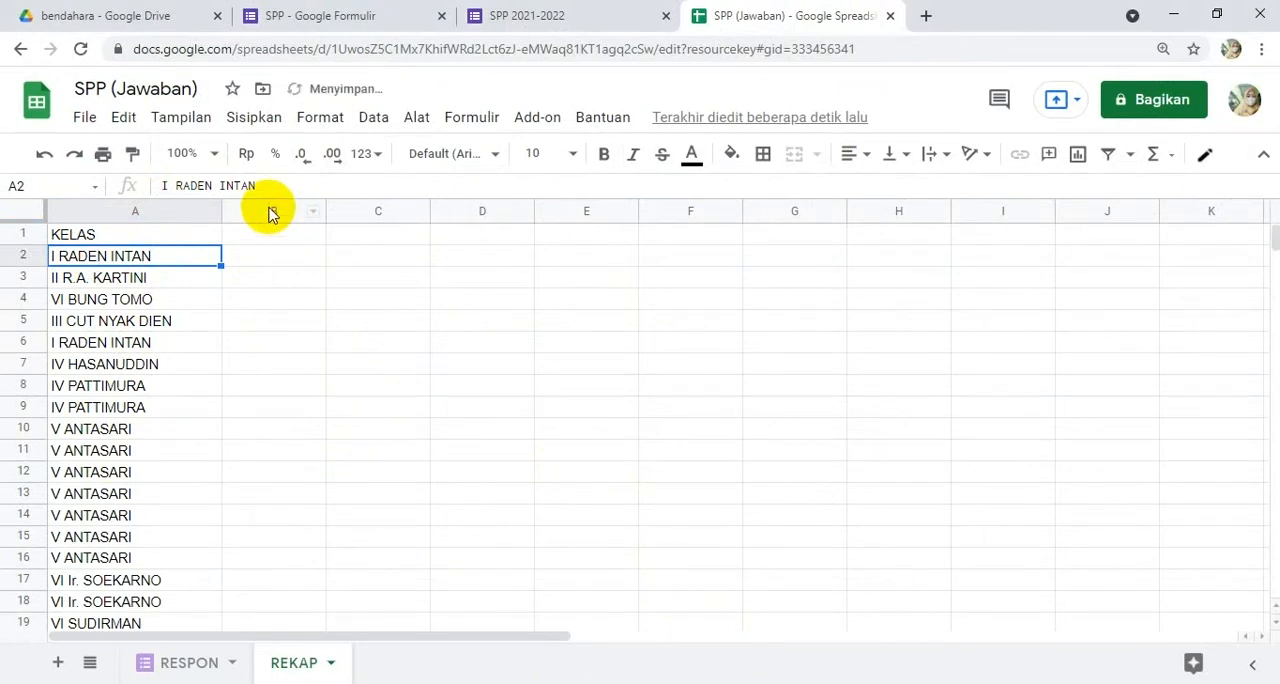
Step: Check which columns hold Bulan and Jumlah in the RESPON sheet and return to the REKAP sheet
left_click(388, 238)
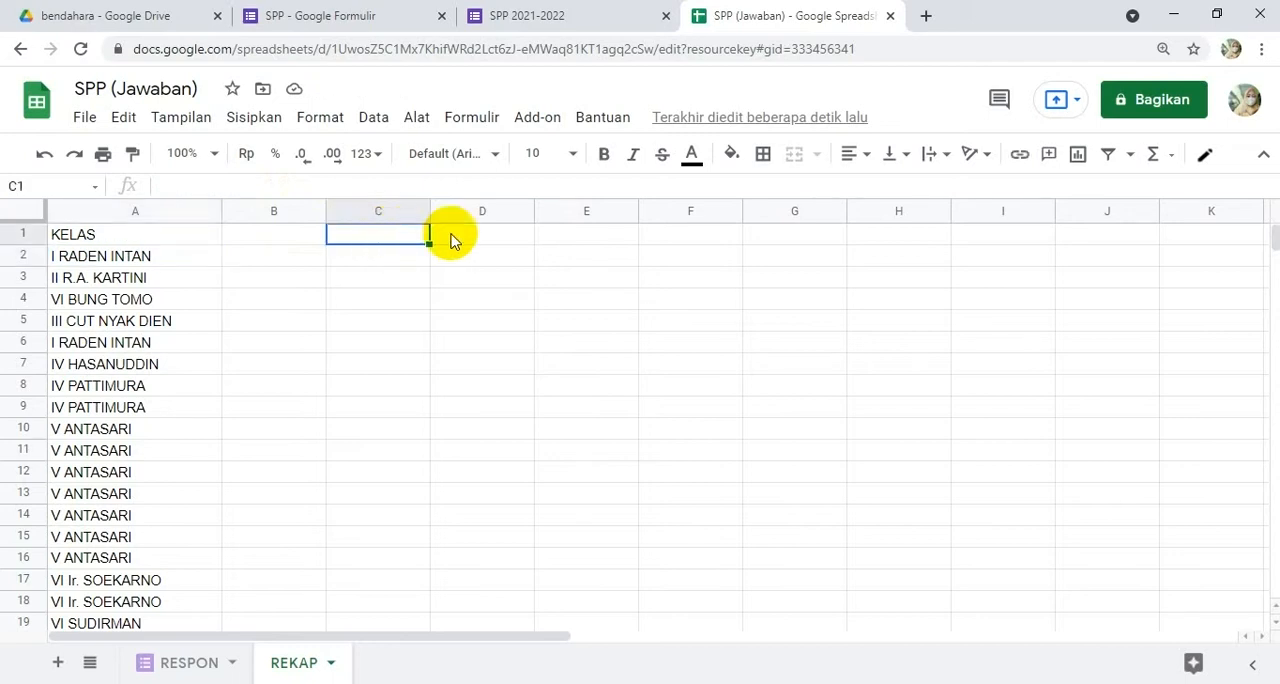
left_click(580, 240)
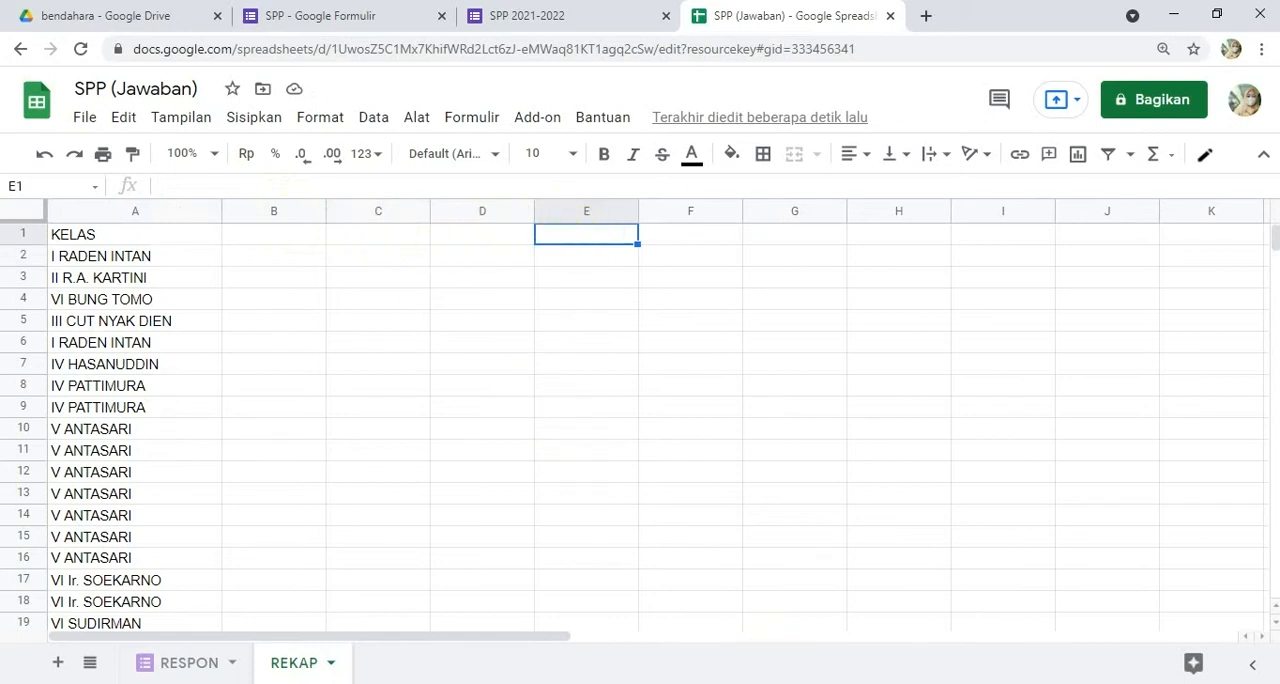
left_click(191, 667)
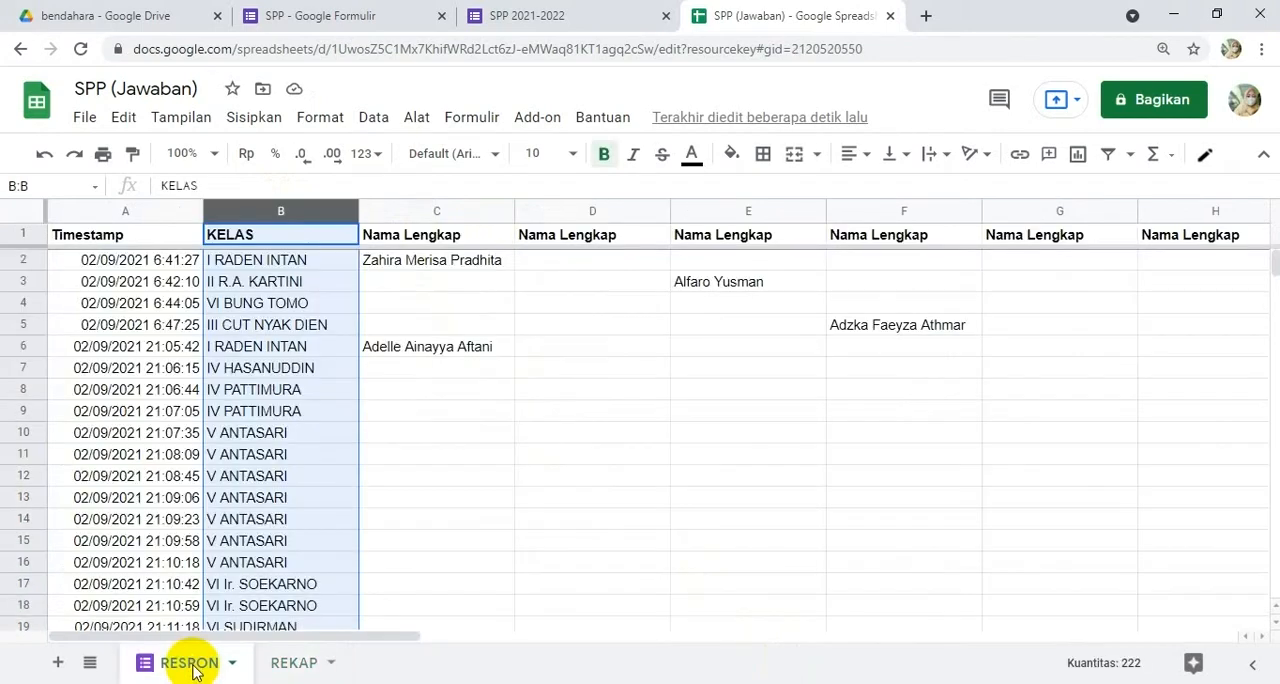
left_click_drag(325, 636, 896, 640)
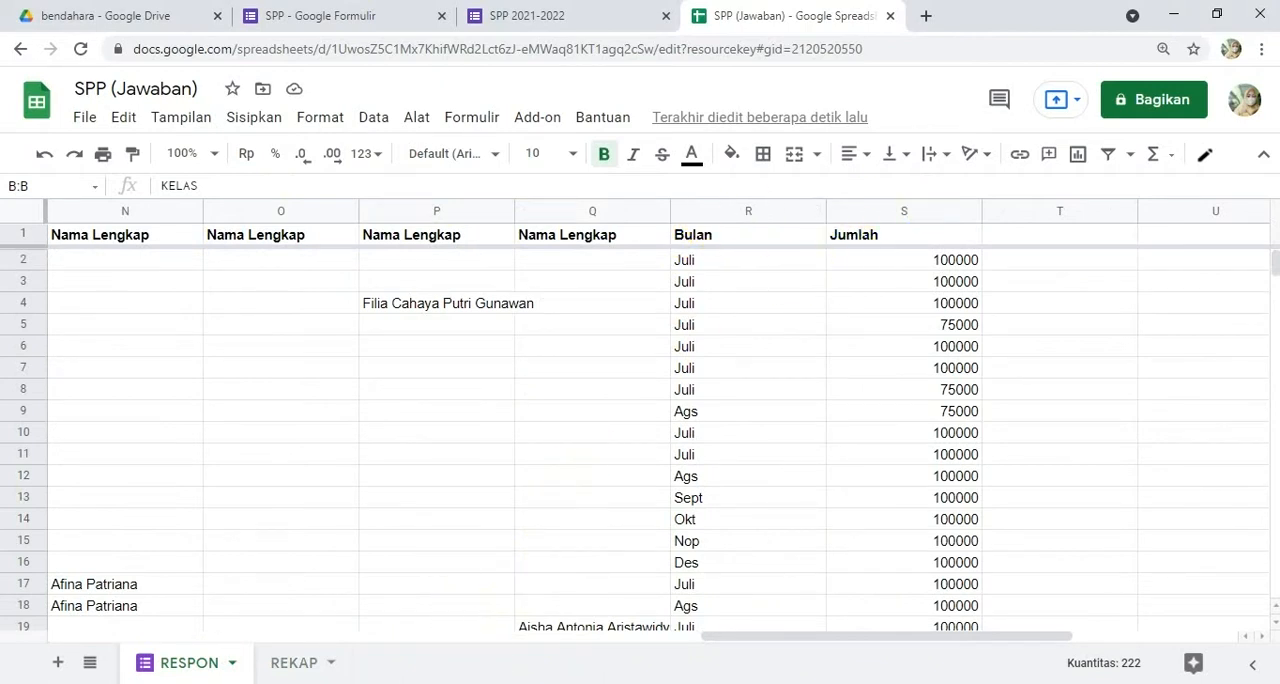
left_click(284, 664)
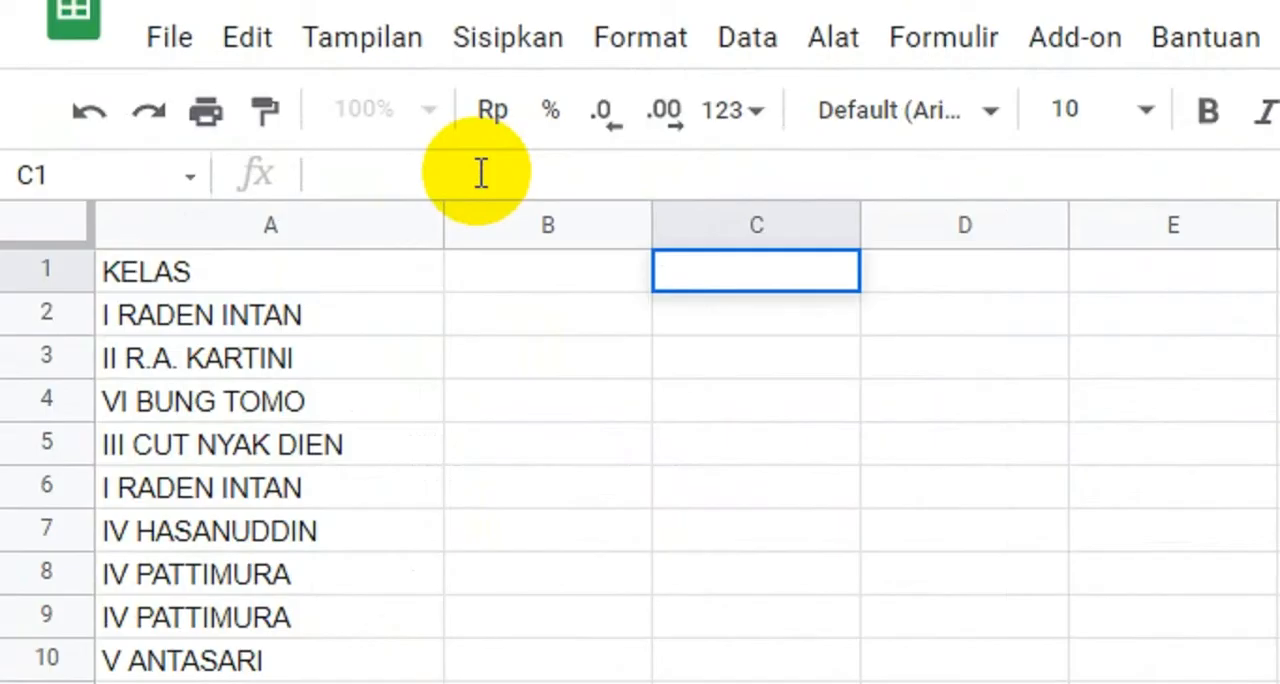
Step: Bring the Bulan data into column C of REKAP by entering =ARRAYFORMULA(RESPON!R1:R) in cell C1
type("=ARRAY")
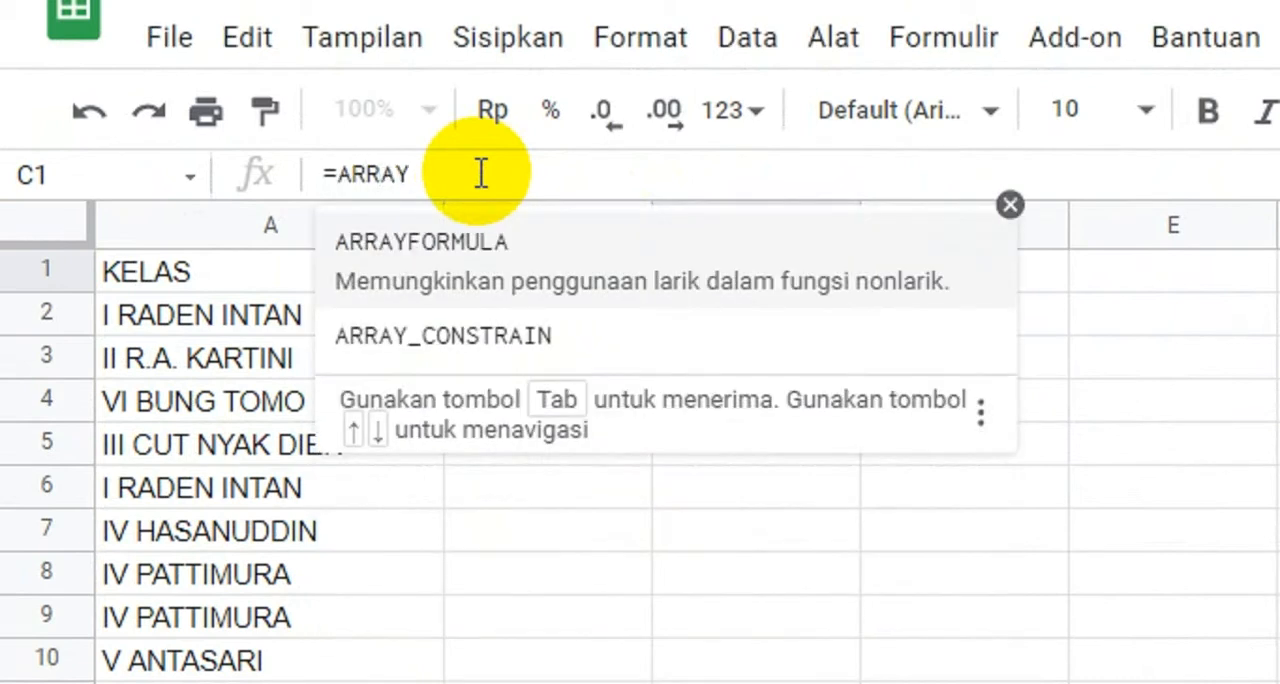
left_click(482, 248)
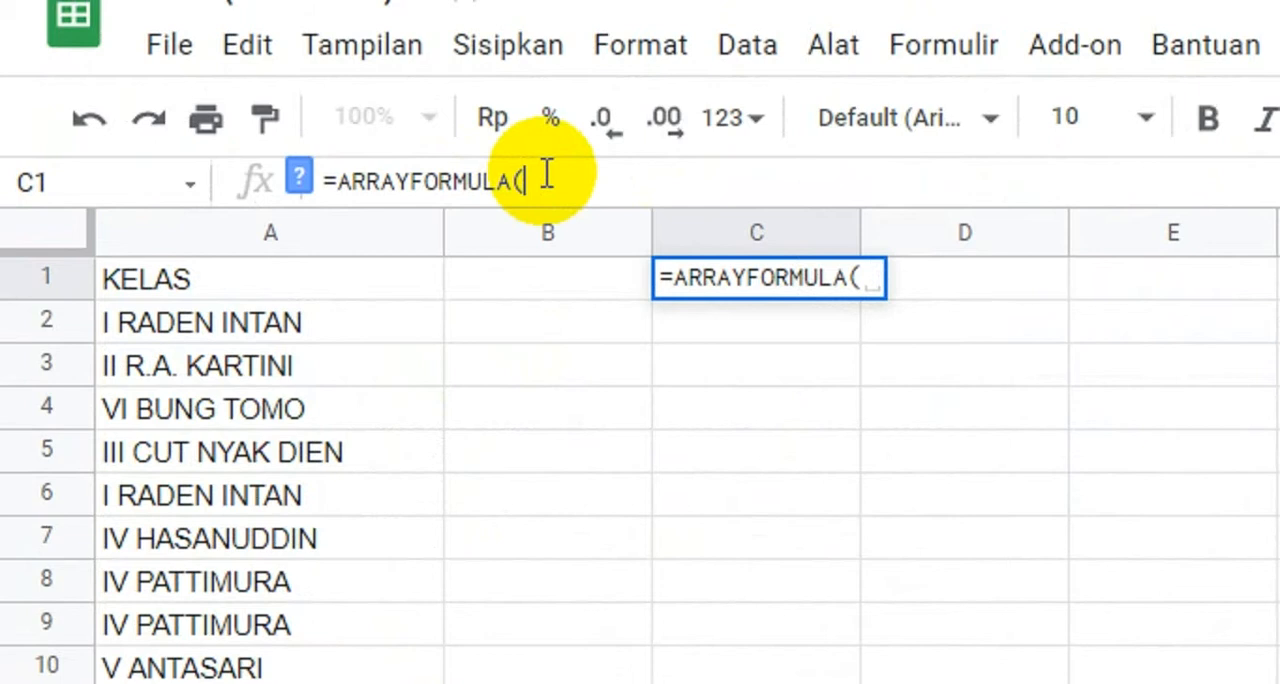
type("RESPON")
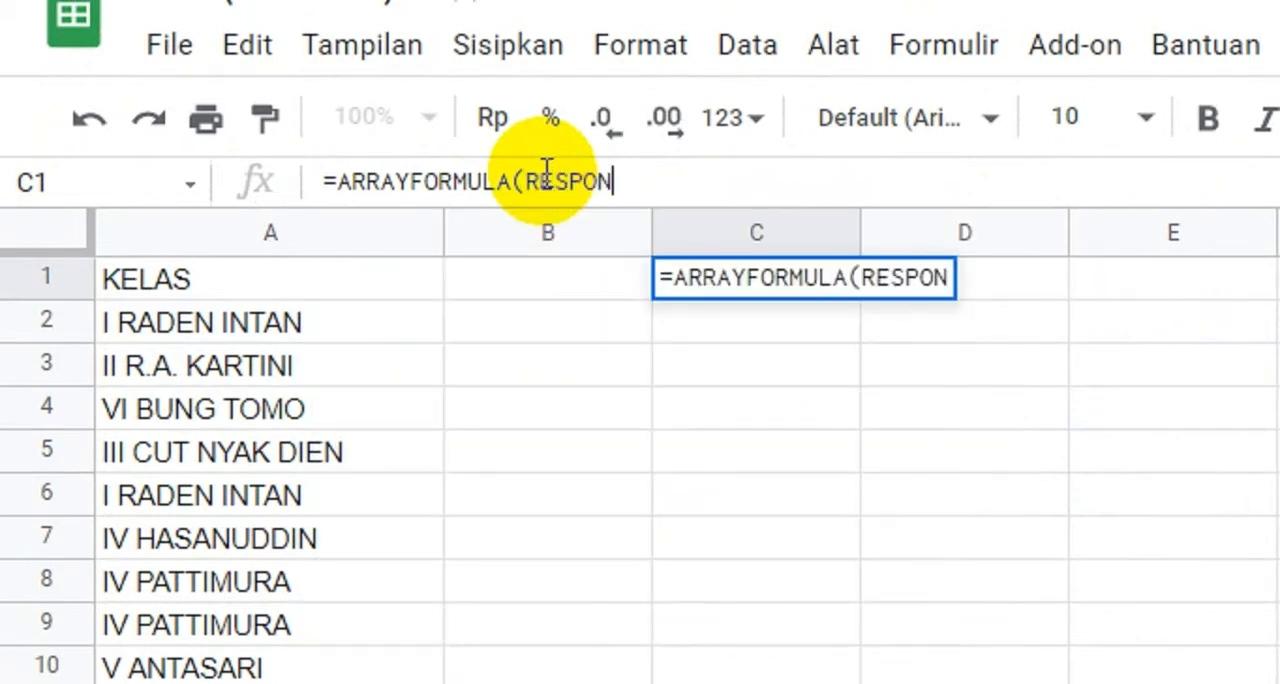
type("!")
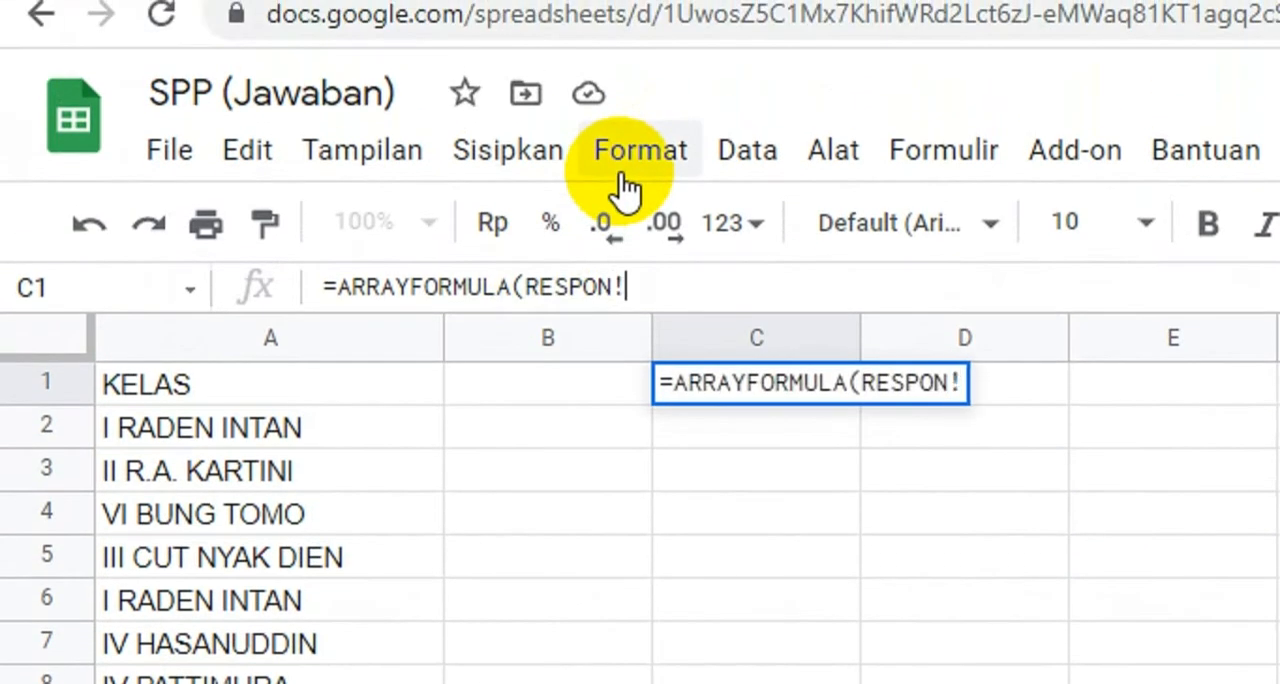
type("R1:R")
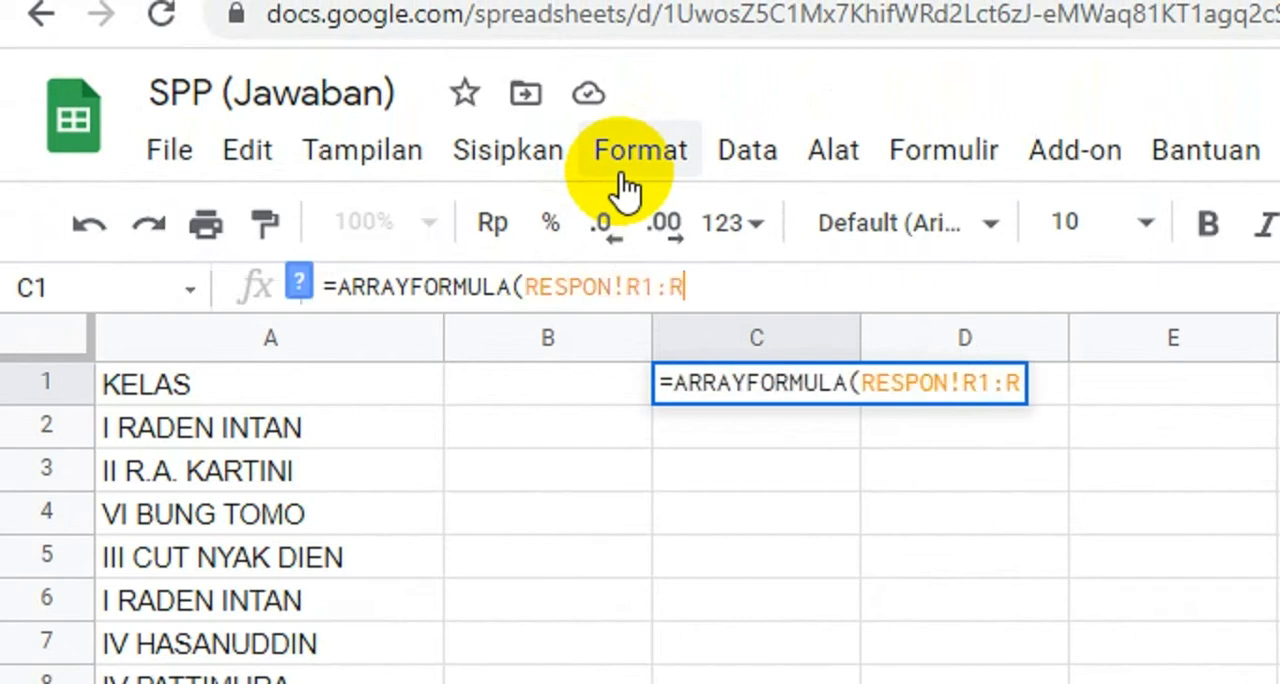
type(")")
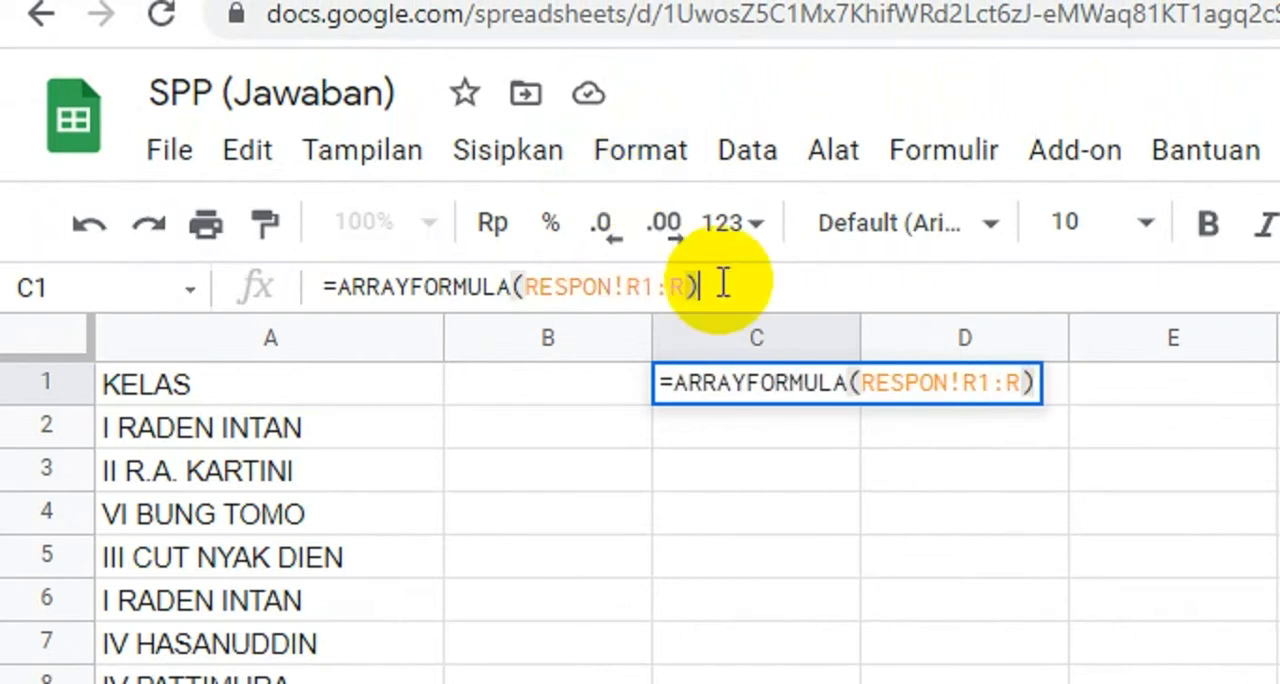
key("Return")
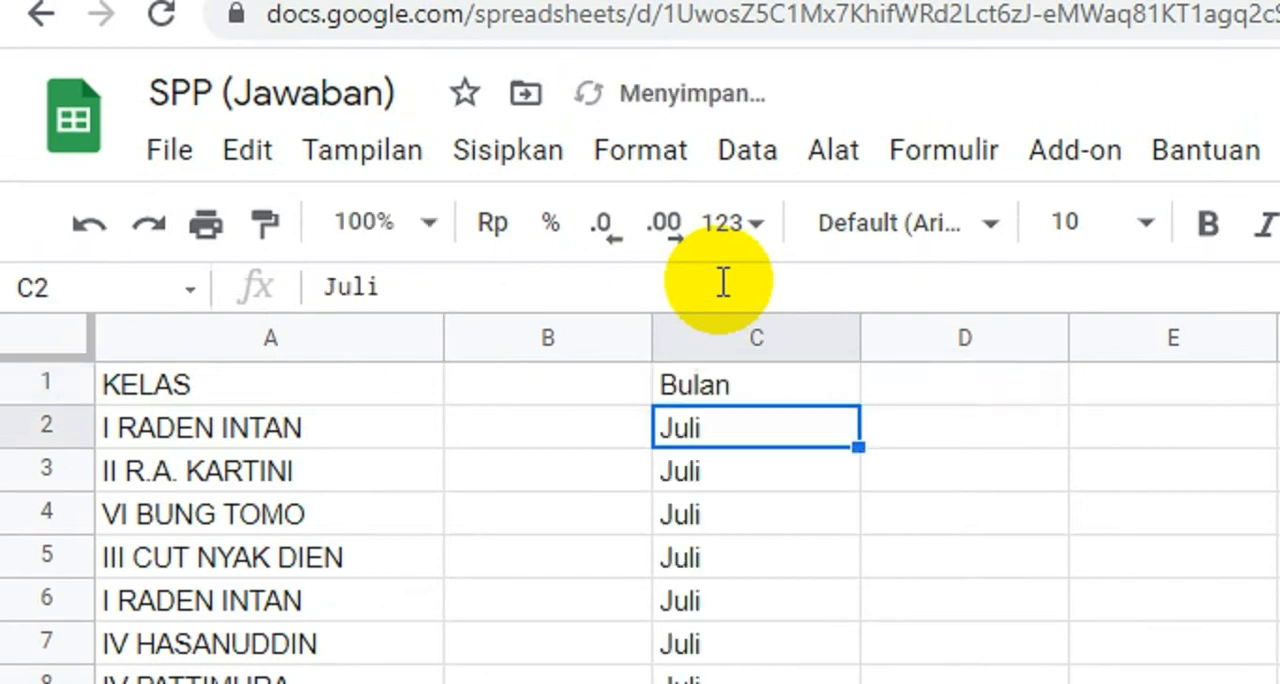
Step: Copy the Bulan formula from cell C1 and paste it into cell E1 of the REKAP sheet
left_click(742, 390)
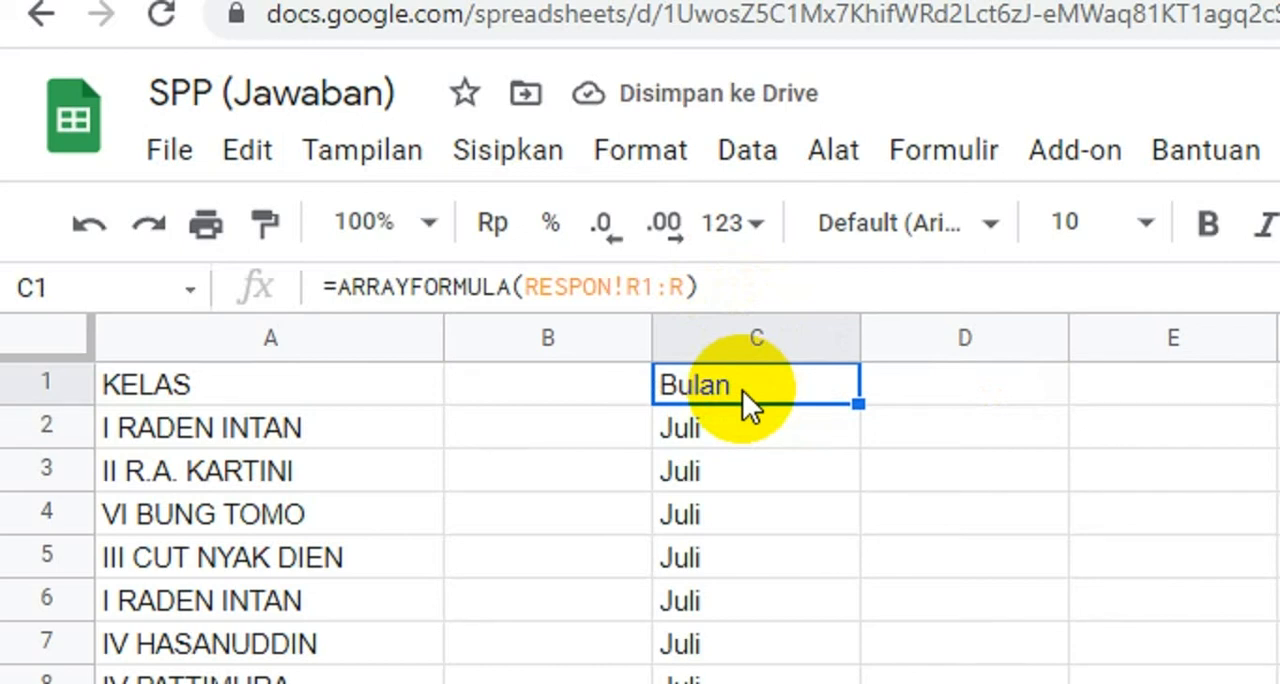
key("ctrl+c")
left_click(966, 398)
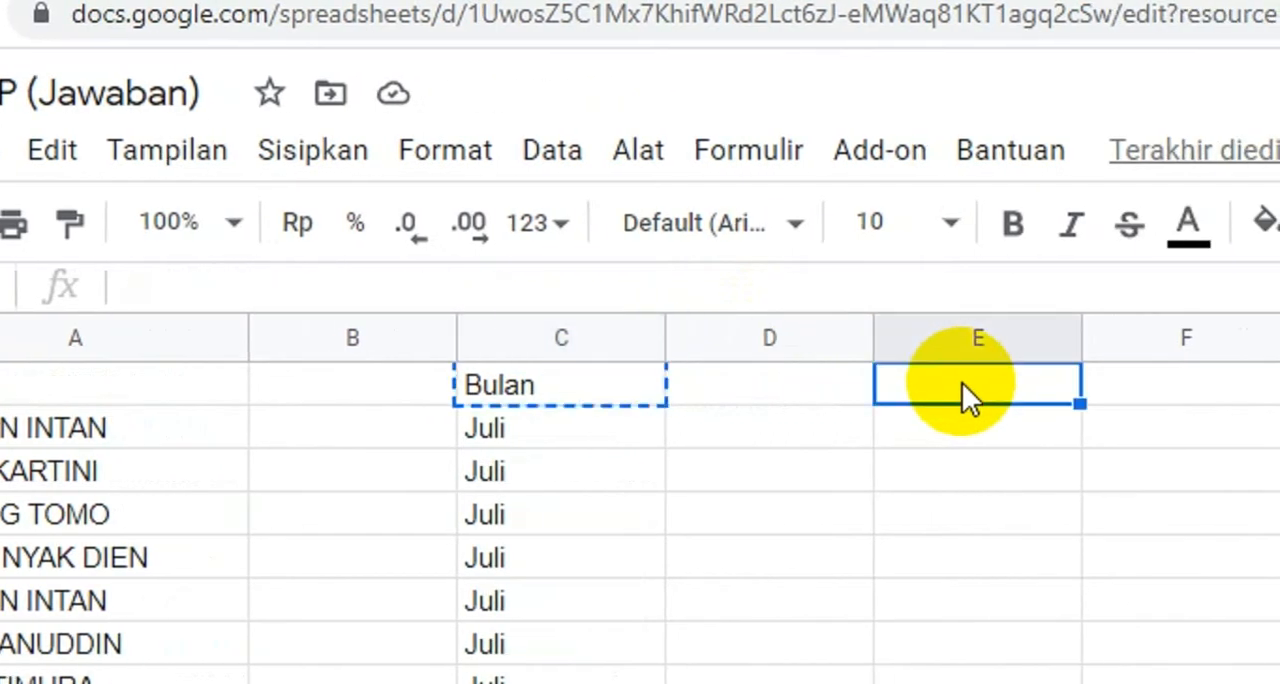
key("ctrl+v")
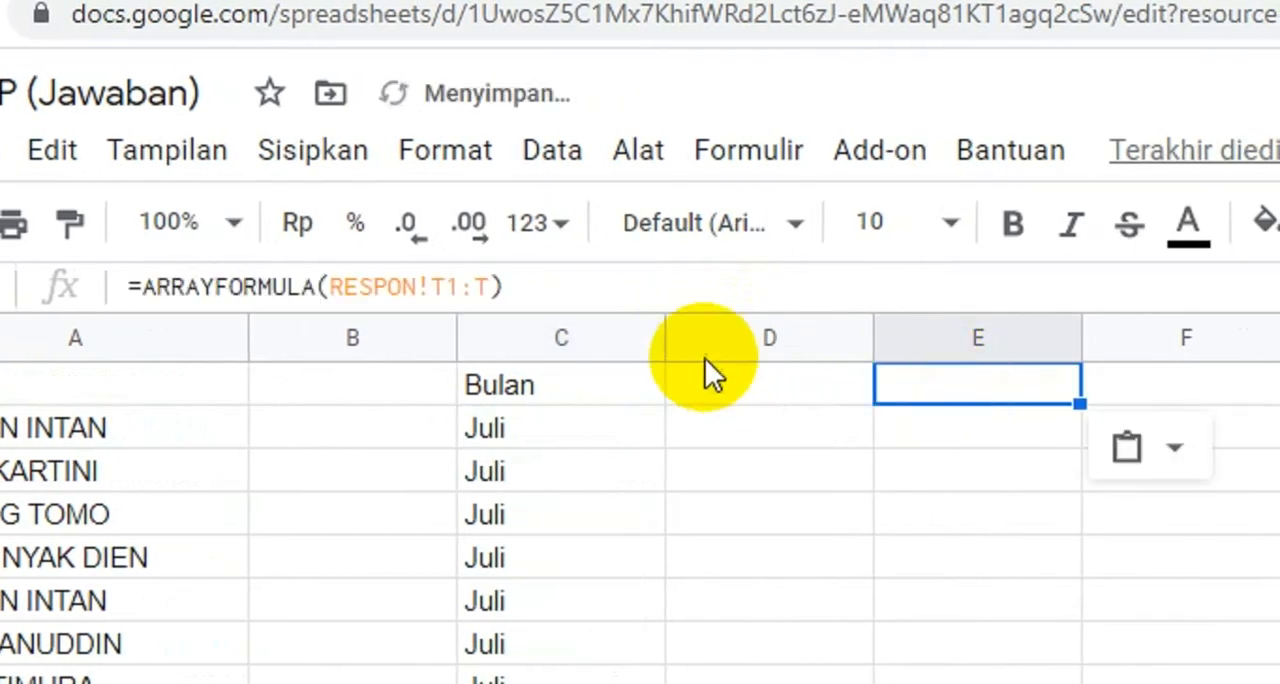
Step: Change the formula in E1 to =ARRAYFORMULA(RESPON!S1:S) and apply it
left_click(437, 288)
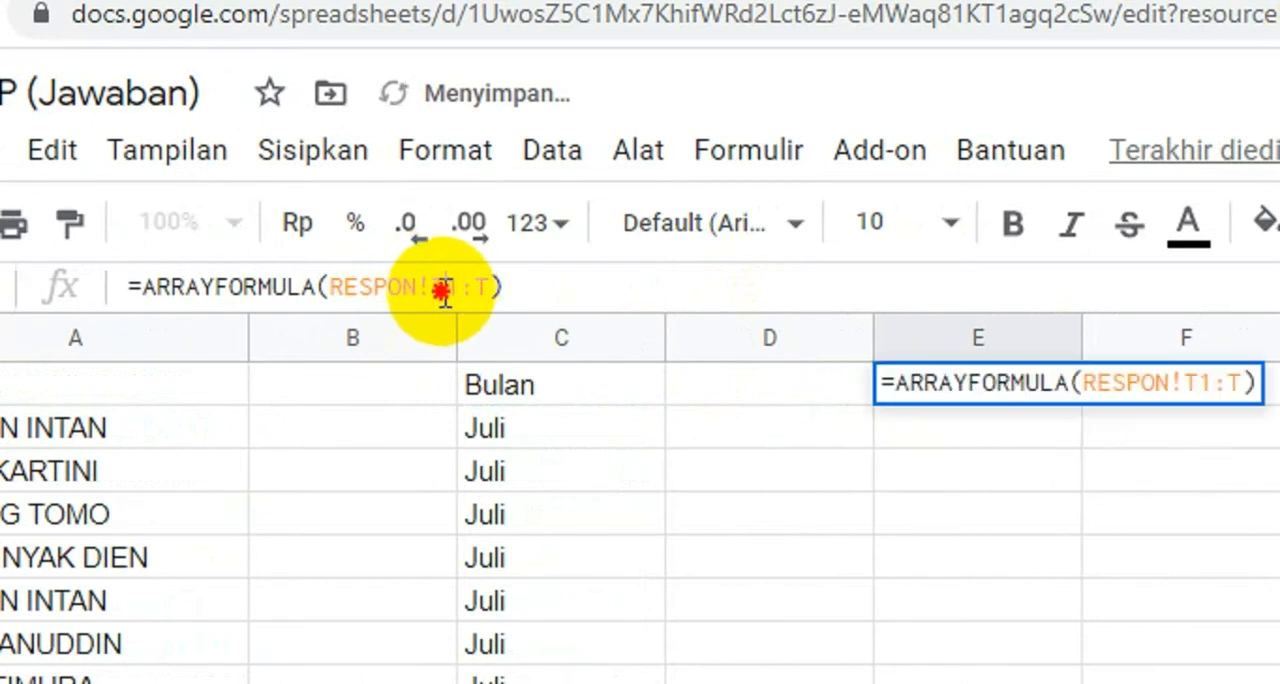
key("BackSpace")
type("S")
left_click(484, 287)
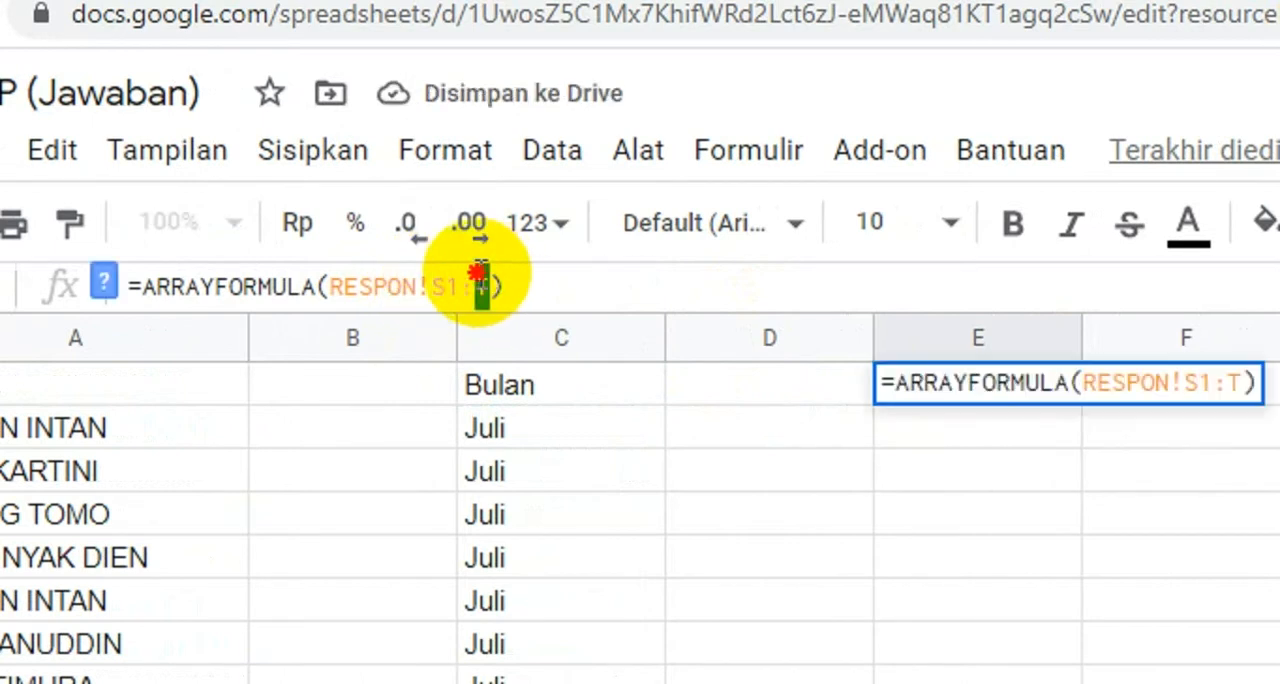
type("S")
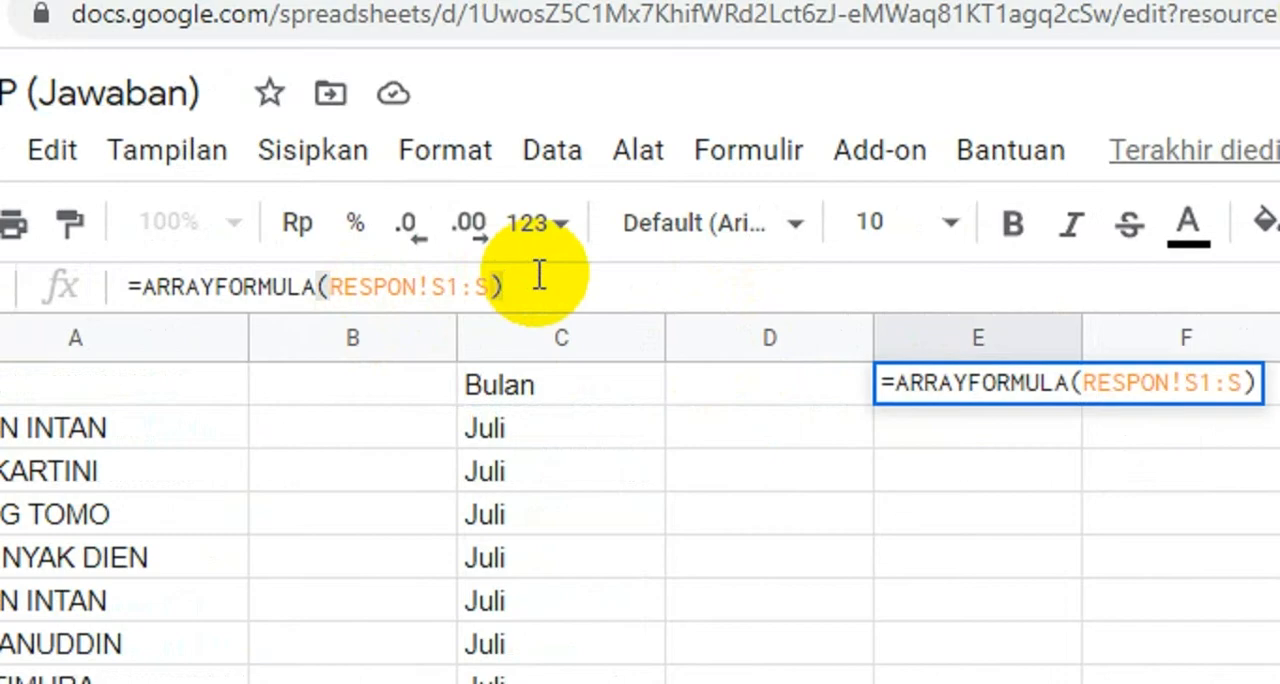
key("Return")
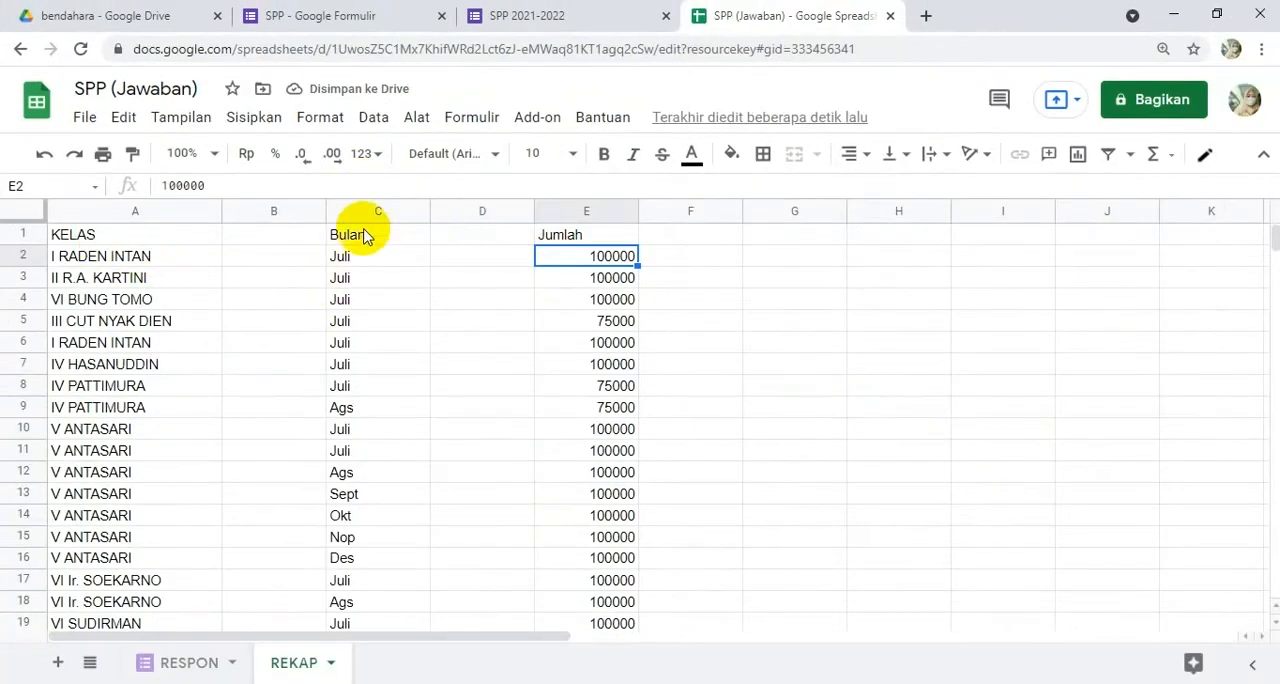
Step: Widen the empty column B to make room for the full names and select cell B1
left_click_drag(326, 210, 496, 211)
left_click(423, 211)
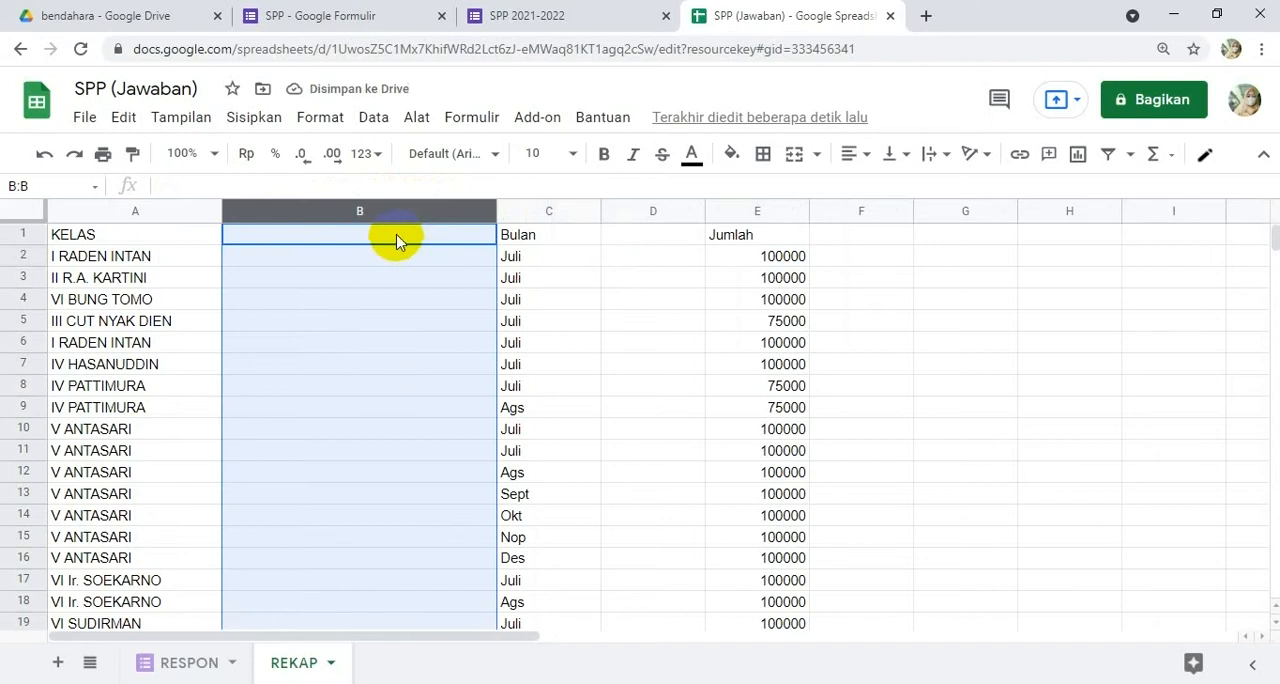
left_click(371, 241)
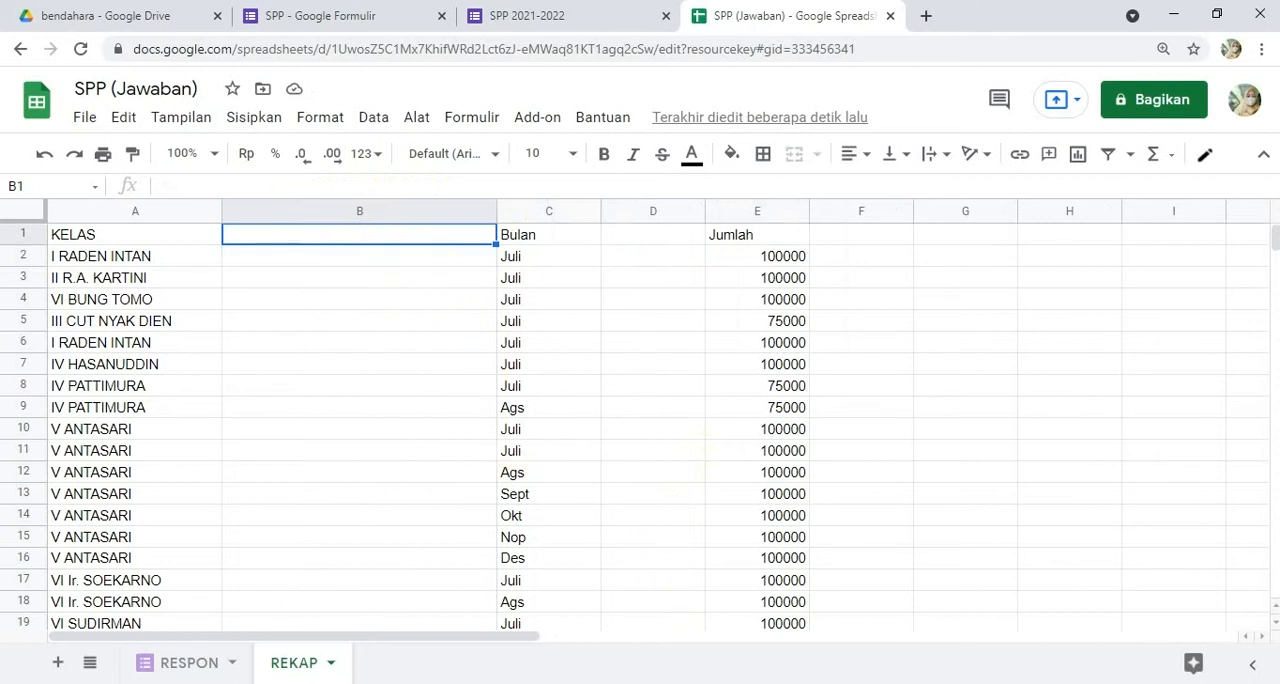
Step: Switch to the Notepad note and write =IF(KONDISI;"BENAR";"SALAH") below the ARRAYFORMULA line
key("alt+Tab")
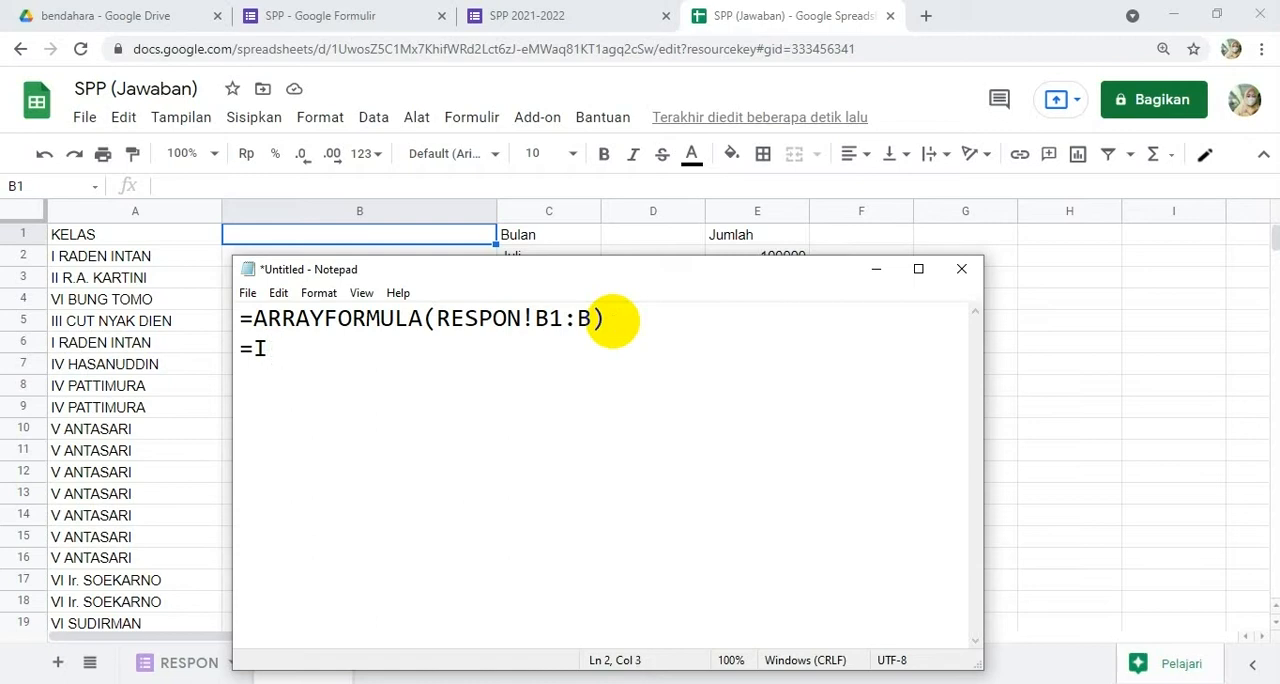
type("KONDISI;\"BENAR")
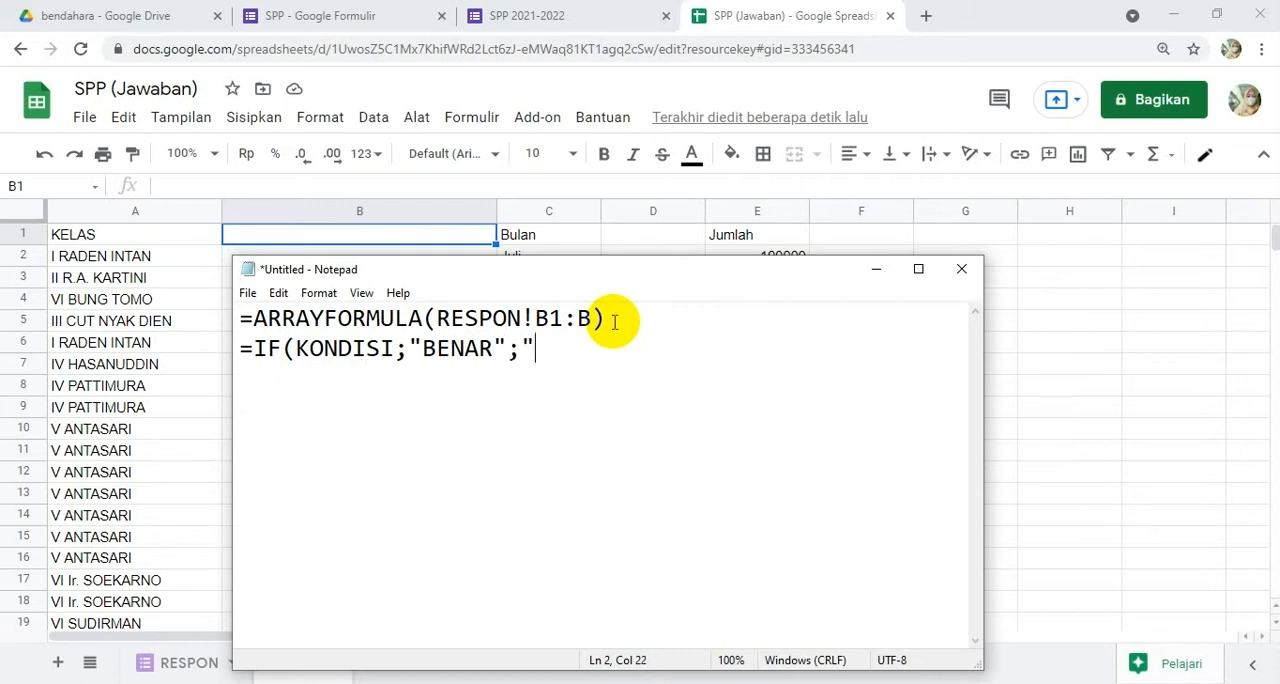
type("AH")
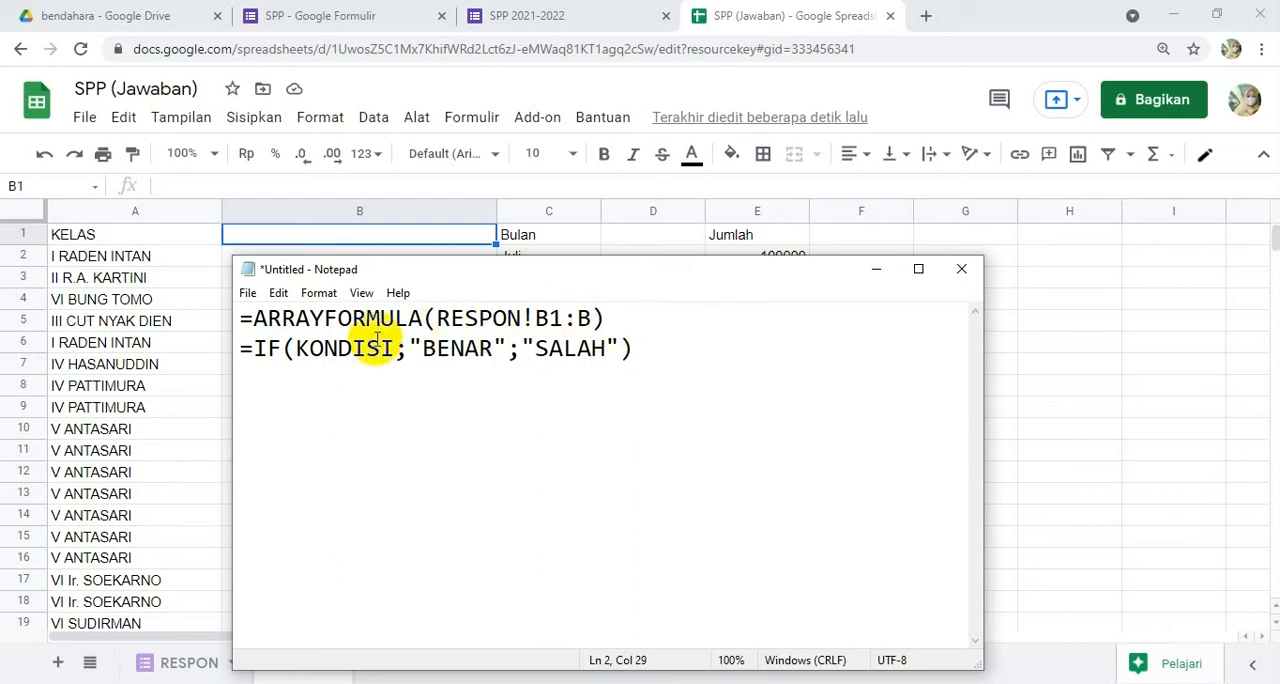
Step: Combine both functions on a third line of the note as =ARRAYFORMULA(IF(KONDISI;"BENAR";"SALAH"))
left_click(597, 316)
left_click_drag(607, 311, 189, 320)
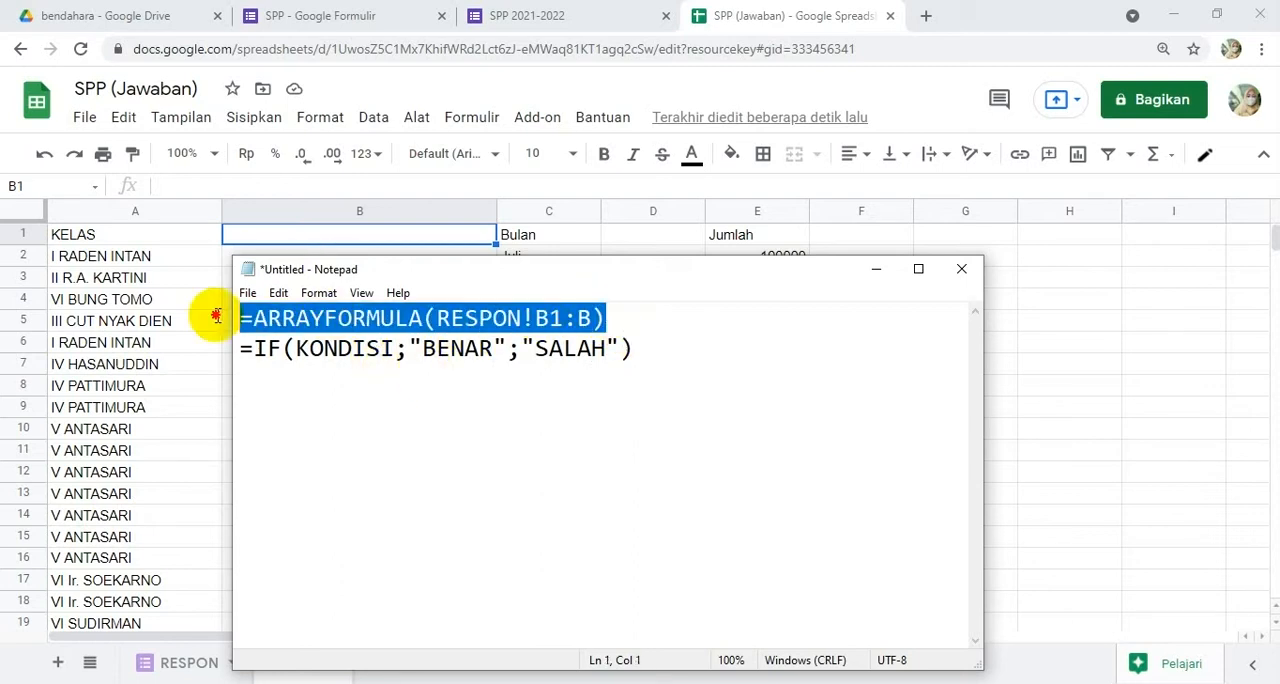
left_click(283, 398)
left_click(659, 362)
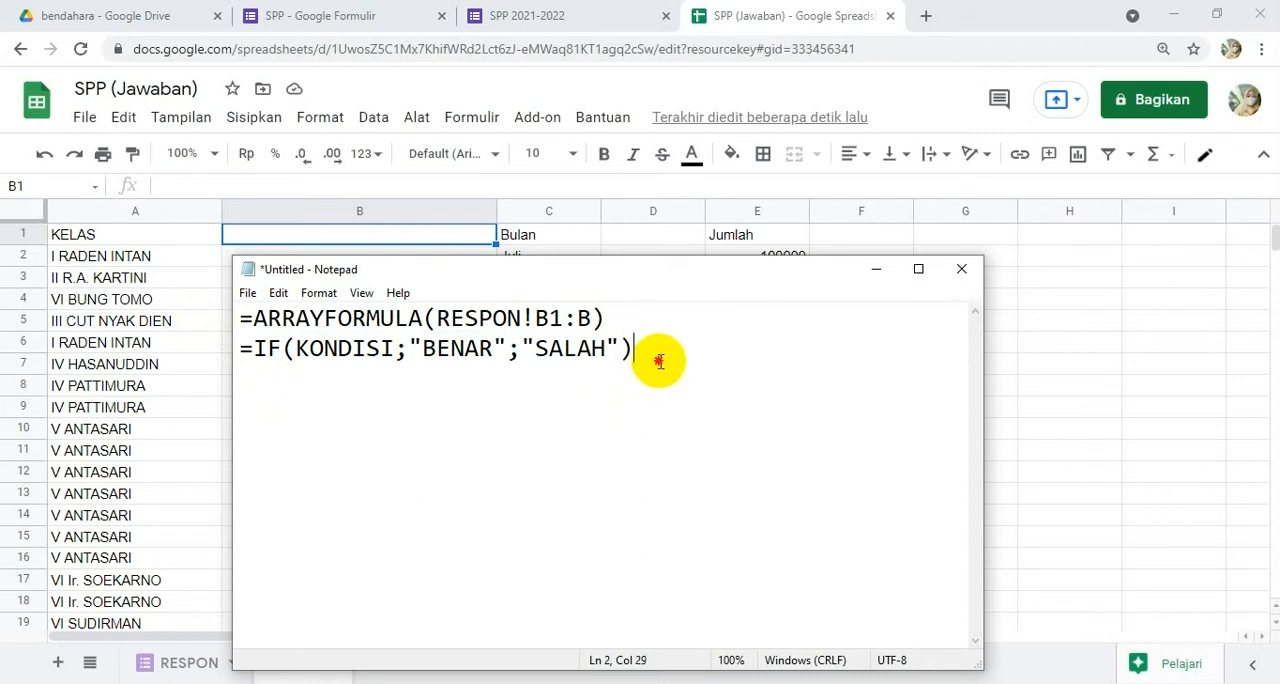
key("ctrl+v")
left_click_drag(252, 348, 634, 342)
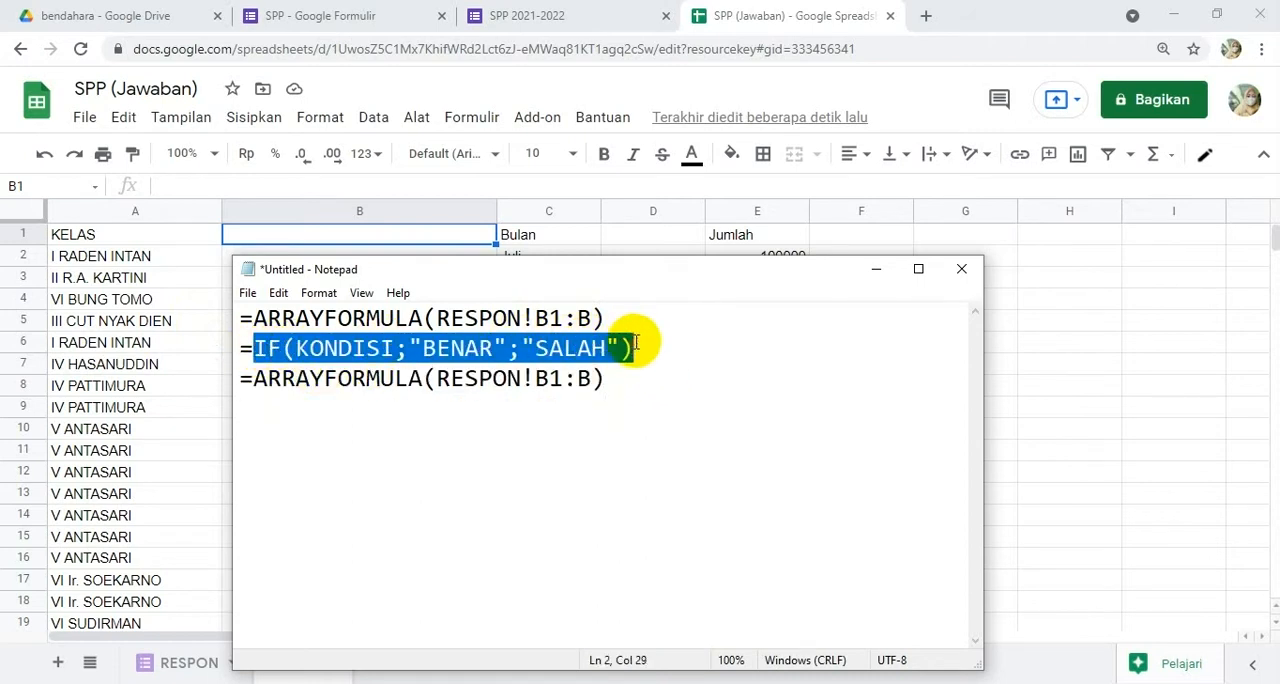
left_click_drag(437, 378, 582, 391)
key("ctrl+v")
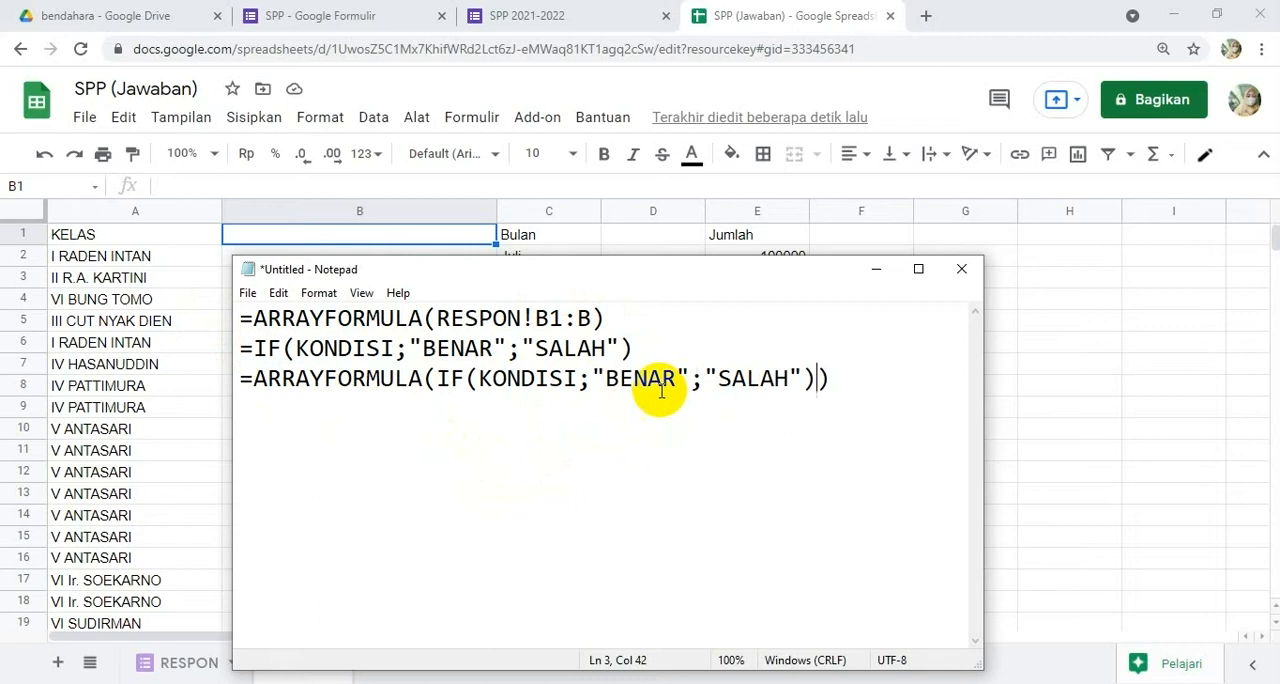
Step: Review the condition, true and false arguments of the combined formula in the note
left_click(535, 380)
left_click(645, 381)
left_click(774, 382)
left_click_drag(578, 380, 481, 380)
left_click_drag(692, 378, 591, 378)
left_click_drag(805, 378, 705, 378)
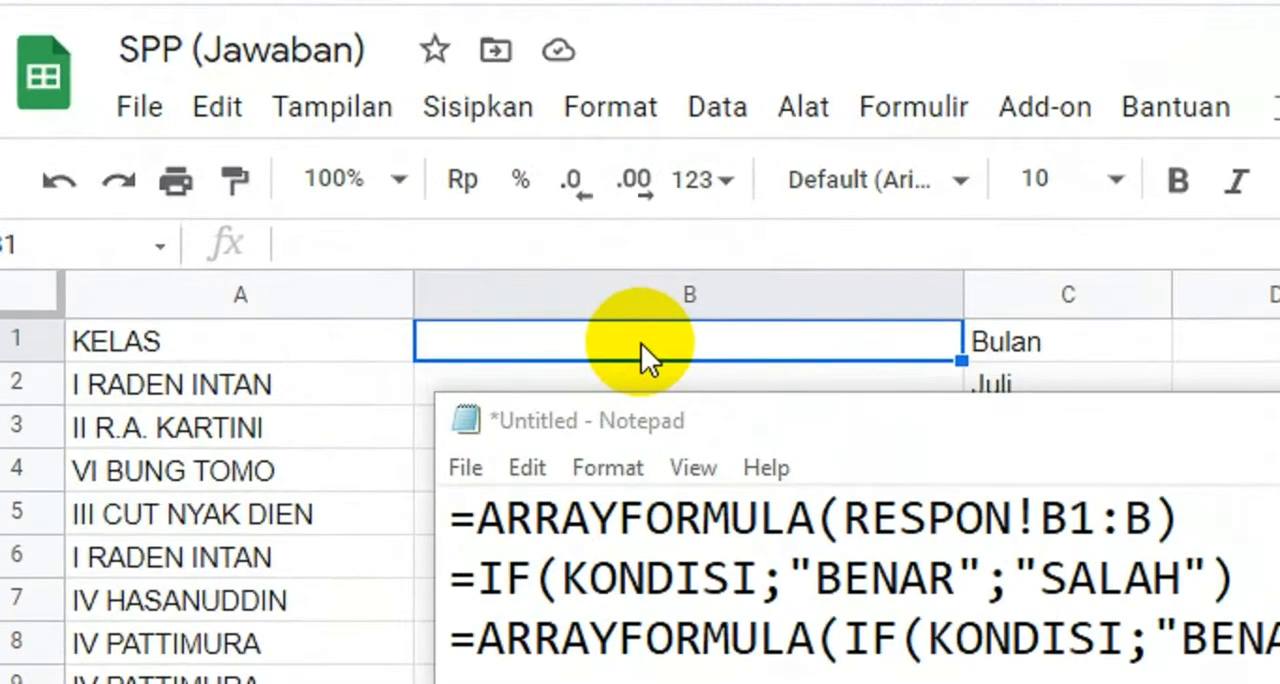
Step: Return to cell B1 of the REKAP sheet and begin the formula with =ARRAYFORMULA(IF(A1:A="KELAS";
left_click(641, 343)
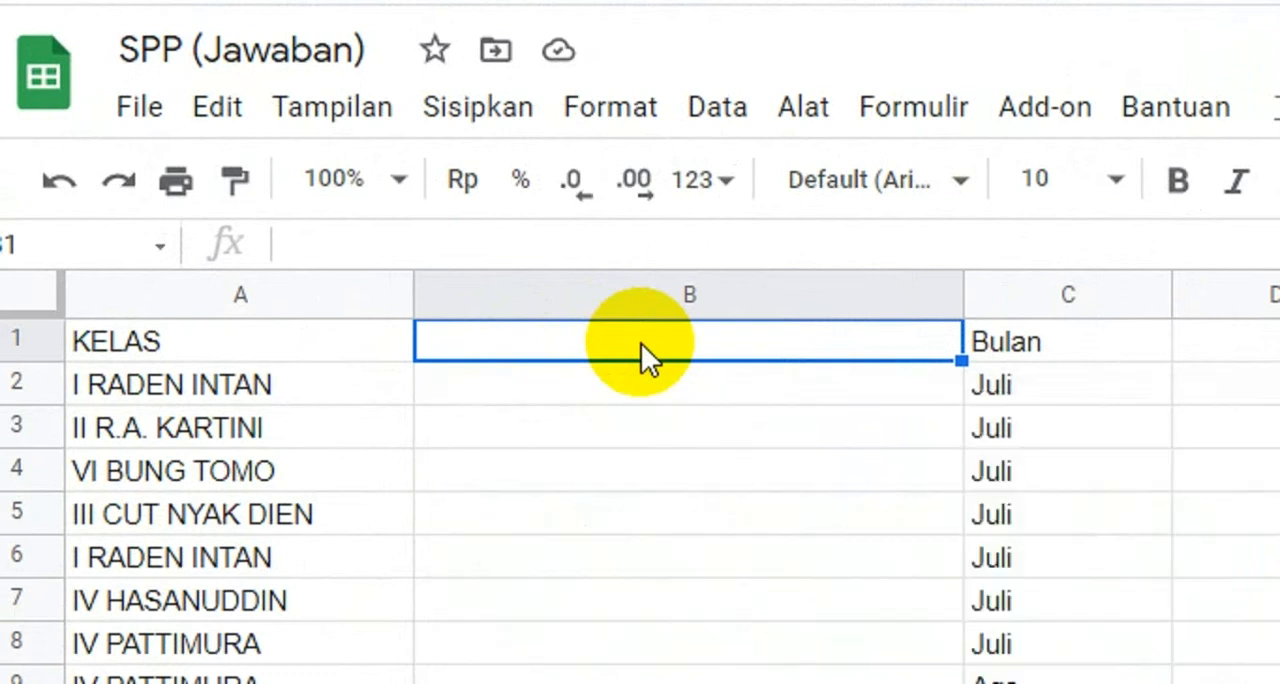
type("=ARRAYFO")
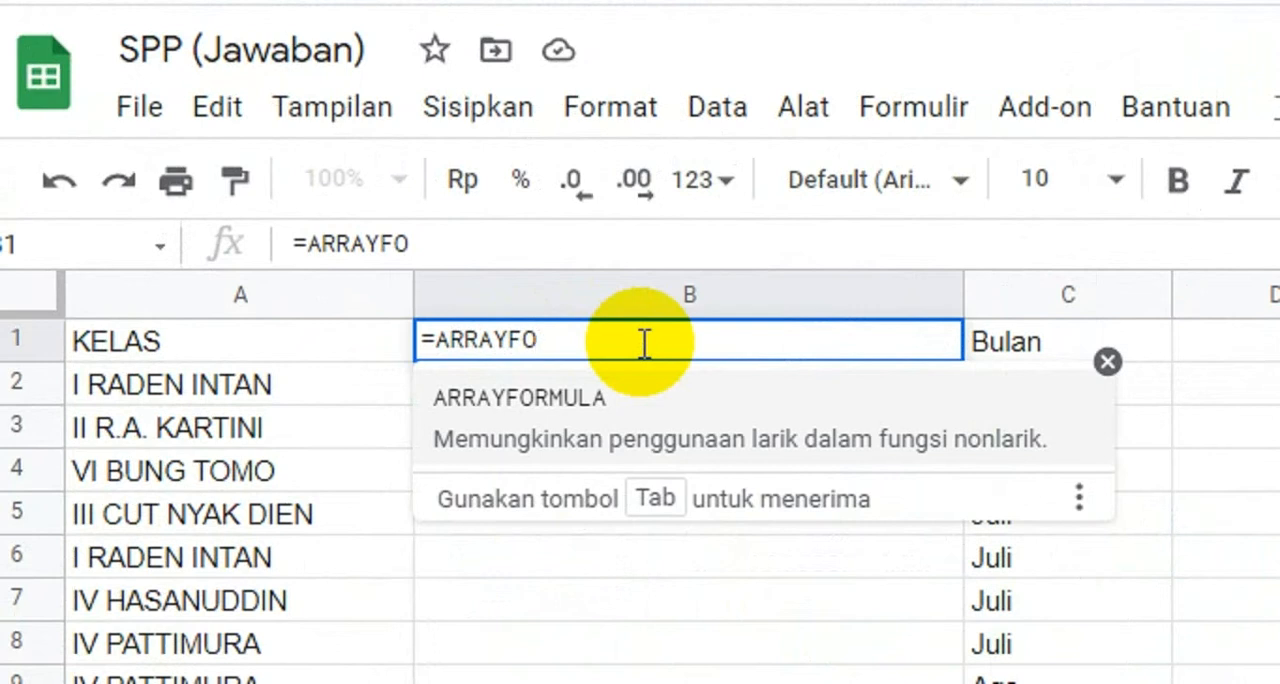
type("RMULA(IF")
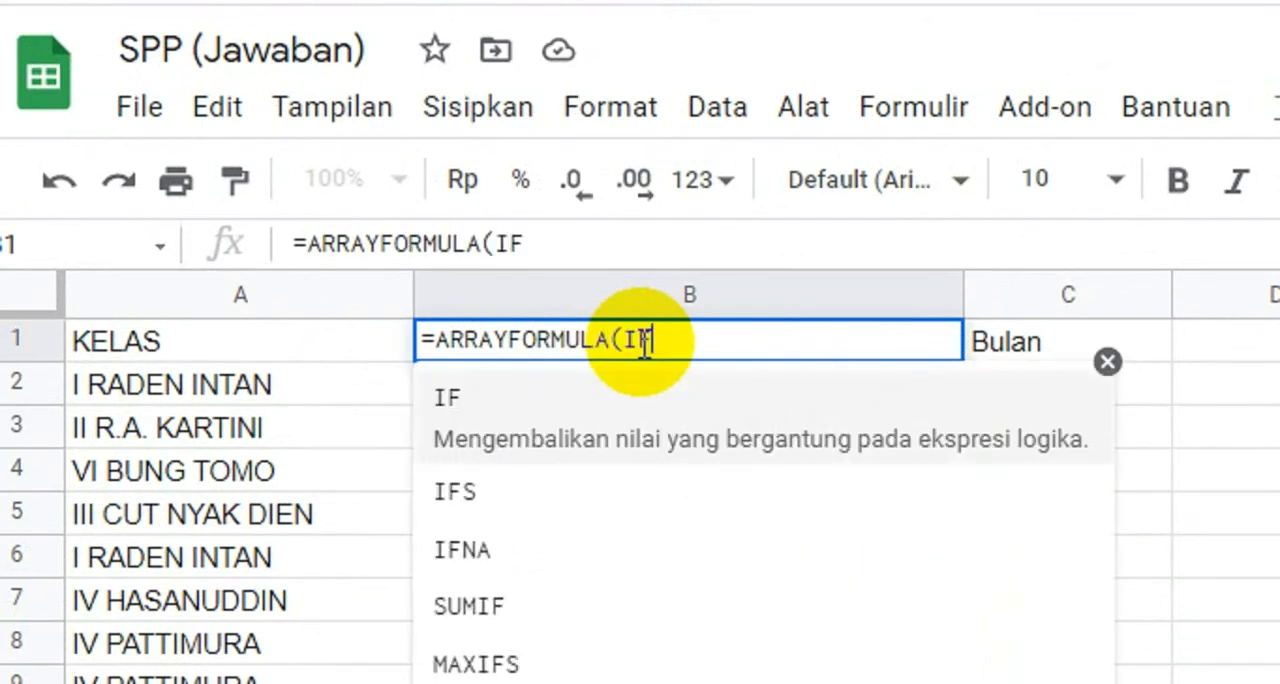
type("(")
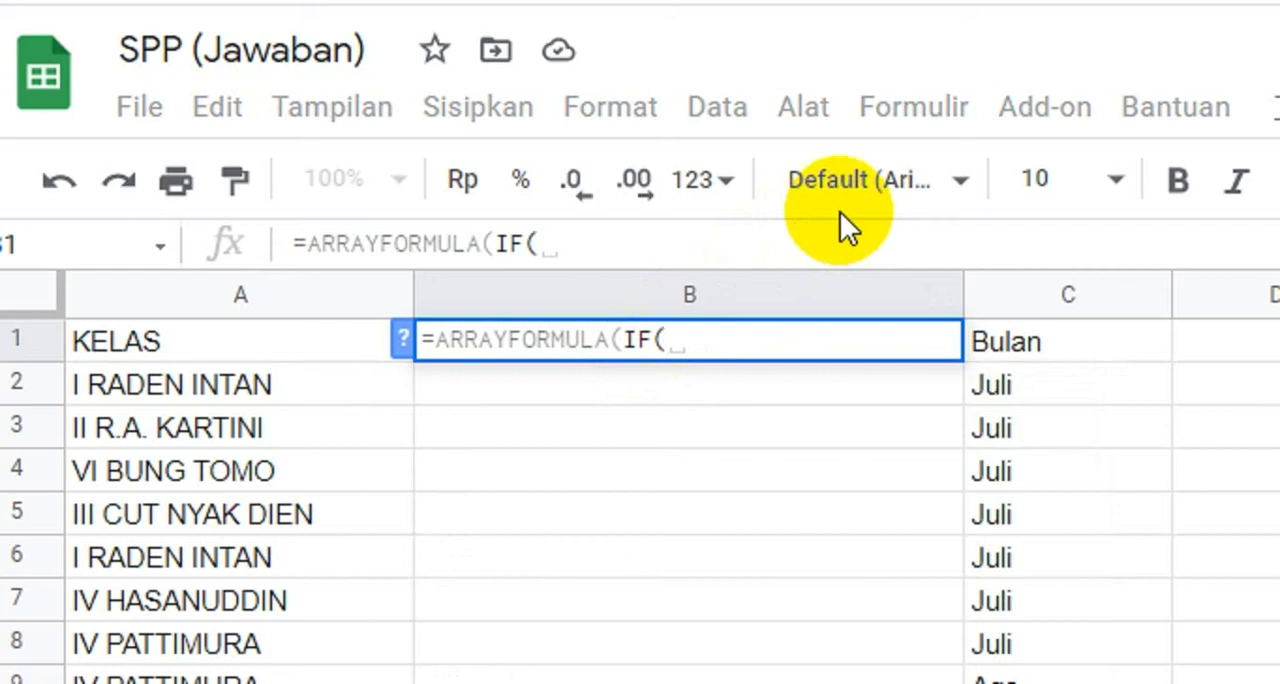
type("A1:A")
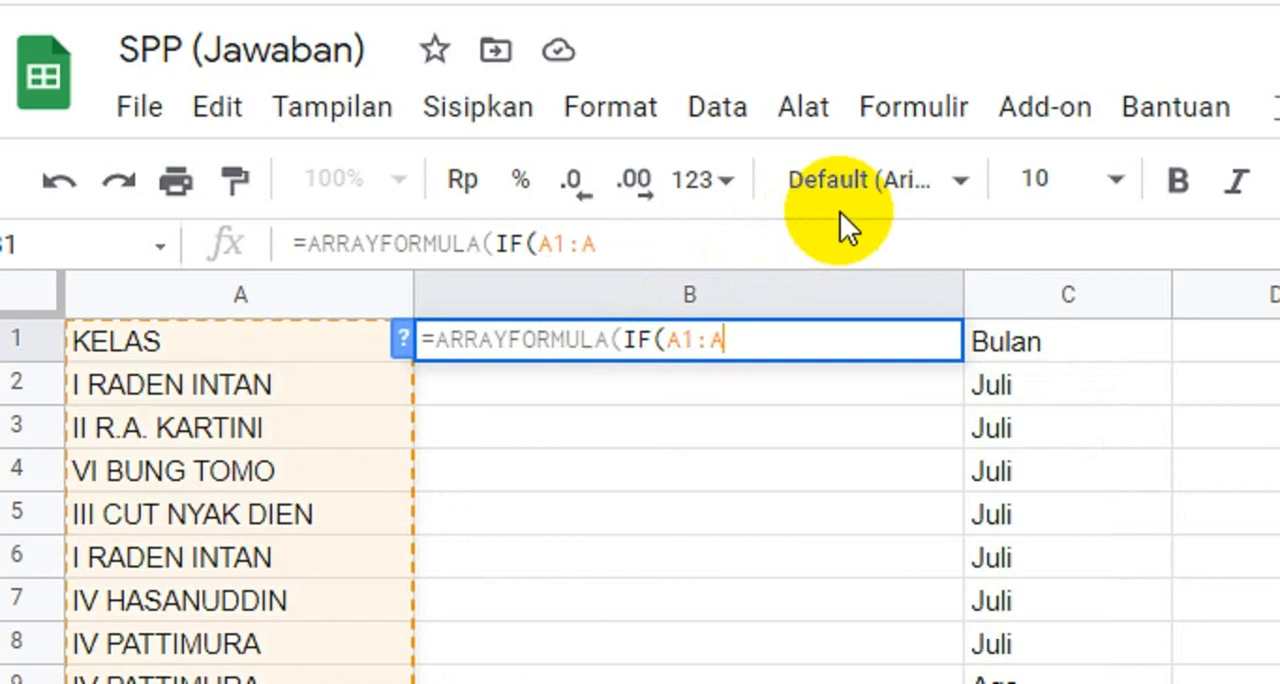
type("=")
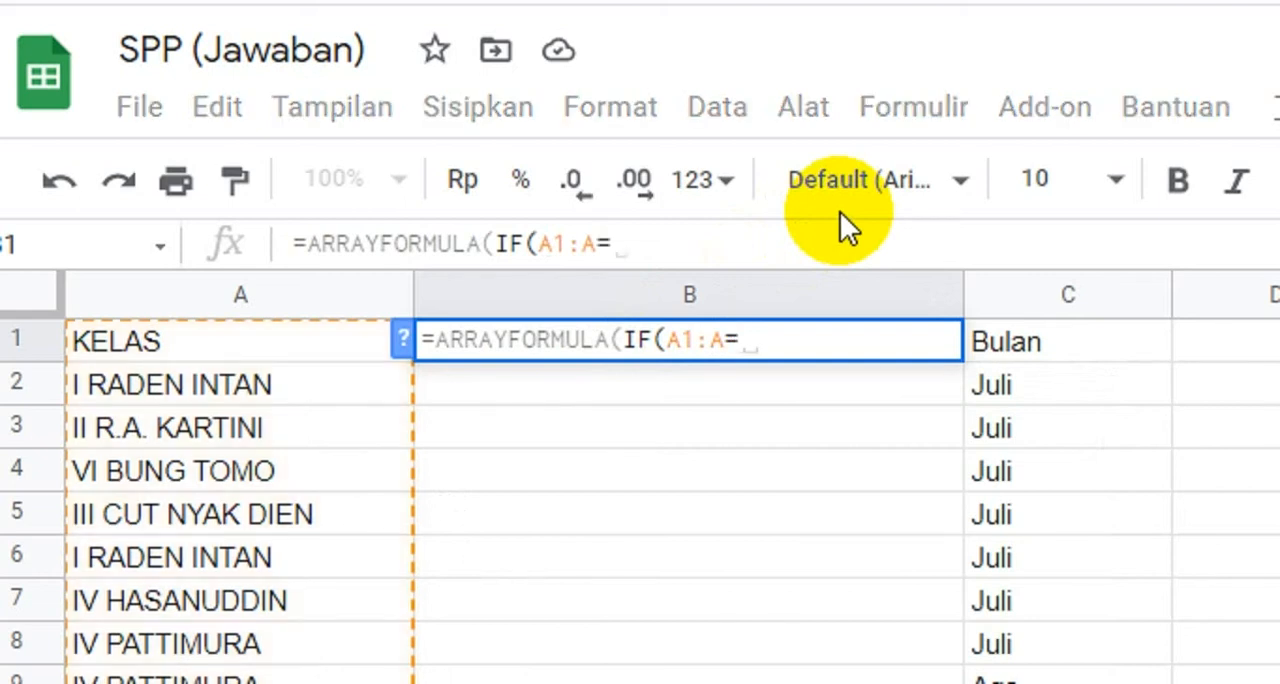
type("\"T")
key("BackSpace")
type("K")
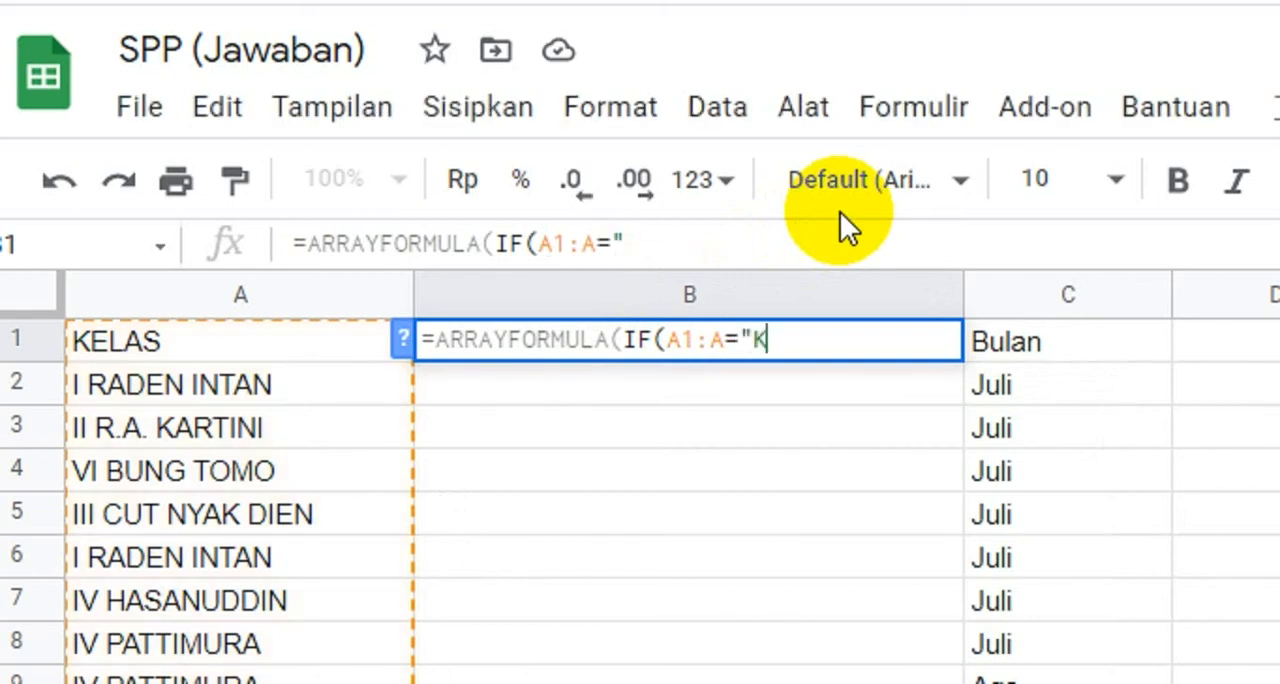
type("ELAS")
type("\";")
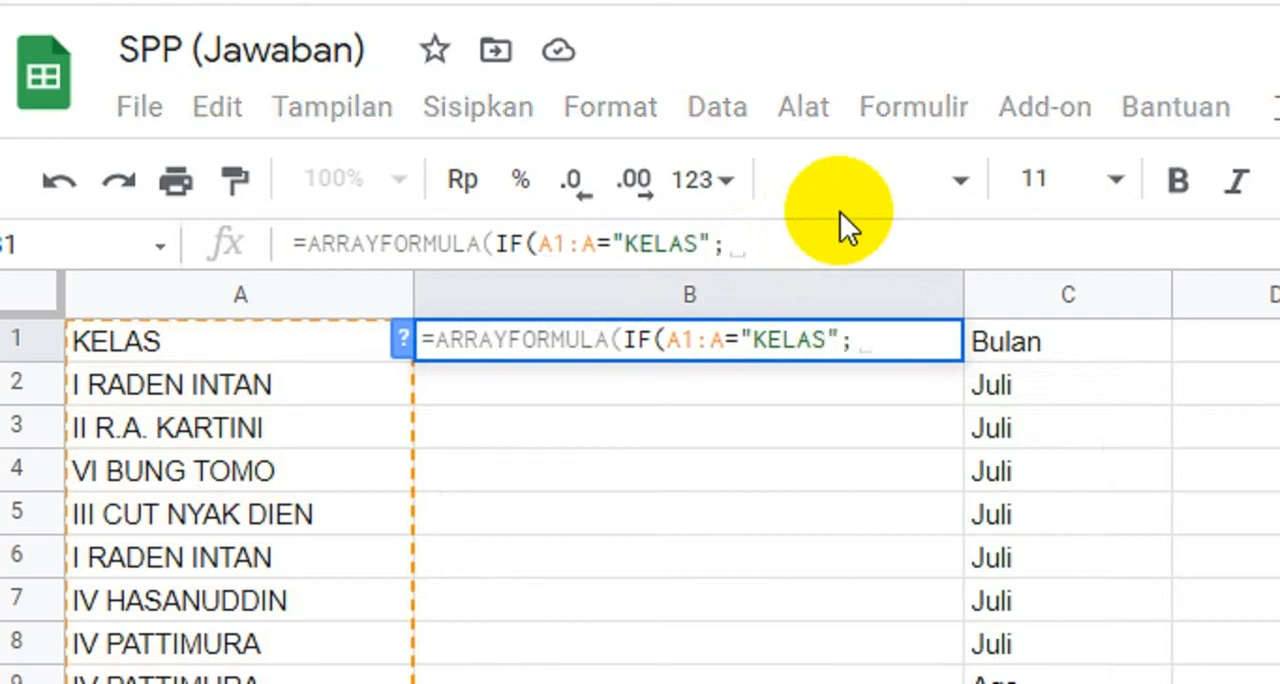
type("\"")
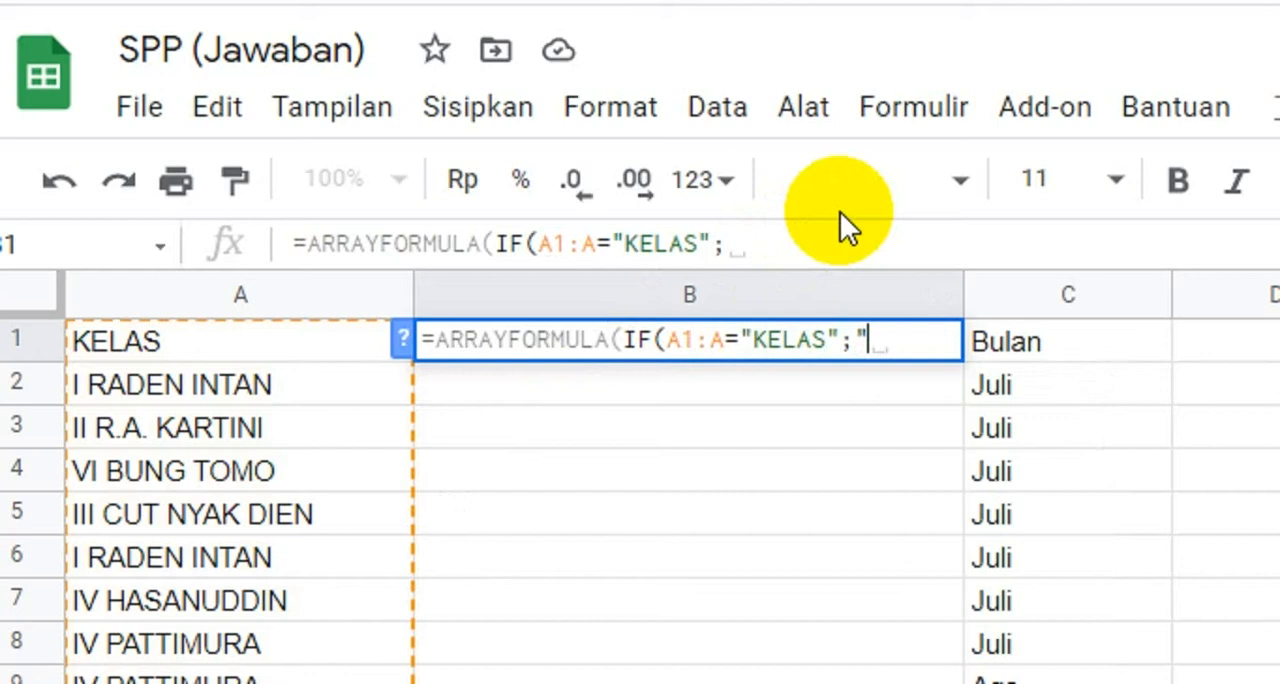
type("Nama Lengkap")
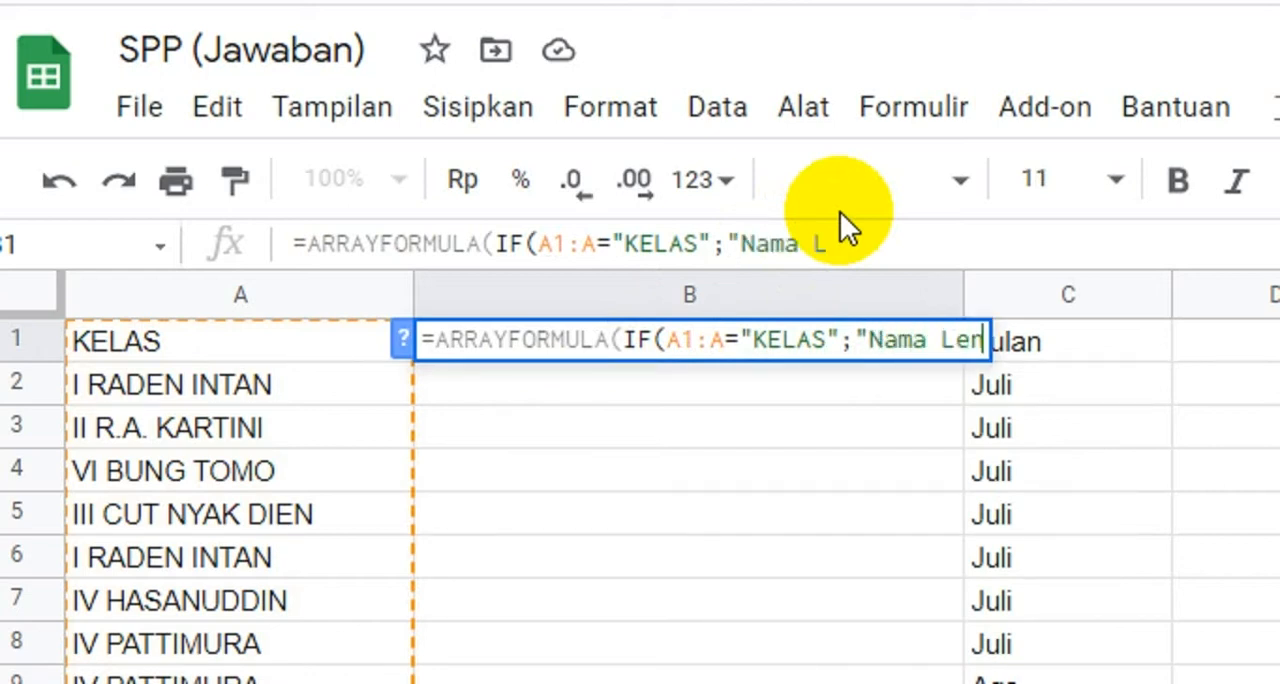
type("\"")
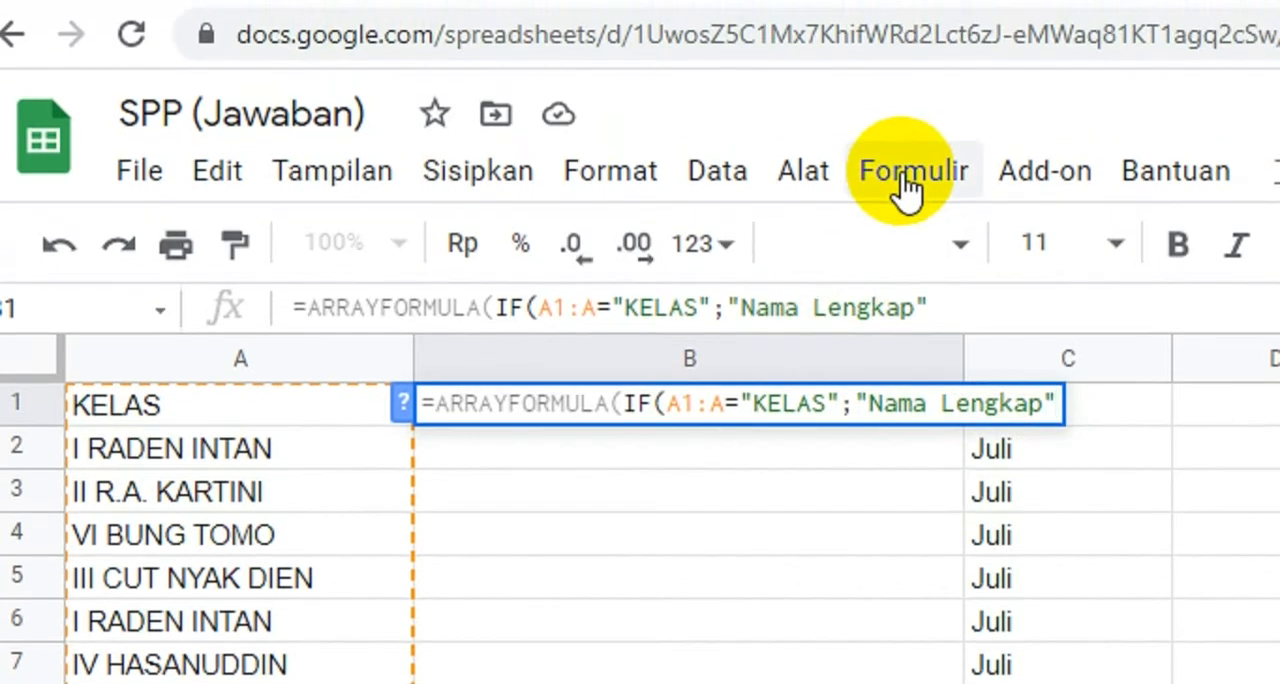
type(";\"")
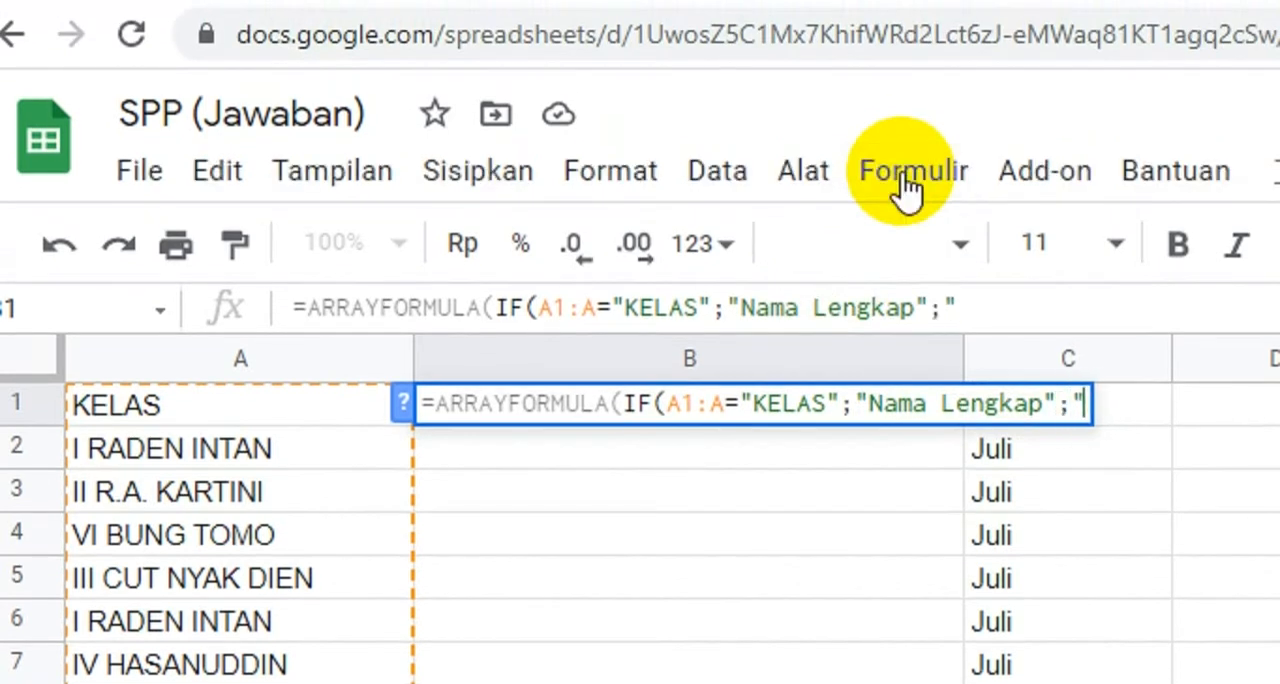
type("salah)")
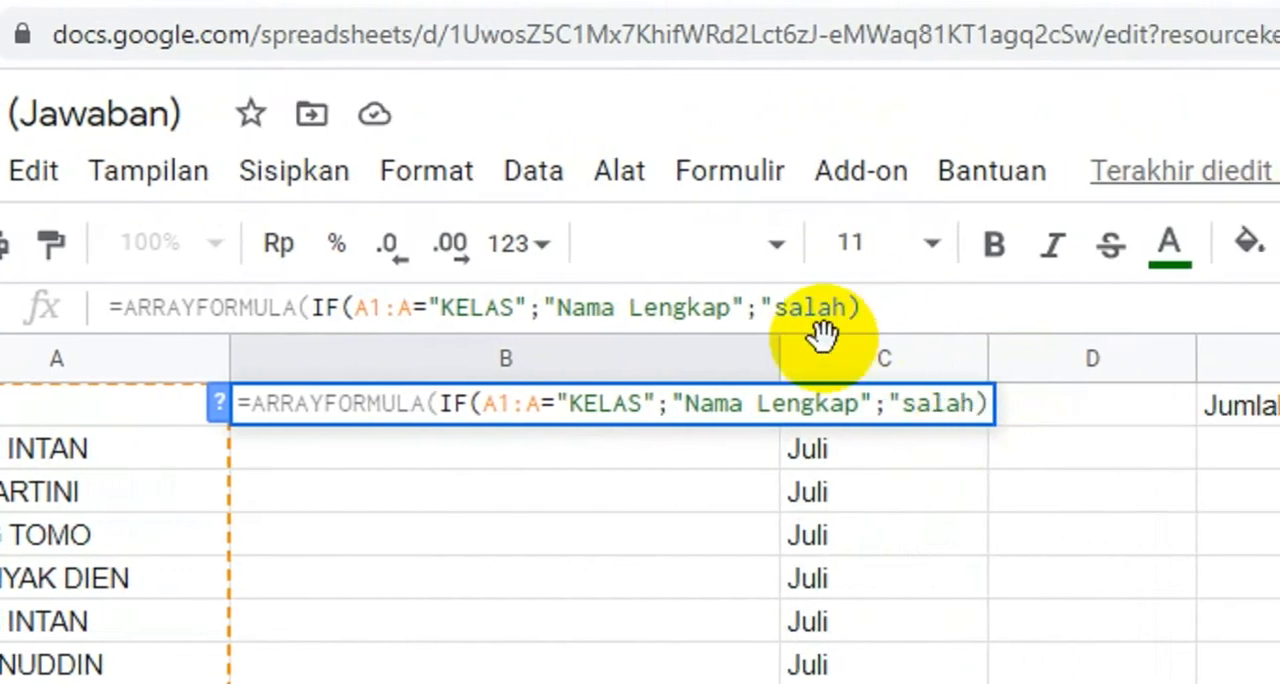
Step: Complete B1's formula with "Nama Lengkap" as the true result and salah as the false result, and apply it
left_click(1075, 310)
type(")")
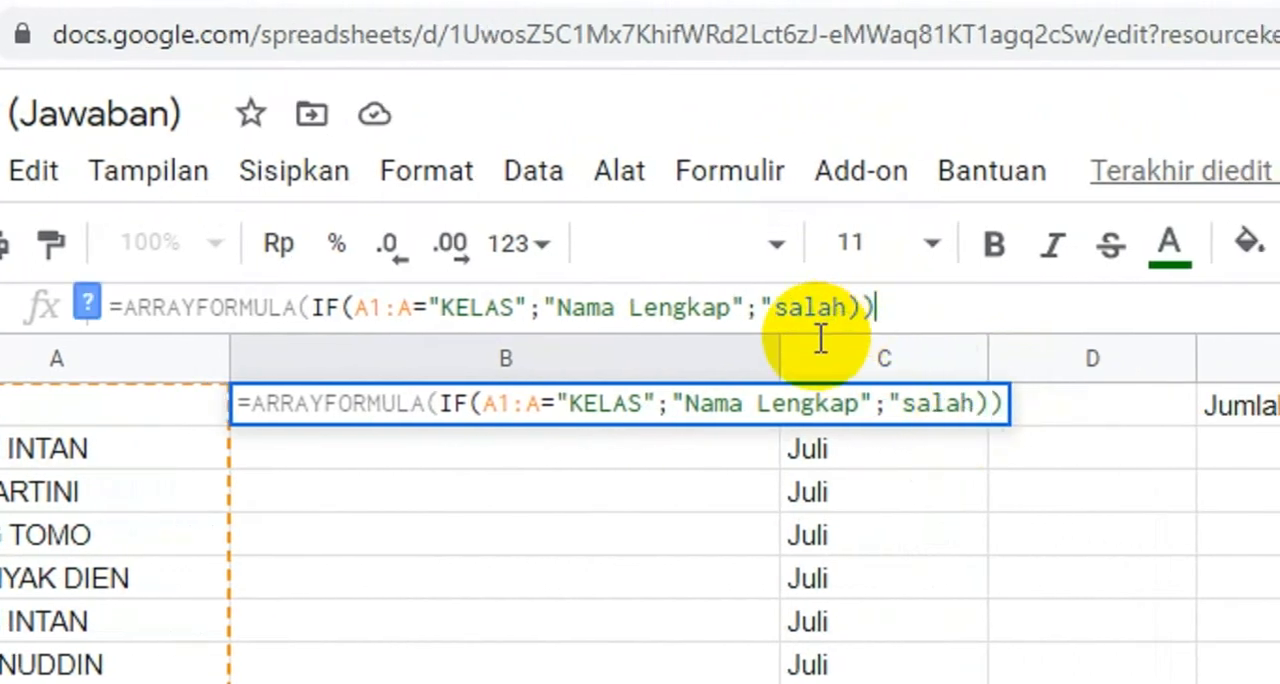
key("Return")
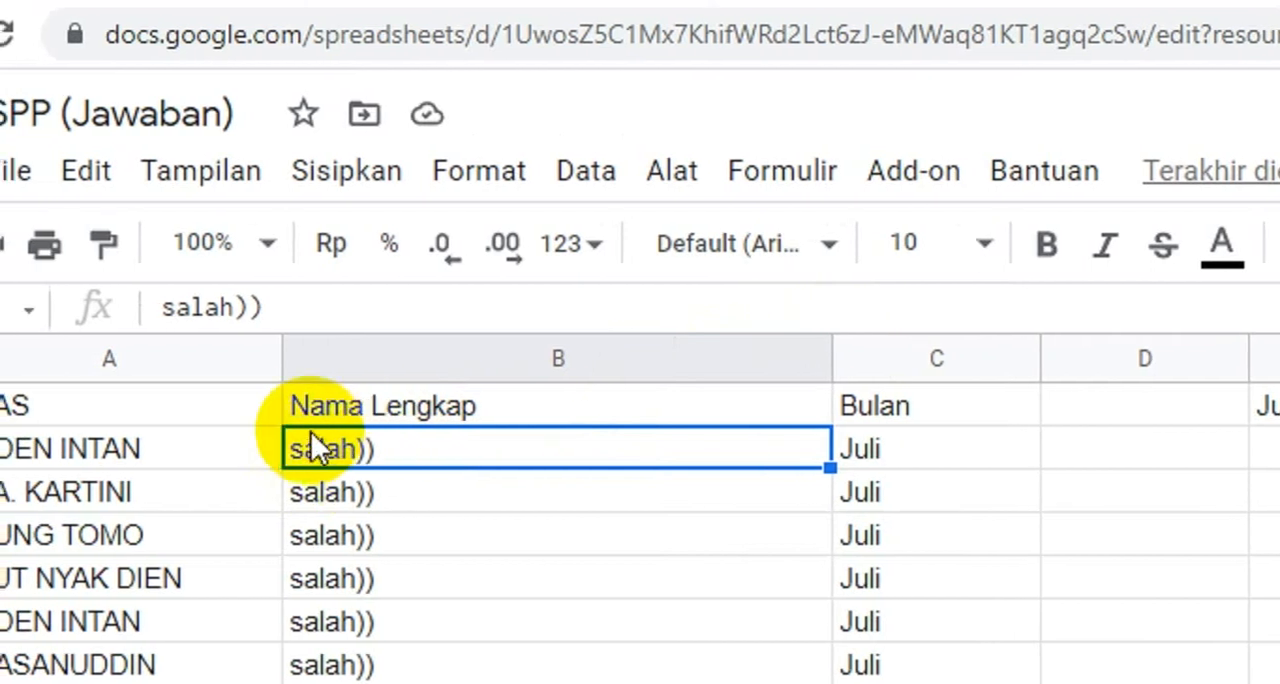
Step: Correct the false result in B1's formula to "salah", removing the extra parentheses inside the quotes, and apply it
left_click(232, 412)
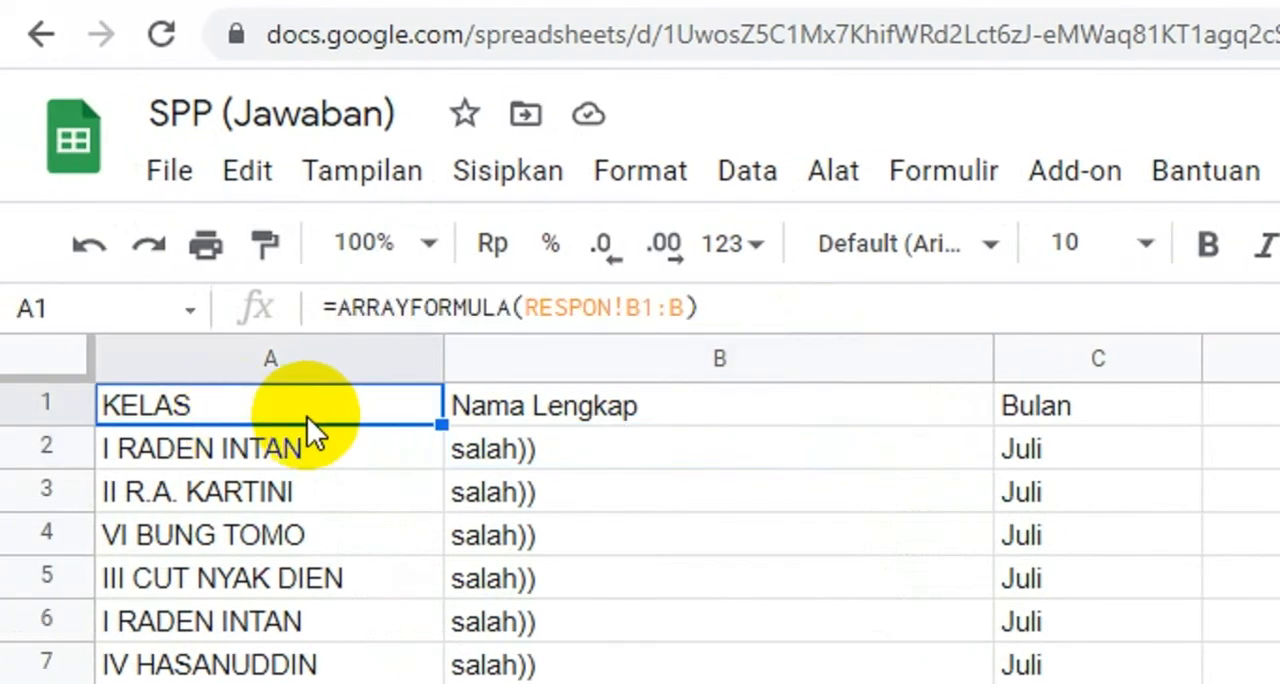
left_click(547, 420)
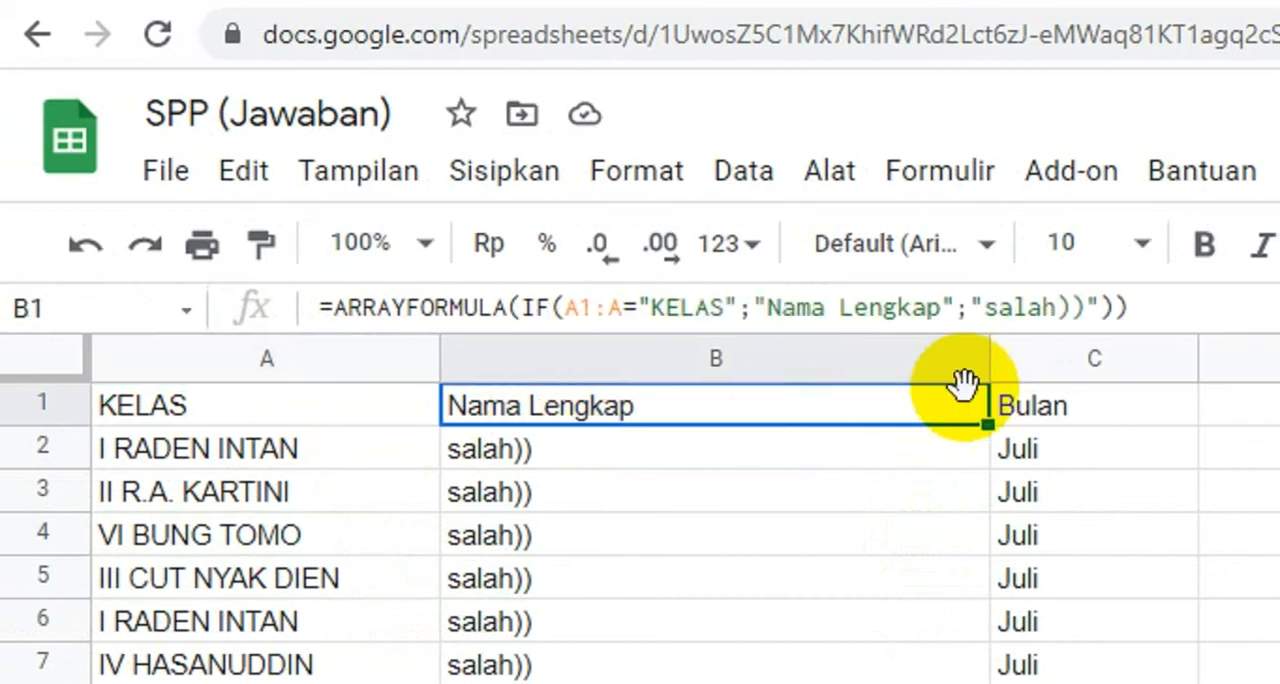
mouse_move(975, 295)
left_mouse_down()
mouse_move(929, 291)
mouse_move(950, 290)
left_mouse_up()
key("BackSpace")
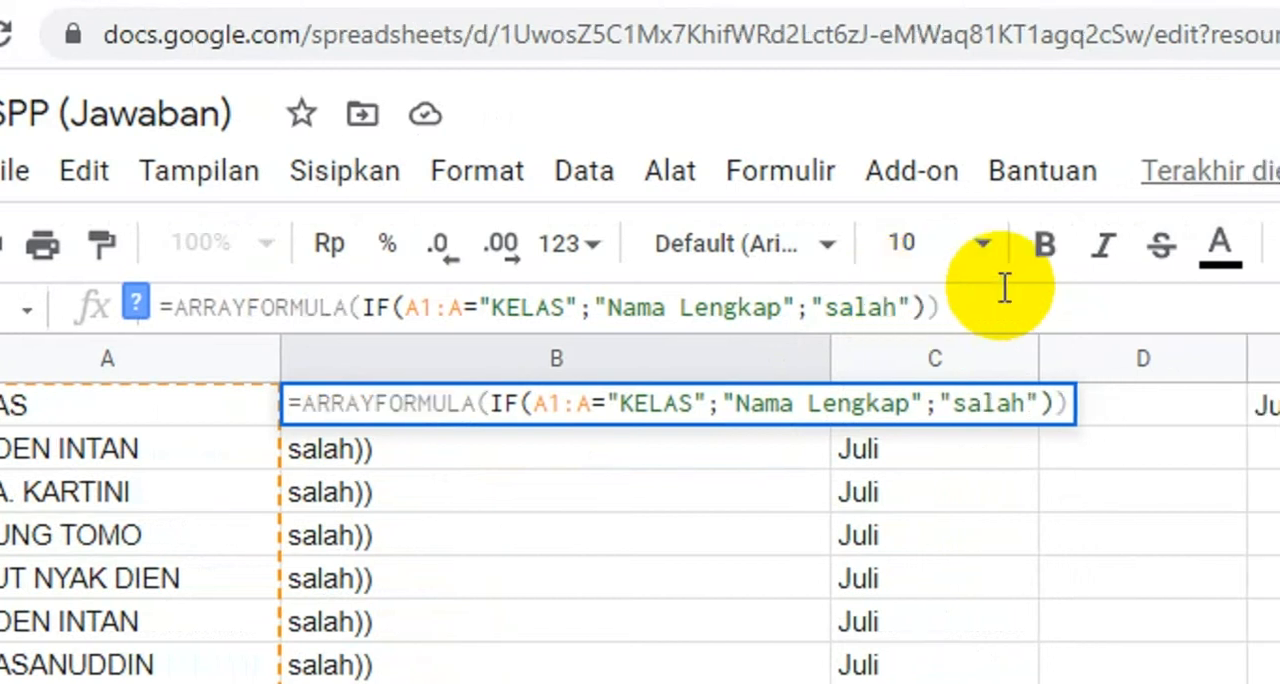
left_click(1006, 287)
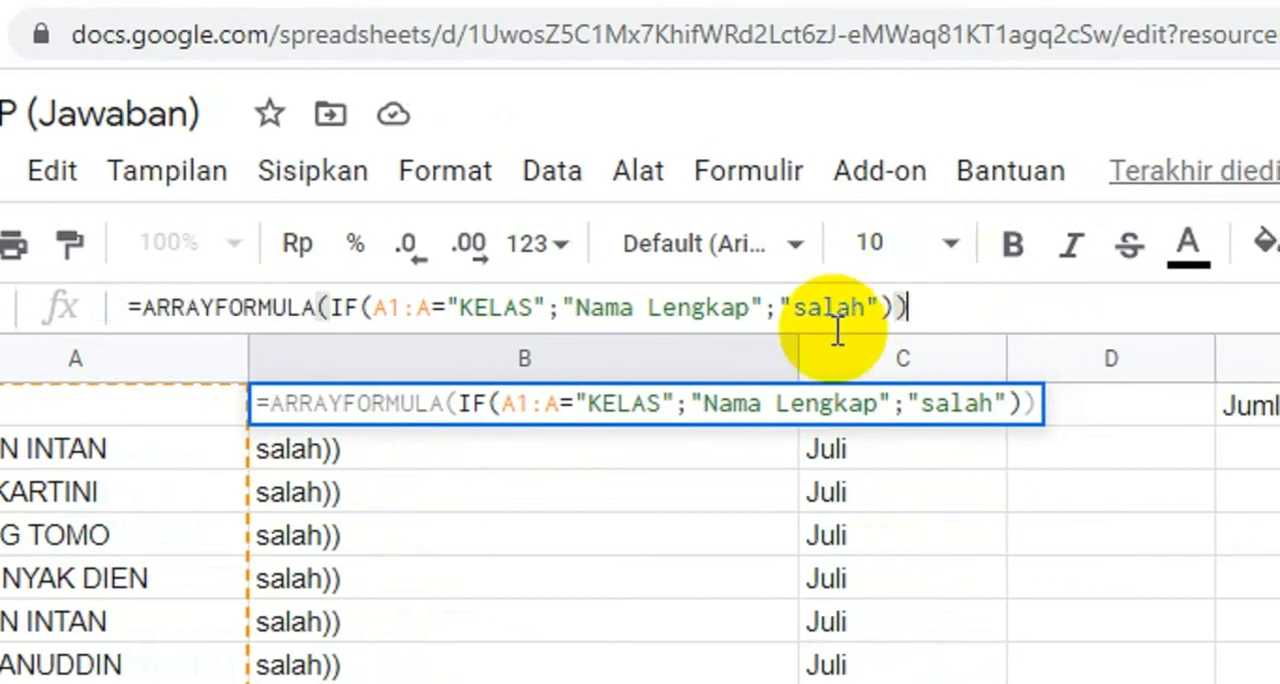
key("Return")
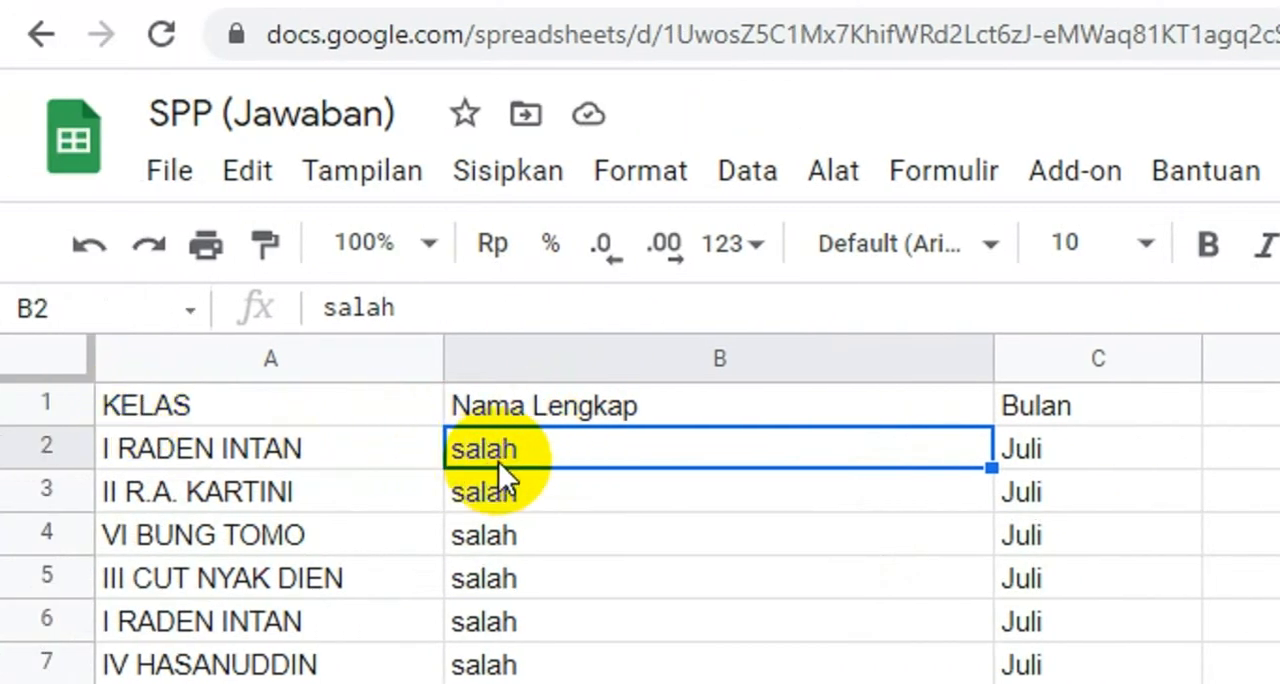
Step: Copy B1's entire ARRAYFORMULA(IF(...)) formula and paste it as the fourth line of the Notepad note
left_click(530, 412)
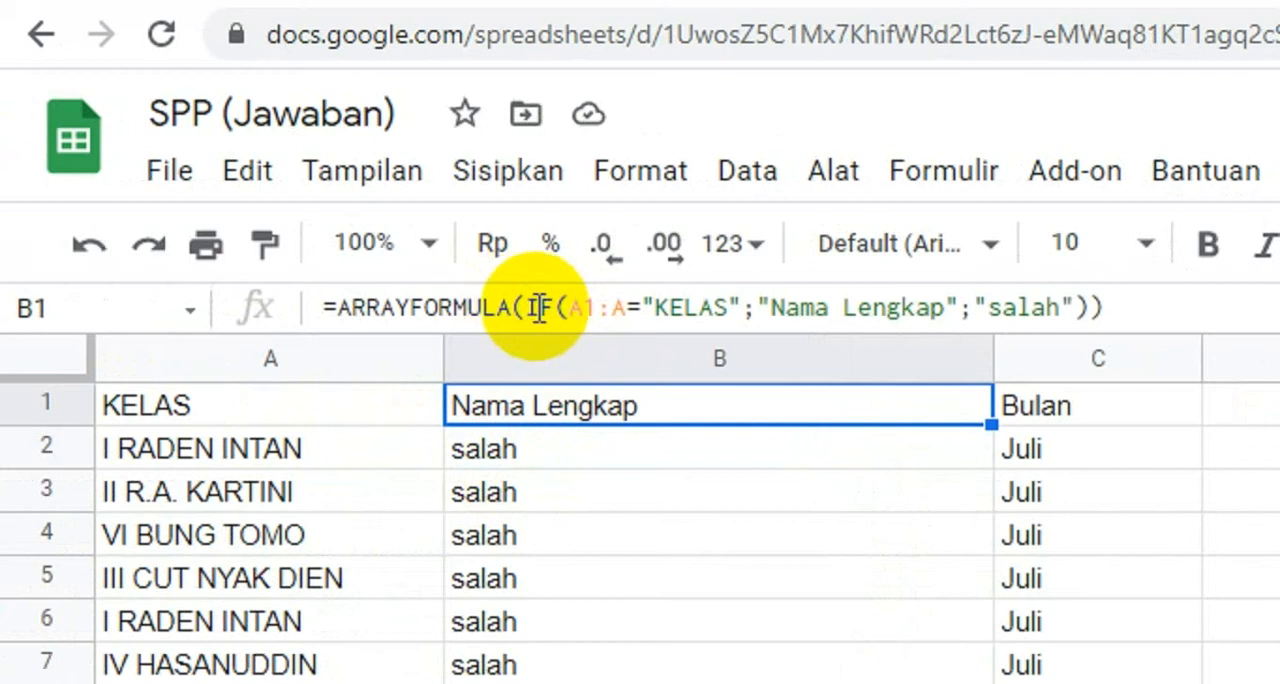
left_click_drag(530, 308, 1050, 305)
left_click_drag(972, 305, 1019, 305)
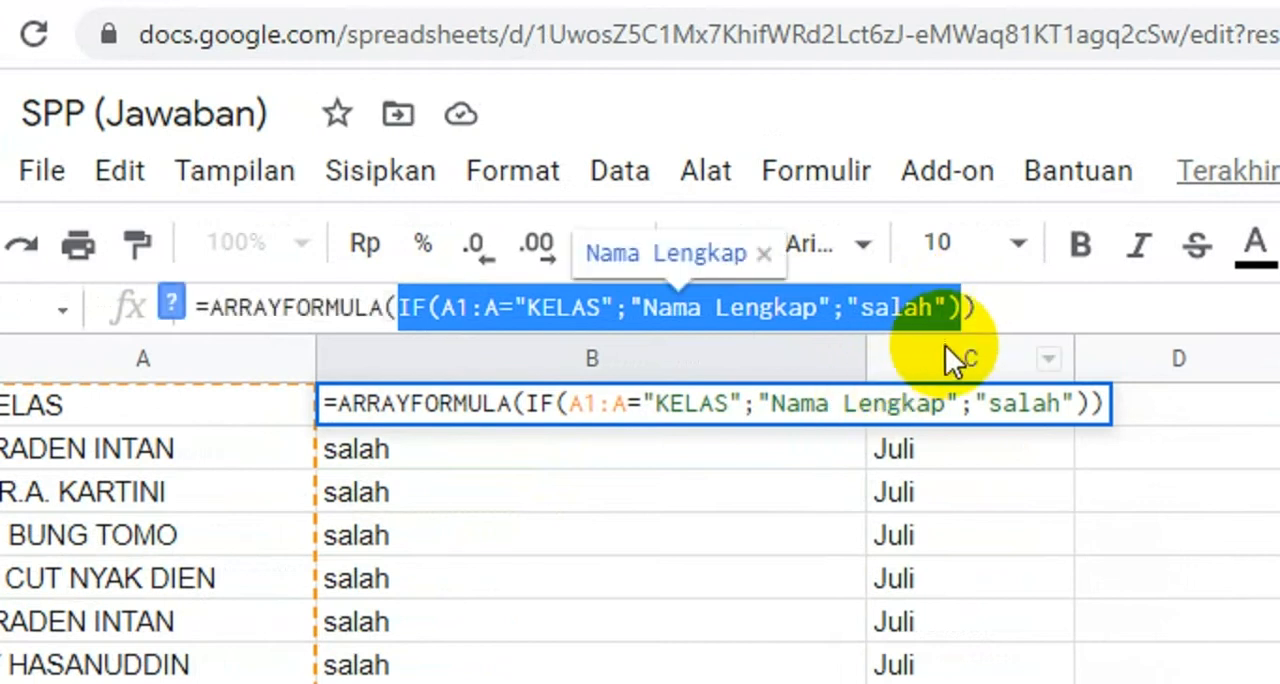
left_click(985, 307)
left_click_drag(988, 307, 139, 318)
key("ctrl+c")
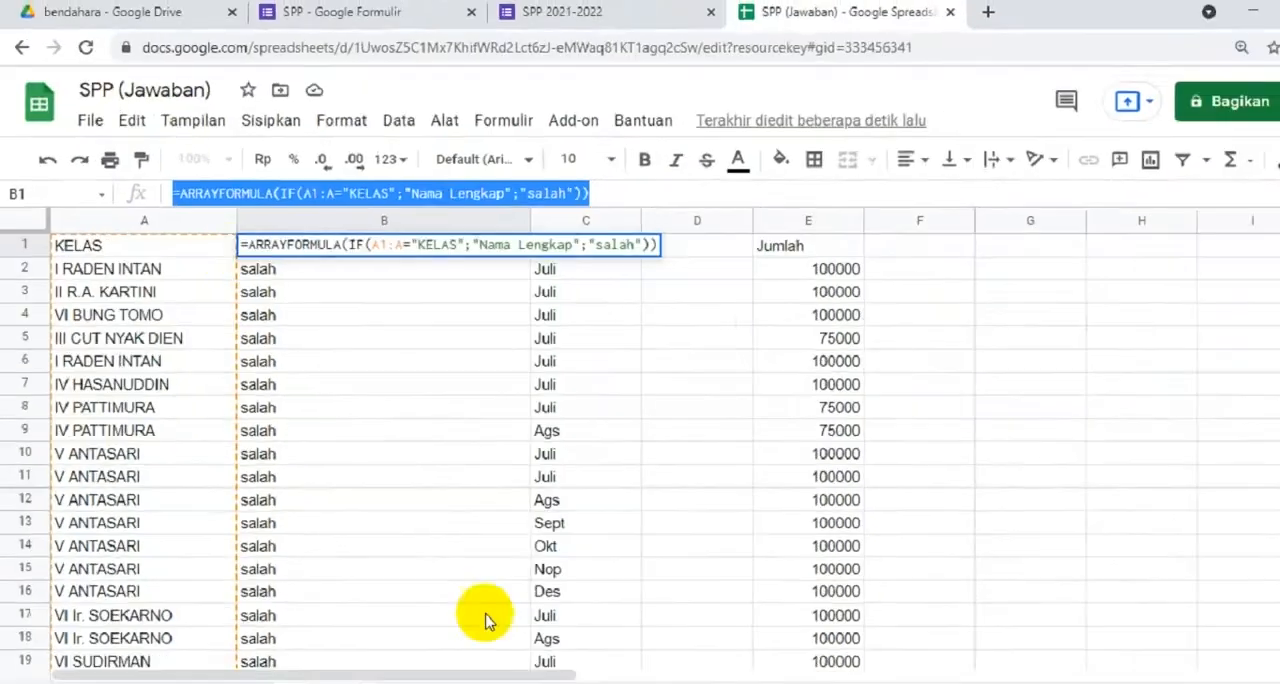
key("alt+Tab")
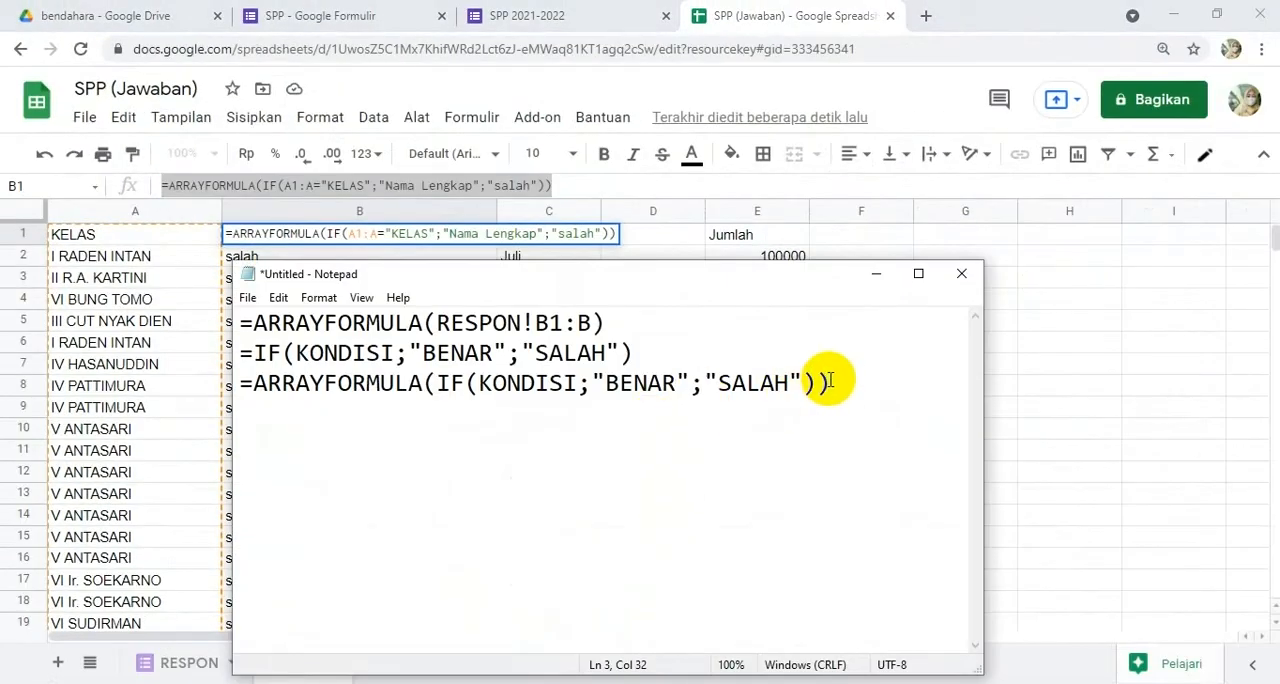
key("ctrl+v")
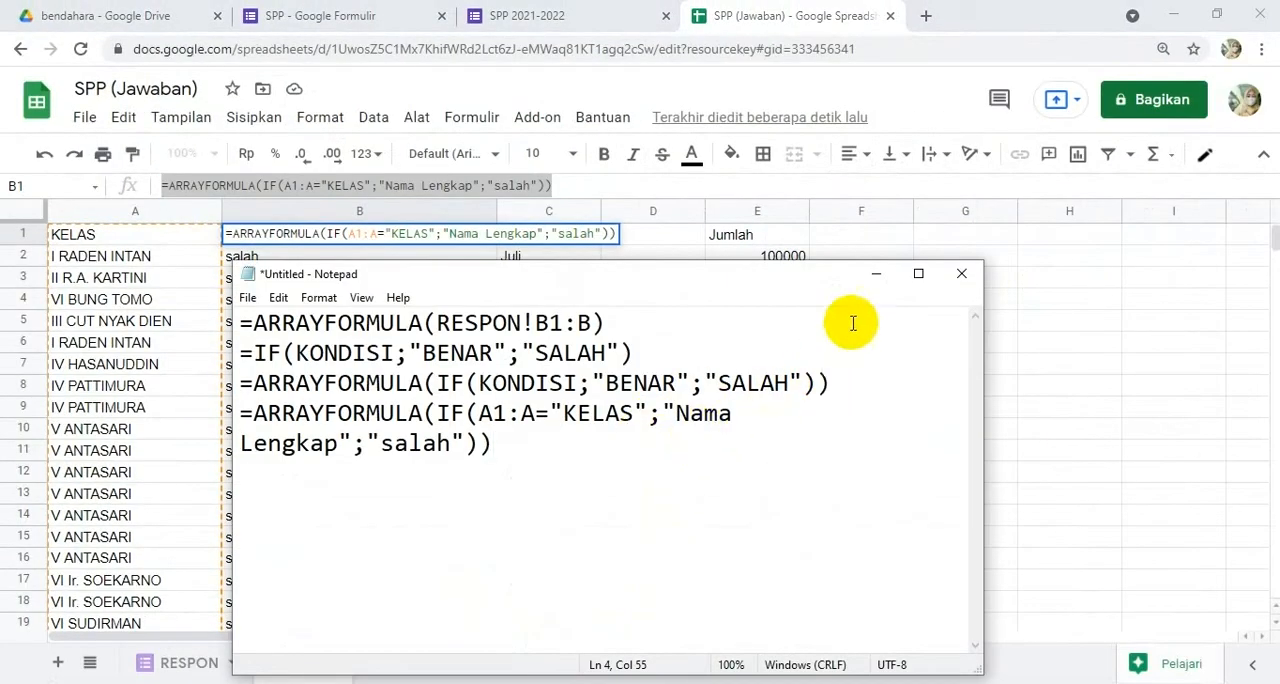
Step: Enlarge the note and replace "salah" in the fourth line with a copy of that line's IF function, nesting it as the false result
left_click(920, 276)
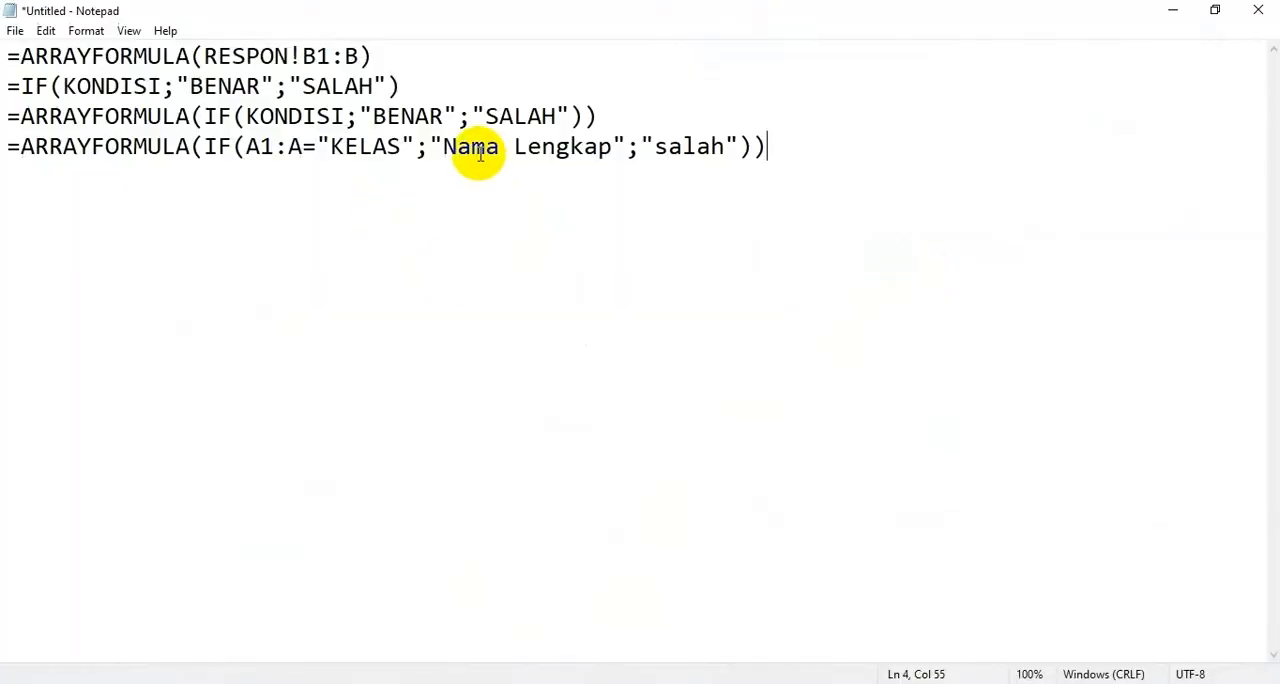
left_click_drag(203, 147, 749, 148)
key("ctrl+c")
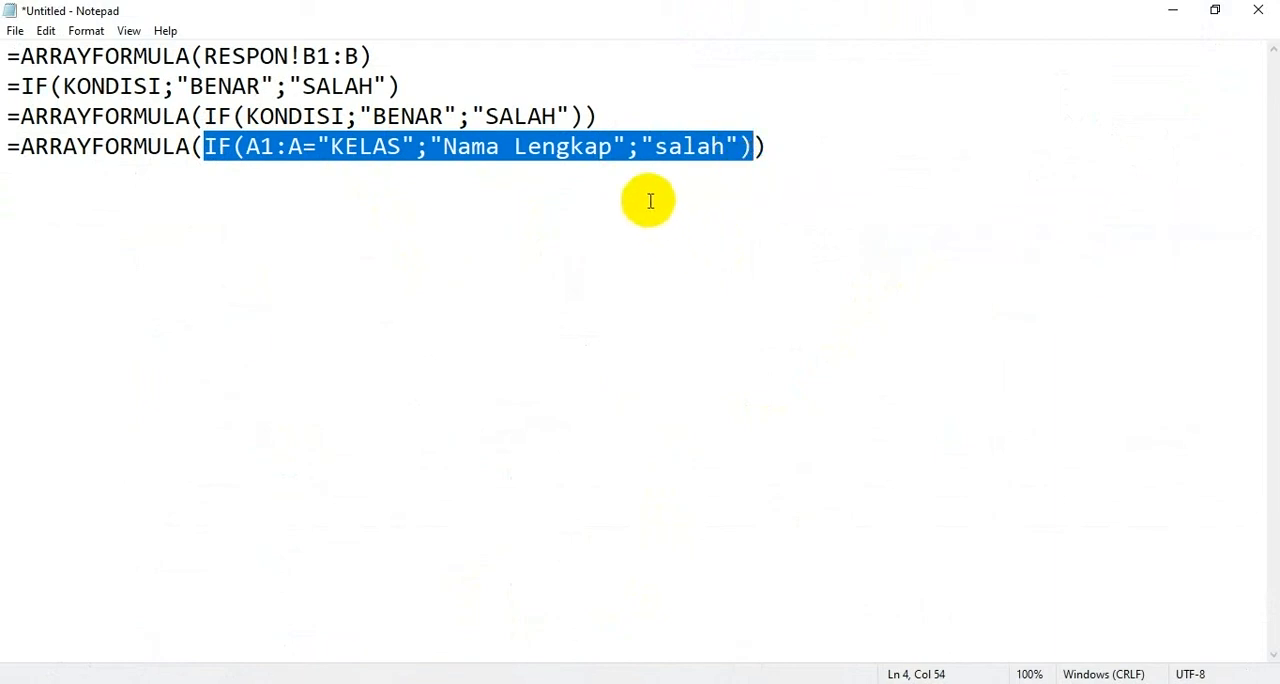
left_click(652, 148)
left_click_drag(641, 146, 738, 150)
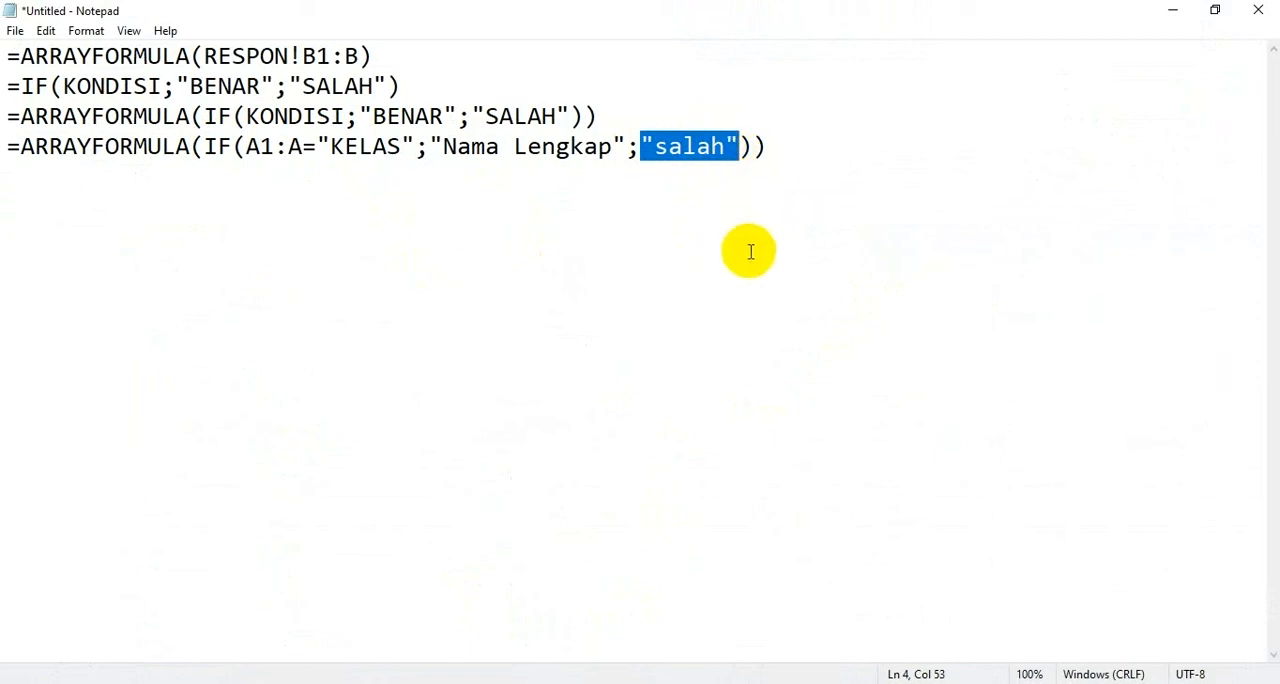
key("ctrl+v")
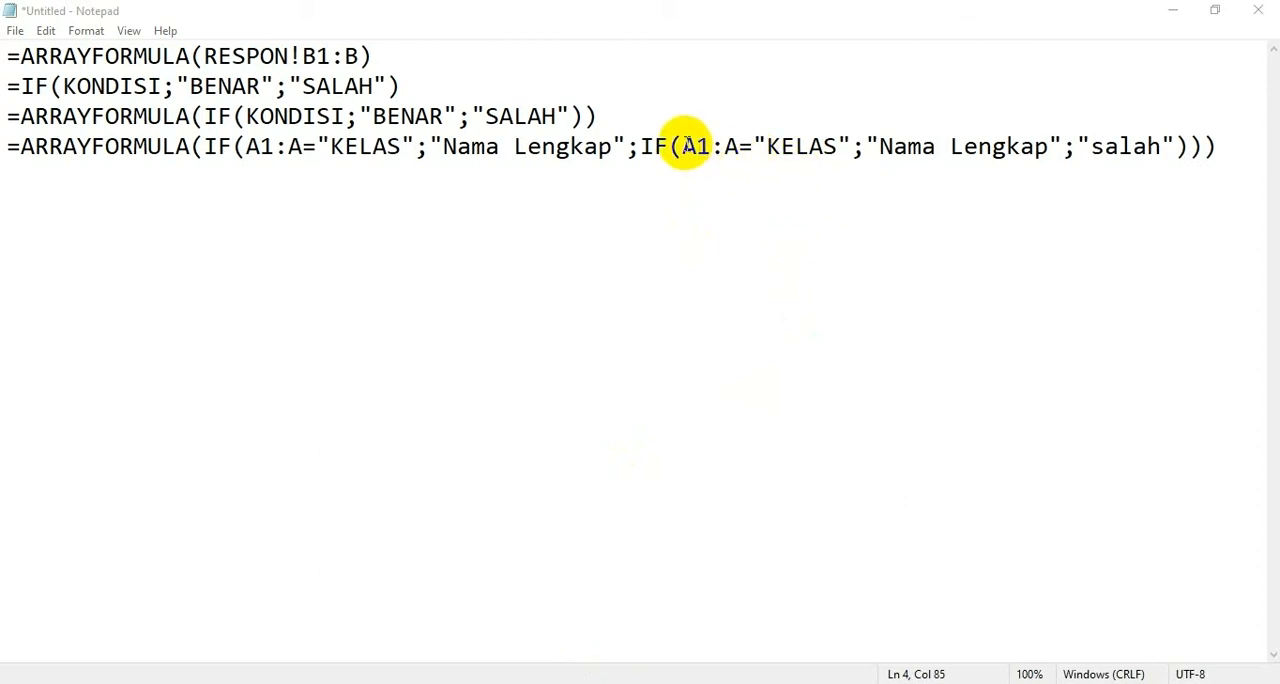
Step: Change the nested IF's condition value in the note to "I RADEN INTAN"
left_click_drag(766, 147, 830, 141)
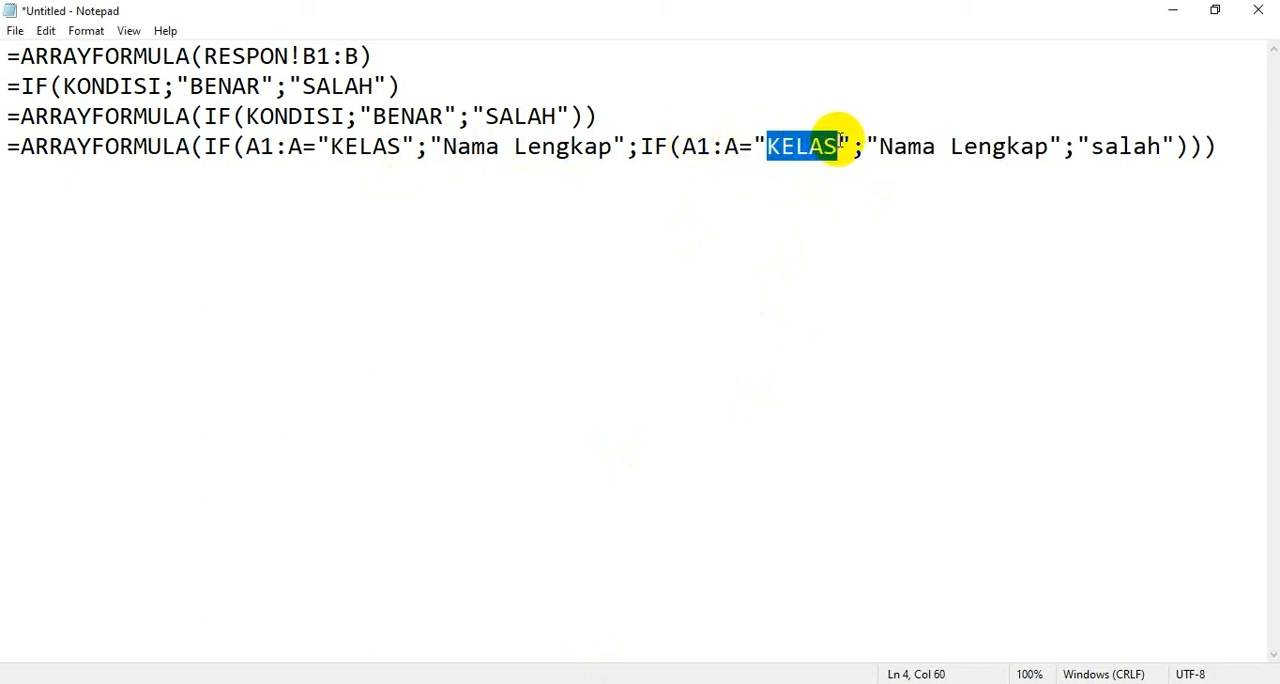
type("i")
key("BackSpace")
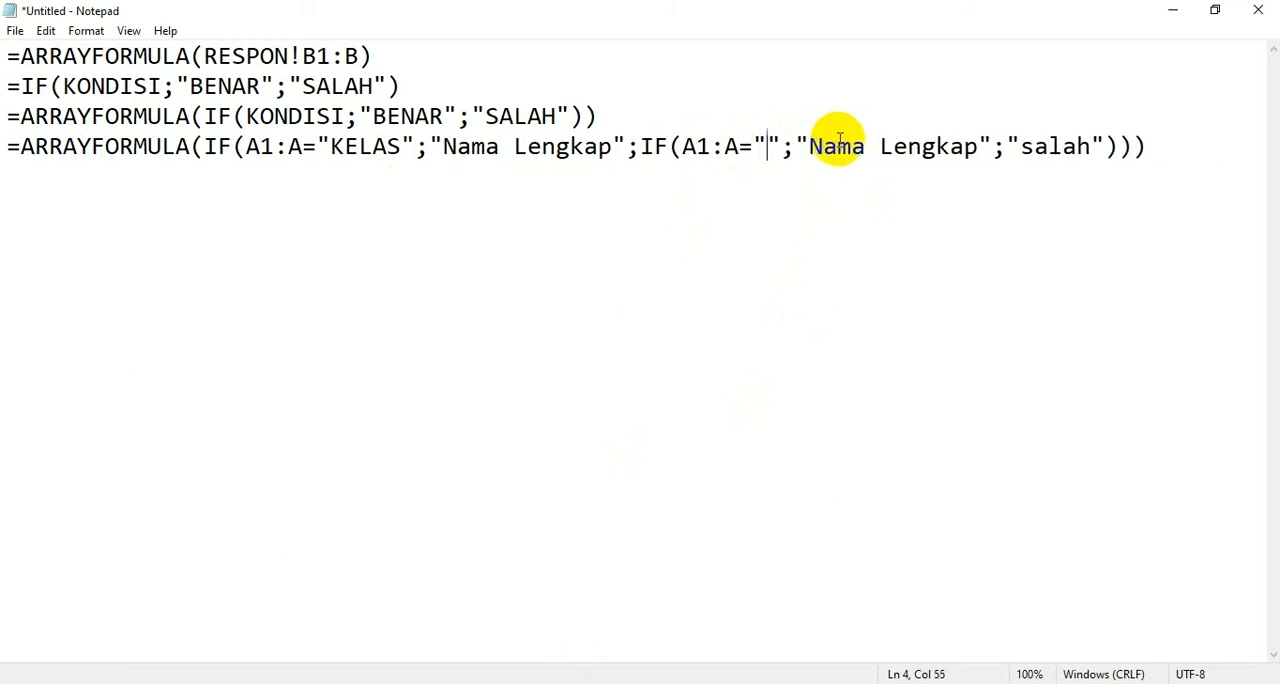
type("i")
key("BackSpace")
type("I RADEN INTAN")
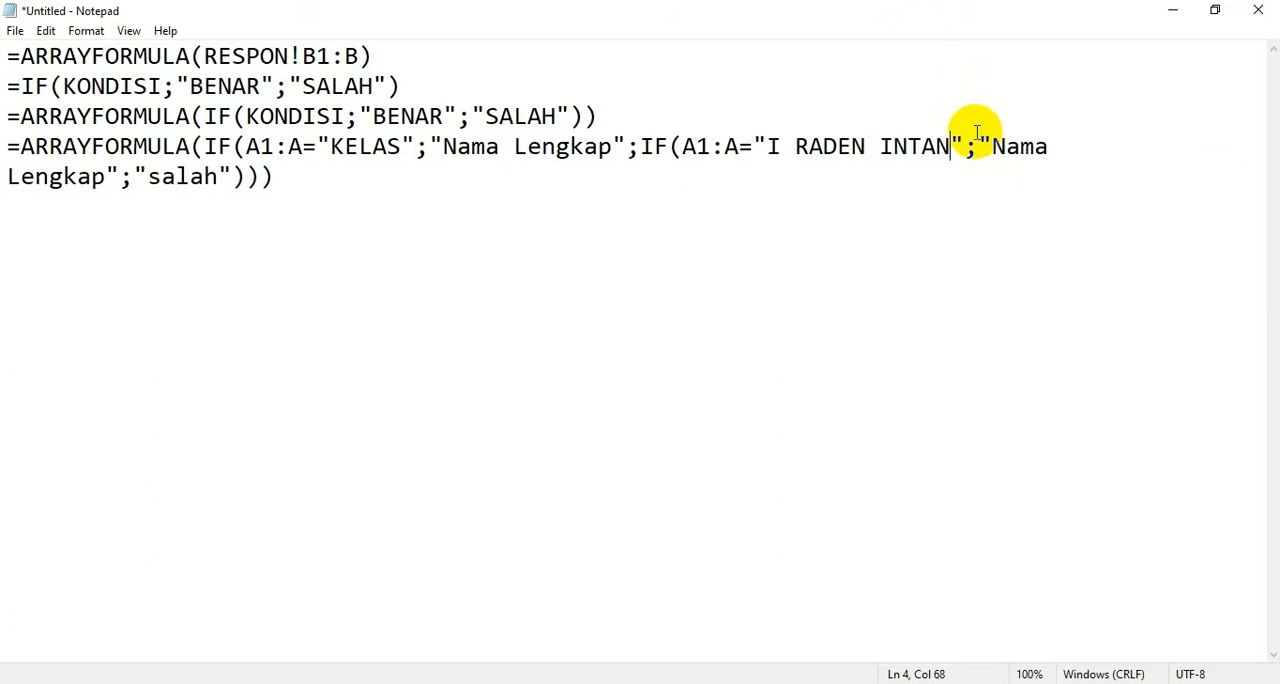
Step: Replace the nested IF's true result "Nama Lengkap" with the reference RESPON!C1:C, adapted from the note's first line
left_click_drag(204, 50, 303, 45)
left_click(358, 57, "shift")
key("ctrl+c")
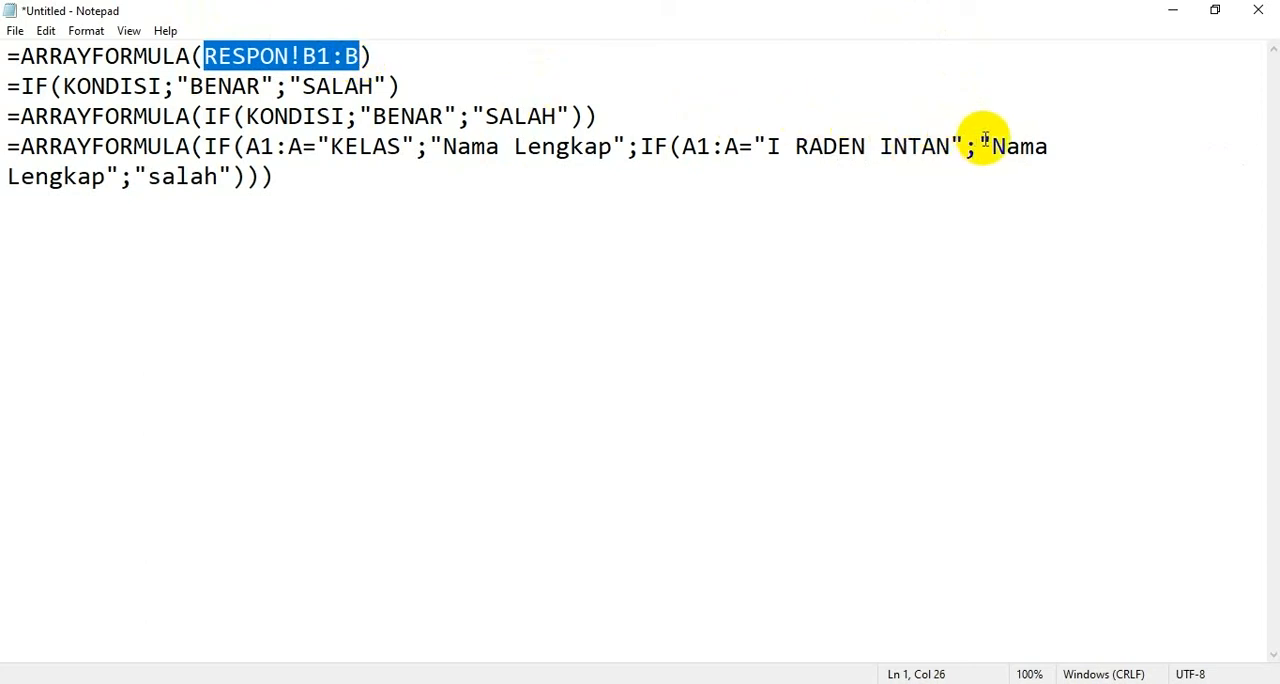
left_click_drag(980, 145, 118, 176)
key("ctrl+v")
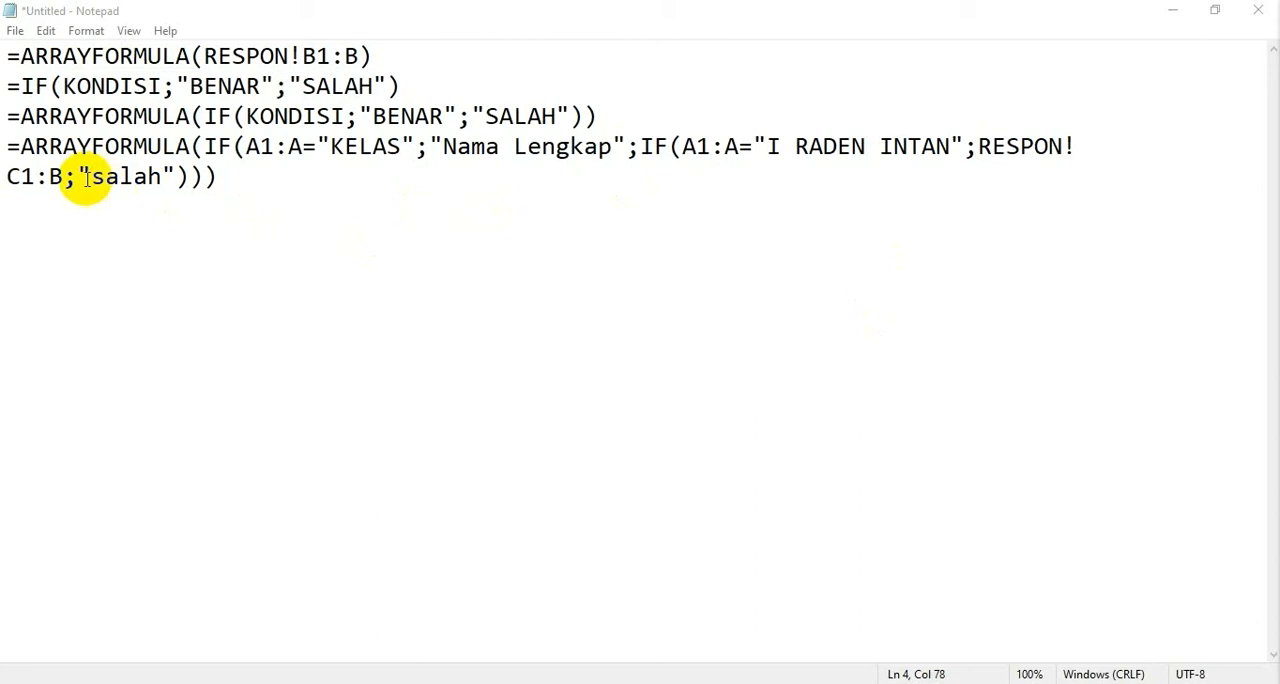
left_click(62, 176)
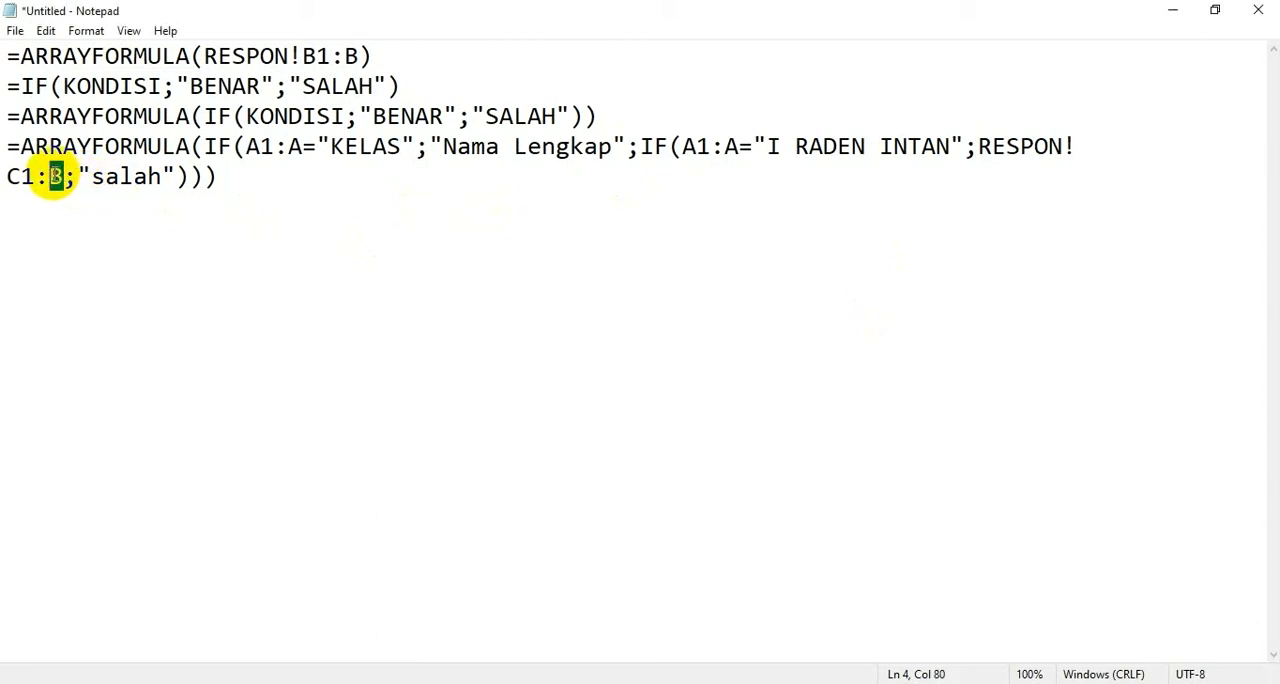
type("C")
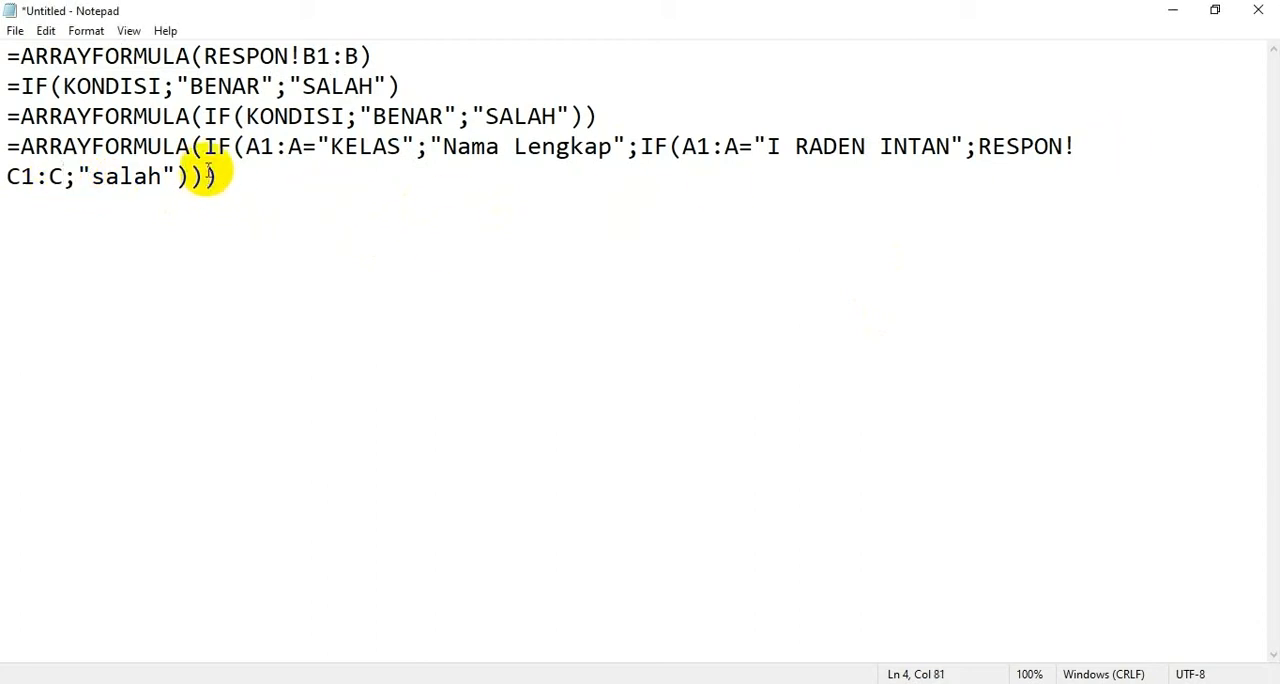
Step: Copy the nested formula from the note, replace B1's formula on the REKAP sheet with it, and apply it
left_click_drag(217, 176, 2, 150)
key("ctrl+c")
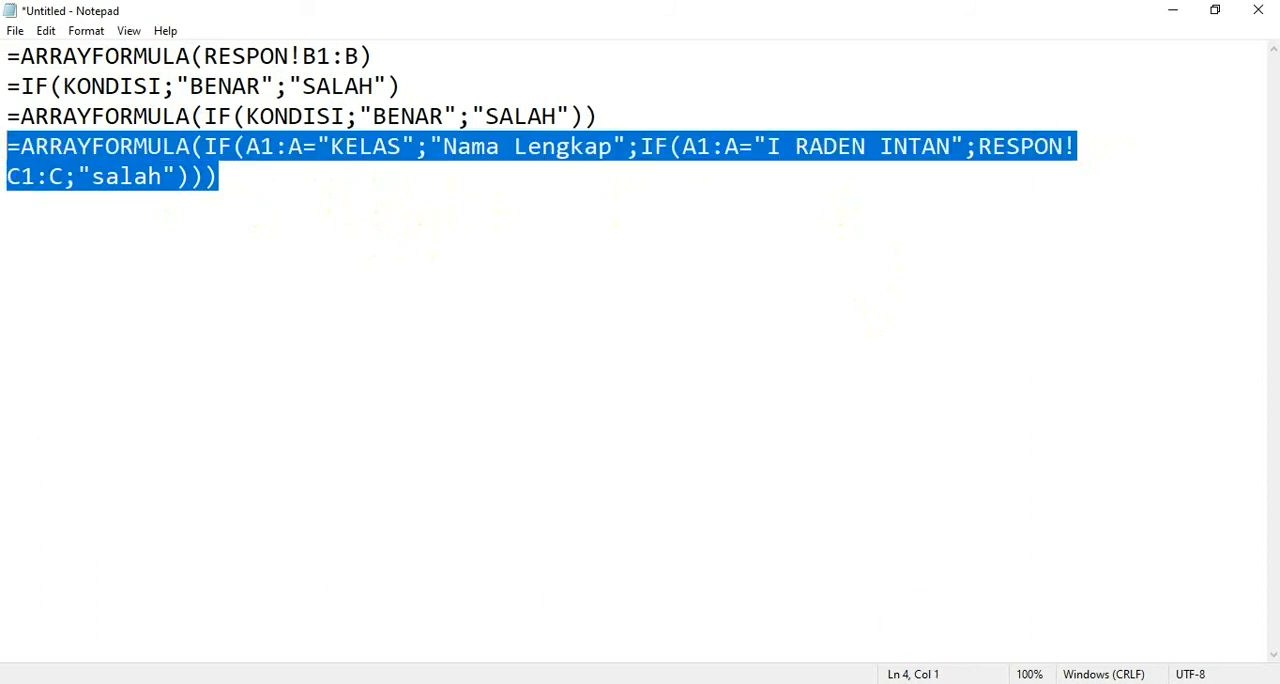
left_click(636, 681)
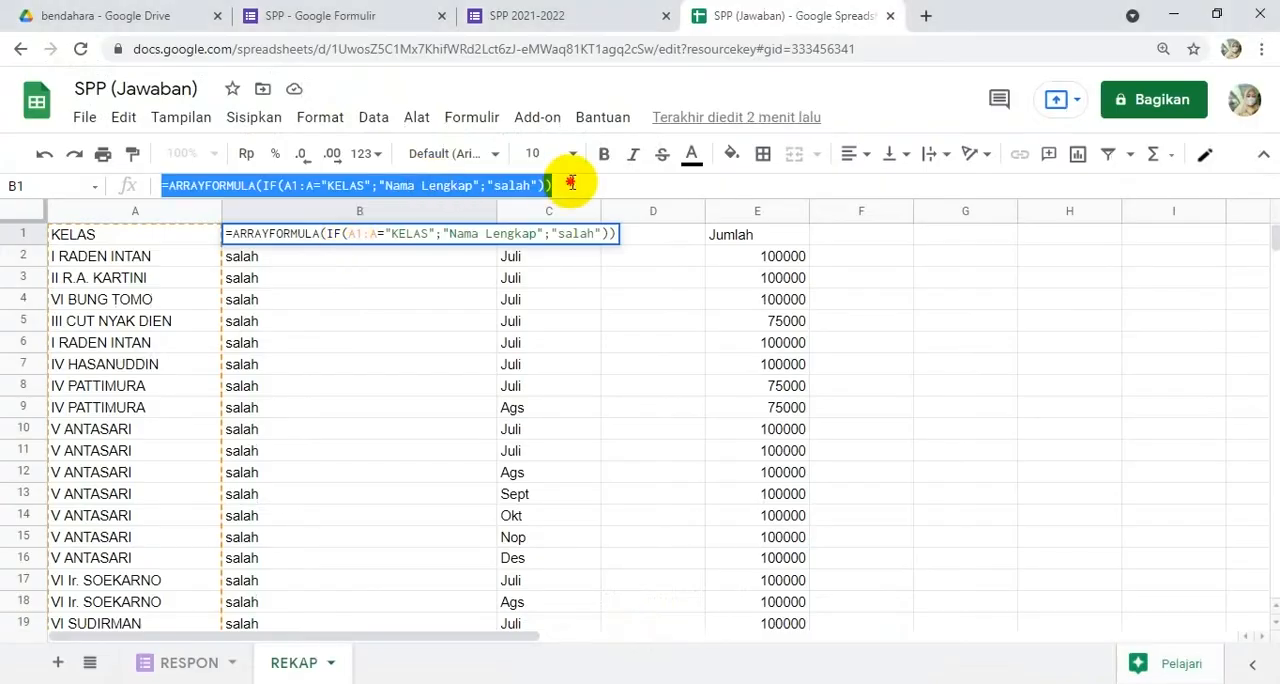
key("ctrl+v")
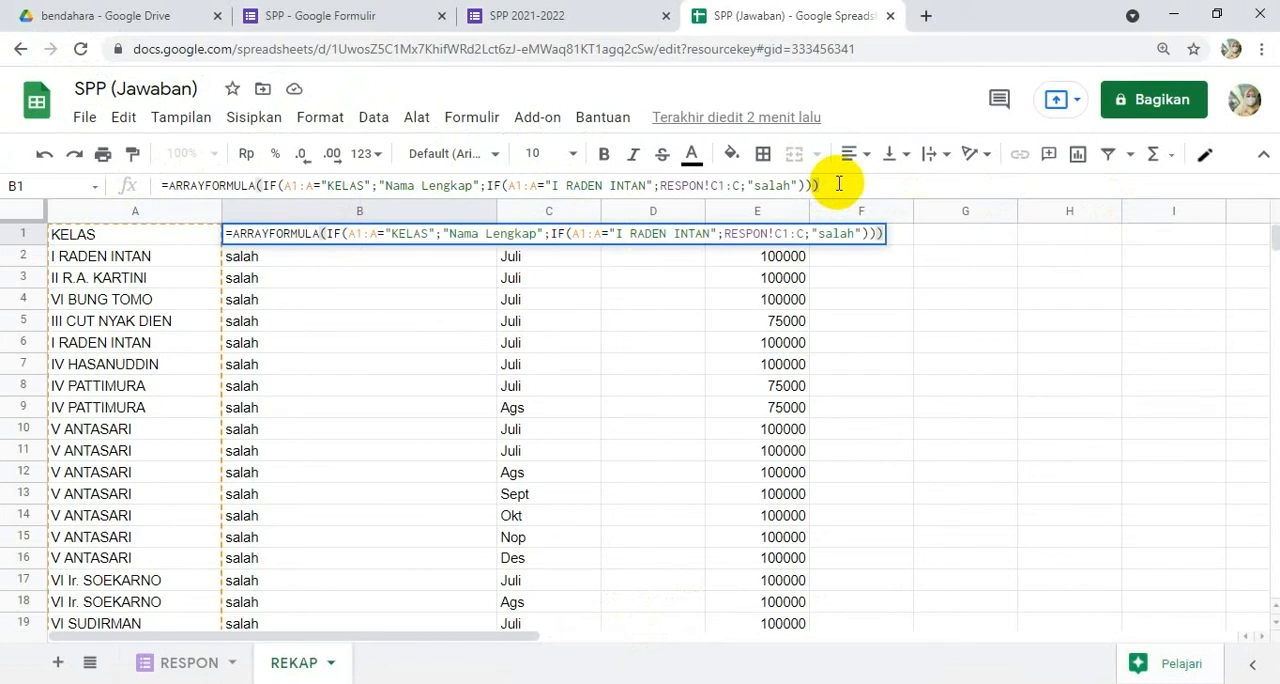
key("Return")
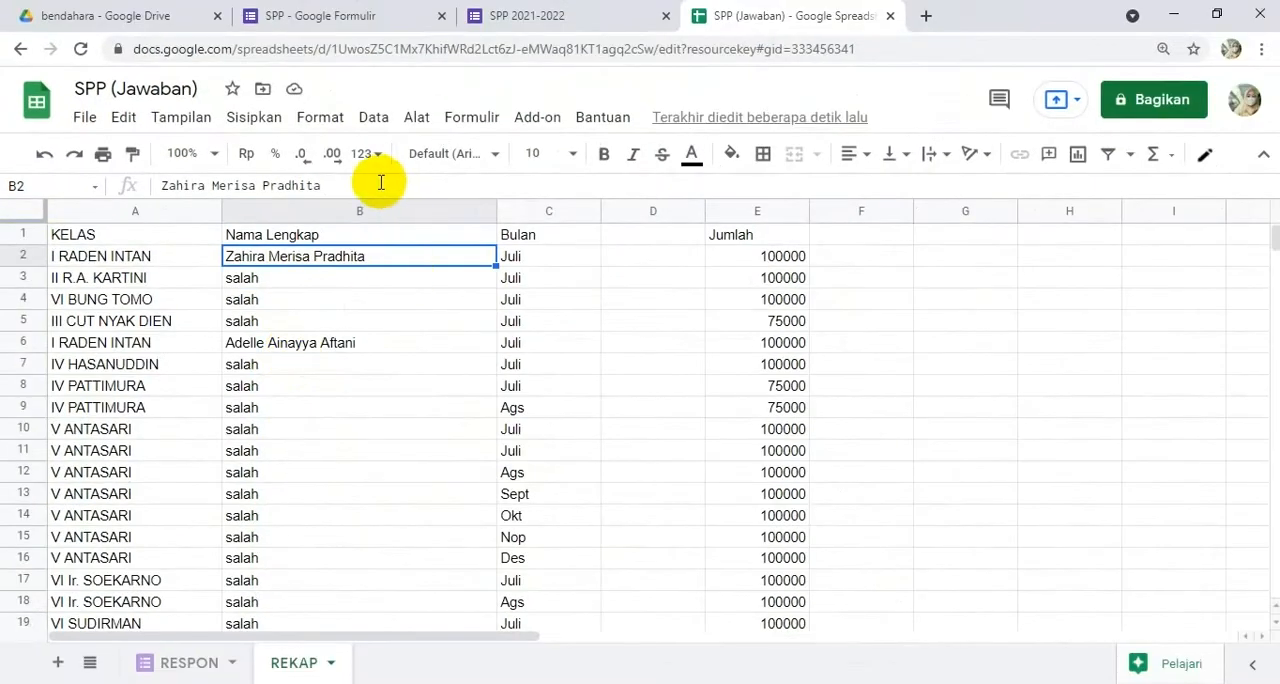
Step: Replace B1's formula with nested IFs for all classes from I RADEN INTAN to VI SUDIRMAN, returning RESPON columns C to Q, otherwise "SALAH"
left_click(340, 240)
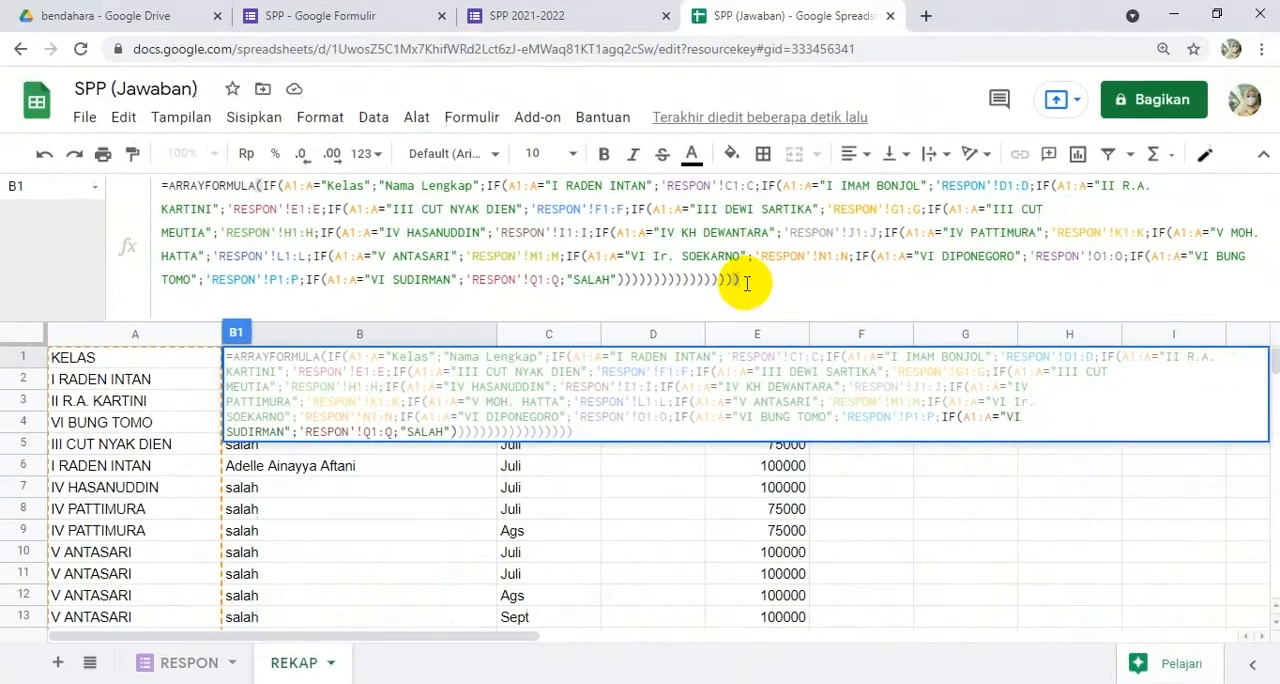
key("Return")
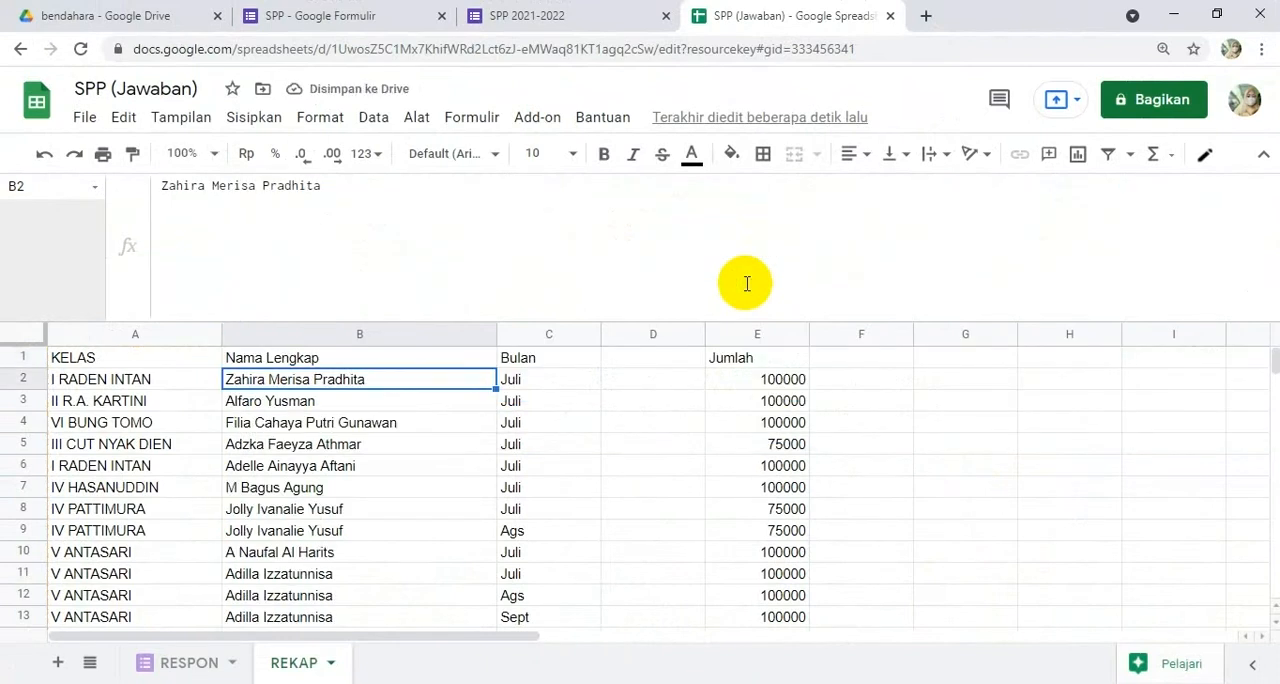
Step: Examine the Nama Lengkap column down to the rows without a class, and return to the upper rows
scroll(330, 440, "down", 15)
scroll(342, 457, "down", 20)
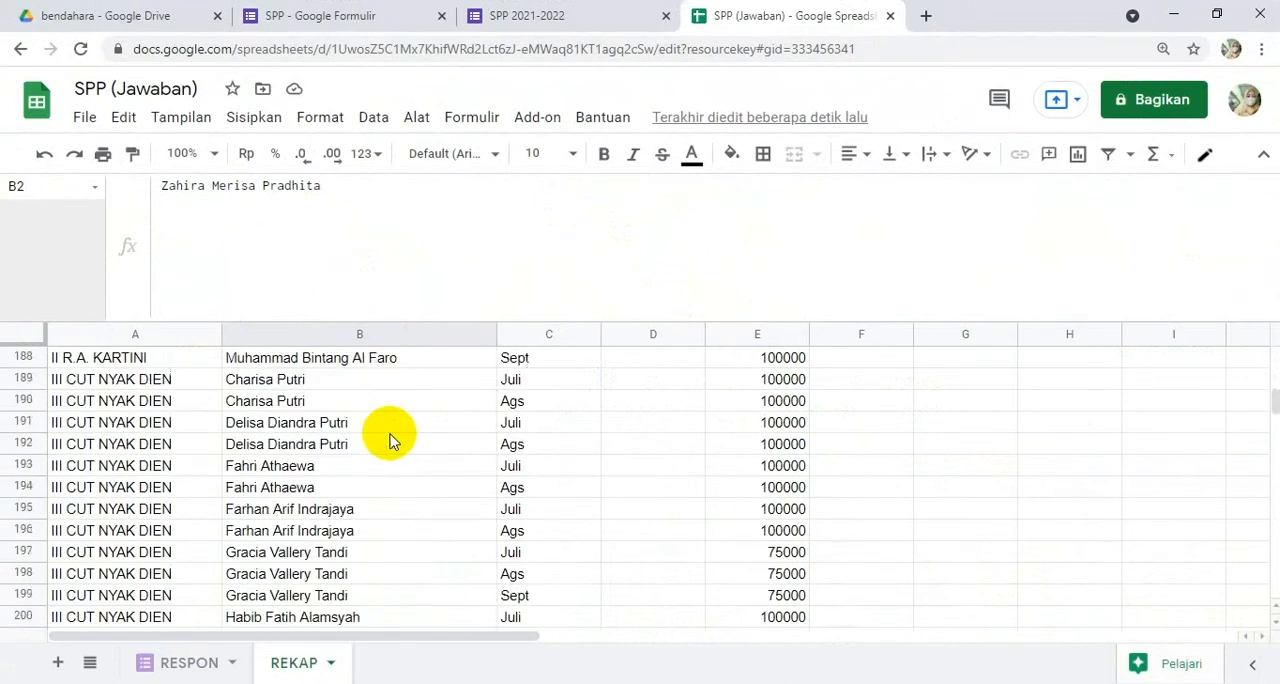
scroll(390, 441, "down", 9)
scroll(390, 441, "down", 1)
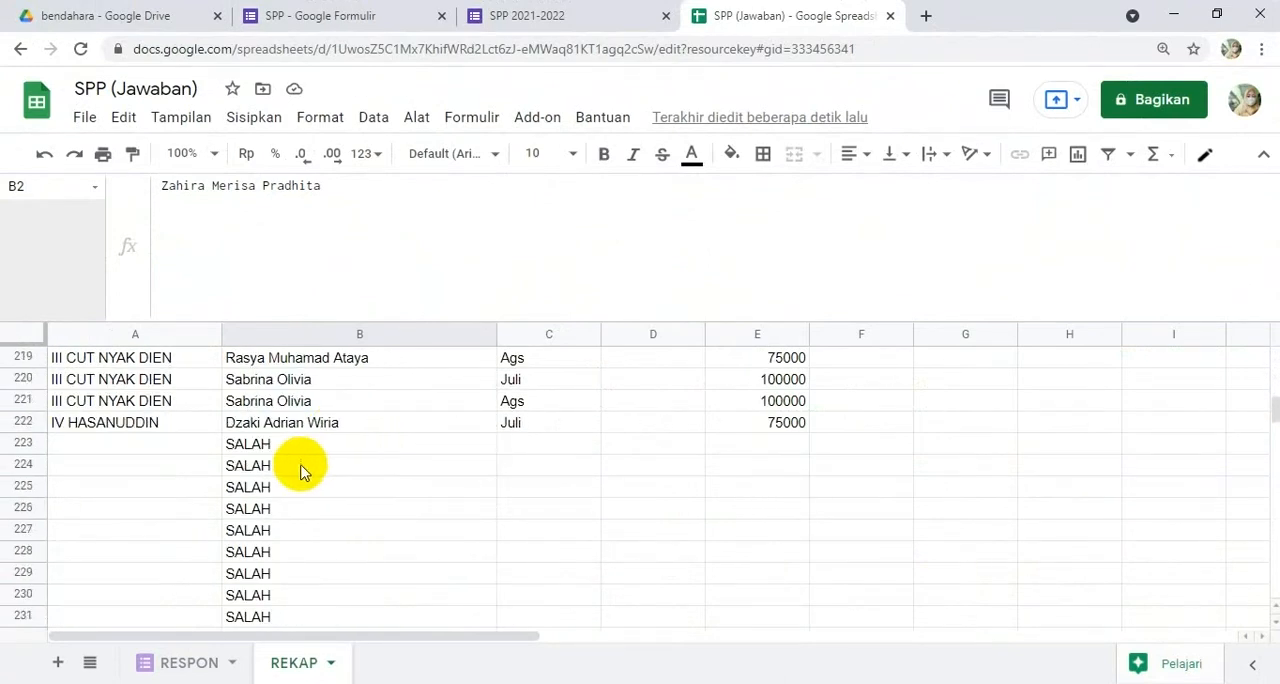
scroll(270, 455, "down", 1)
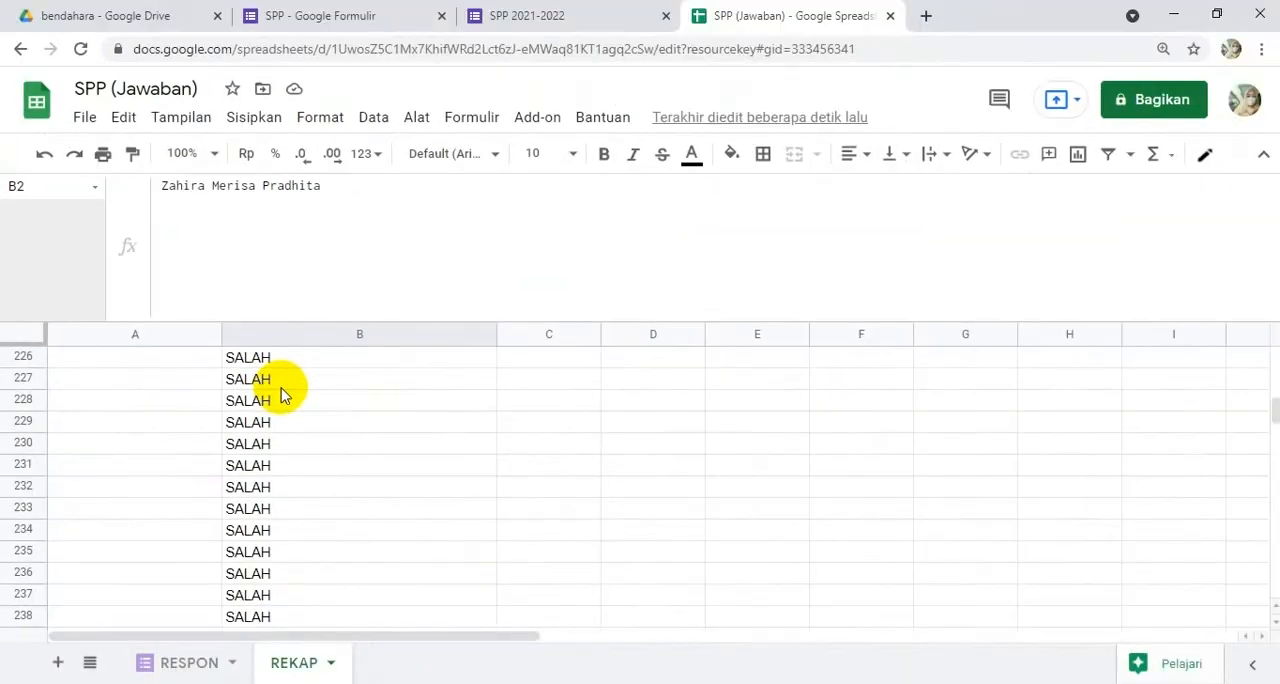
scroll(374, 361, "up", 7)
scroll(281, 392, "up", 20)
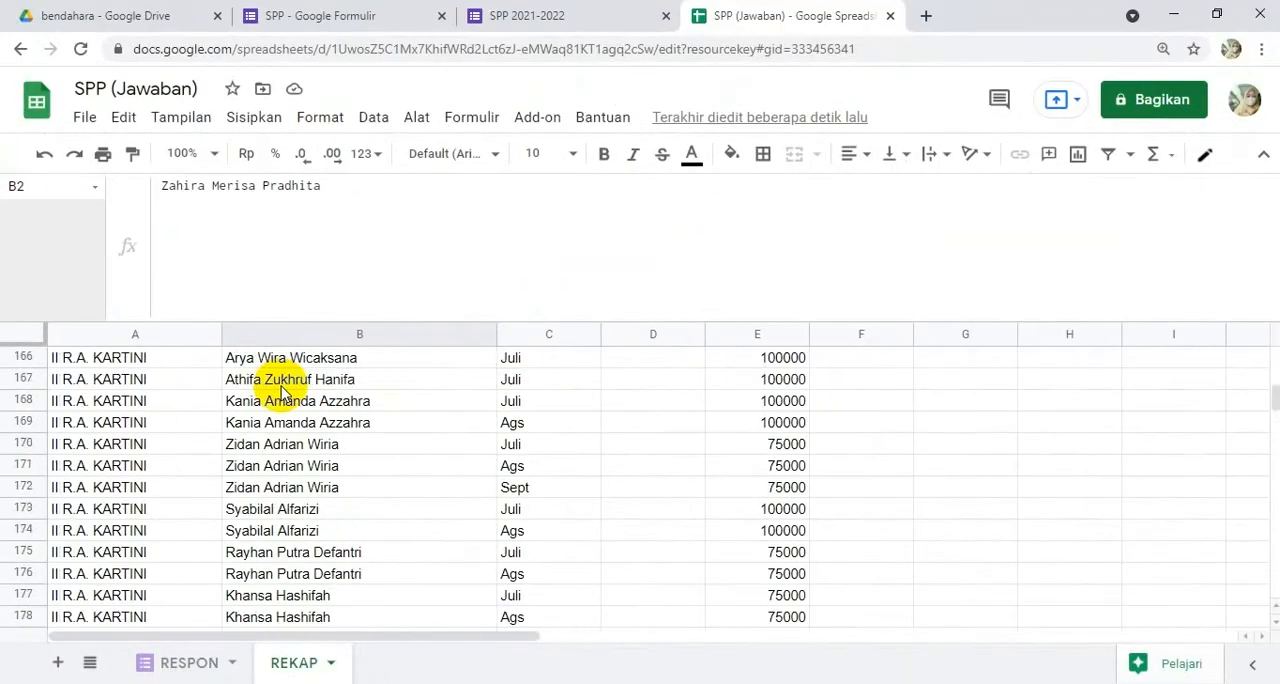
scroll(281, 392, "up", 11)
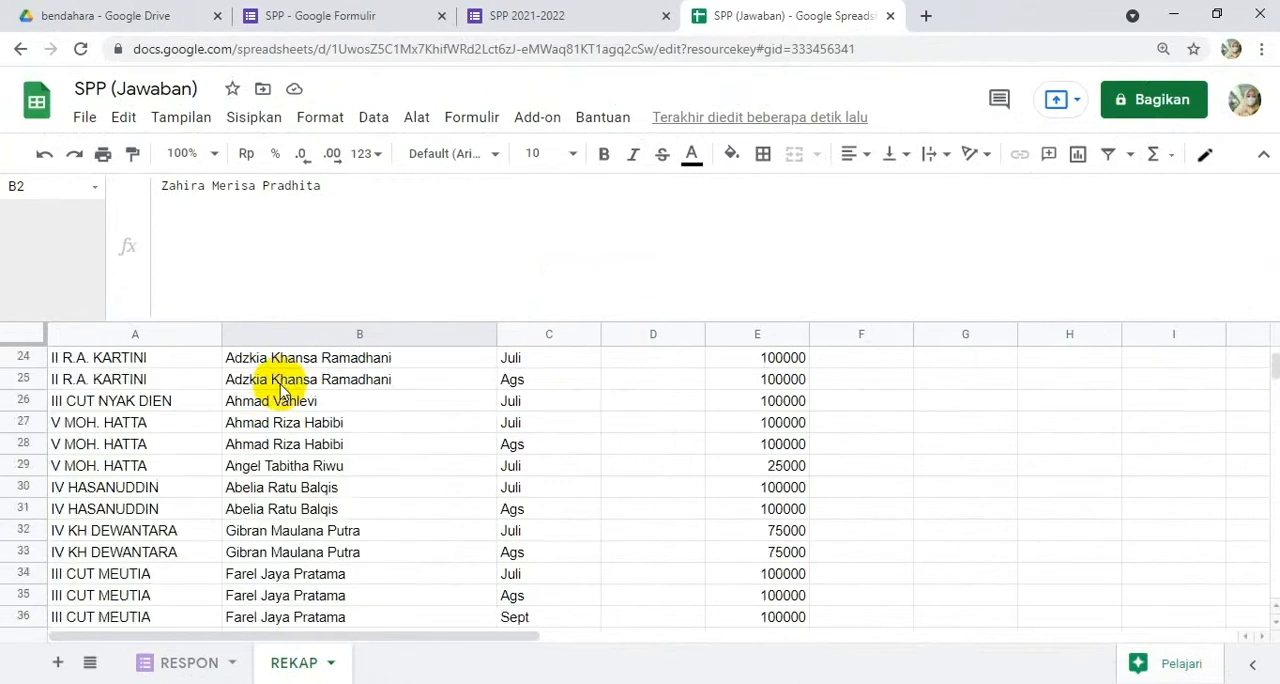
Step: Replace the final "SALAH" result in B1's formula with empty text "" and apply the formula
left_click(291, 358)
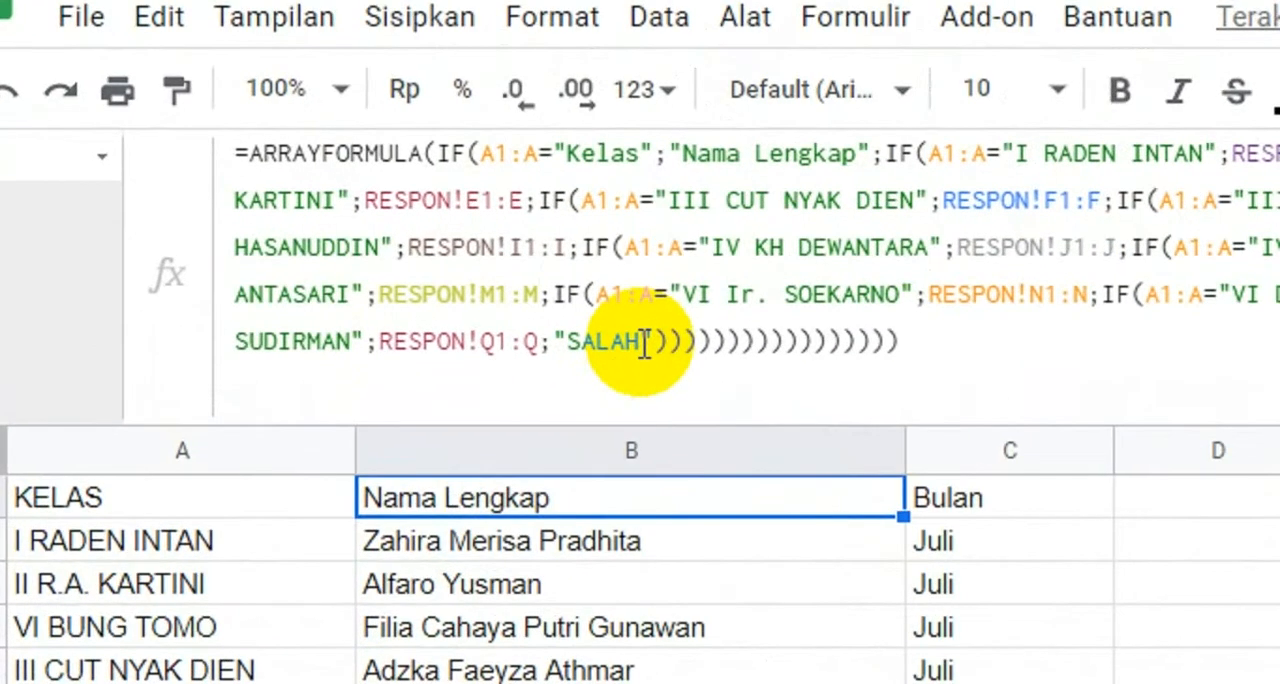
double_click(565, 338)
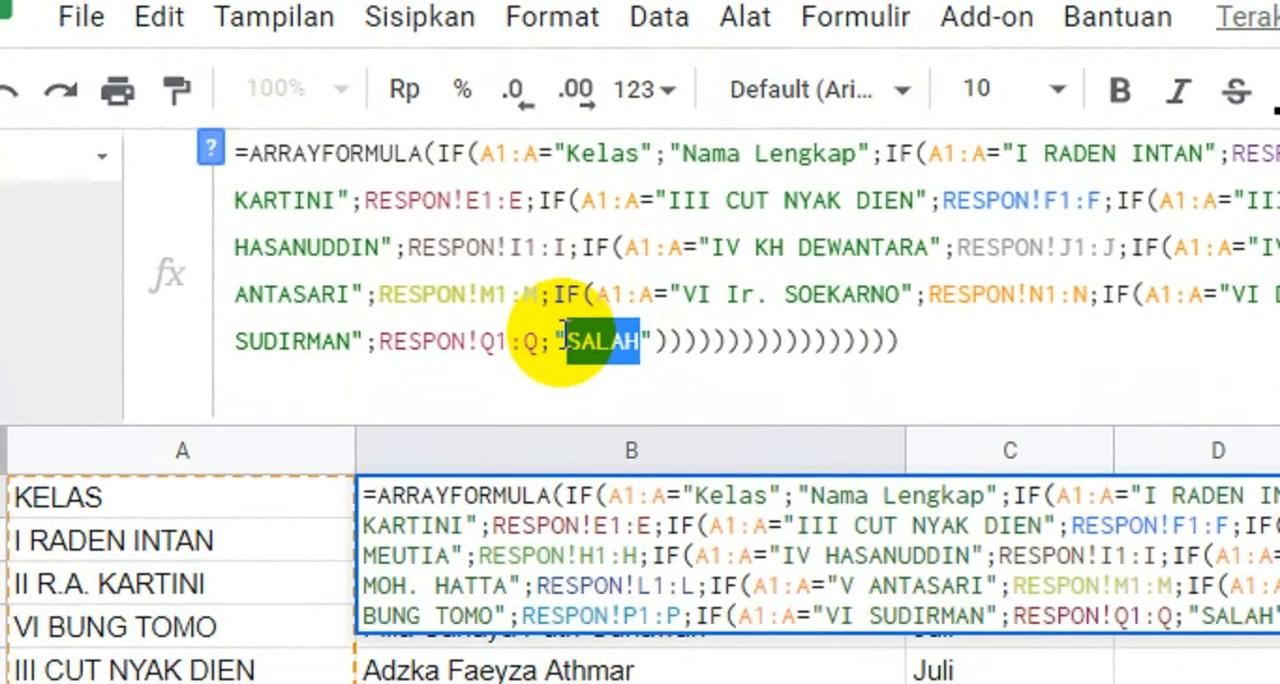
key("BackSpace")
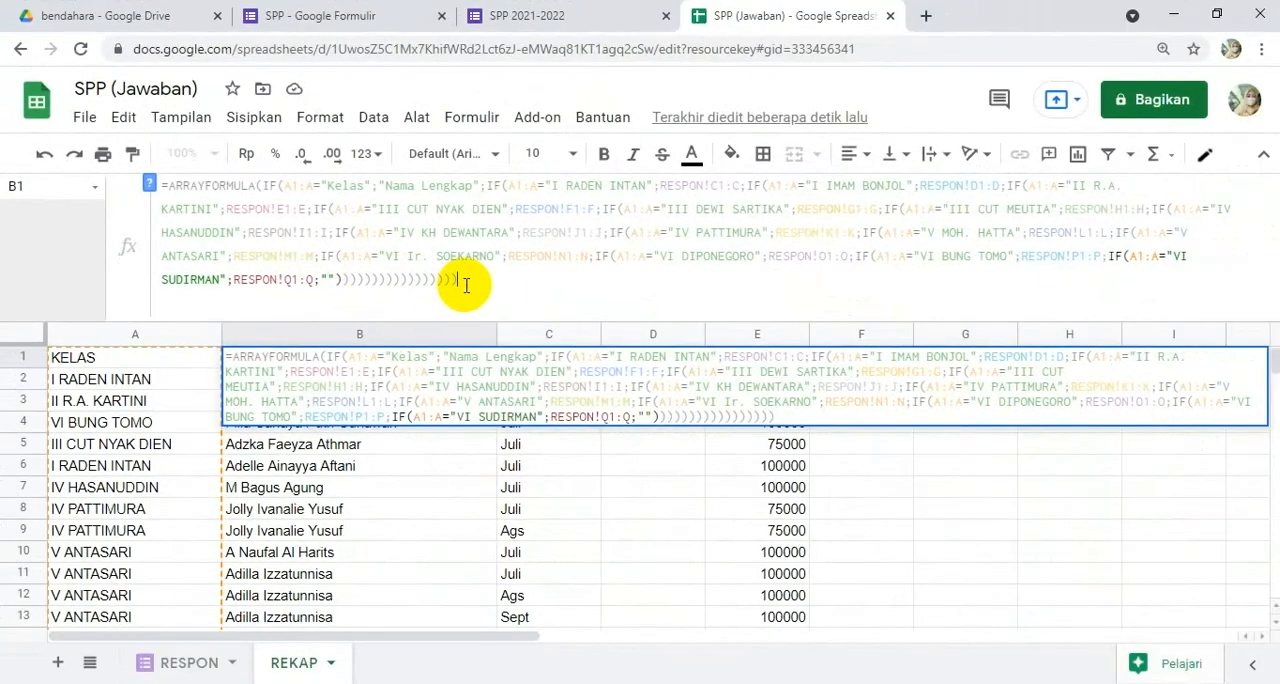
left_click(680, 350)
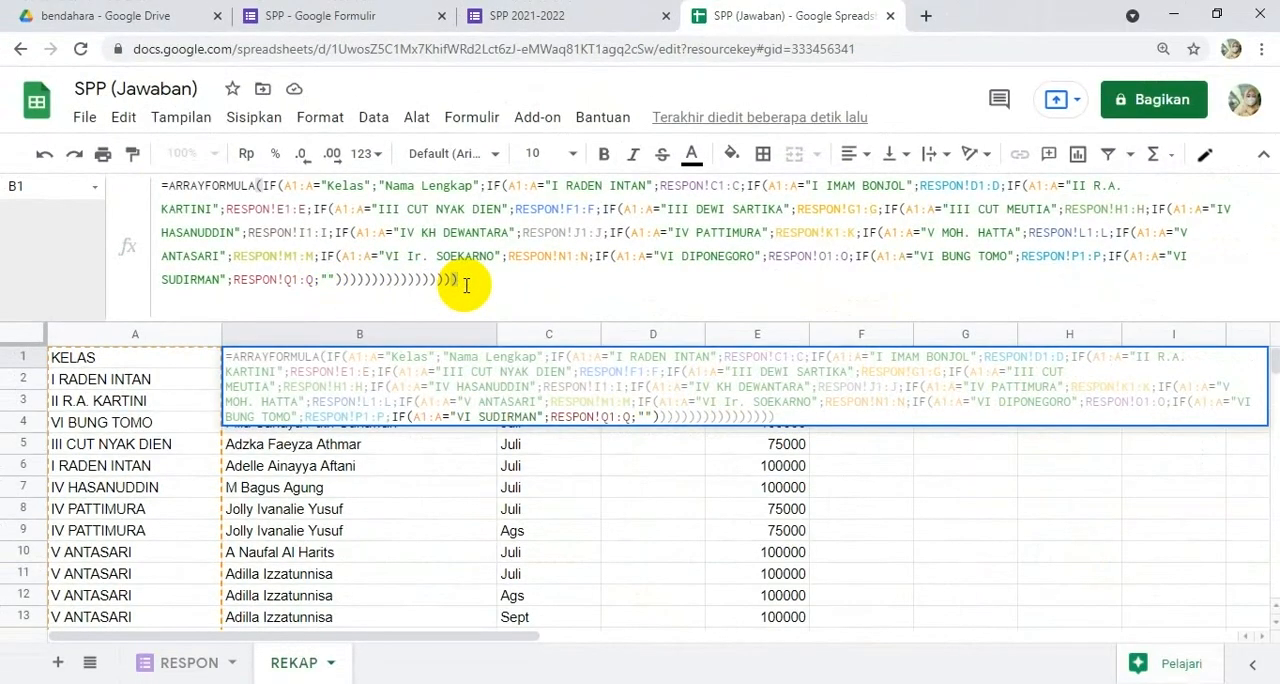
key("Return")
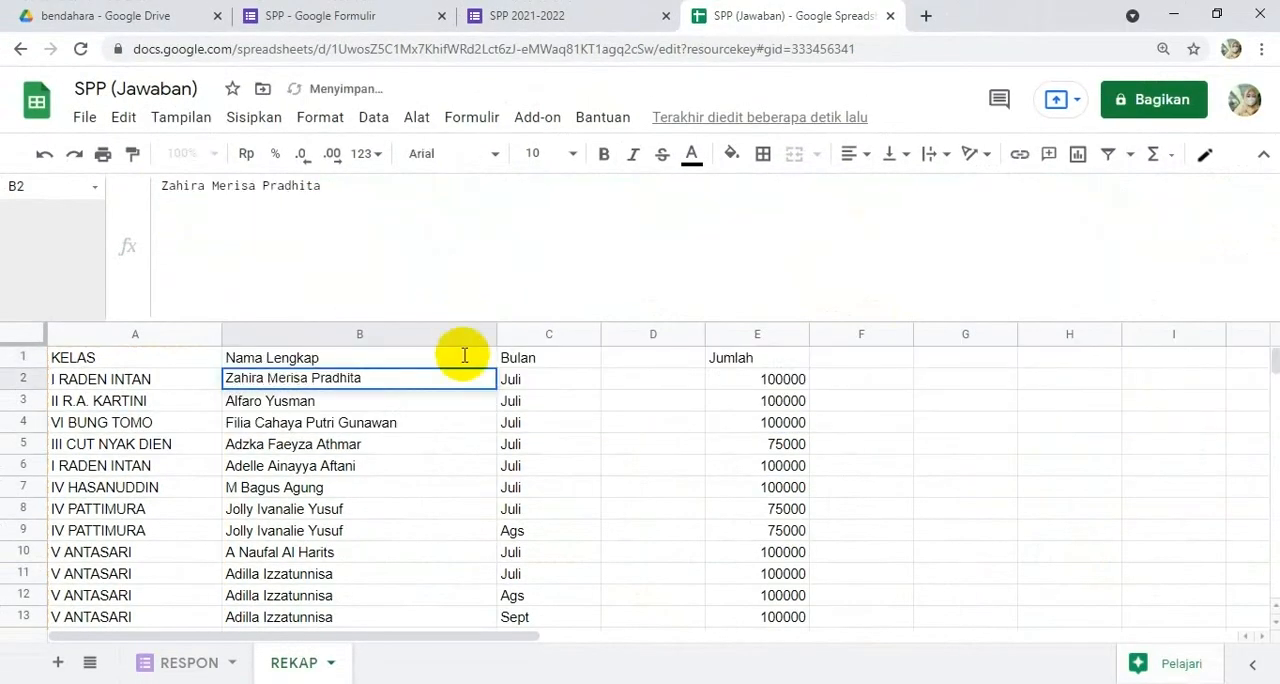
Step: Examine the Nama Lengkap column down to the rows without a class, then return to the header row
scroll(452, 420, "down", 4)
scroll(452, 420, "down", 20)
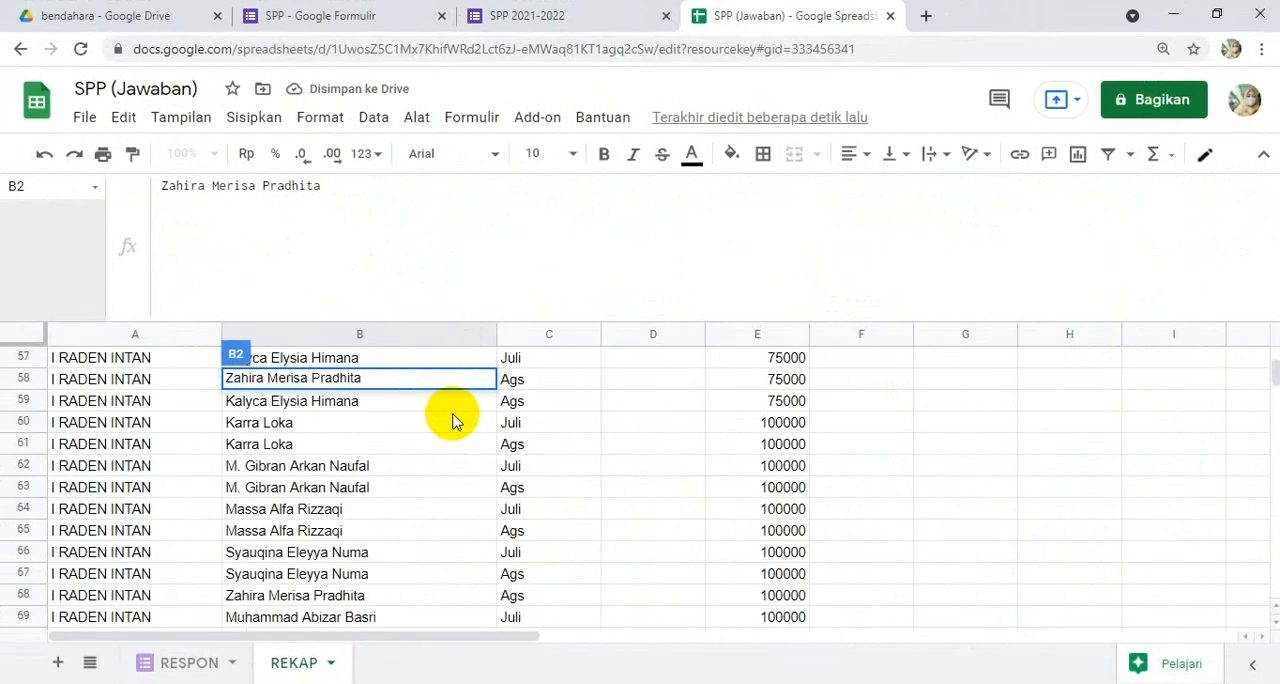
scroll(452, 420, "down", 20)
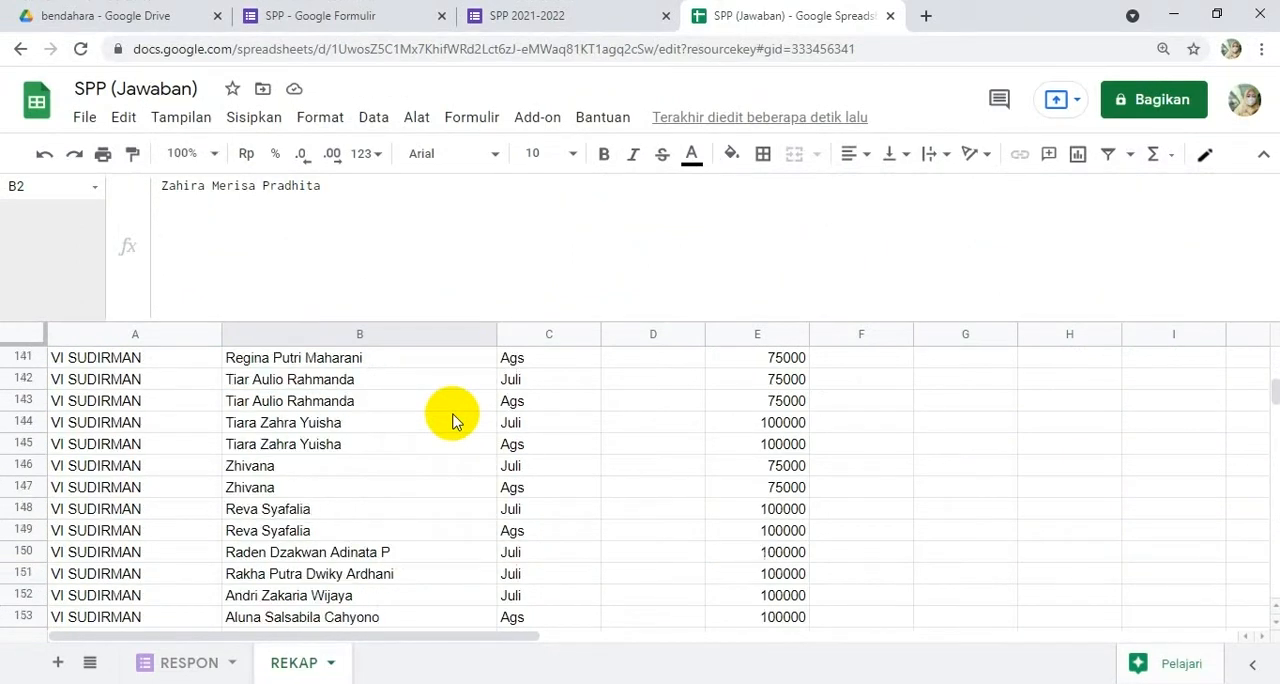
scroll(452, 420, "up", 3)
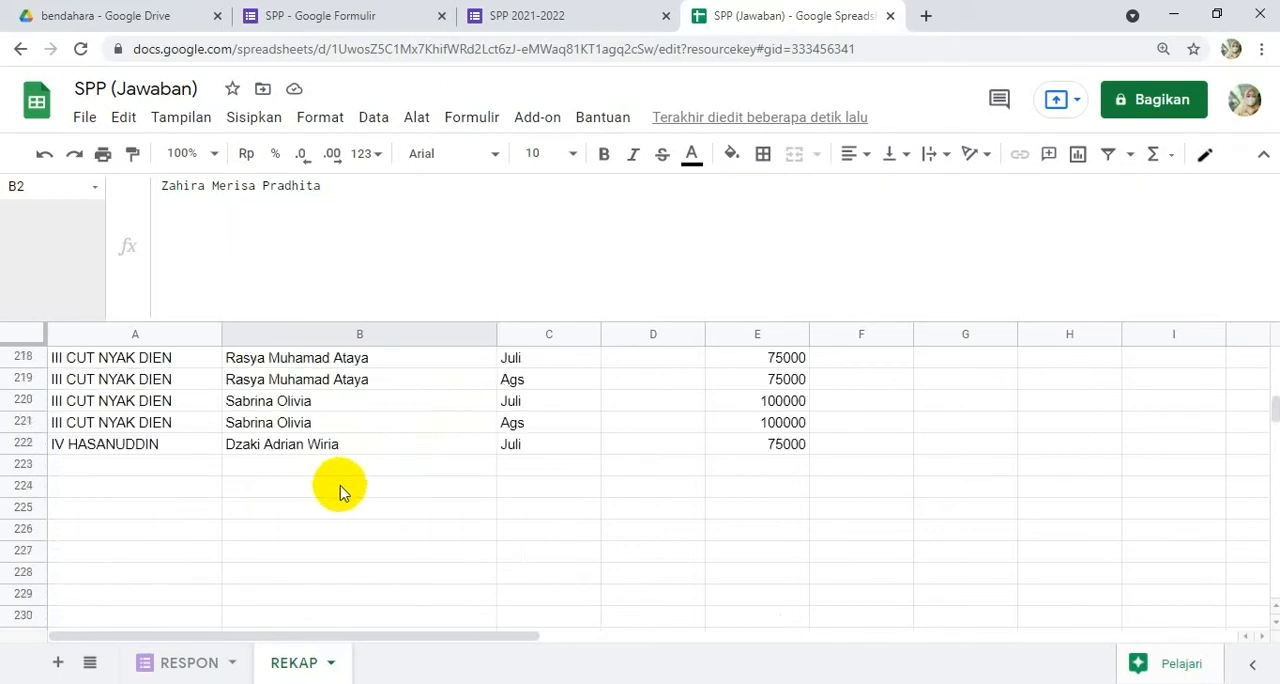
left_click(323, 466)
left_click_drag(323, 548, 331, 592)
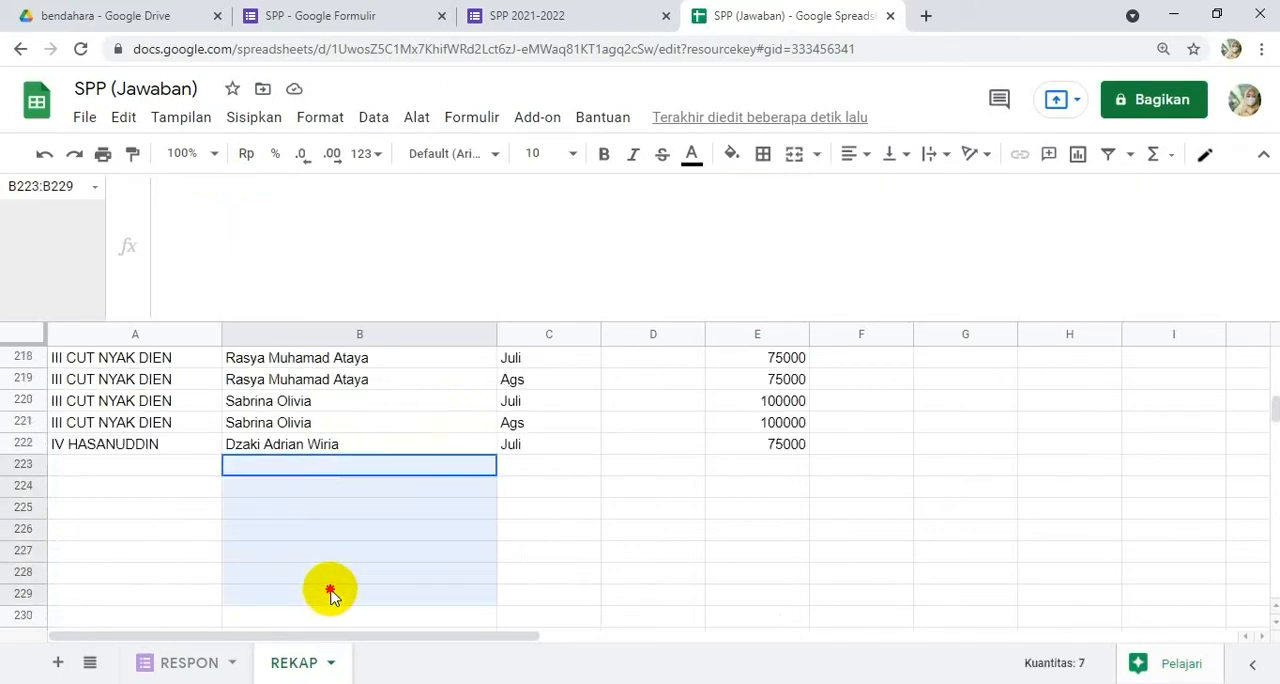
scroll(437, 501, "up", 5)
scroll(437, 501, "up", 2)
left_click(437, 501)
scroll(437, 495, "up", 20)
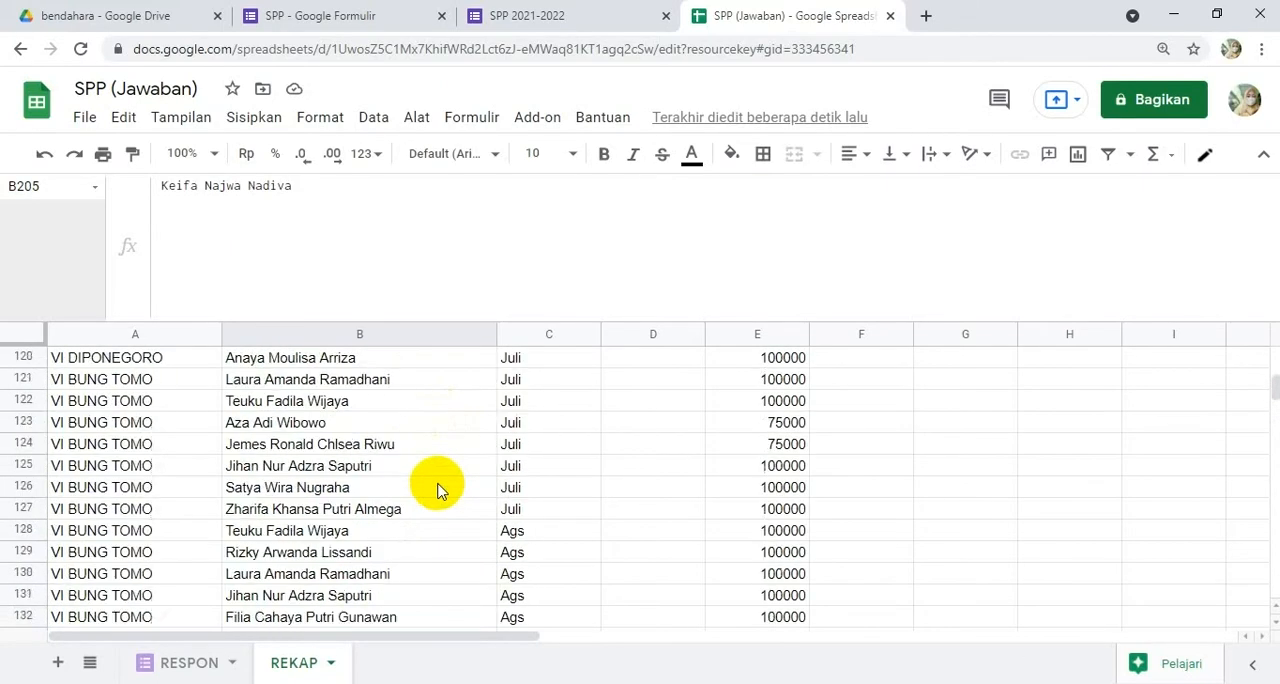
scroll(437, 490, "up", 1)
left_click(437, 490)
scroll(437, 490, "up", 19)
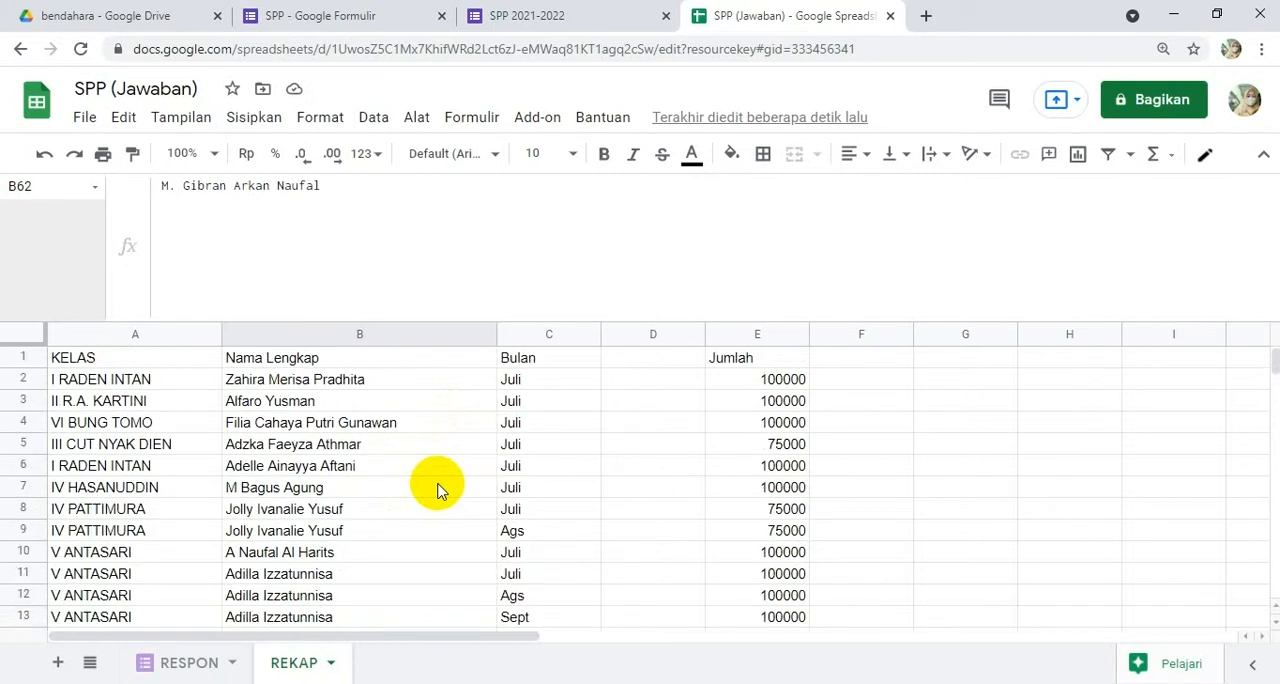
Step: Shrink the formula bar to a single line
left_click(657, 367)
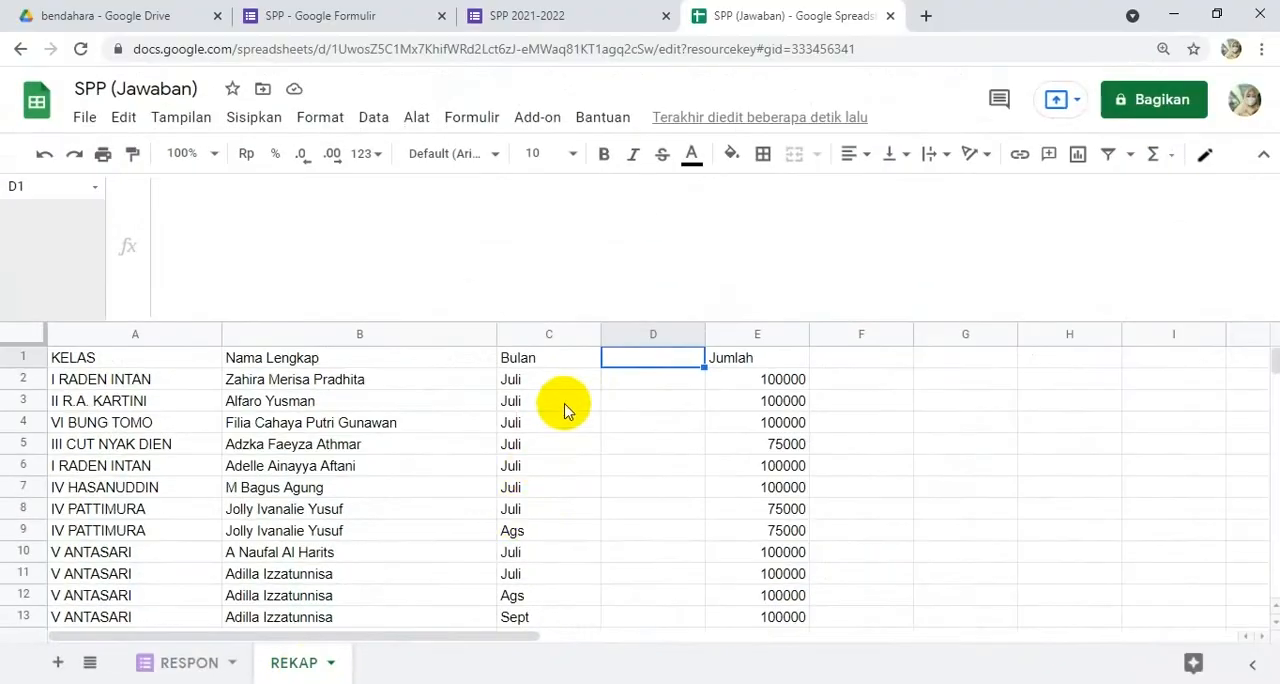
left_click_drag(590, 320, 594, 206)
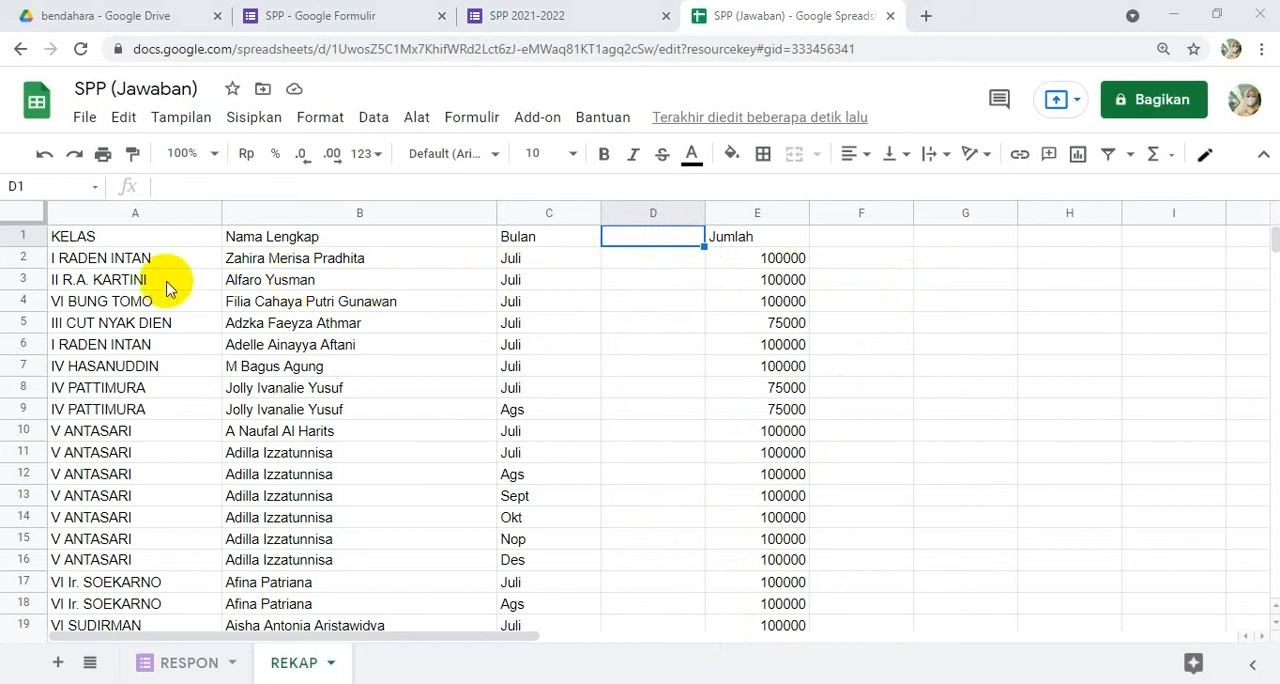
Step: Examine repeated names within the IV PATTIMURA rows and the class, name and month combination in A2:C2
left_click(283, 263)
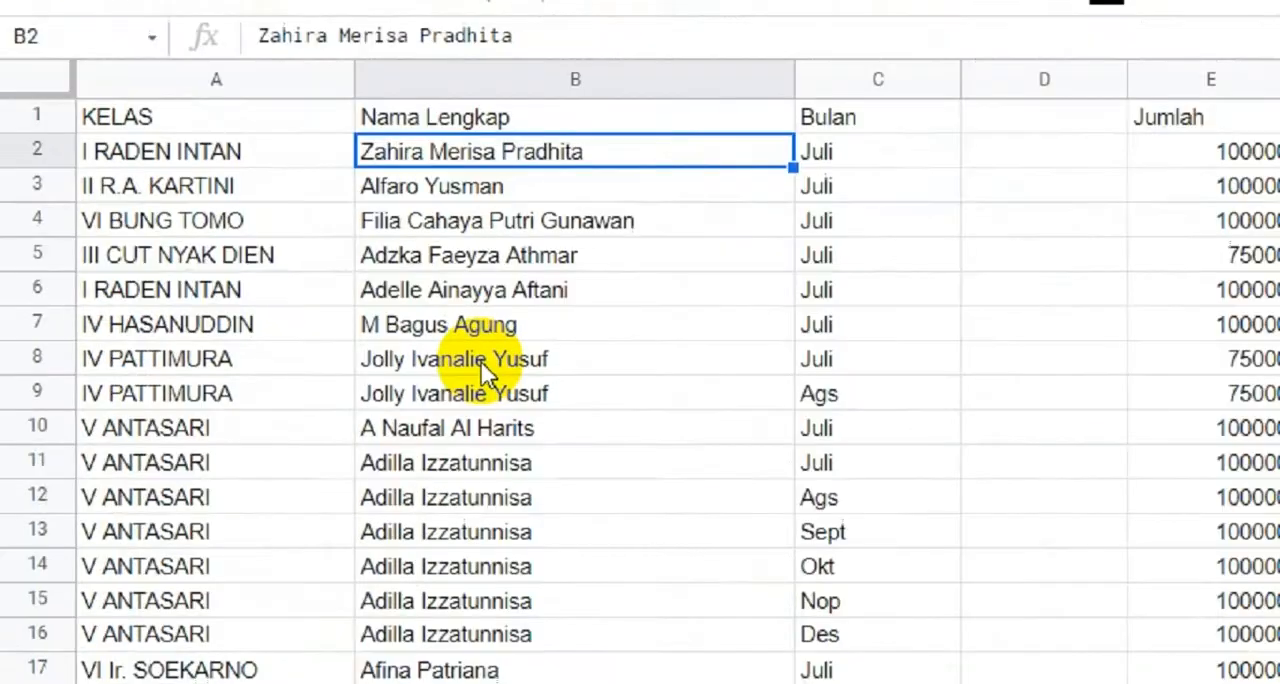
left_click(482, 356)
left_click(481, 383)
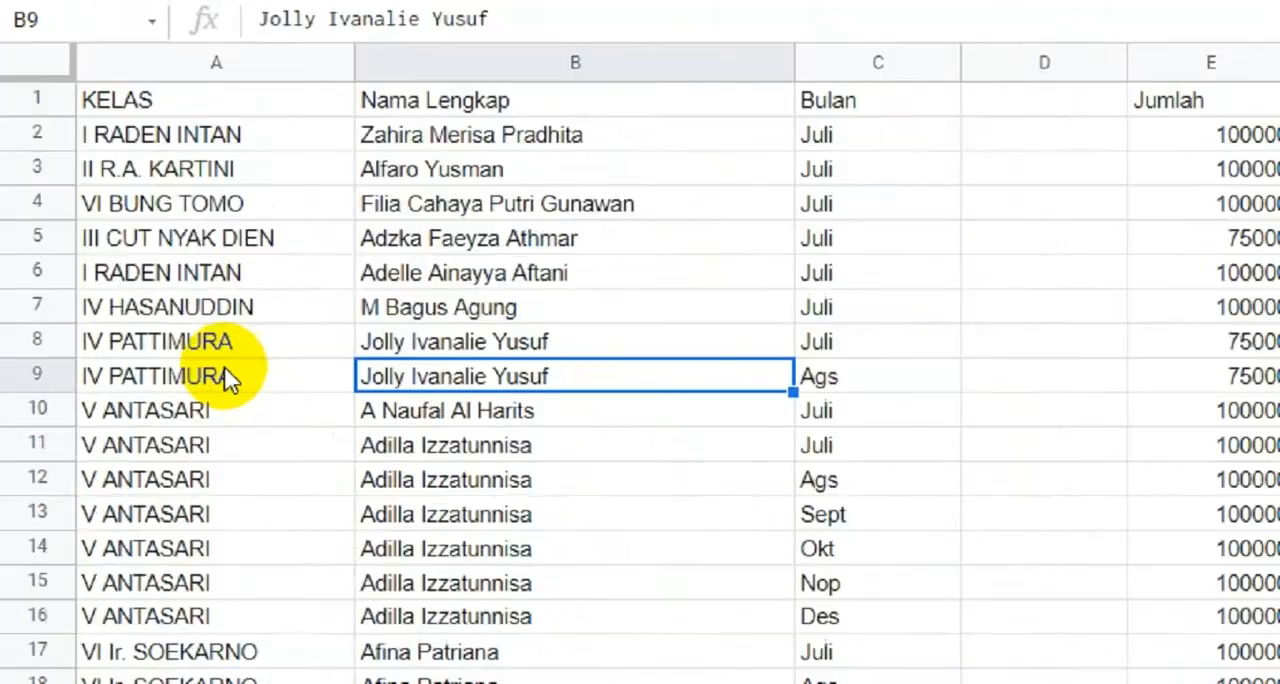
left_click(140, 390)
left_click(241, 412)
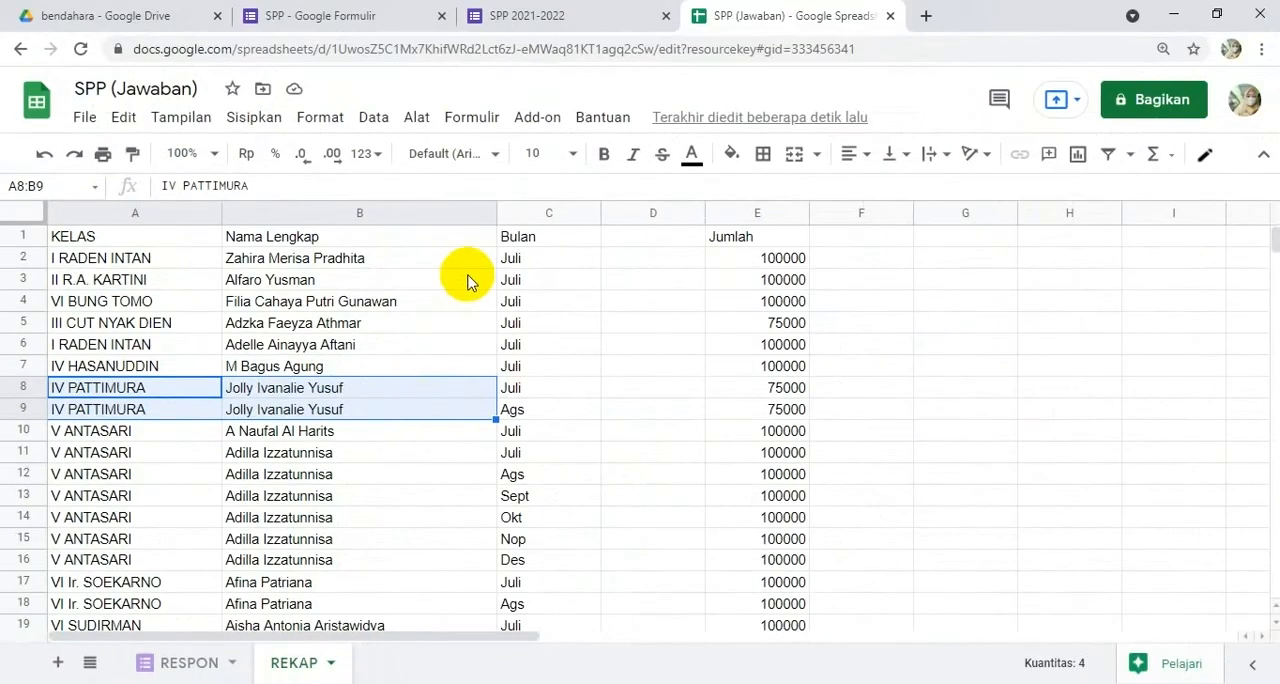
left_click(520, 262)
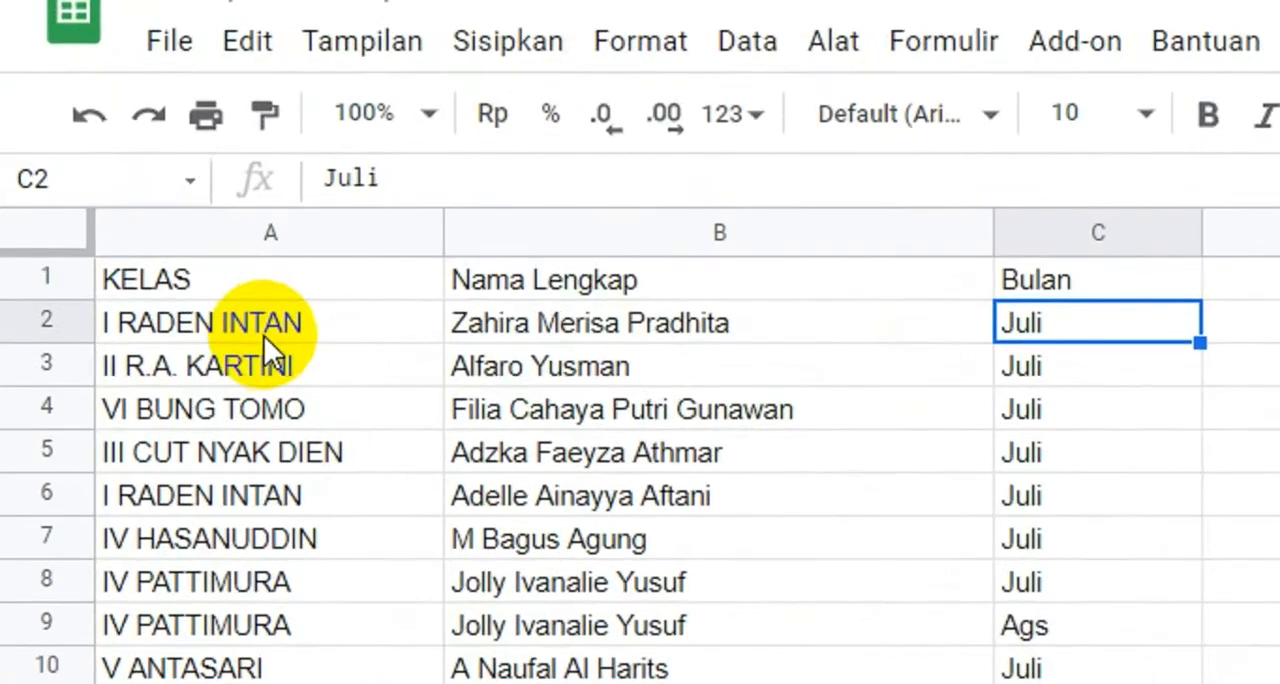
left_click(207, 264)
left_click_drag(739, 325, 1038, 335)
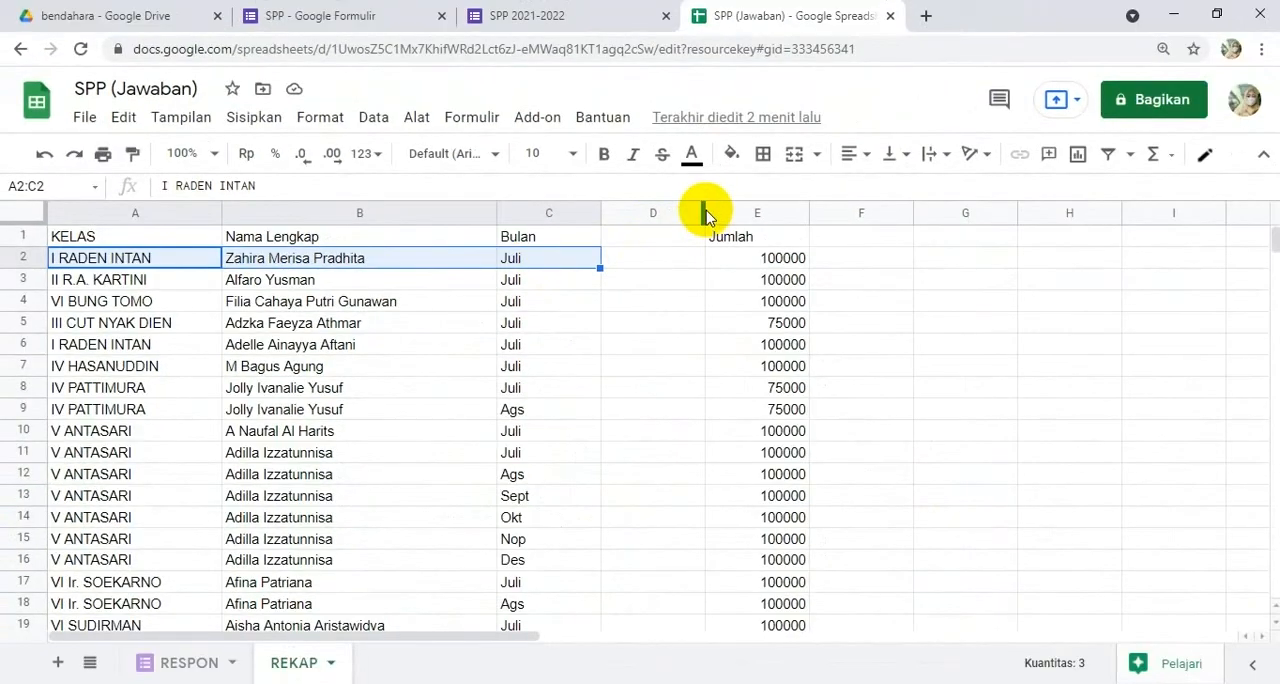
Step: Widen column D, then switch to the Notepad note and fill its empty ARRAYFORMULA() with IF(ROW(A:A)=1;"KODE")
left_click_drag(705, 213, 961, 212)
left_click(670, 683)
left_click(268, 354)
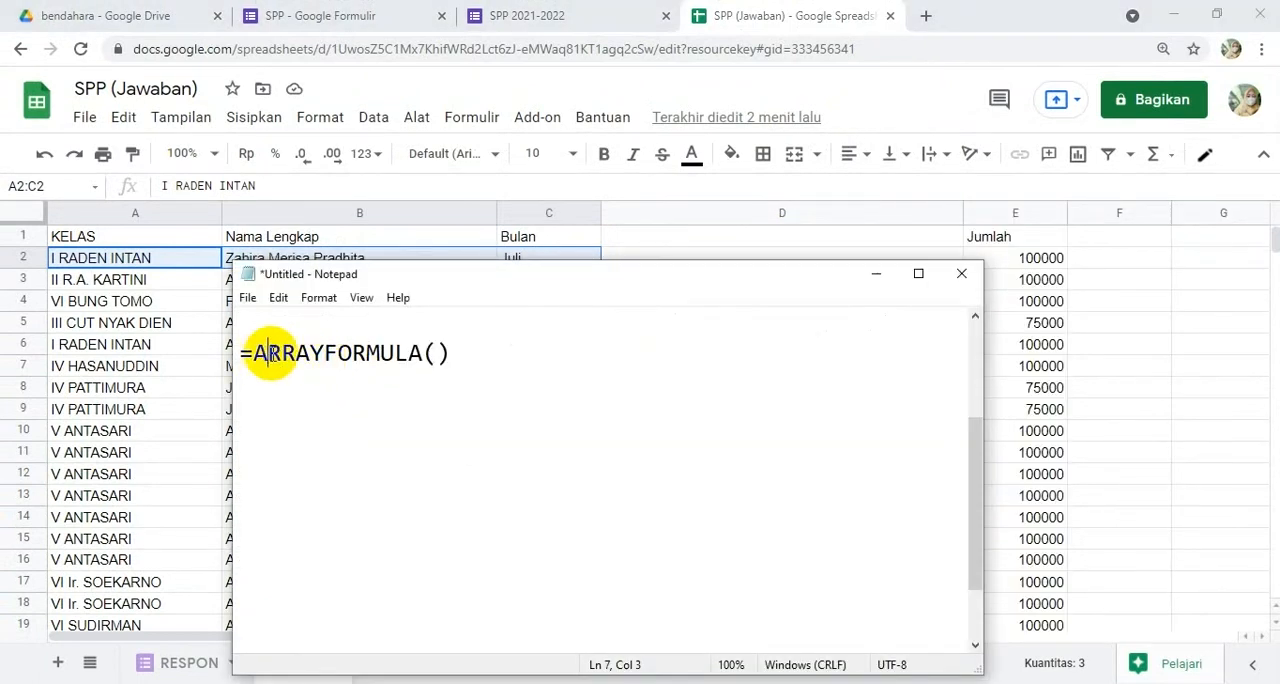
left_click(436, 353)
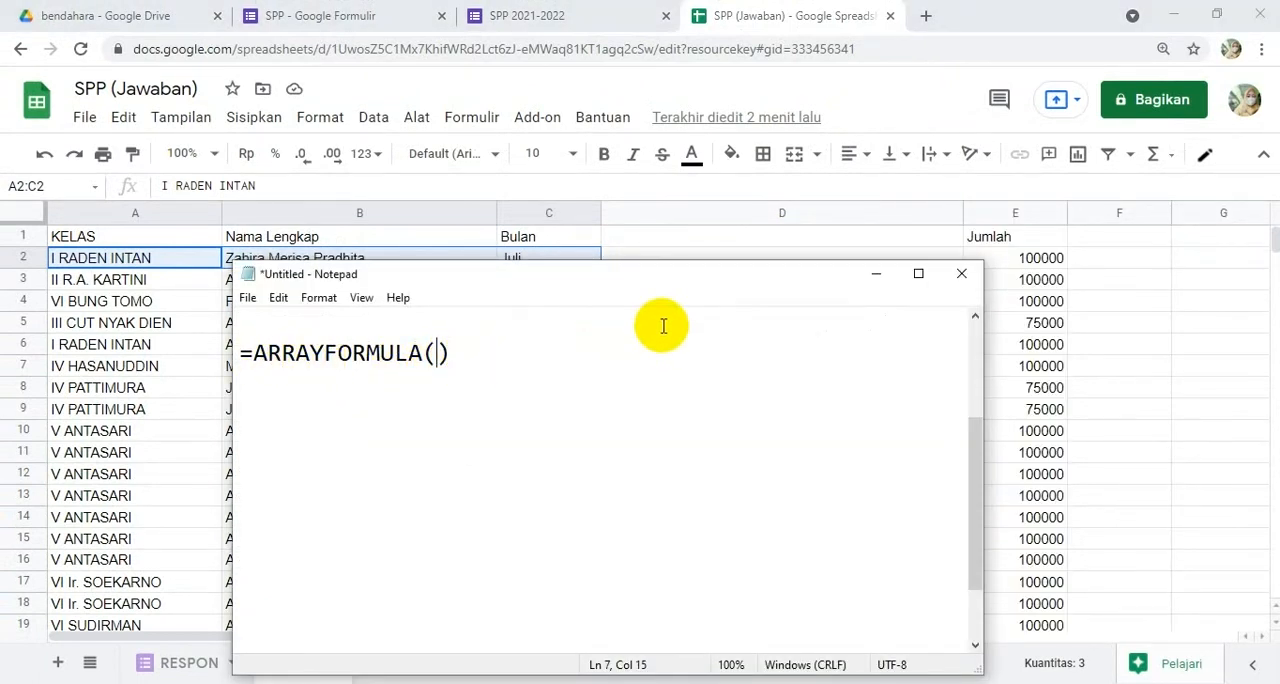
type("IF")
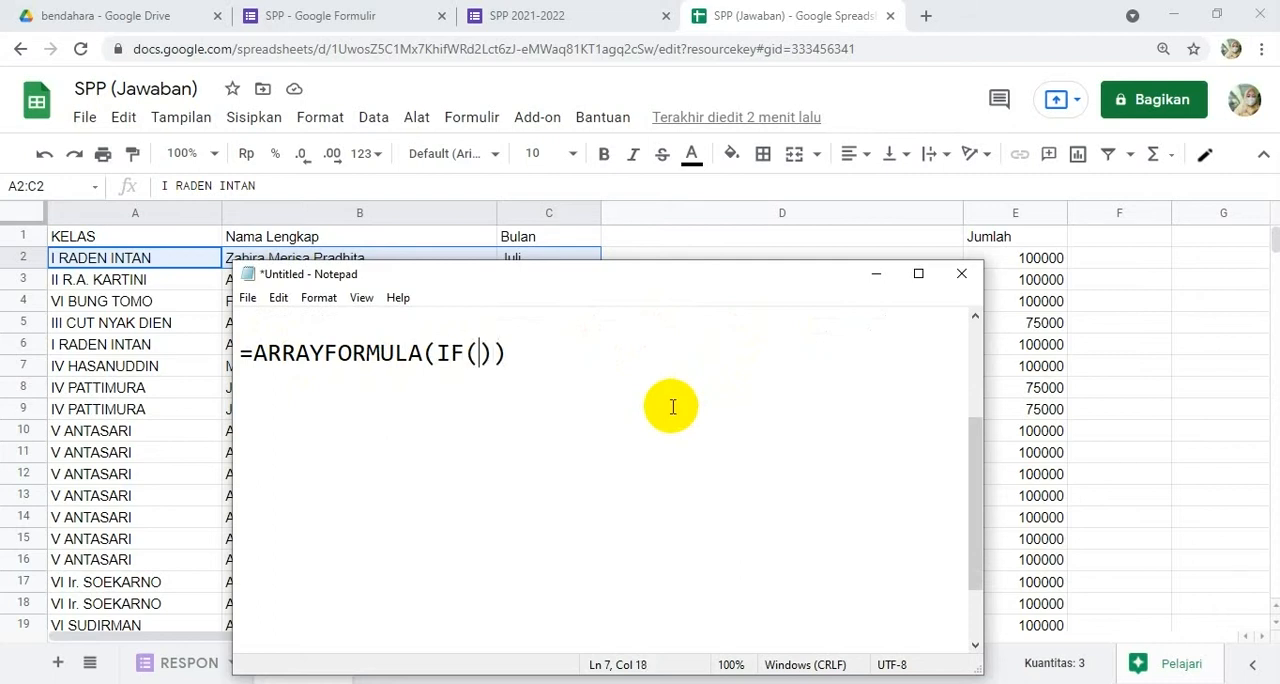
type("(ROW(")
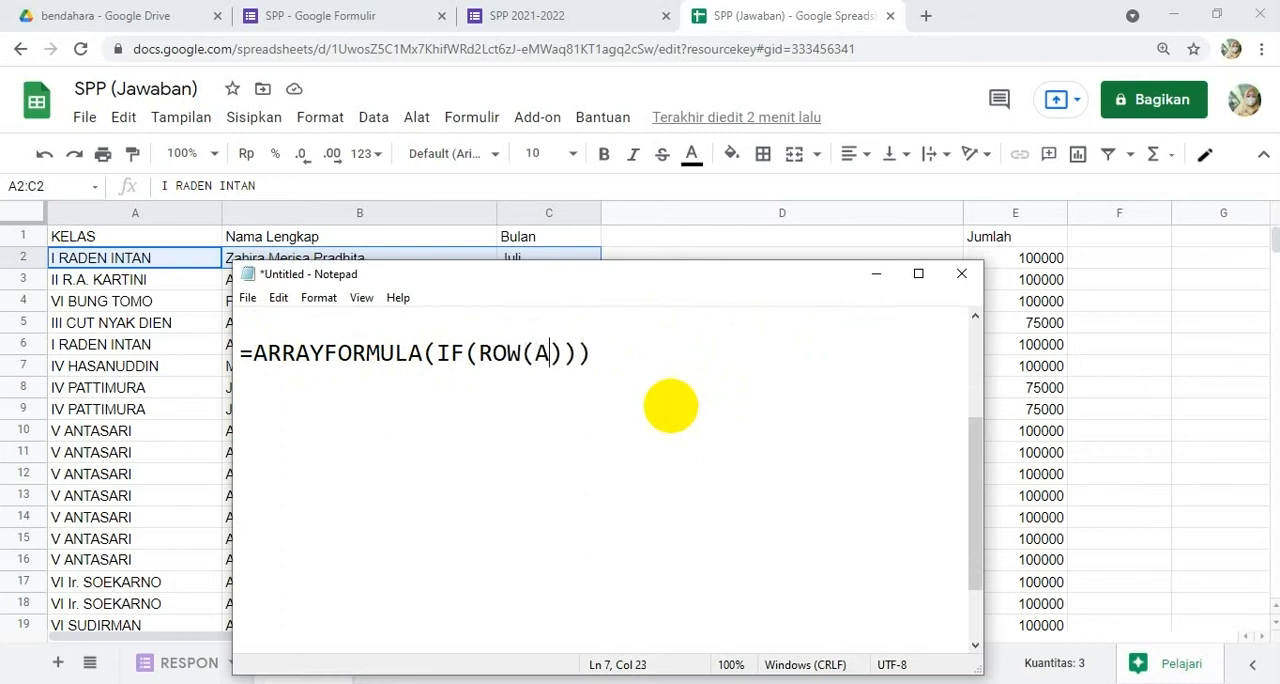
type("A:A)=1")
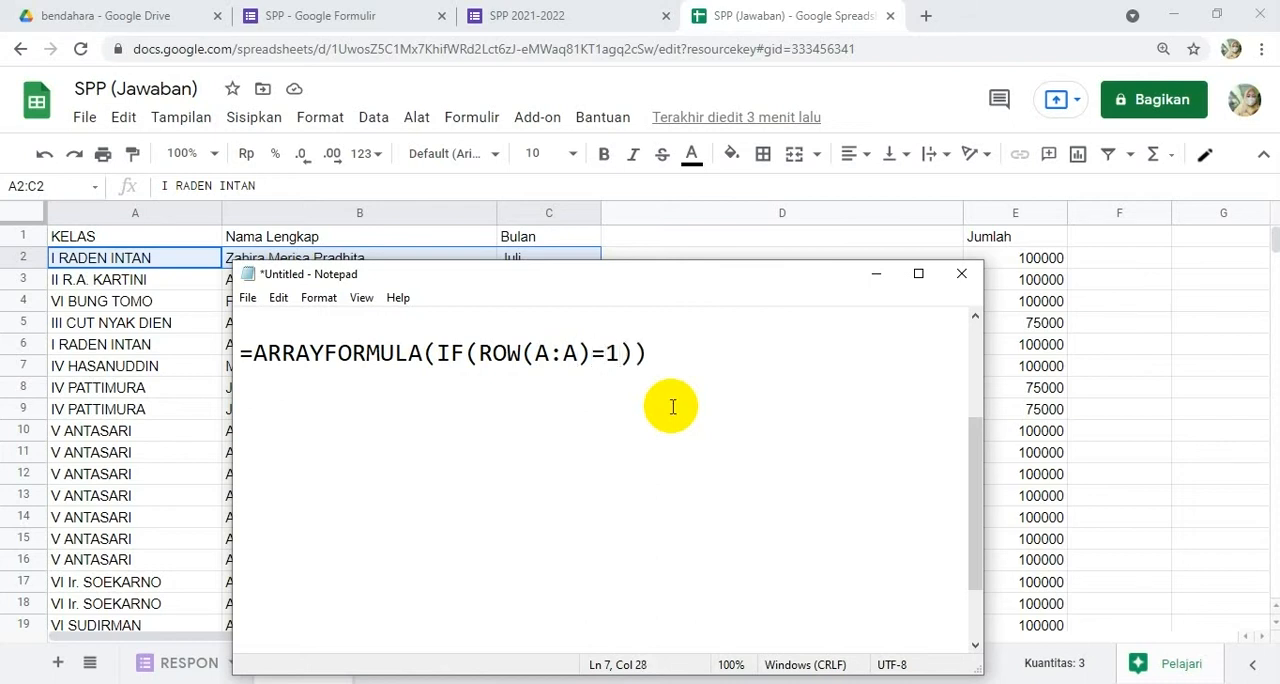
type(";\"KODE")
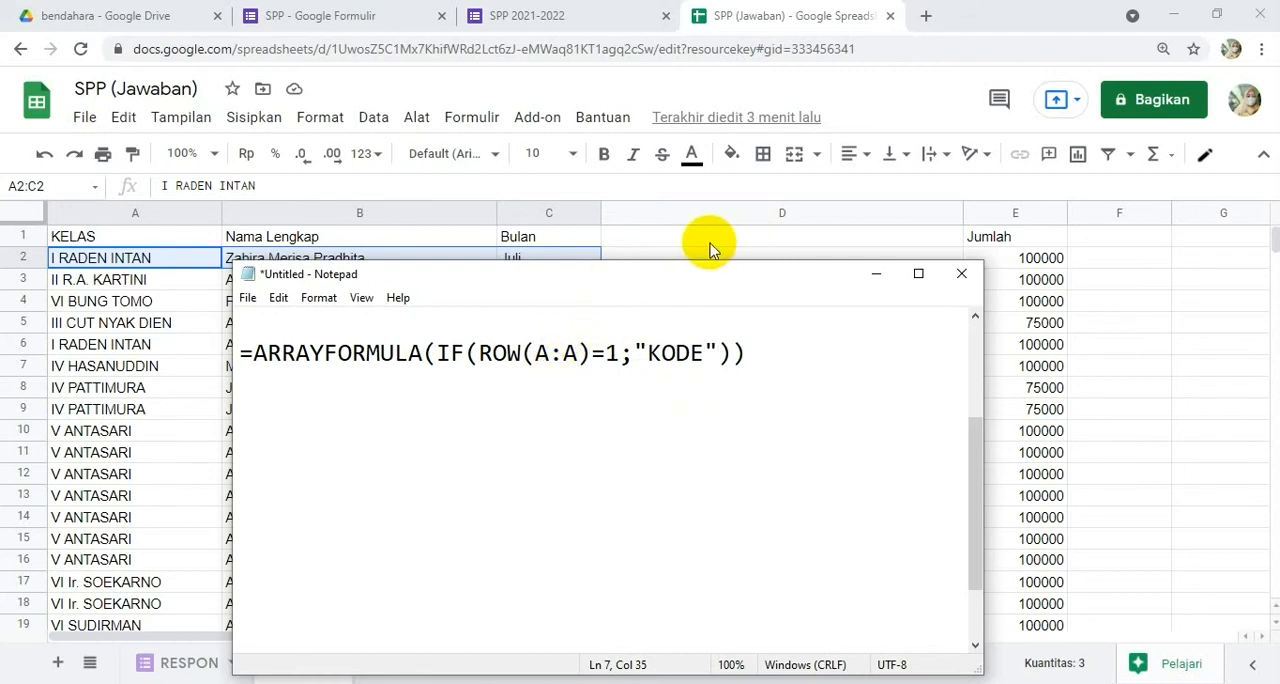
Step: Add ARRAYFORMULA(B:B&C:C&D:D) as the IF's false result after "KODE", with the note maximized
left_click(720, 353)
type("ARRAY")
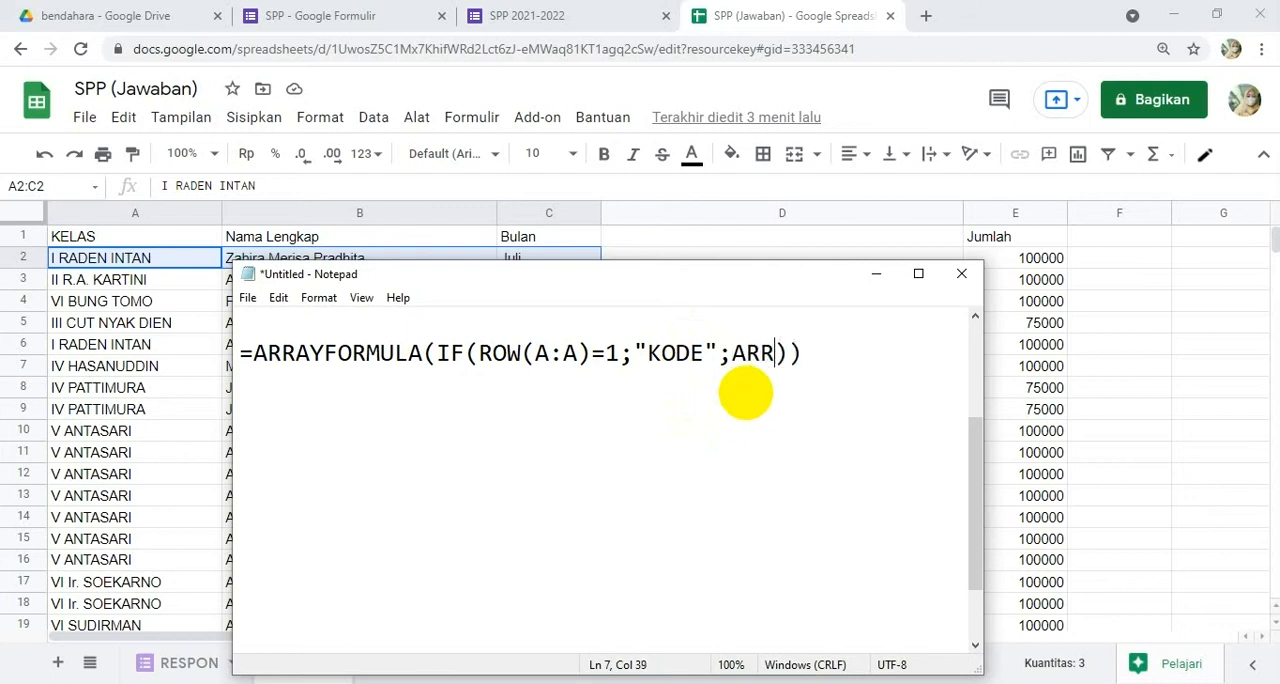
type("FORMULA")
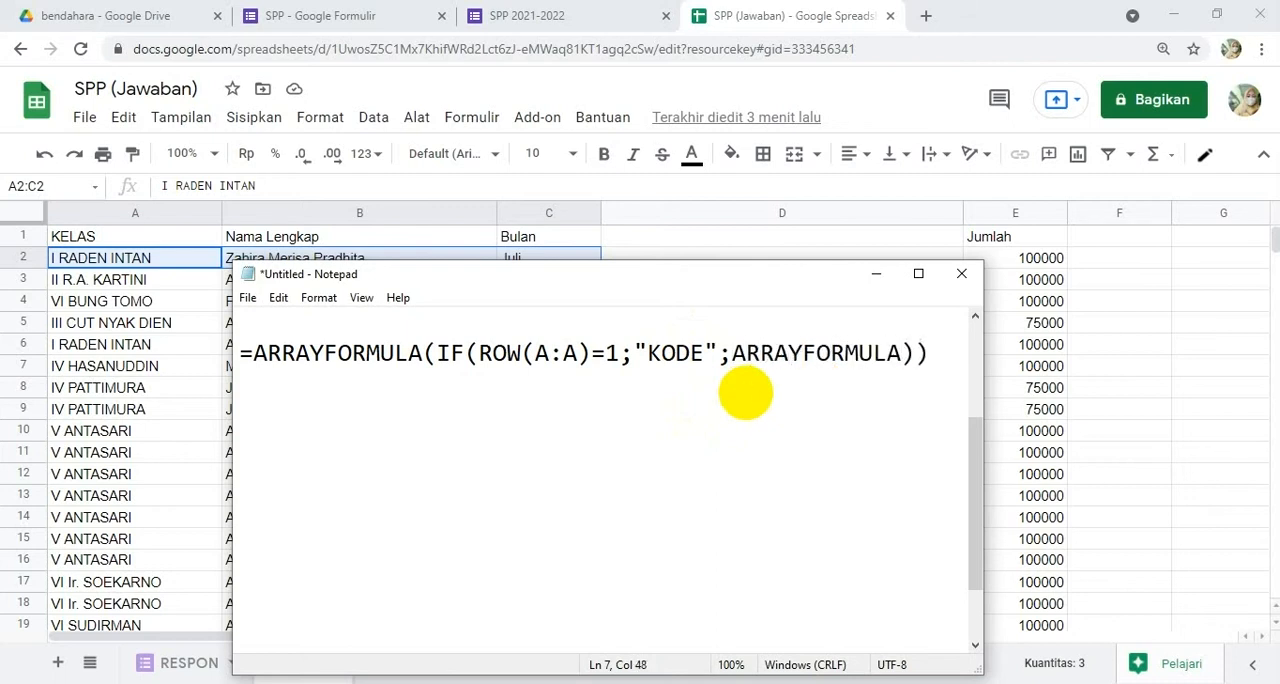
type("()")
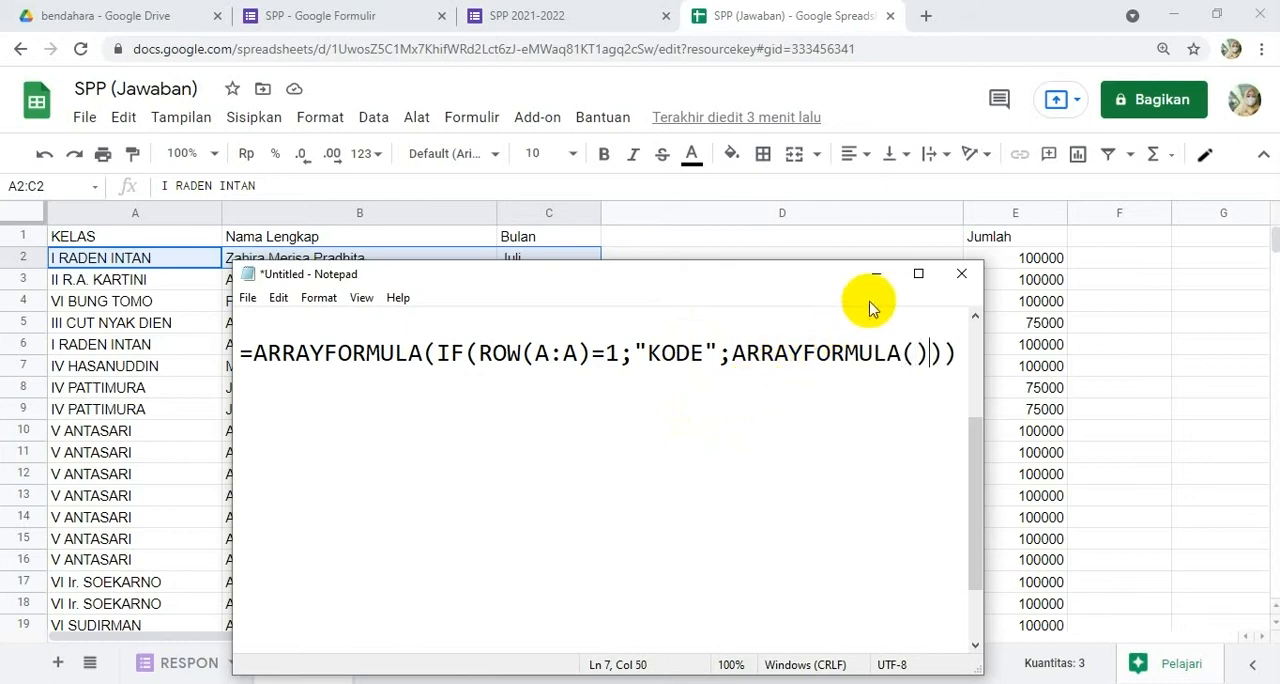
left_click(918, 273)
left_click(680, 267)
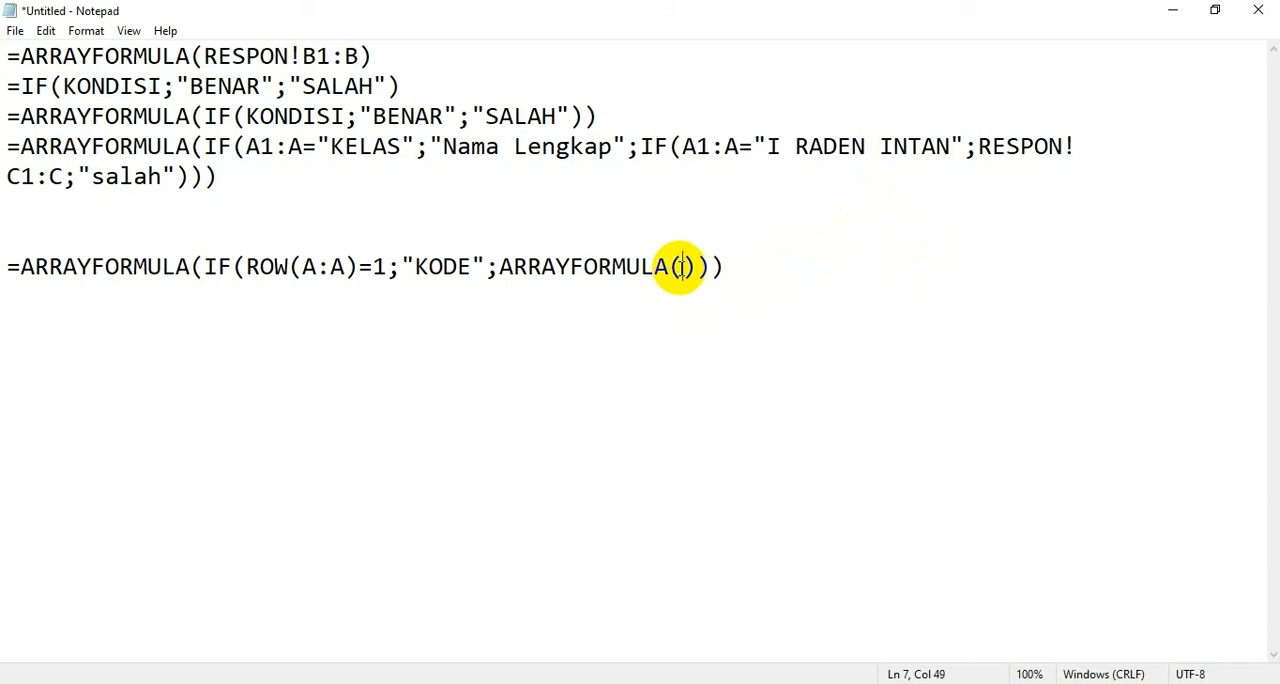
type("B")
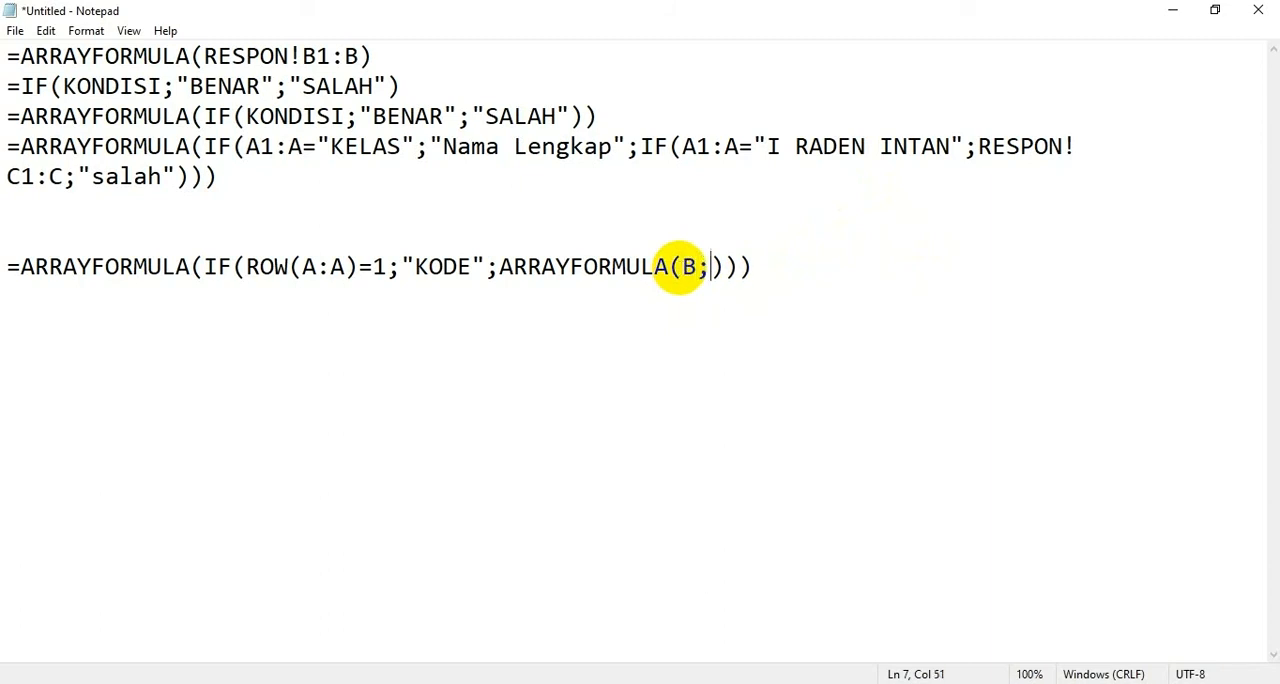
type(":")
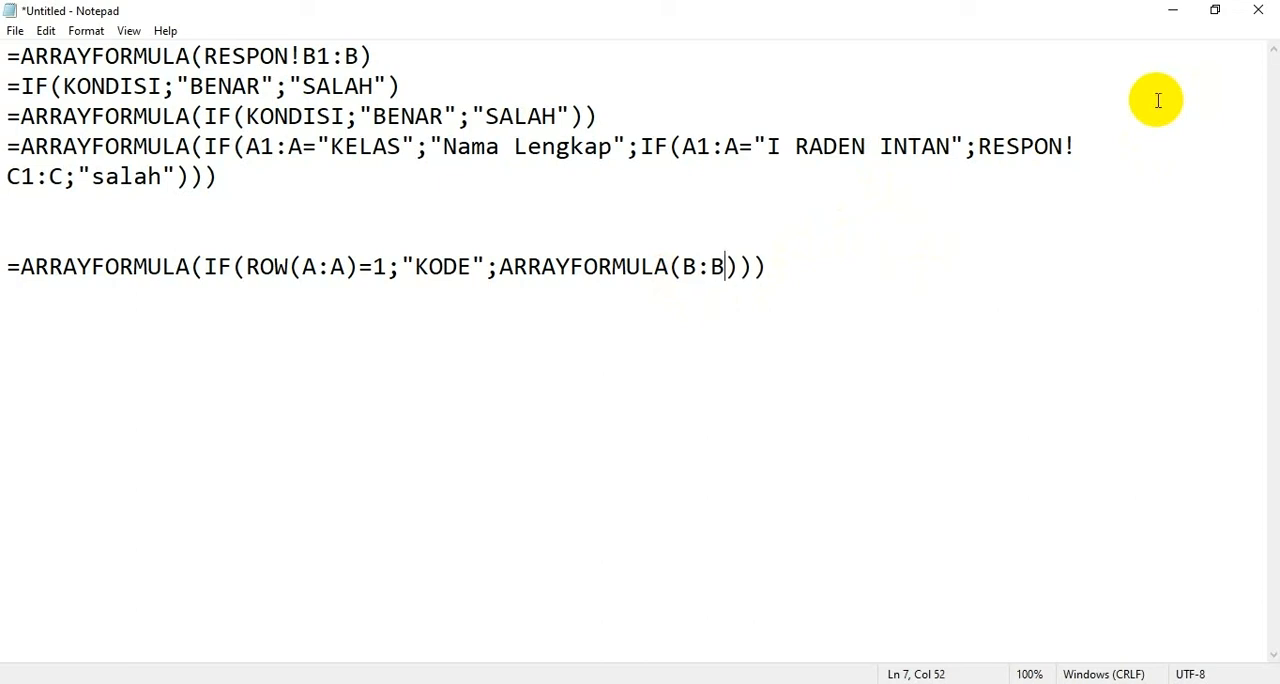
type("B&C:C&D")
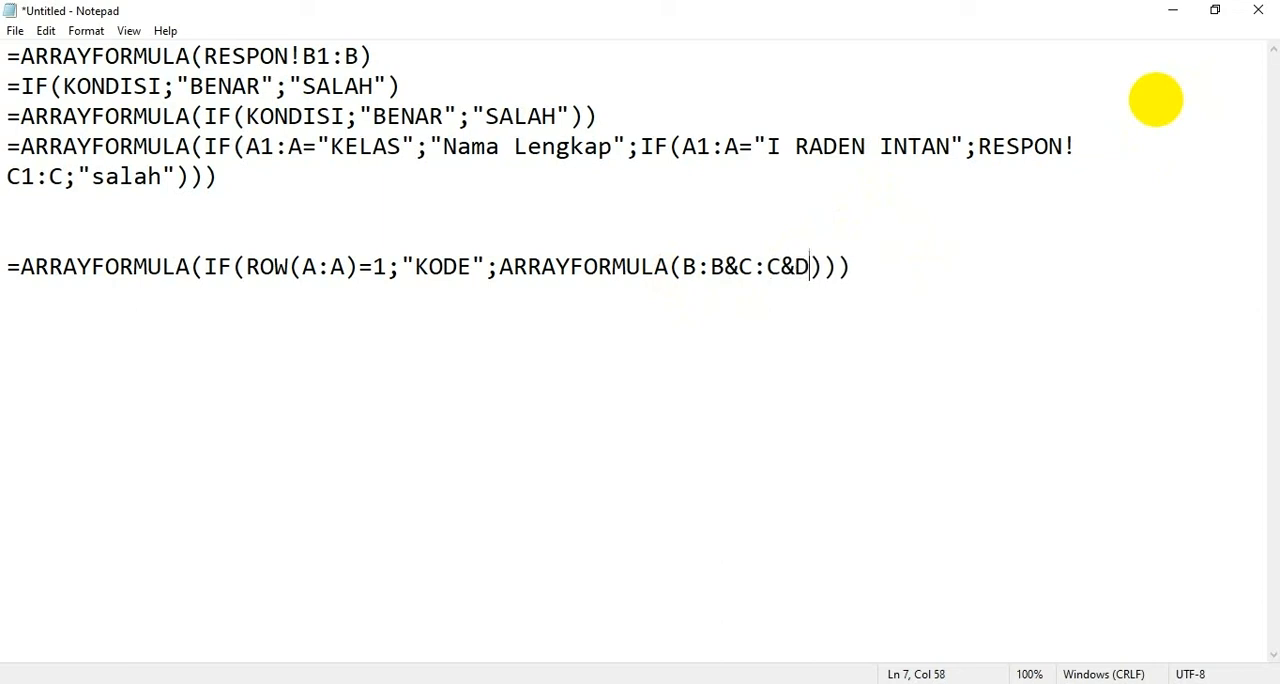
type(":D")
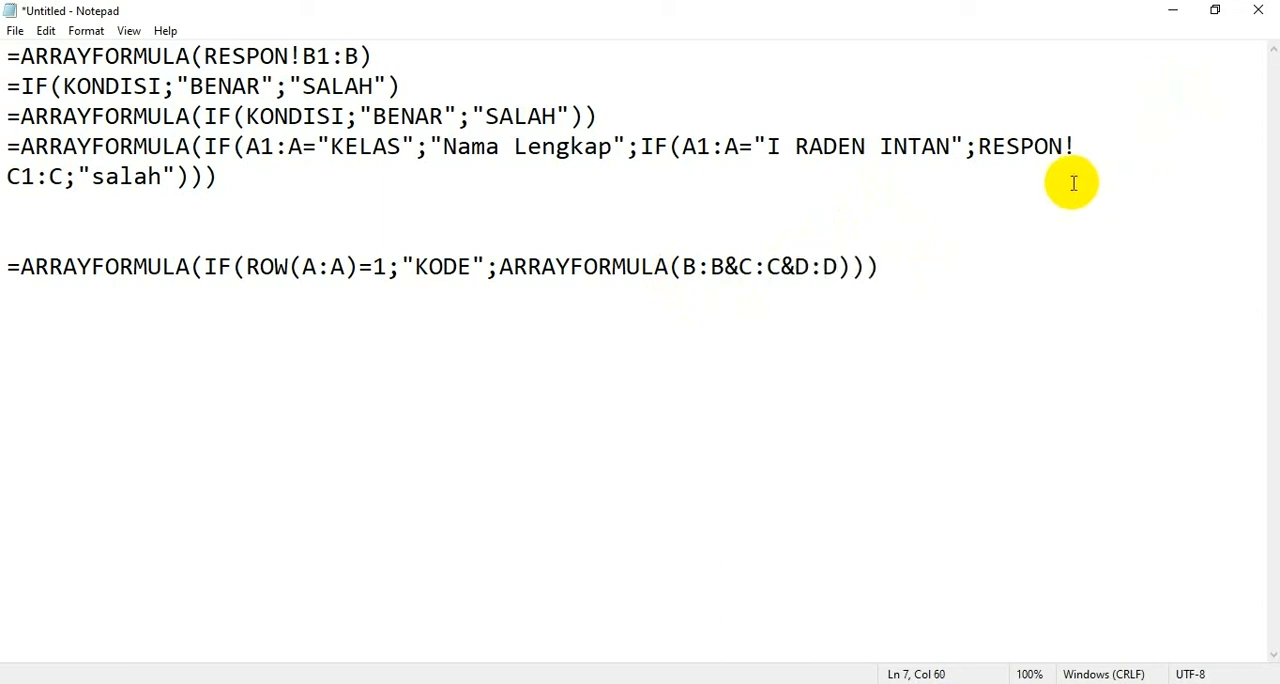
Step: Copy the KODE formula =ARRAYFORMULA(IF(ROW(A:A)=1;"KODE";ARRAYFORMULA(B:B&C:C&D:D))) from the note and enter it in cell D1 of the REKAP sheet
key("Left")
key("Left")
key("Left")
key("shift+Left")
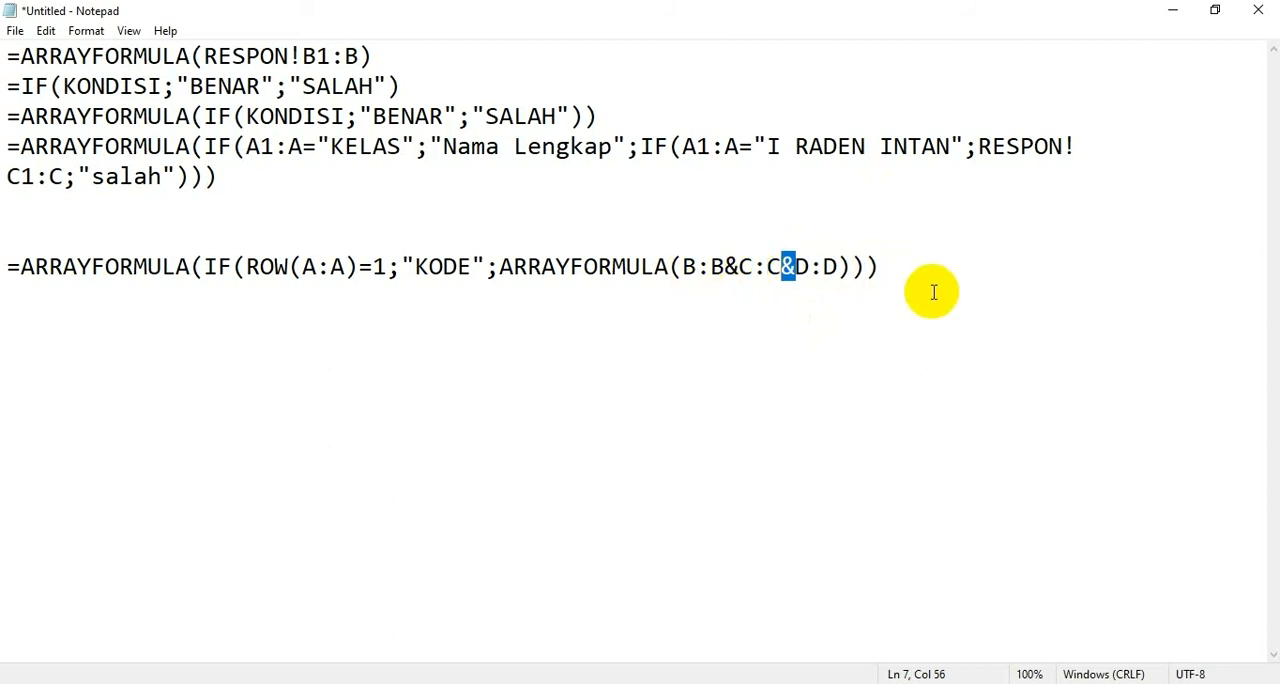
left_click_drag(905, 272, 10, 268)
key("ctrl+c")
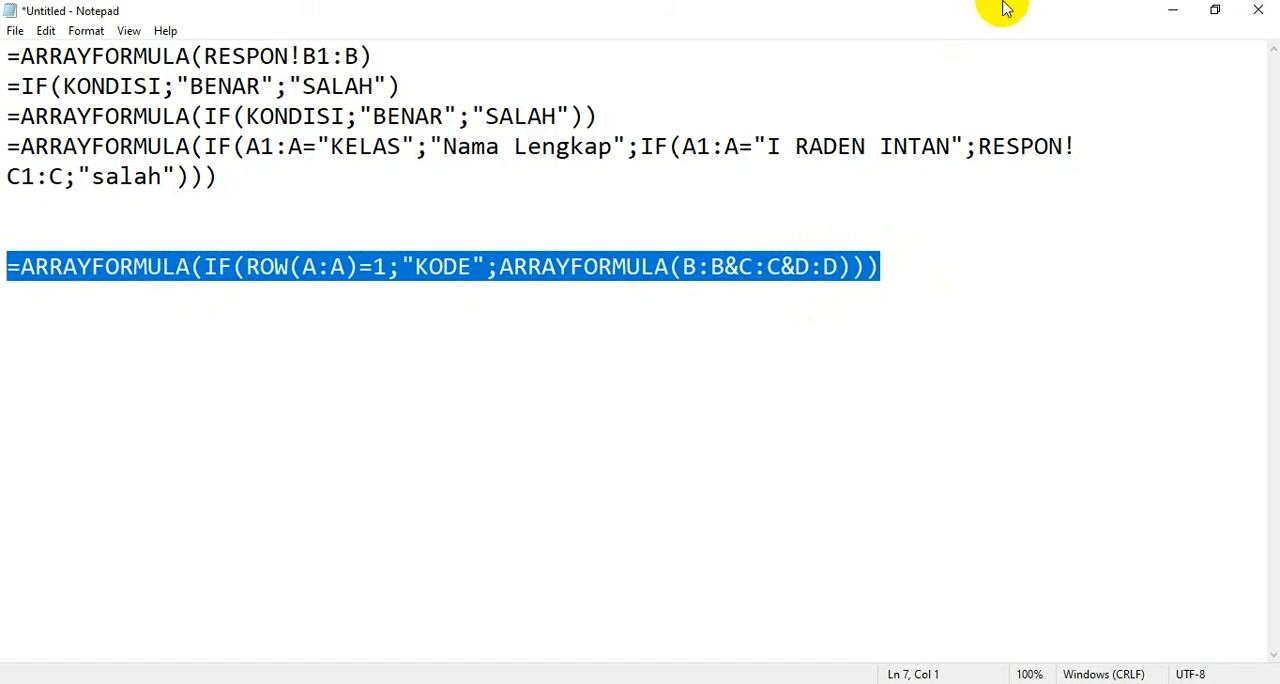
left_click(1173, 10)
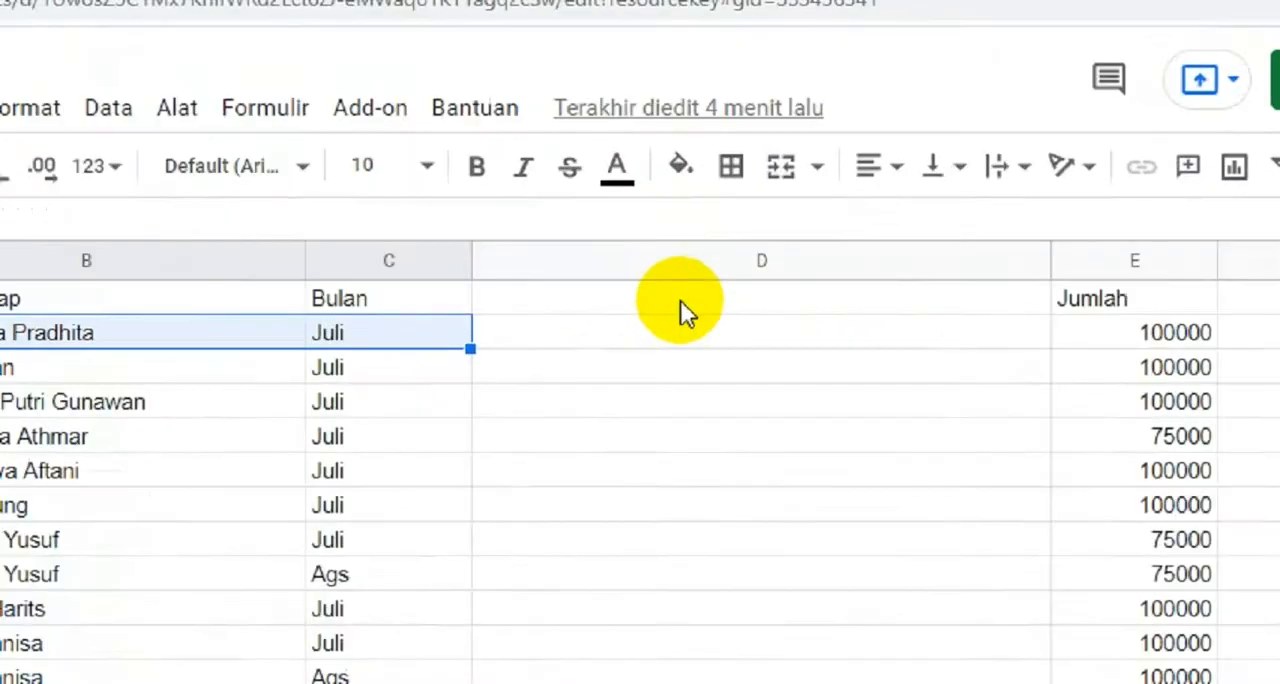
left_click(680, 310)
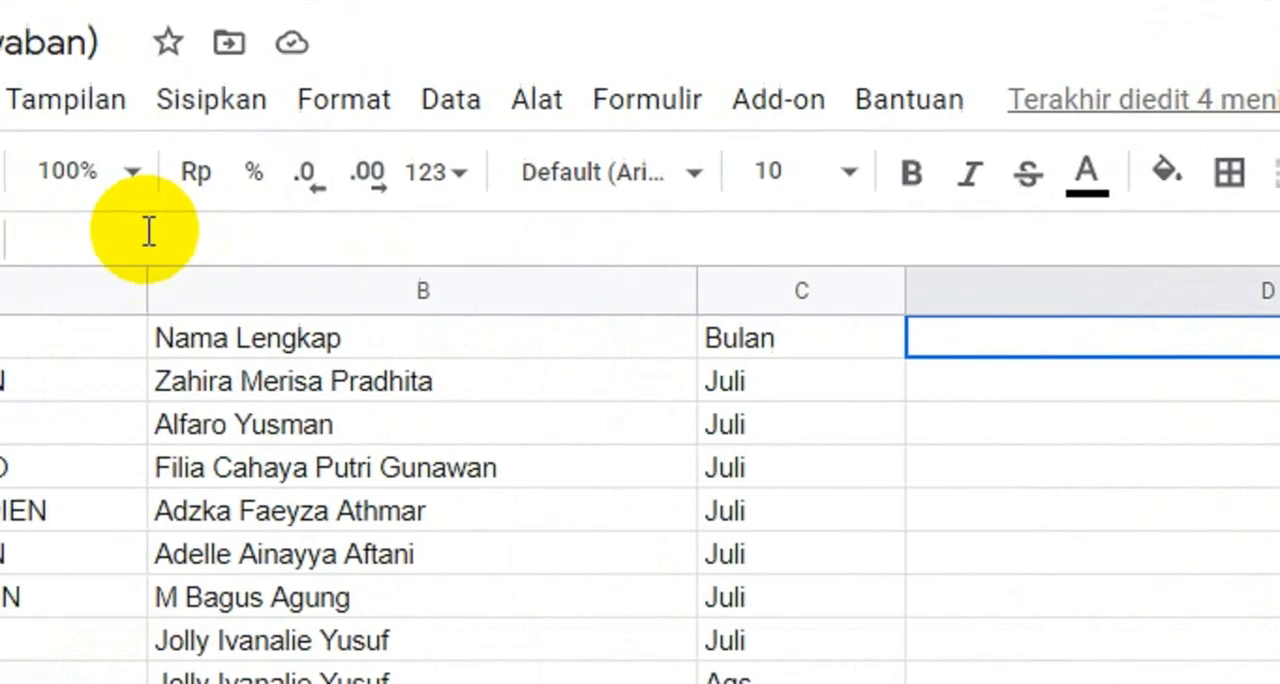
left_click(148, 235)
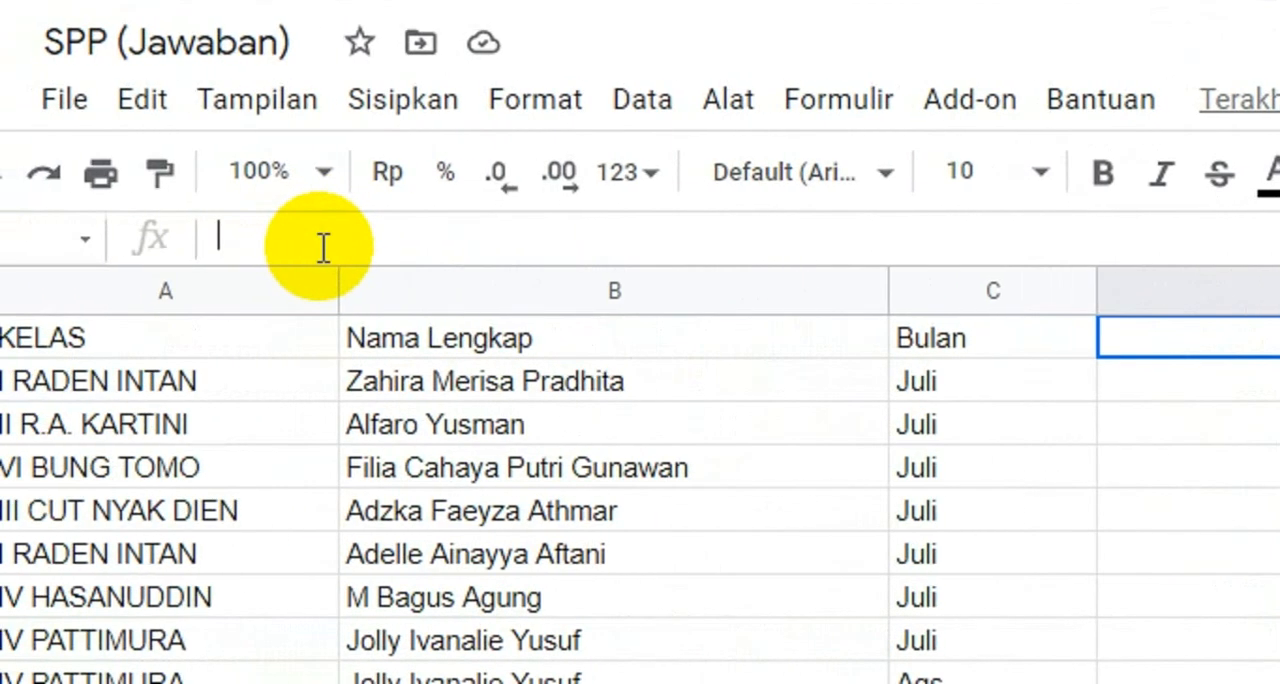
key("ctrl+v")
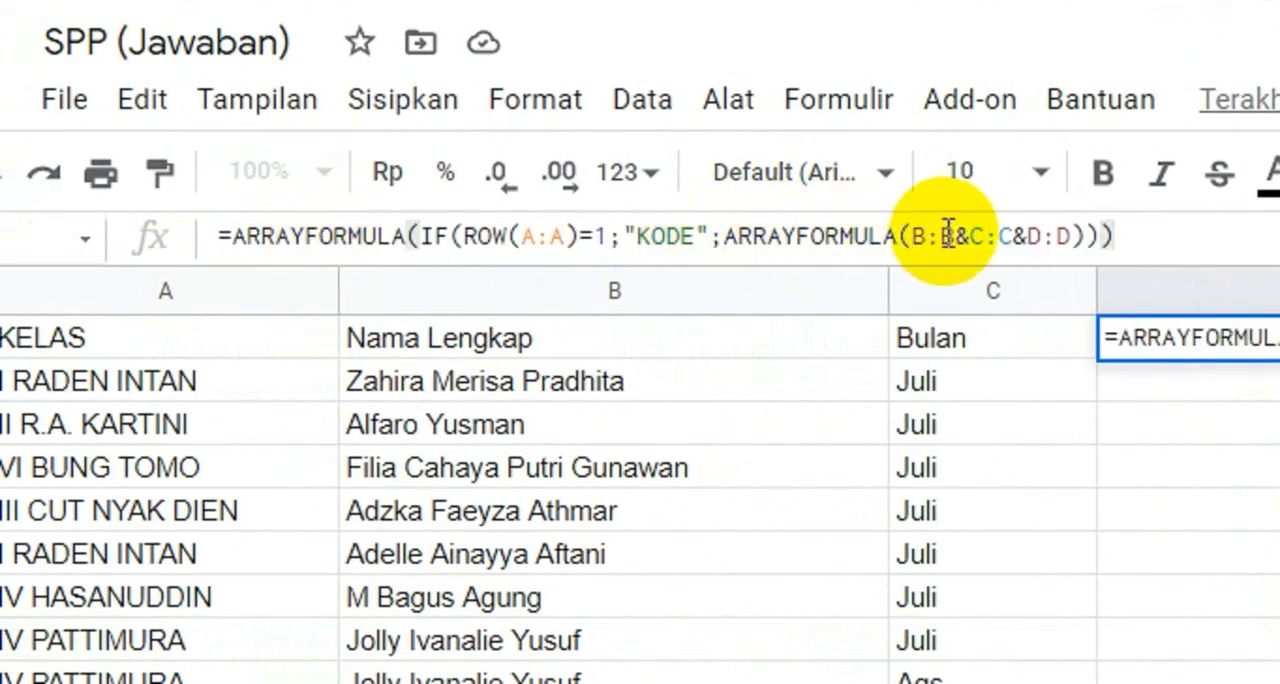
left_click(1125, 236)
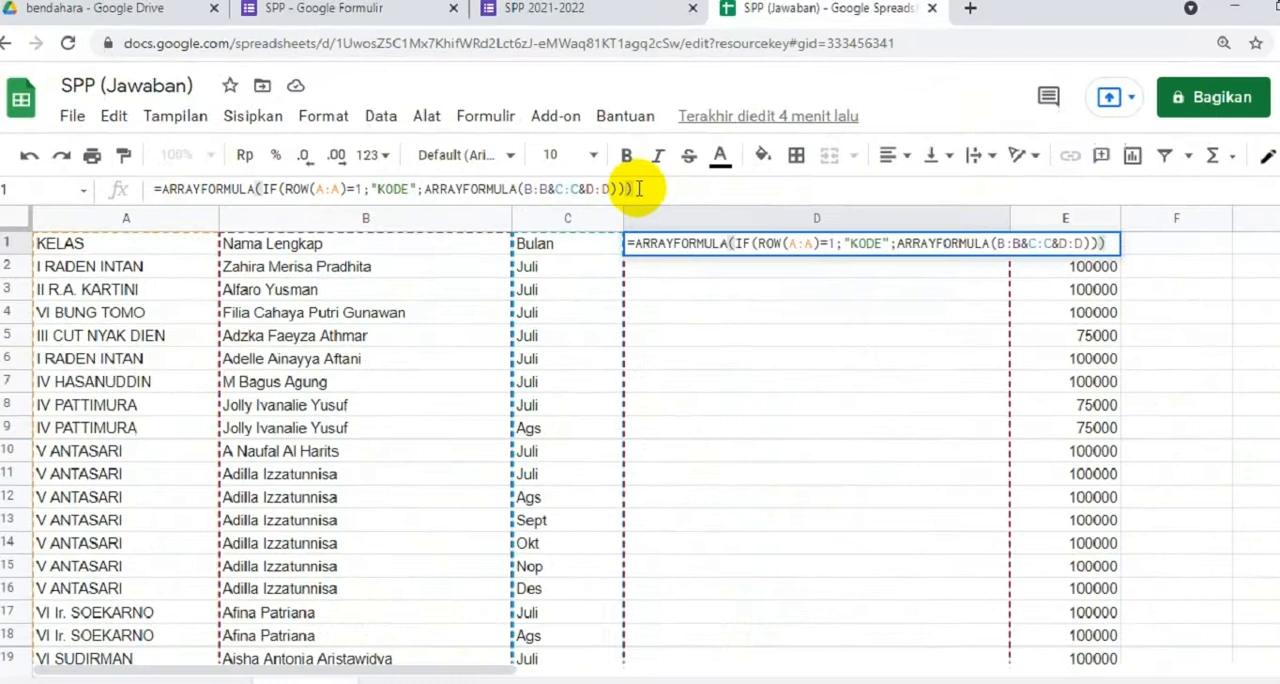
key("Return")
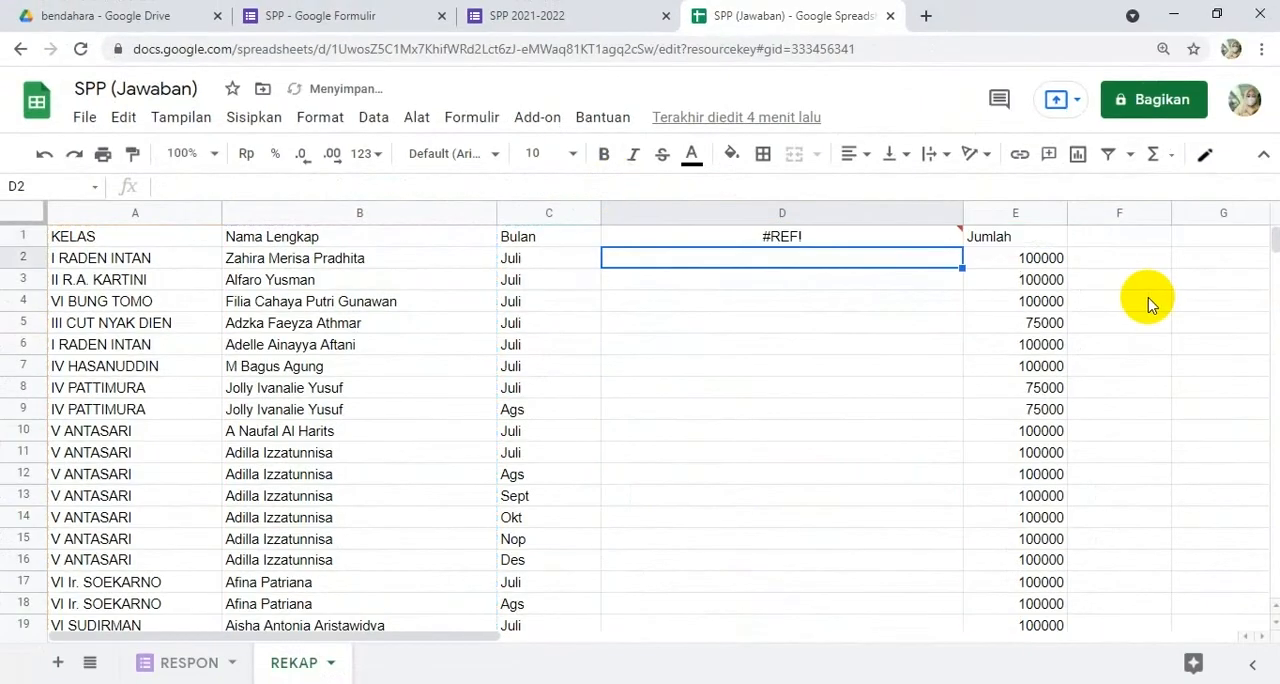
Step: Change the first joined reference in D1's inner ARRAYFORMULA to A:A
left_click(795, 240)
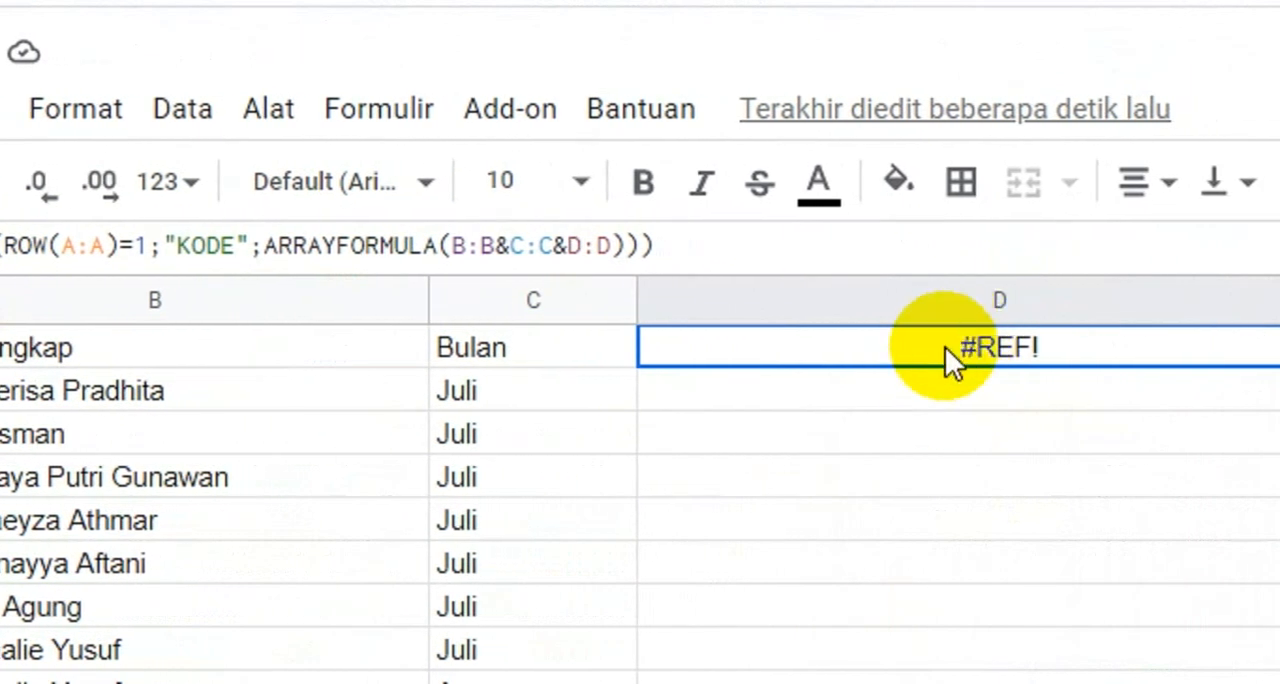
left_click(463, 246)
key("BackSpace")
type("A")
key("Delete")
type("A")
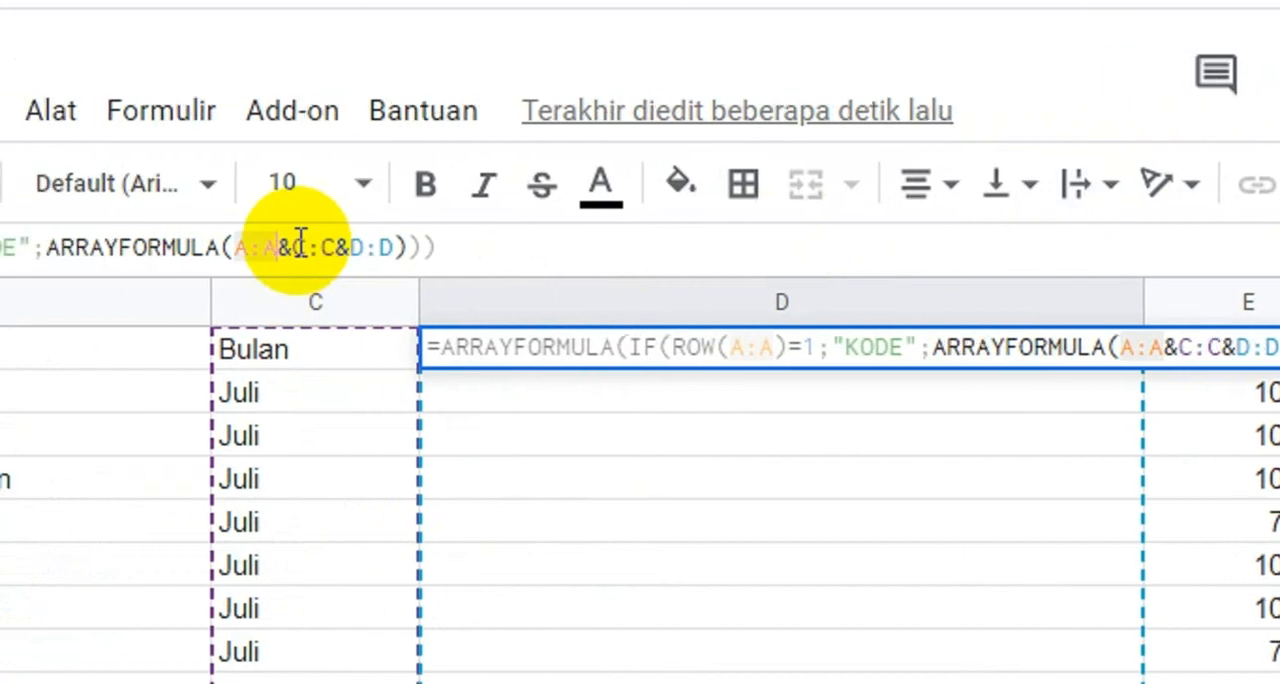
Step: Change the second and third joined references in D1's formula to B:B and C:C, and commit the formula
left_click(190, 246)
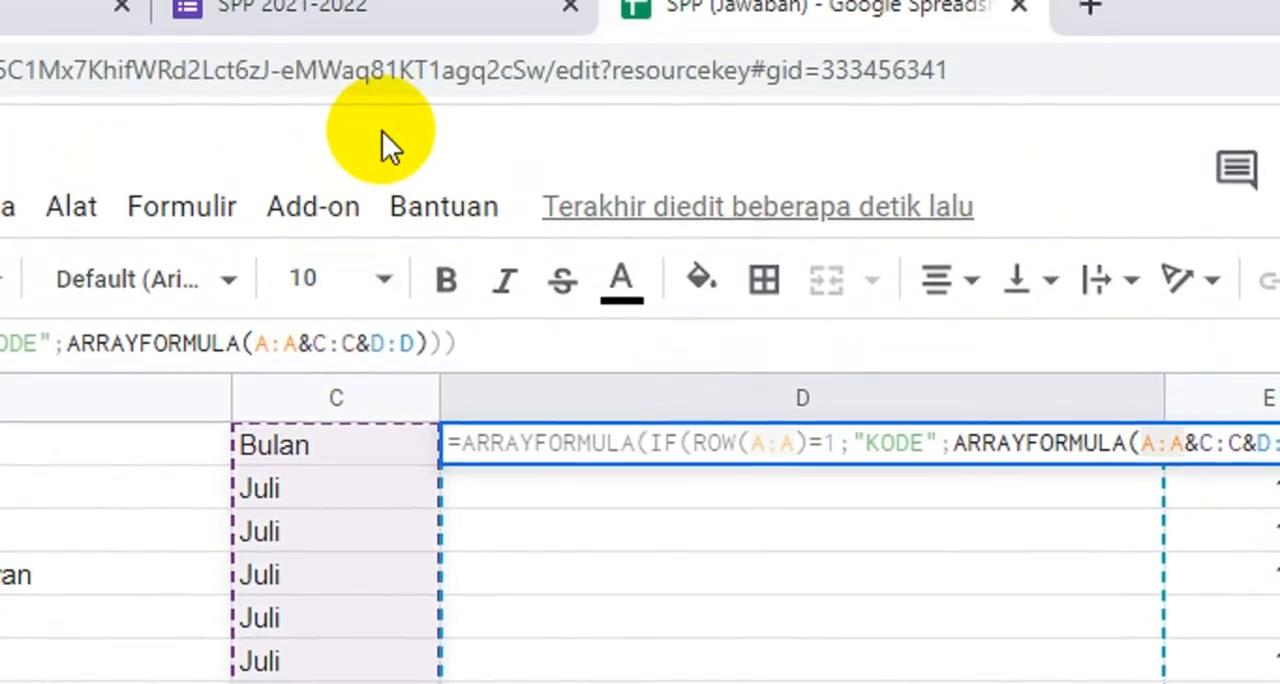
key("Delete")
type("B")
key("Right")
key("Right")
key("BackSpace")
type("B")
key("Right")
key("Delete")
type("C")
key("Right")
key("Delete")
type("C")
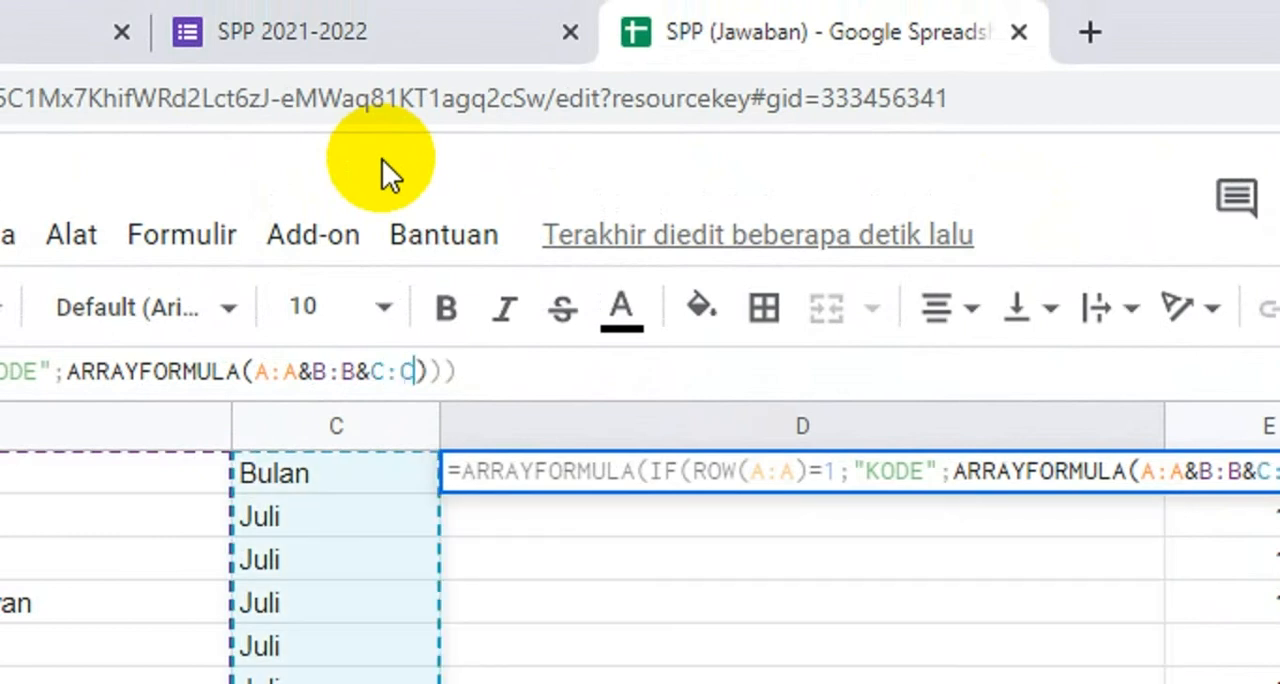
key("Right")
key("Right")
key("Right")
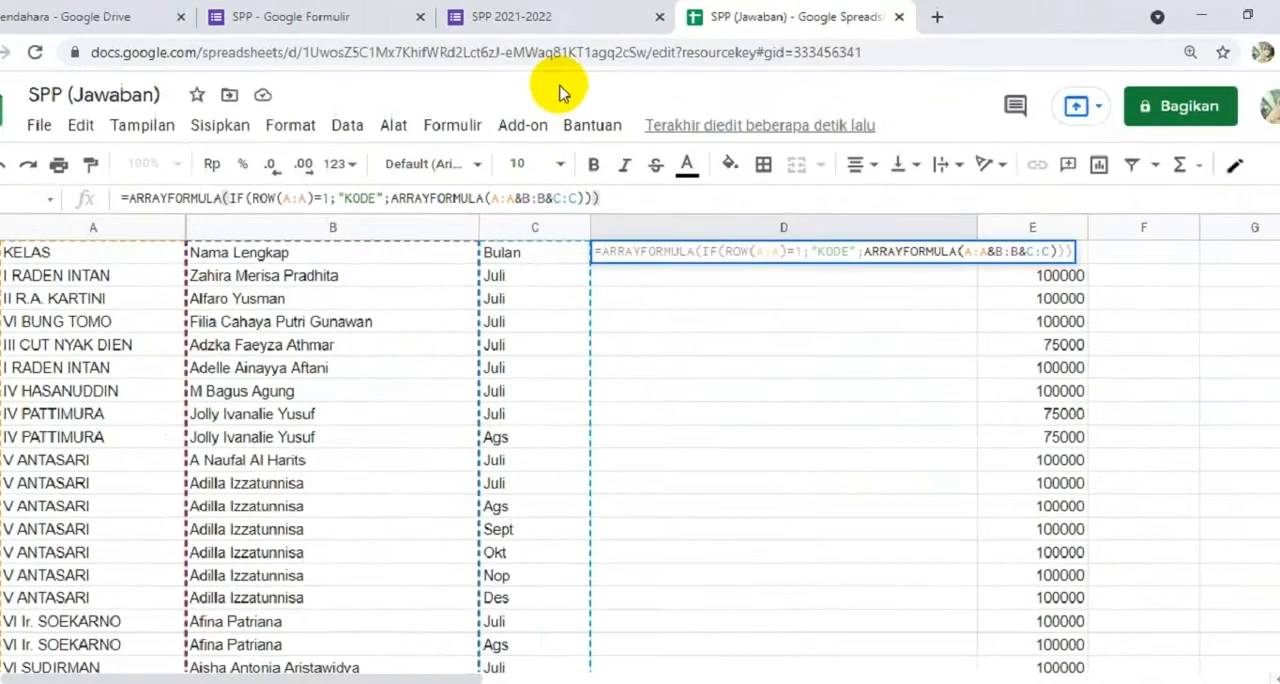
key("Return")
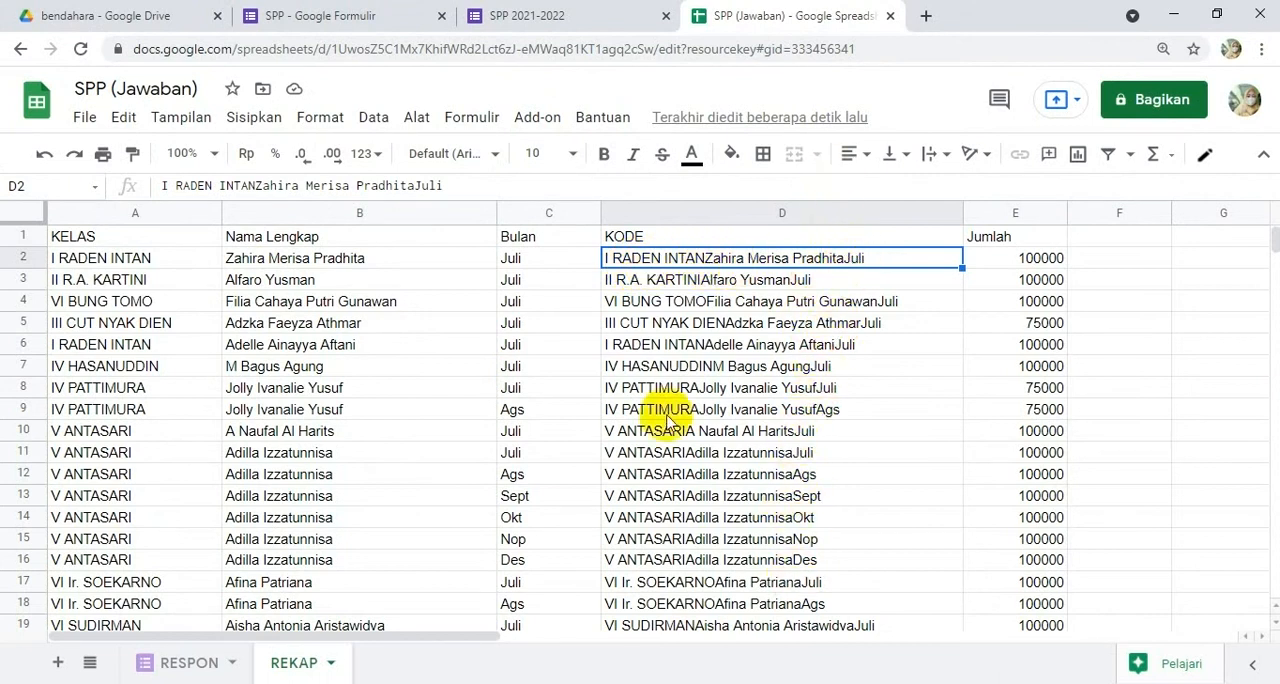
Step: Make the header row A1:E1 of the REKAP sheet bold
left_click(100, 238)
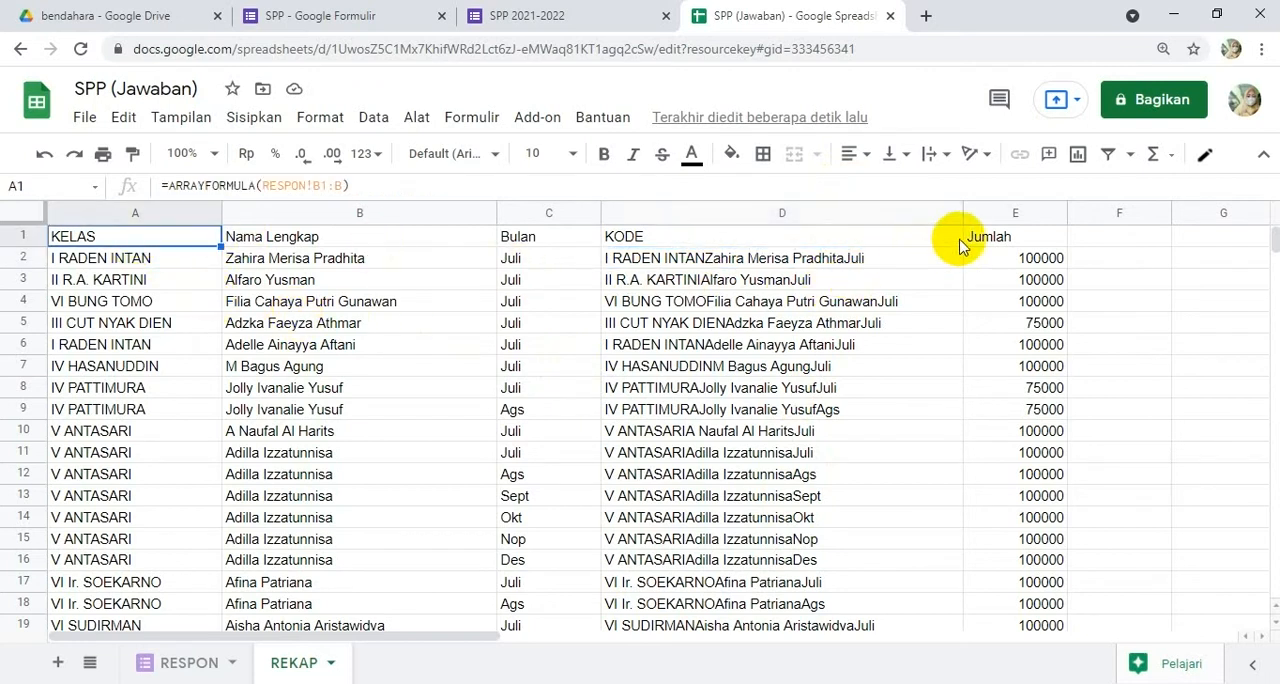
left_click(976, 243, "shift")
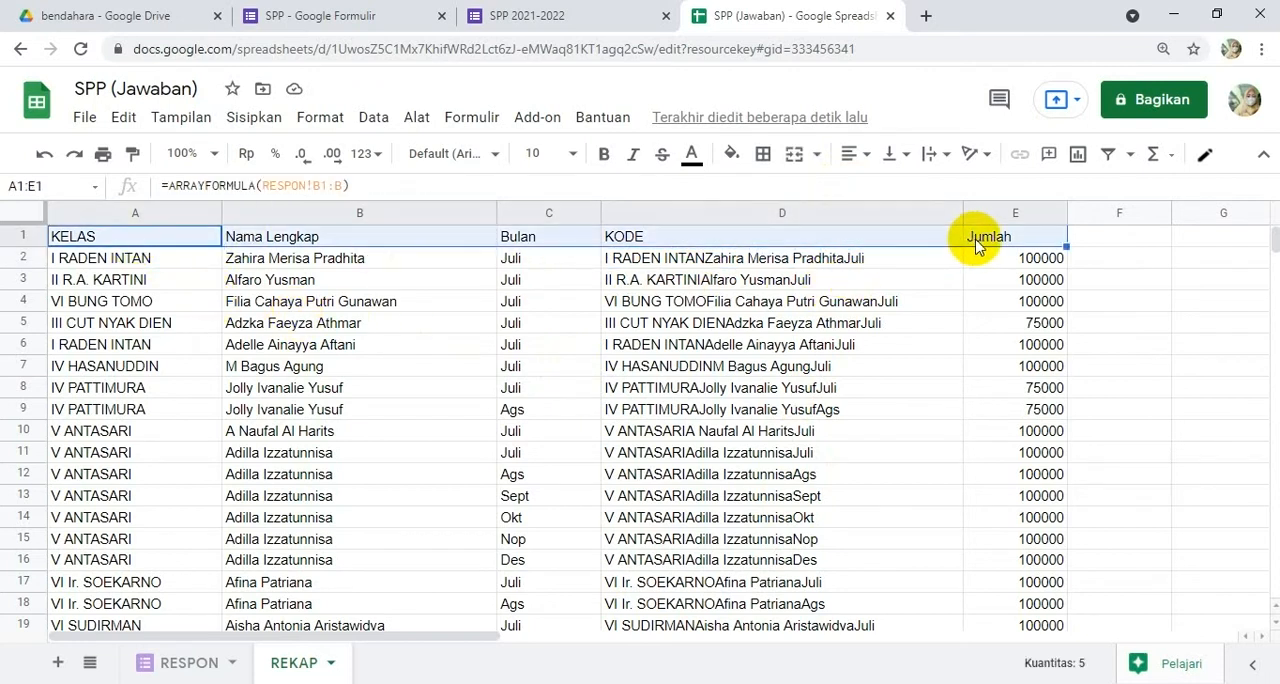
left_click(600, 160)
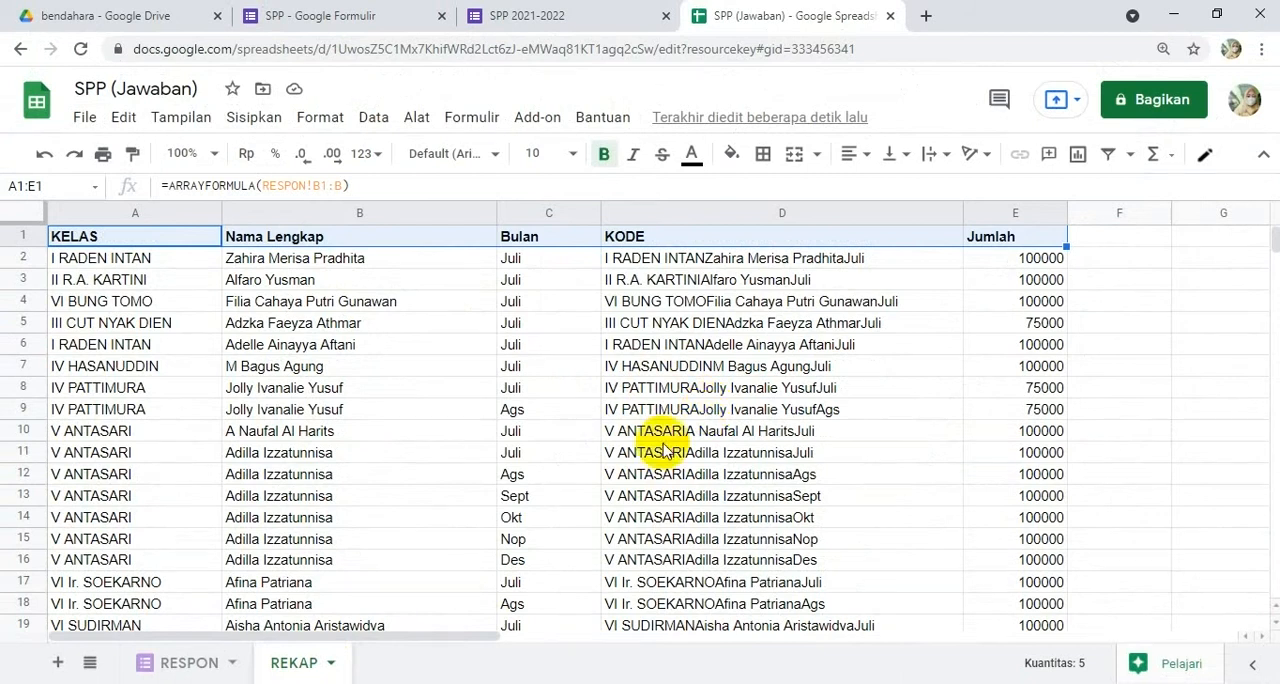
Step: Add a new sheet to the spreadsheet and rename it HASIL
left_click(59, 665)
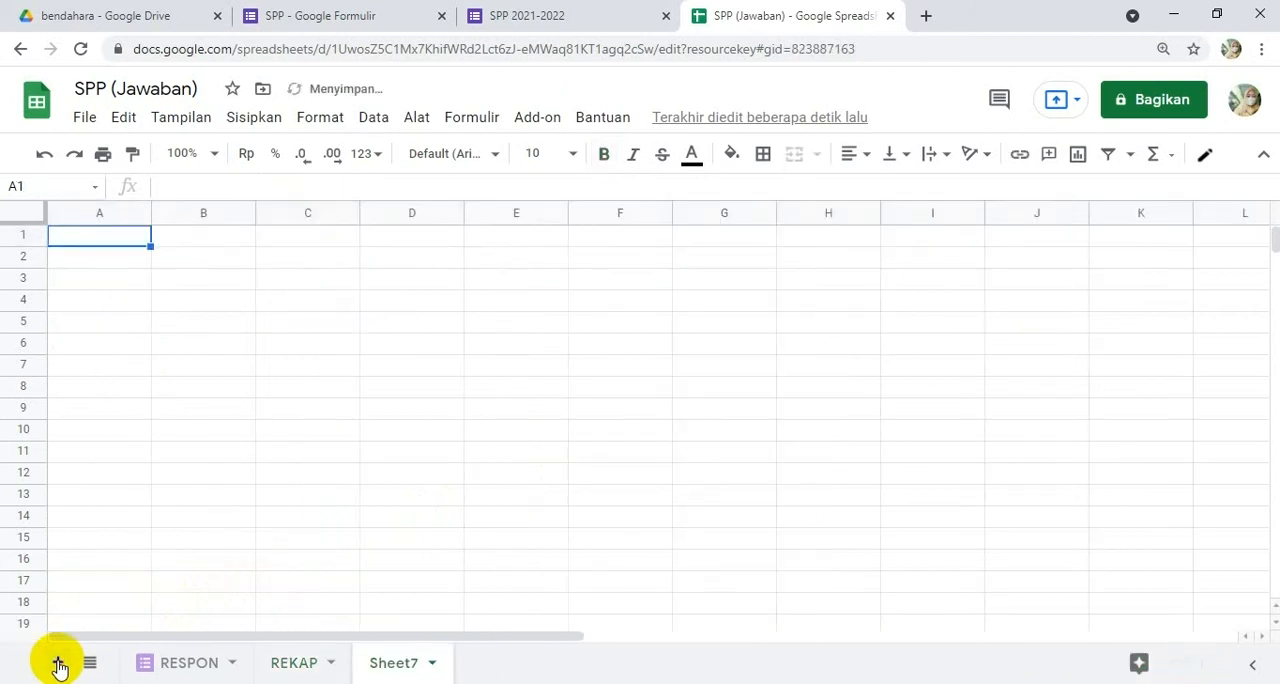
left_click(431, 664)
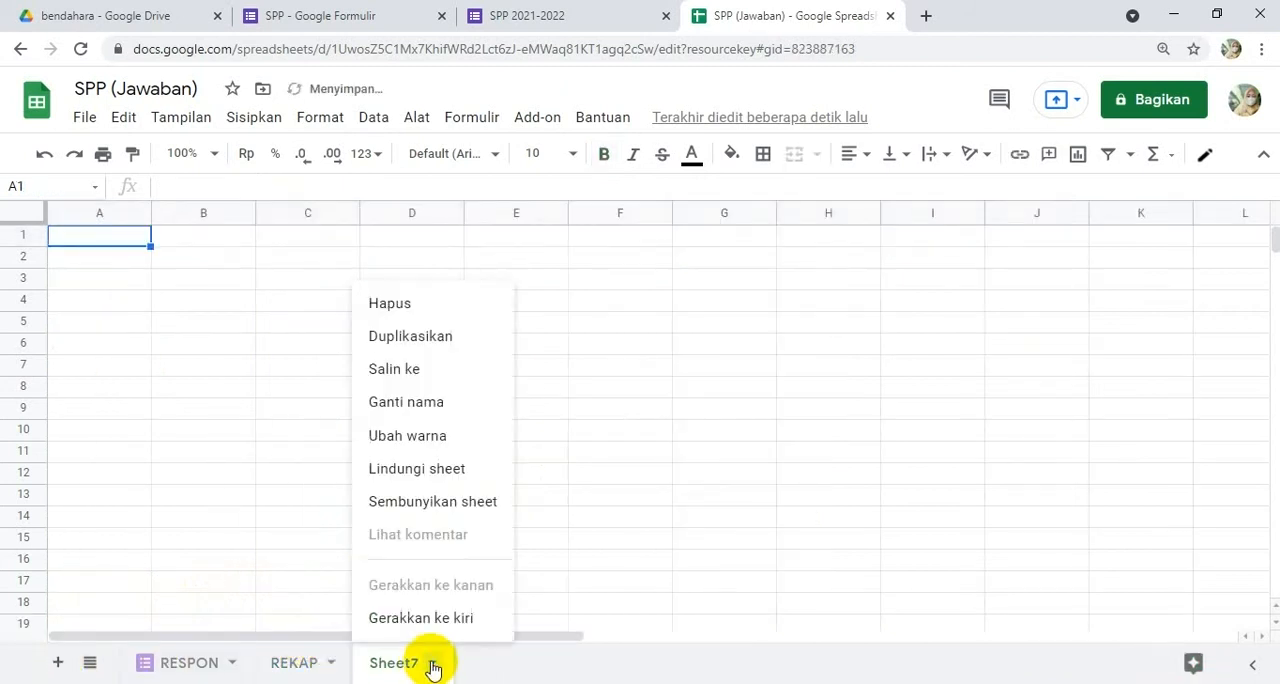
left_click(435, 403)
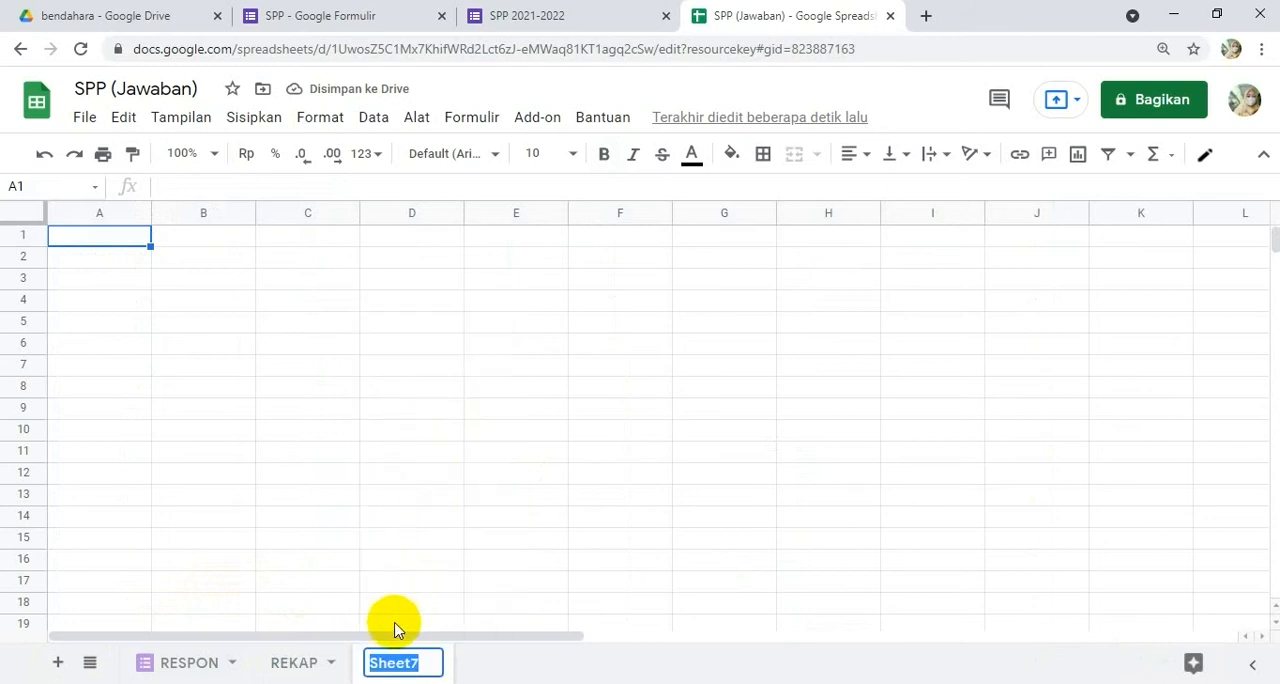
type("HASIL")
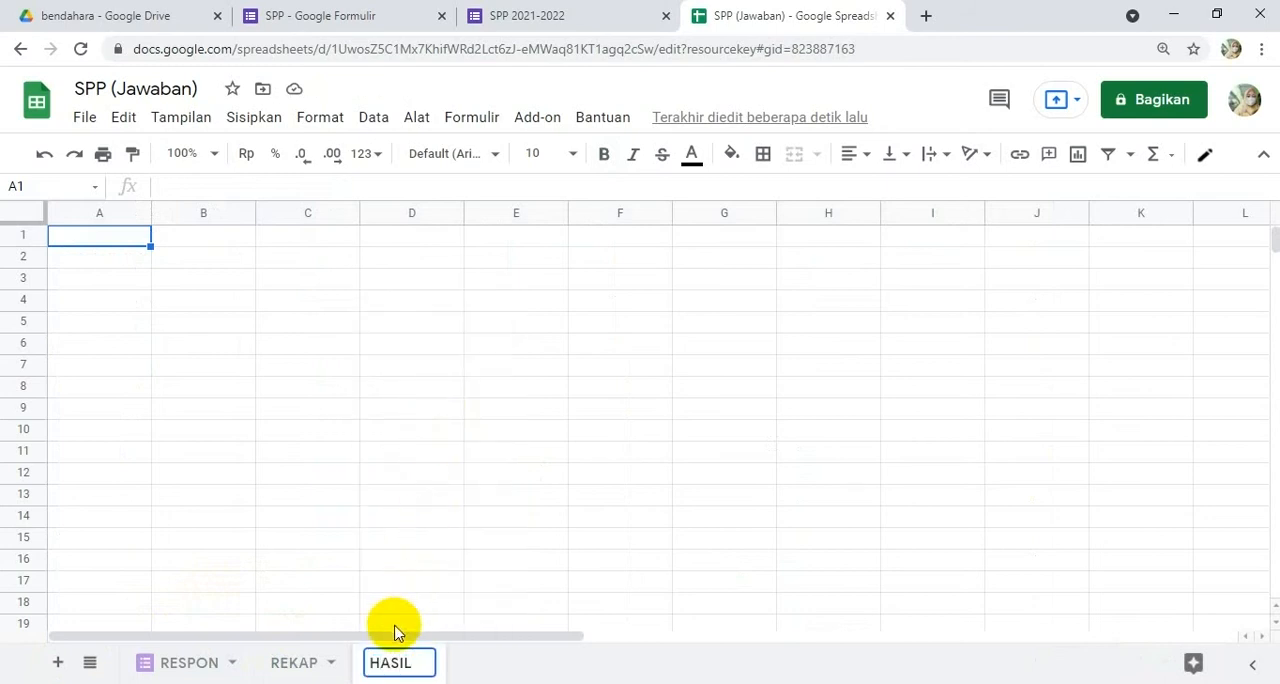
left_click(405, 368)
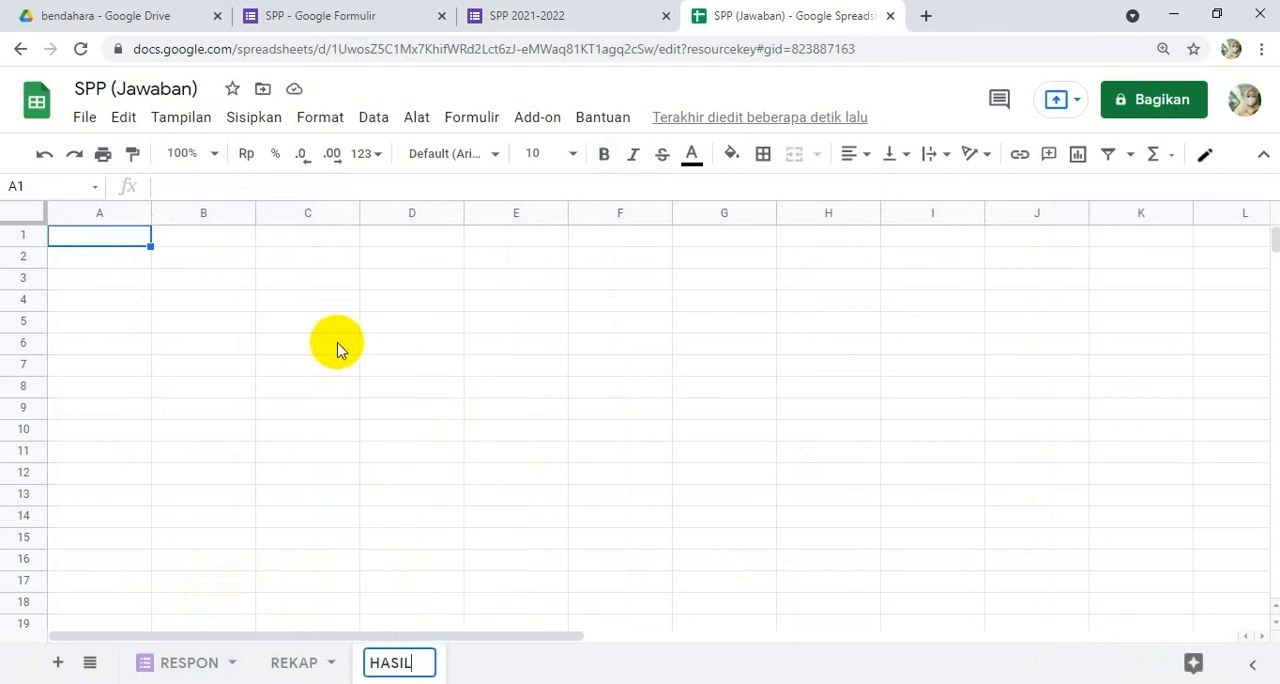
Step: Enter the headers KELAS in A1 and NAMA LENGKAP in B1 of the HASIL sheet
left_click(130, 244)
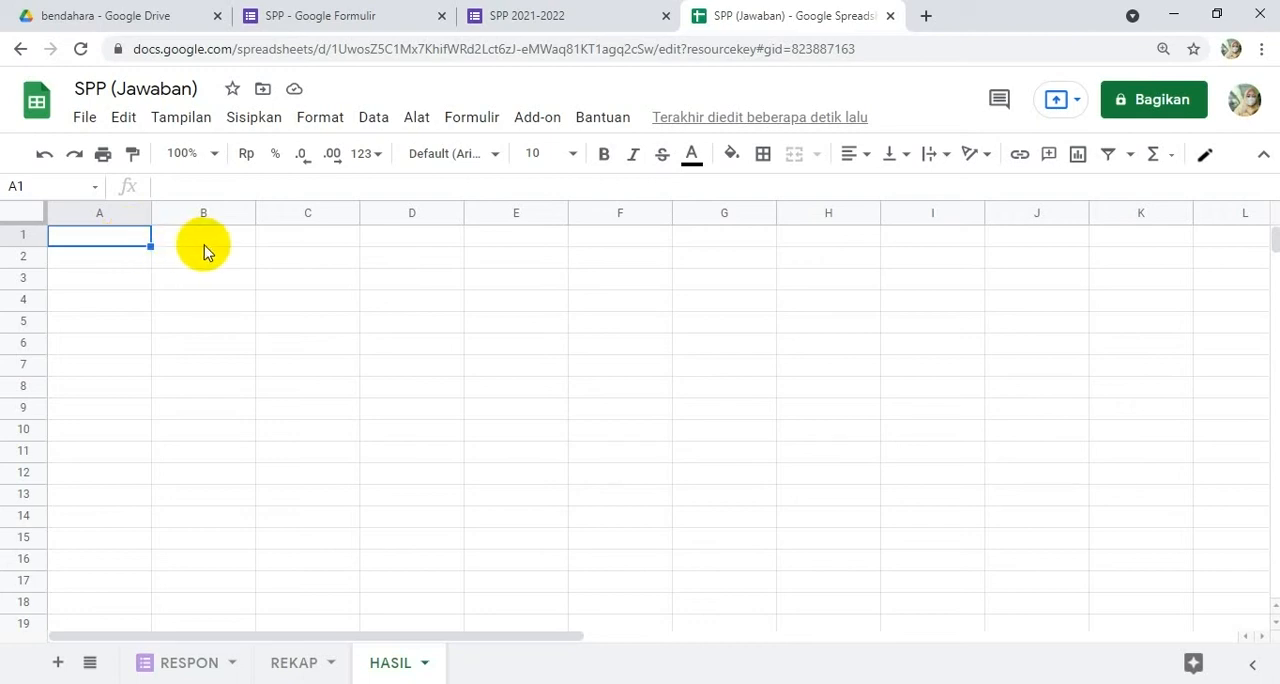
type("KELAS")
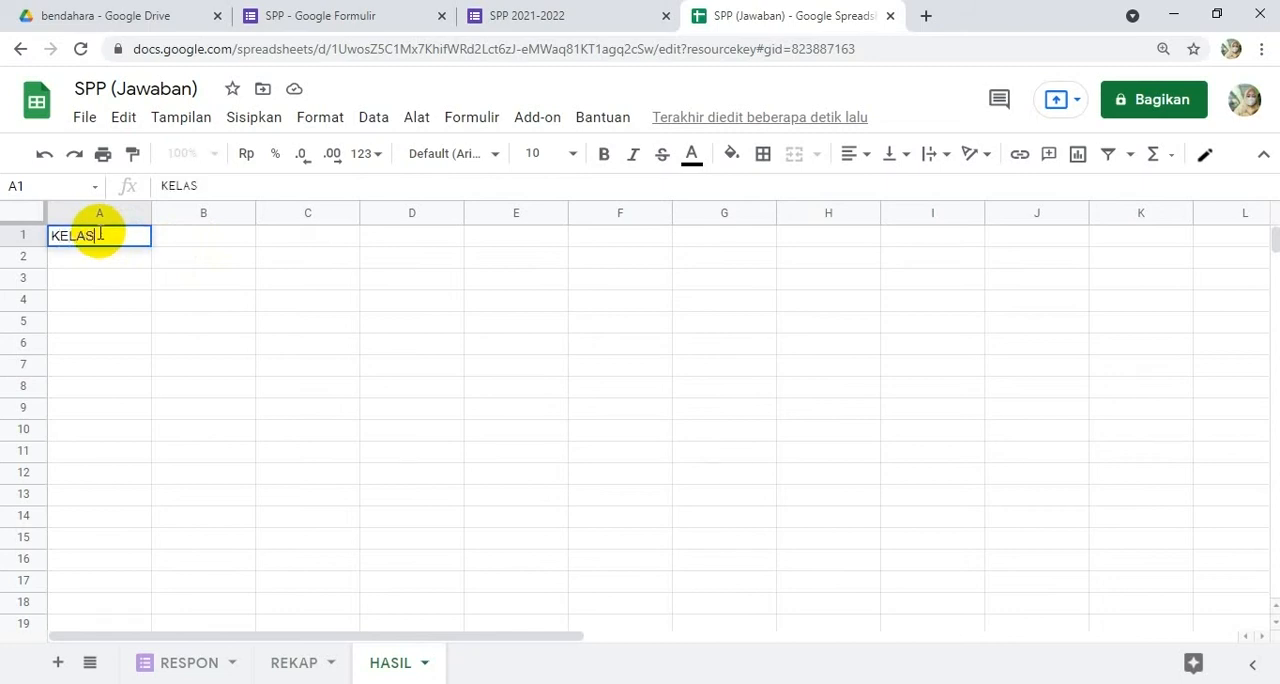
key("Tab")
type("NAMA lEN")
key("BackSpace")
type("LENG")
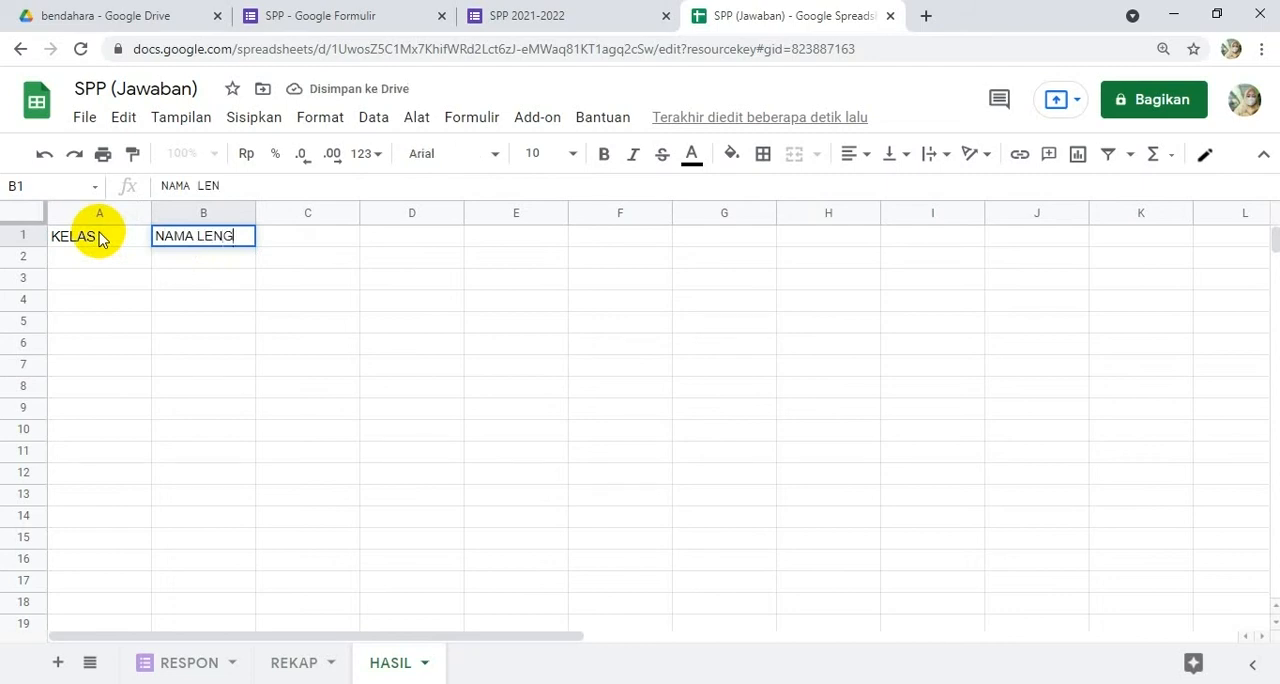
type("KAP")
key("Tab")
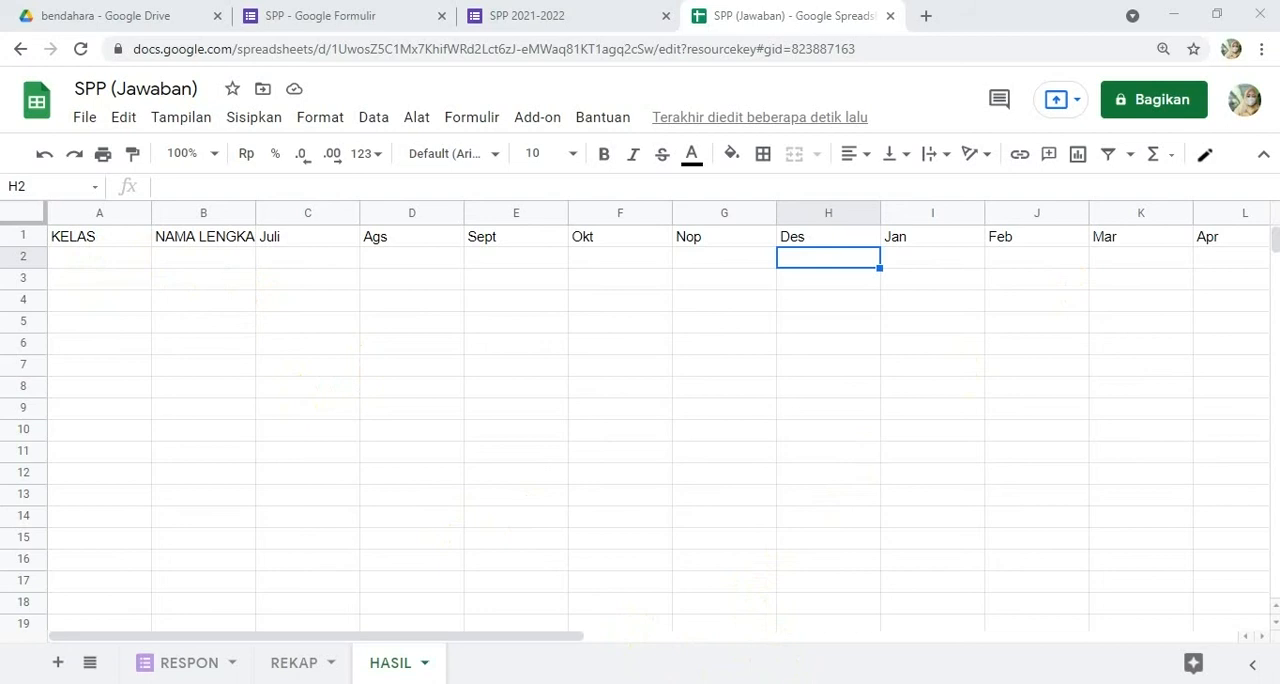
Step: Paste the copied class and student name list starting at A2 and fit all column widths to their contents
left_click(99, 257)
key("ctrl+v")
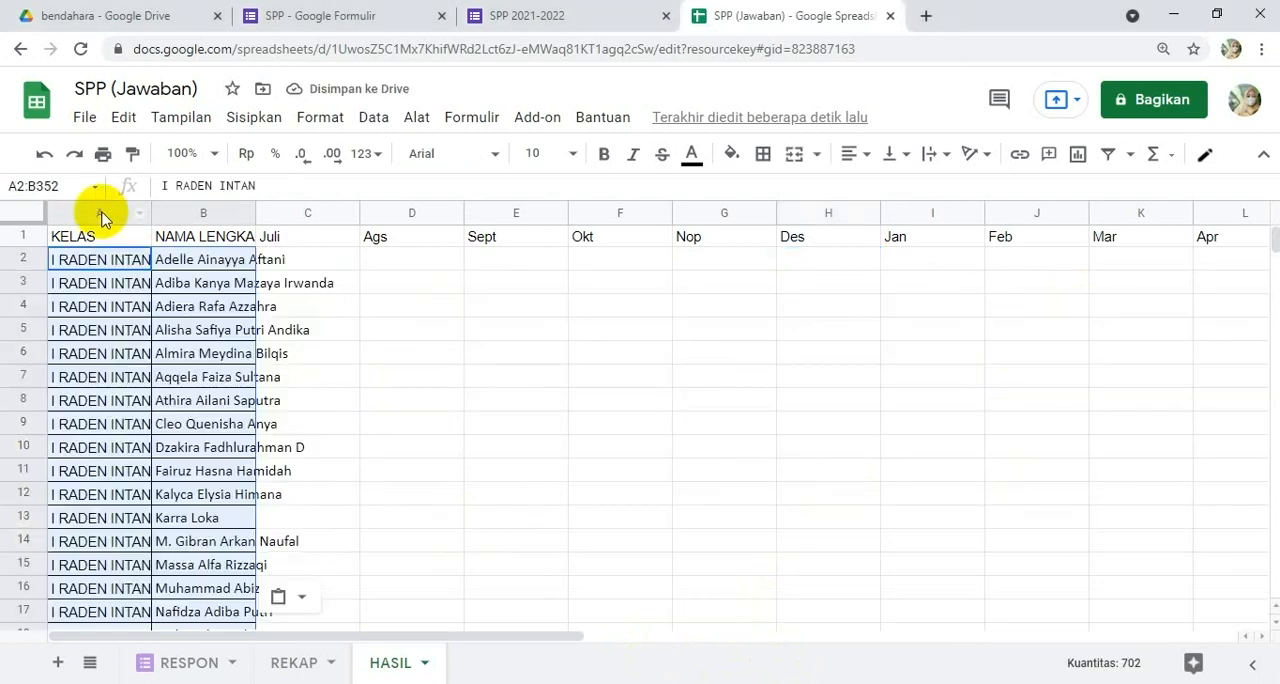
left_click(119, 212)
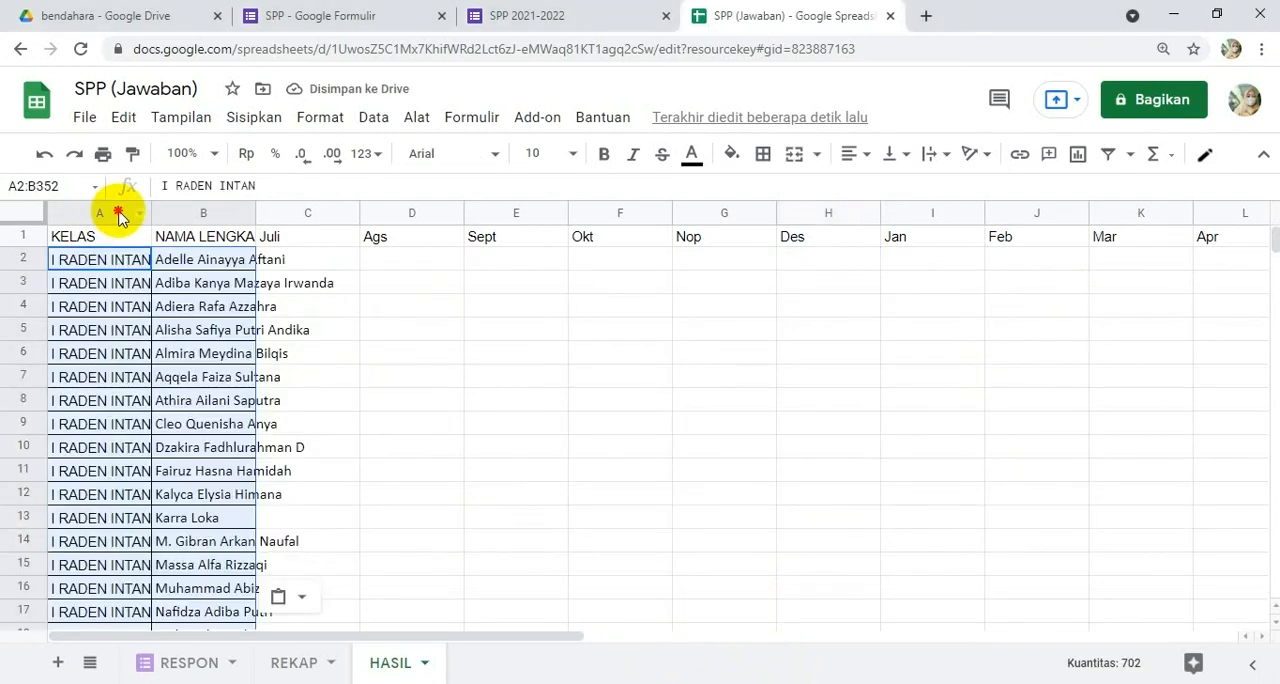
key("ctrl+a")
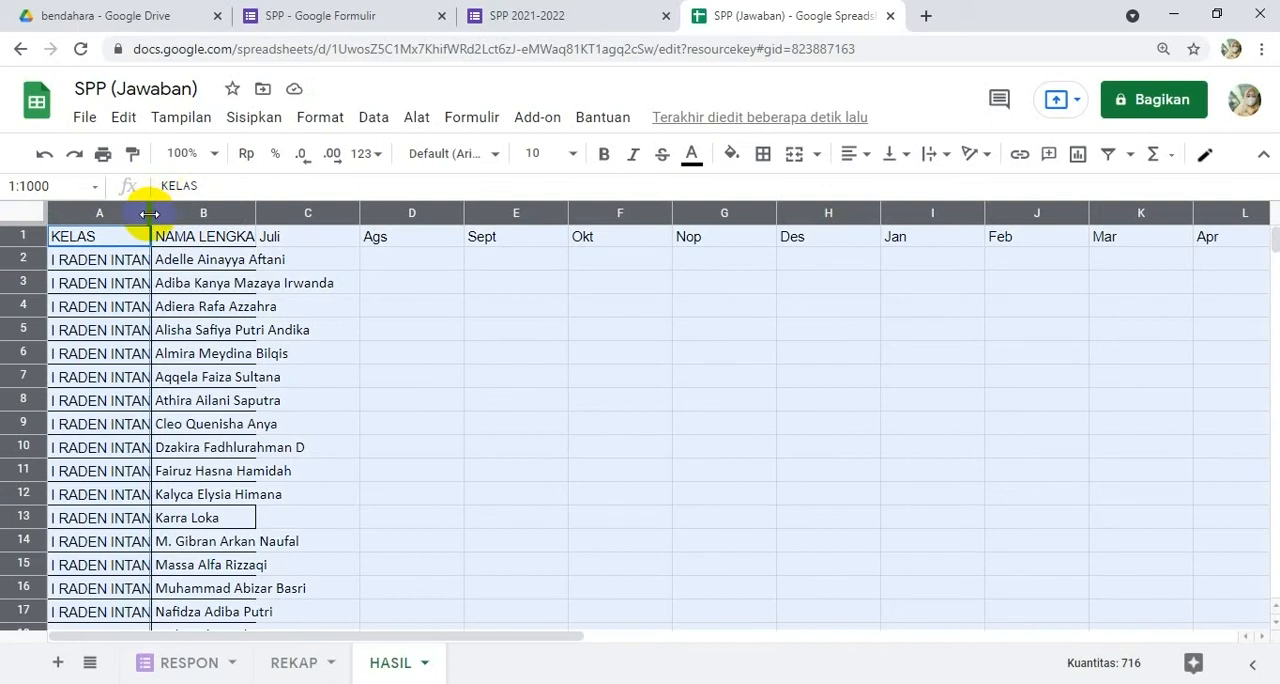
double_click(149, 213)
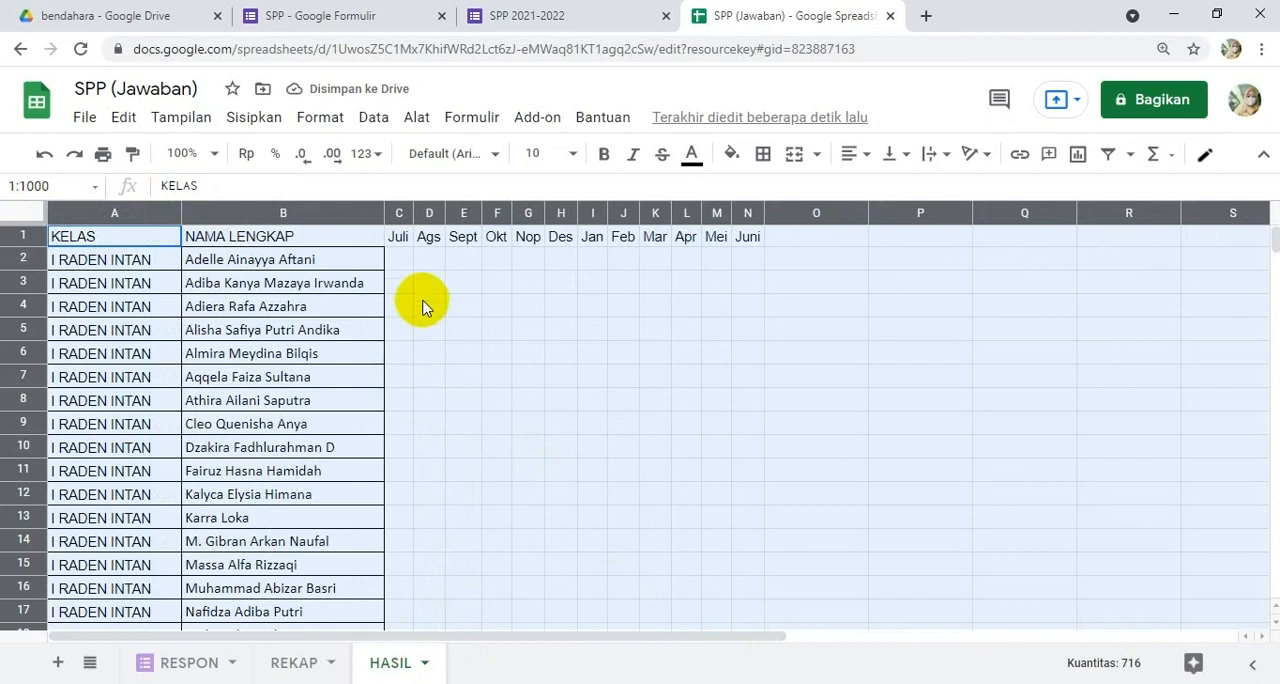
Step: Switch to Notepad and paste =ARRAYFORMULA(IFERROR(VLOOKUP($A2:$A&$B2:$B&C$1;REKAP!$D:$E;2;false);0)) below the KODE formula
left_click(407, 262)
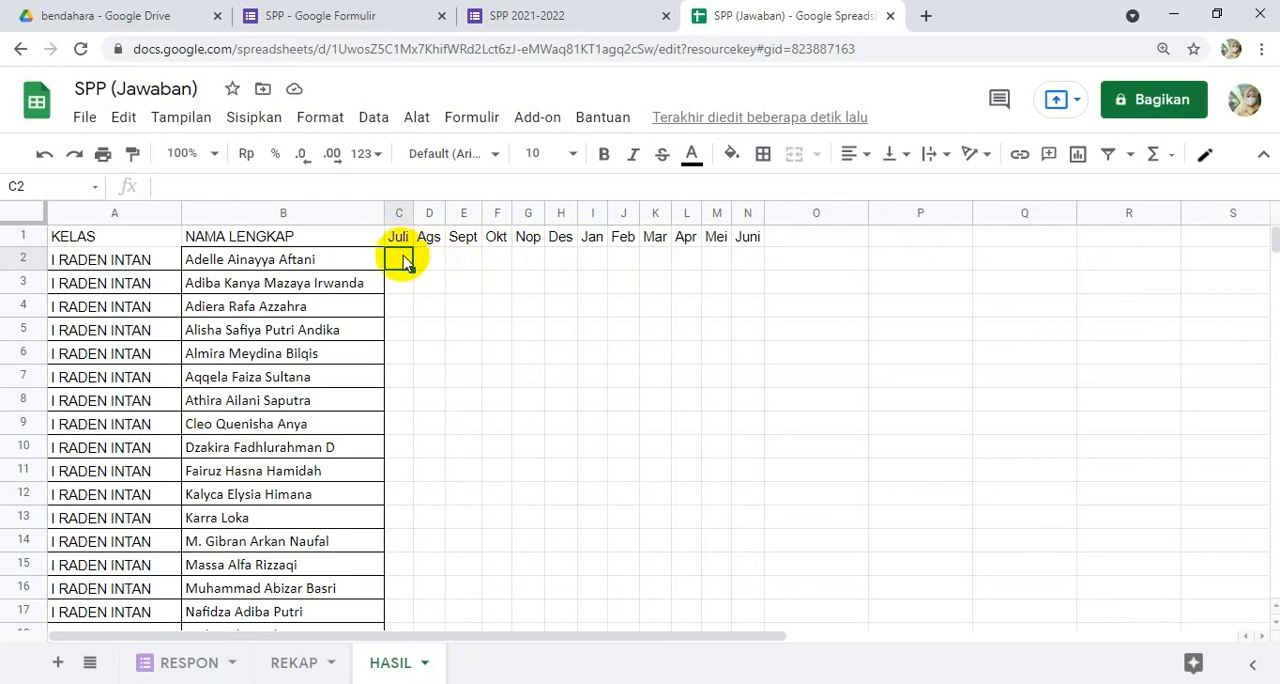
left_click(432, 263)
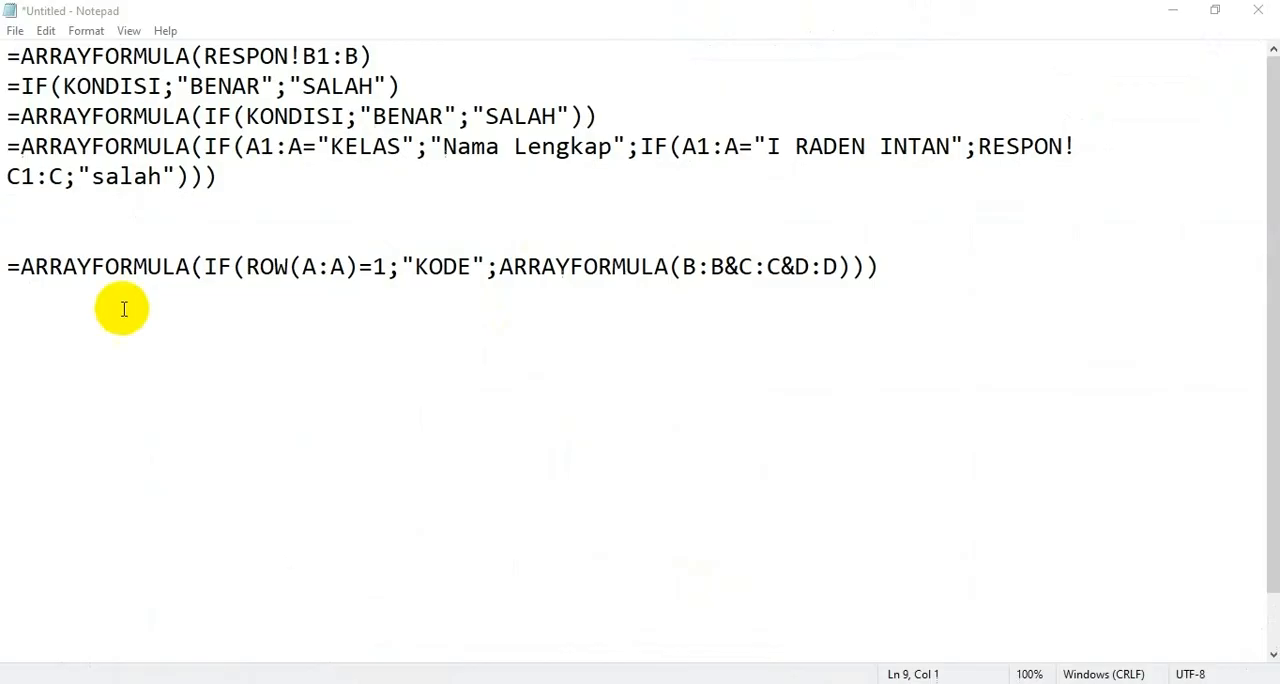
left_click(52, 347)
type("=ARRAYFORMULA(IFERROR(VLOOKUP($A2:$A&$B2:$B&C$1;REKAP!$D:$E;2;false);0))")
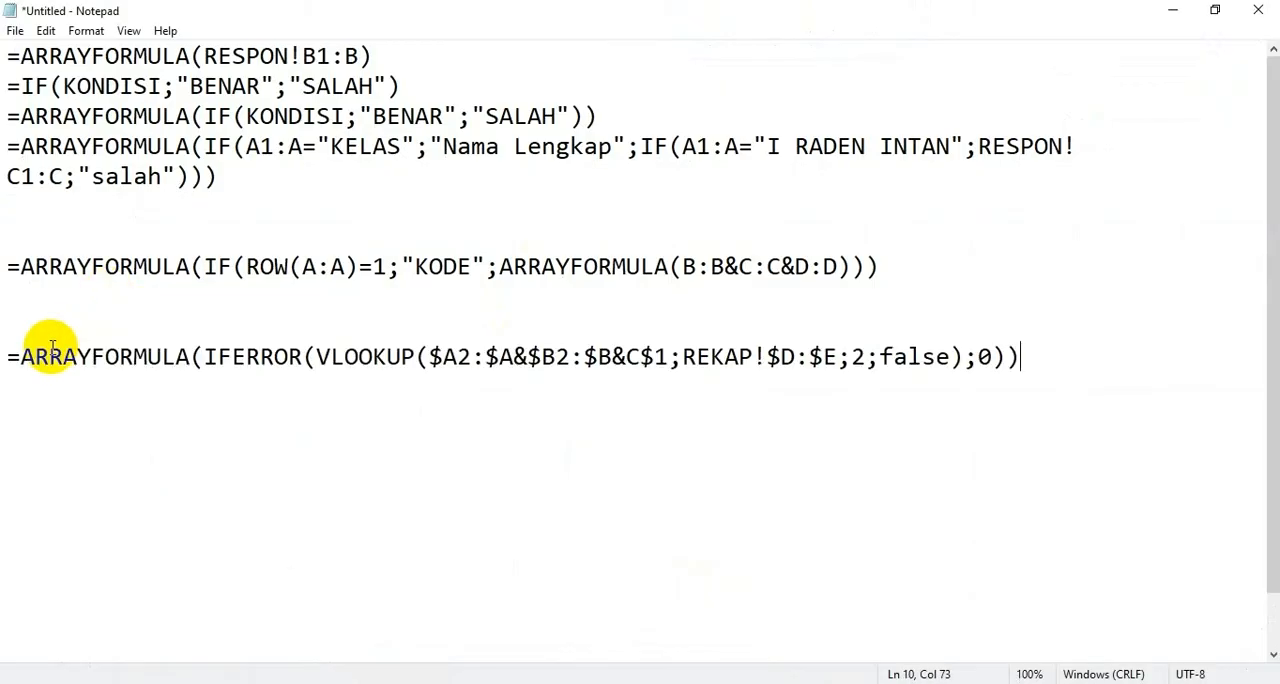
Step: Examine the VLOOKUP formula in Notepad part by part: IFERROR, the joined lookup key, the REKAP!$D:$E range, column index 2, false and the fallback 0
scroll(250, 345, "down", 1)
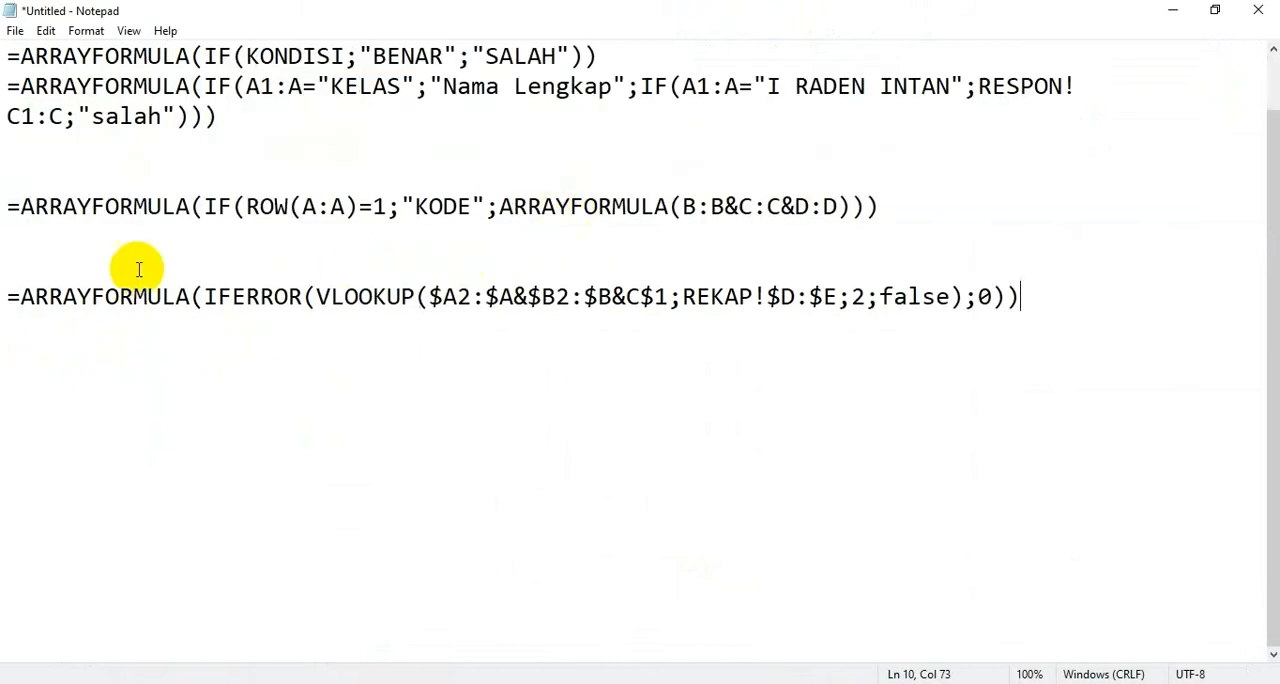
left_click_drag(21, 296, 303, 296)
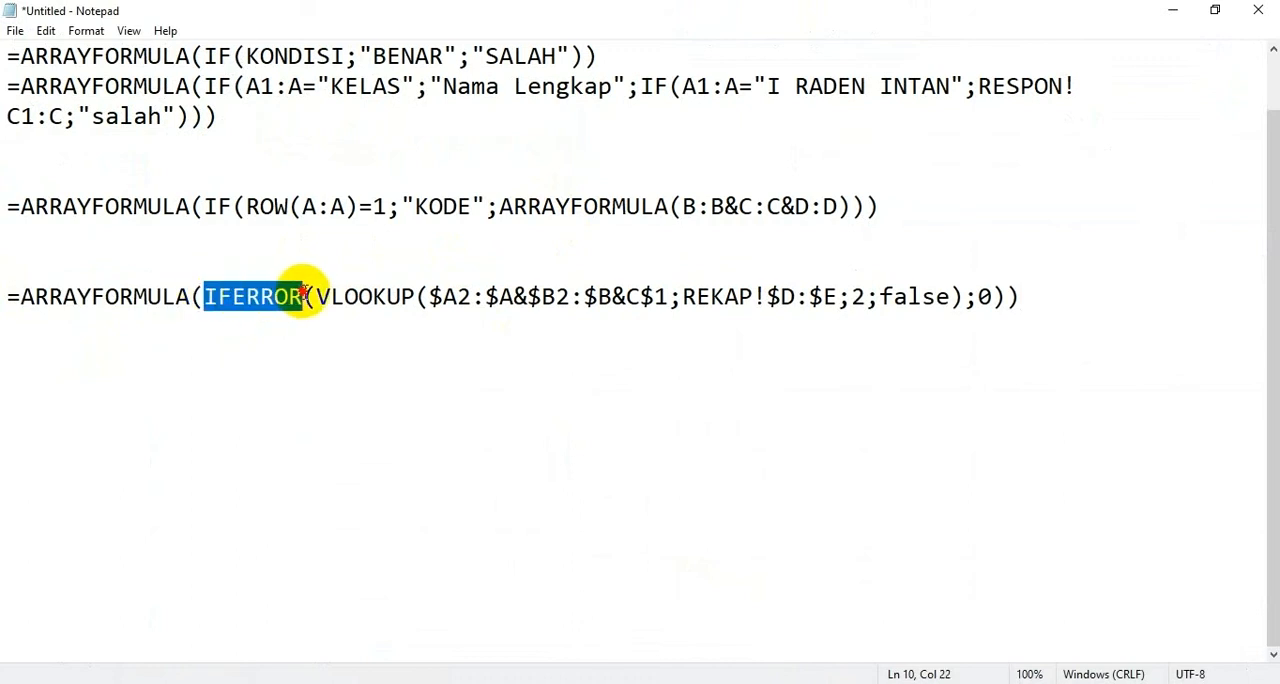
left_click(984, 296)
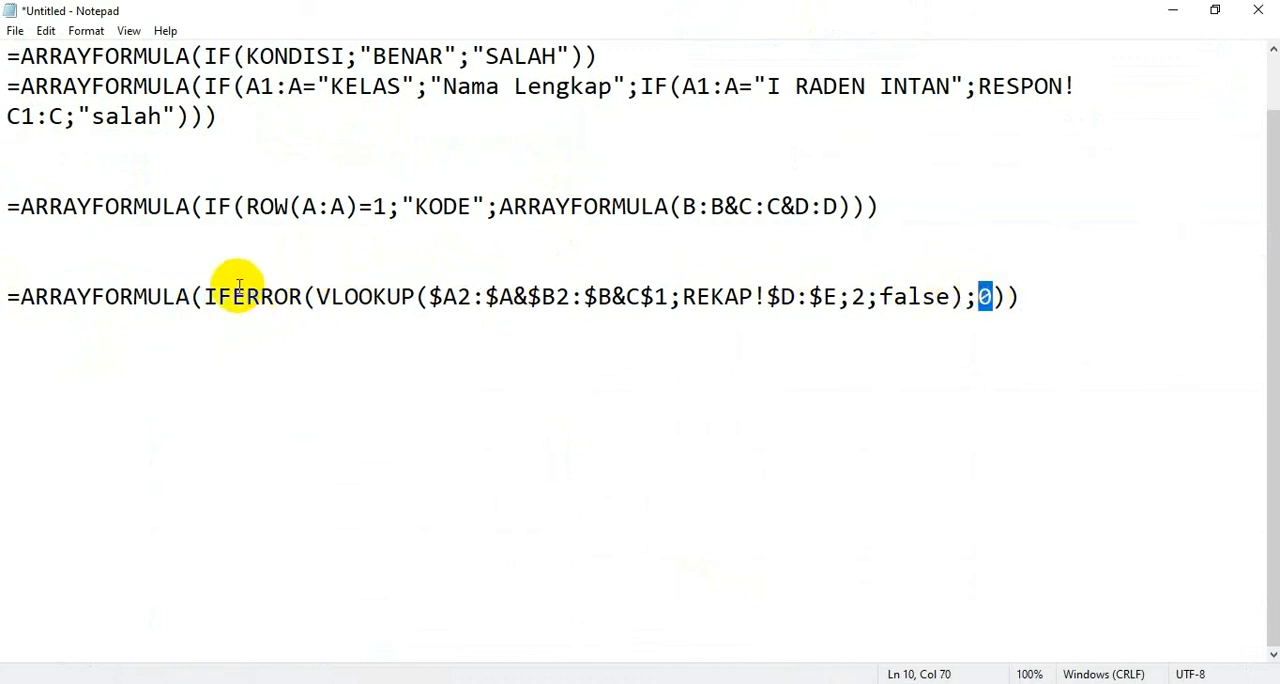
left_click_drag(320, 296, 416, 296)
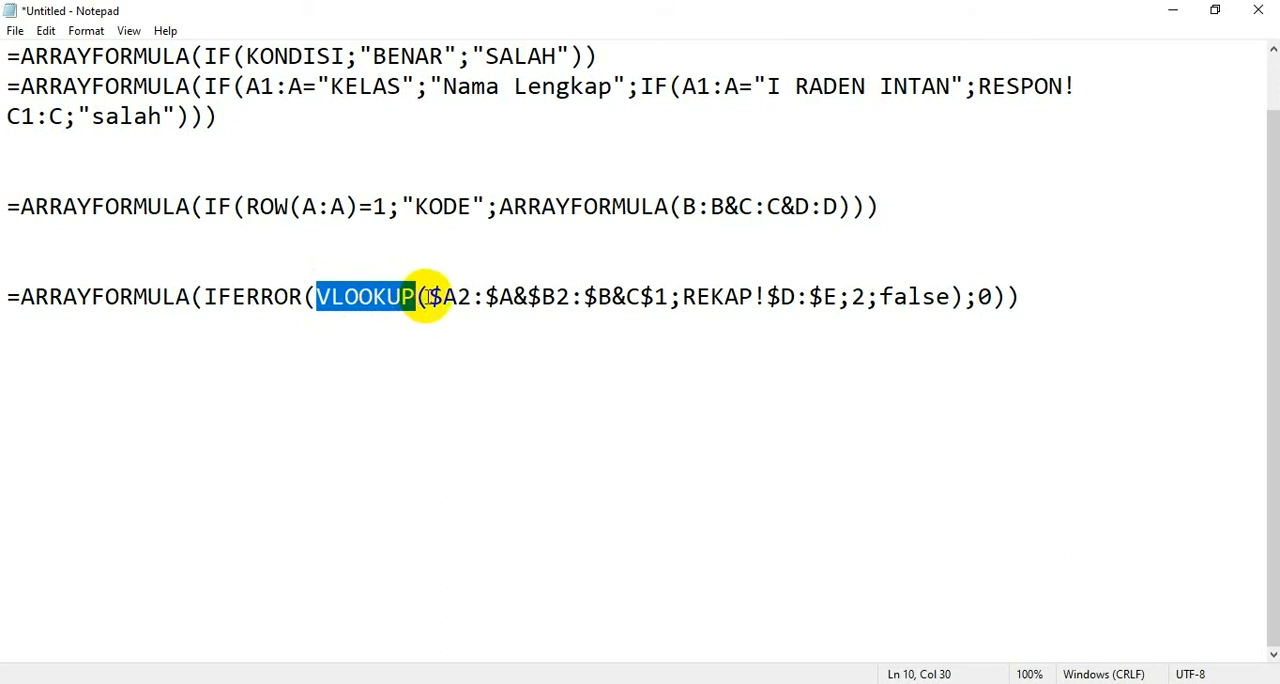
left_click_drag(429, 296, 668, 296)
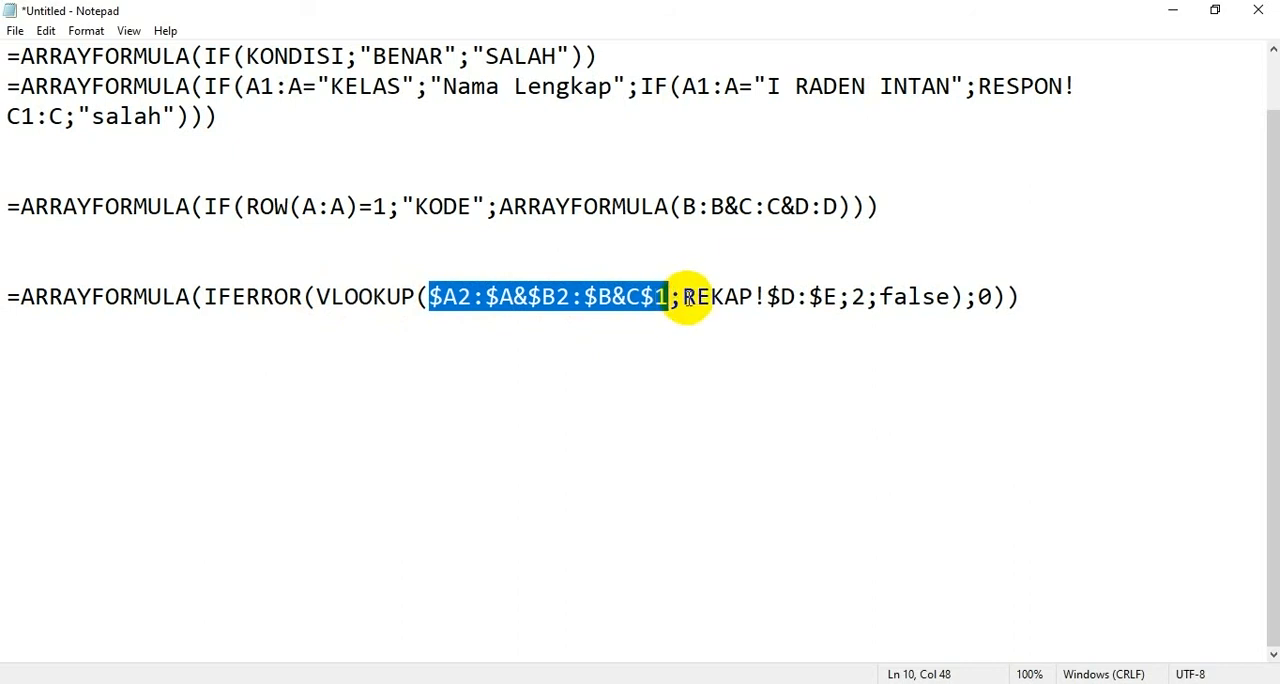
left_click(684, 296)
left_click_drag(686, 296, 836, 306)
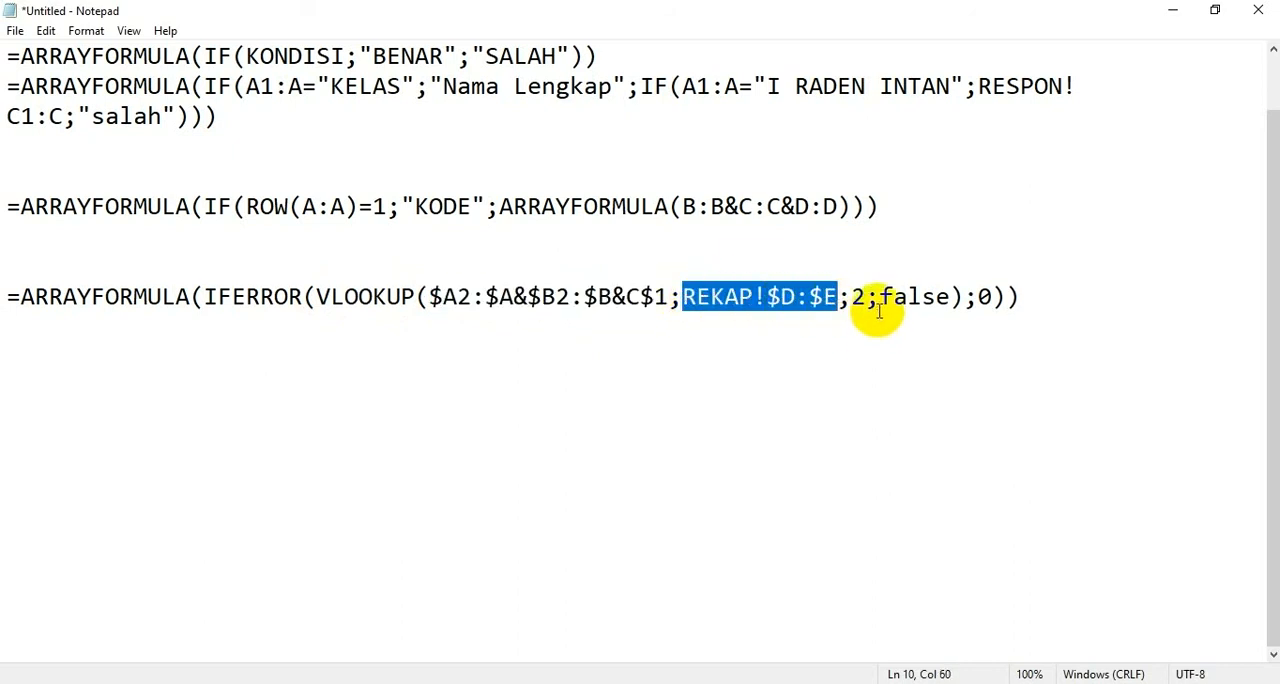
double_click(857, 296)
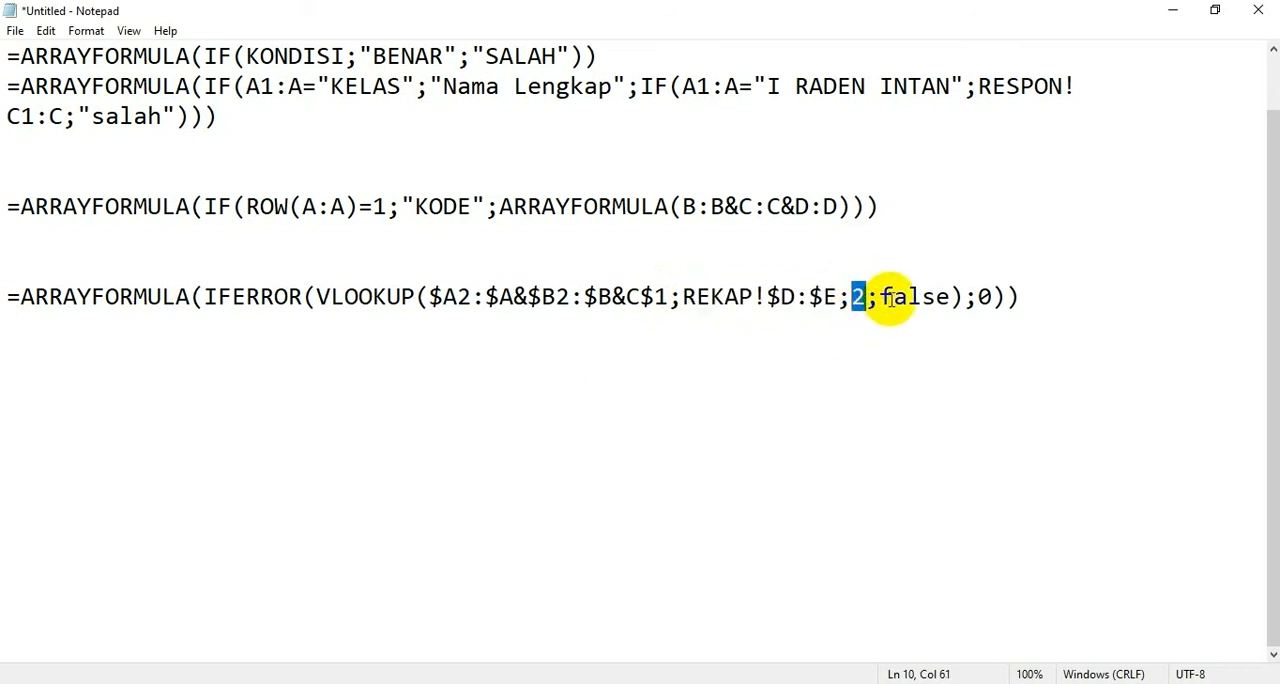
left_click_drag(766, 296, 842, 297)
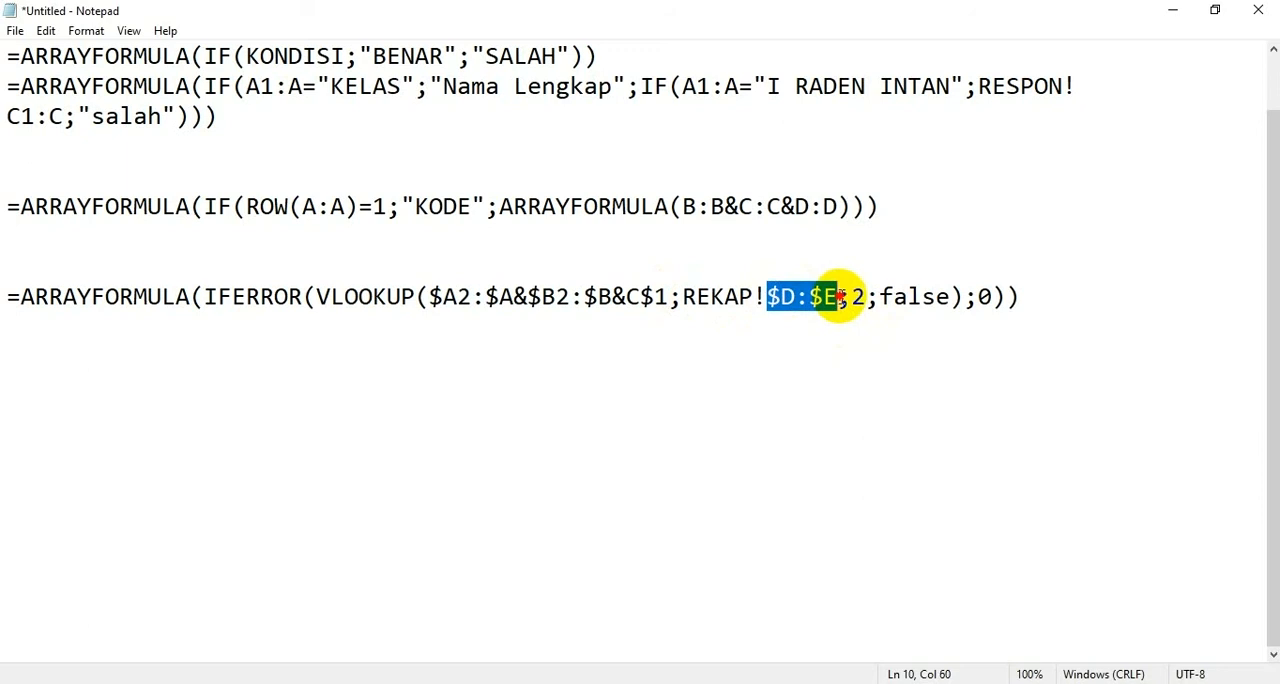
left_click(863, 296)
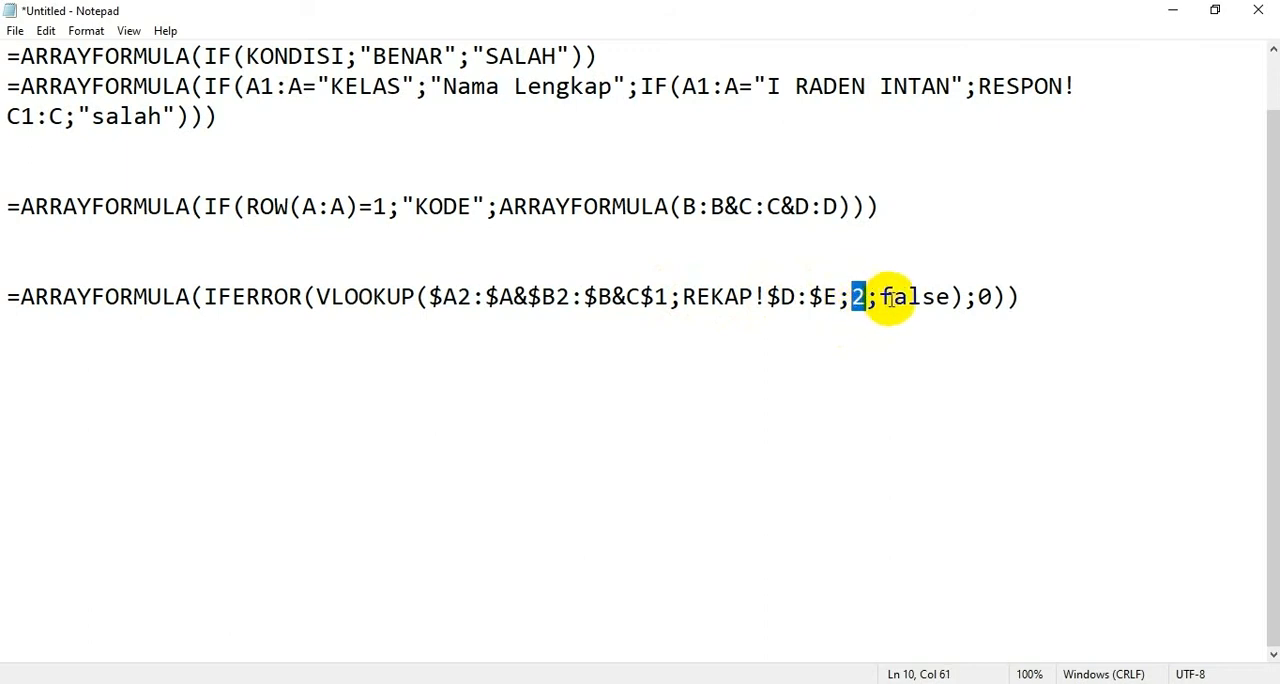
left_click_drag(879, 296, 952, 294)
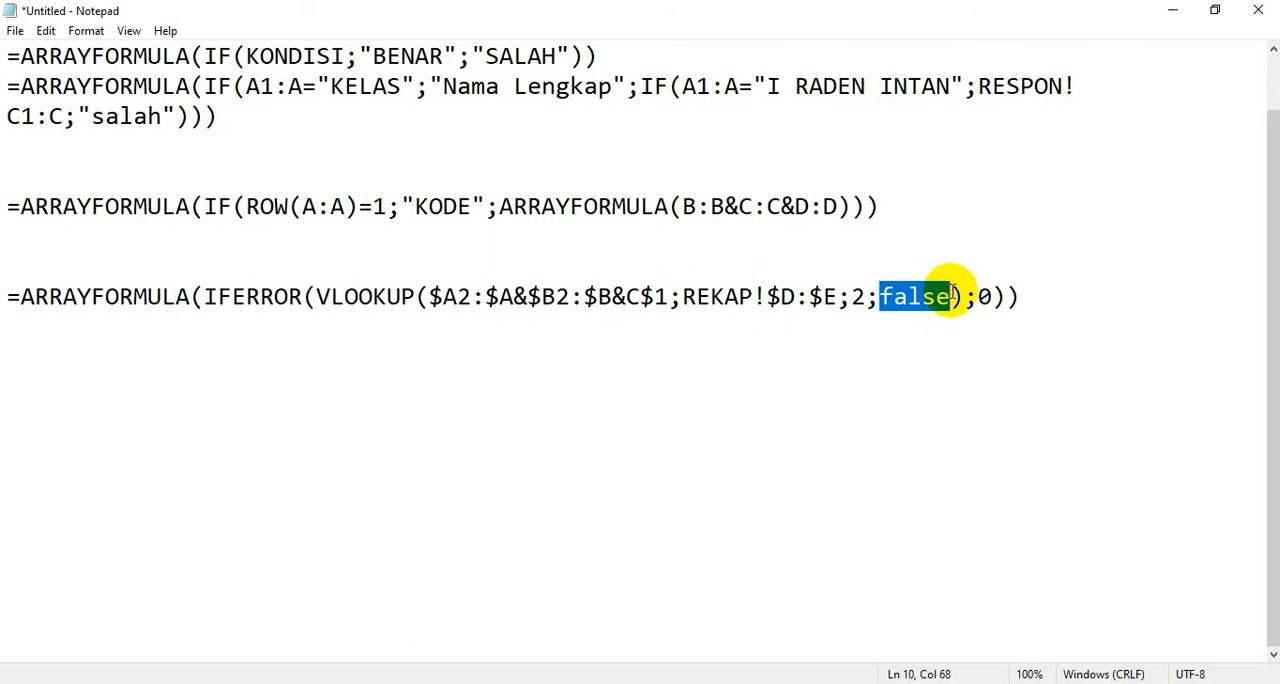
left_click_drag(680, 295, 837, 296)
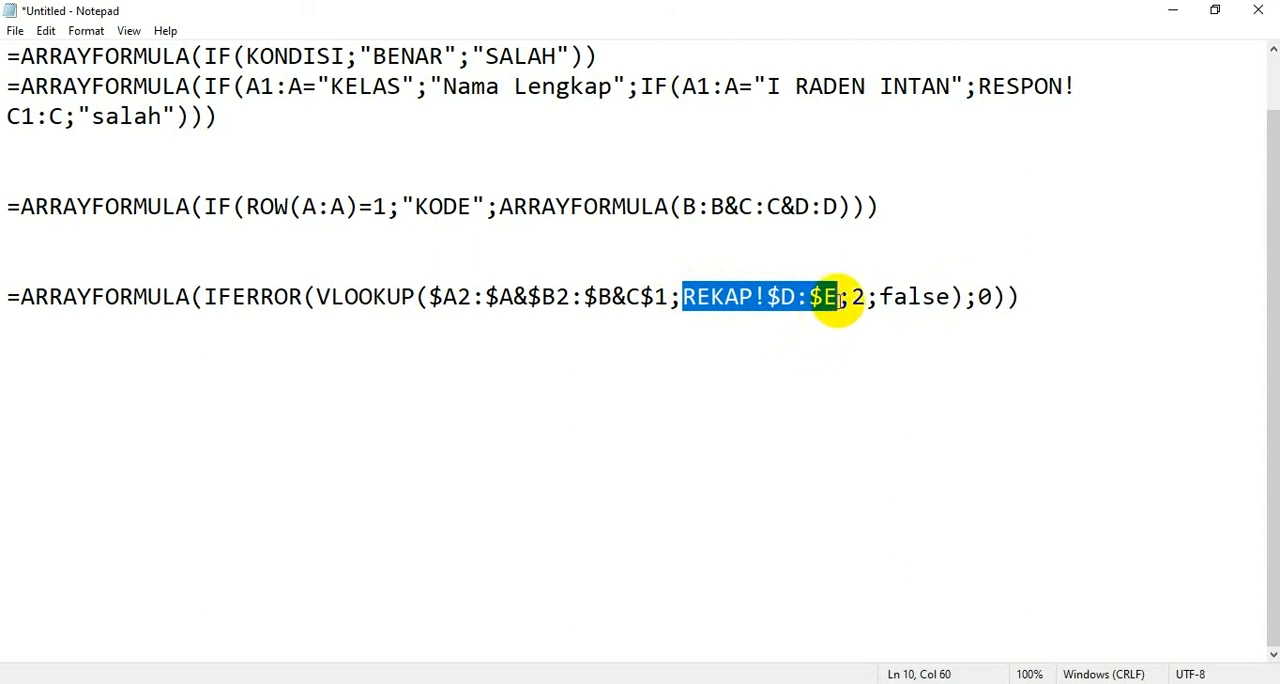
left_click_drag(878, 295, 948, 297)
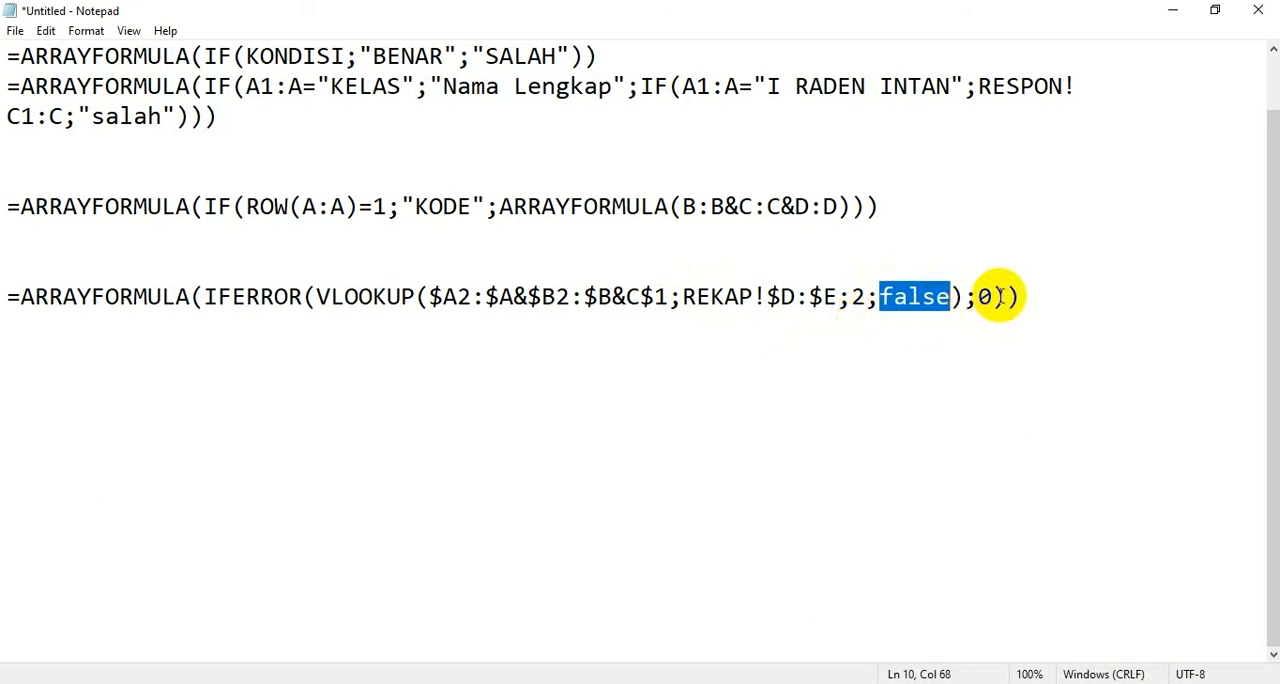
left_click_drag(993, 295, 982, 295)
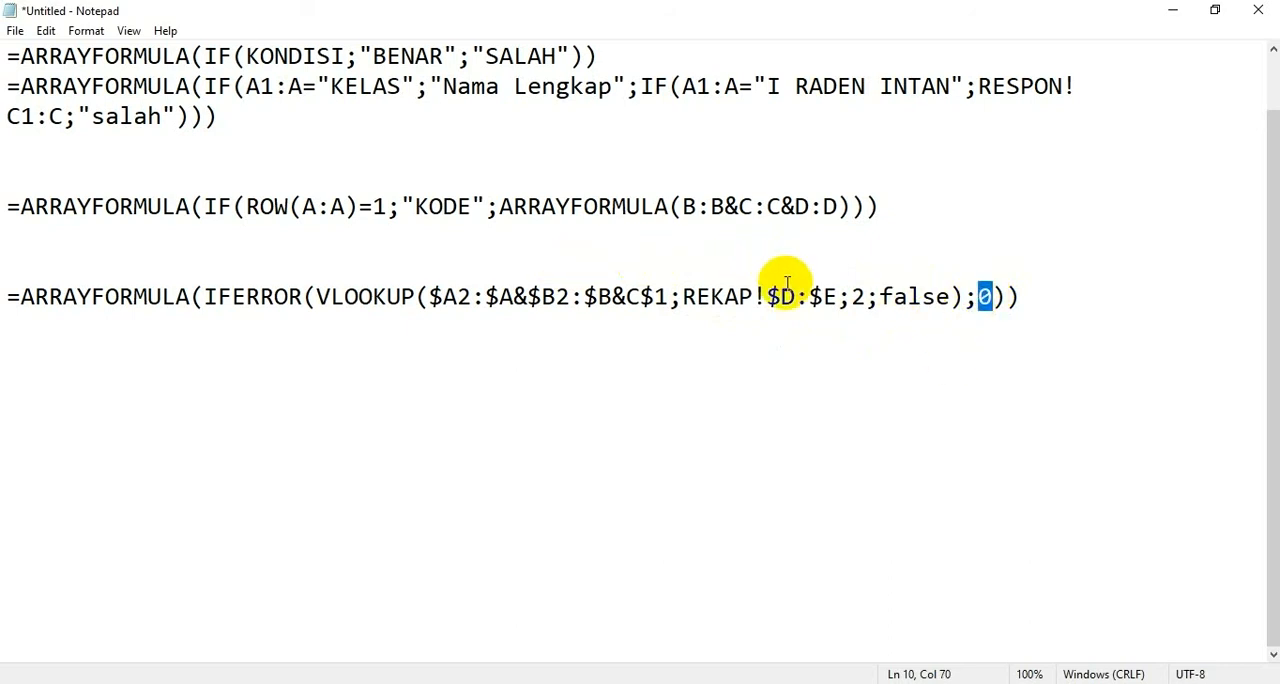
left_click_drag(681, 296, 828, 296)
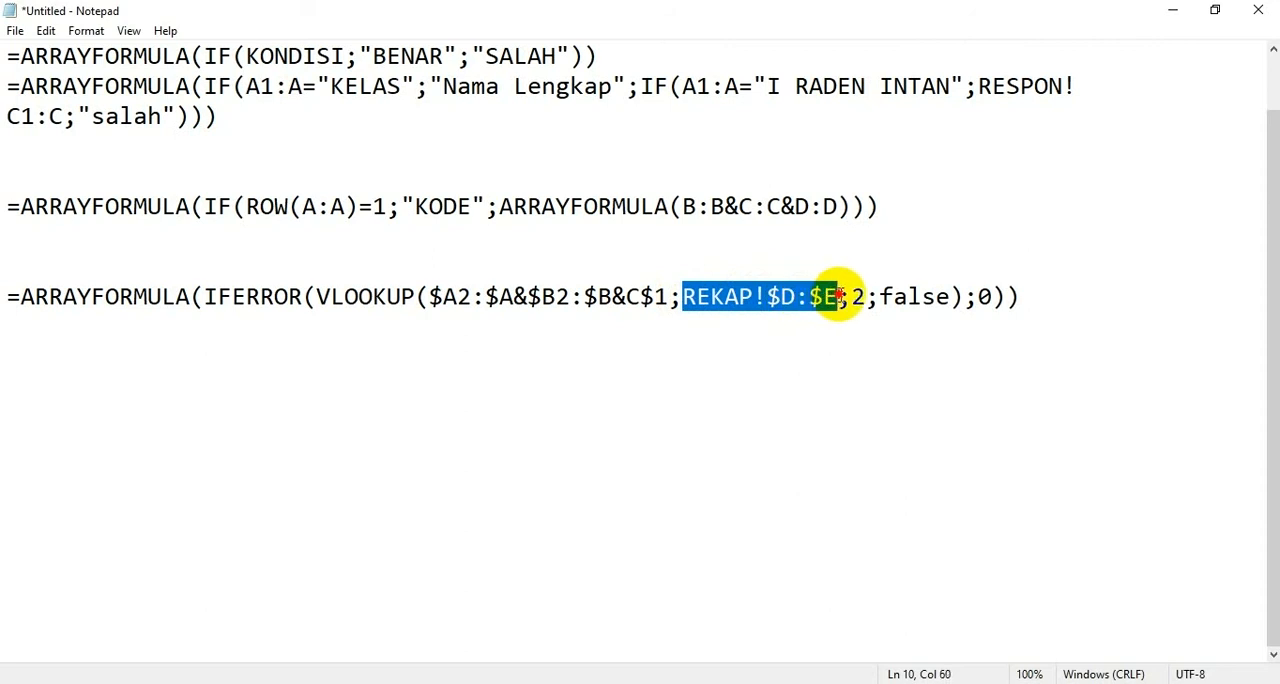
Step: Switch to the spreadsheet, check the KODE and Jumlah columns of the REKAP sheet, and return to the HASIL sheet
left_click(1169, 13)
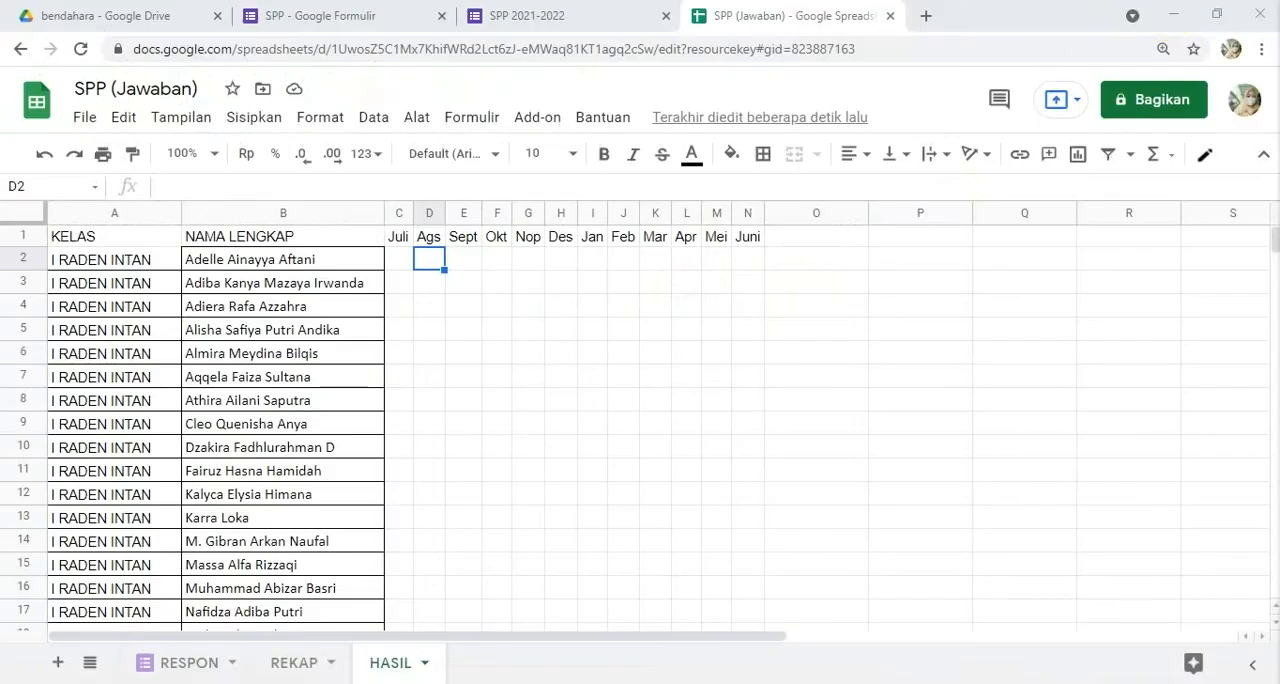
left_click(288, 665)
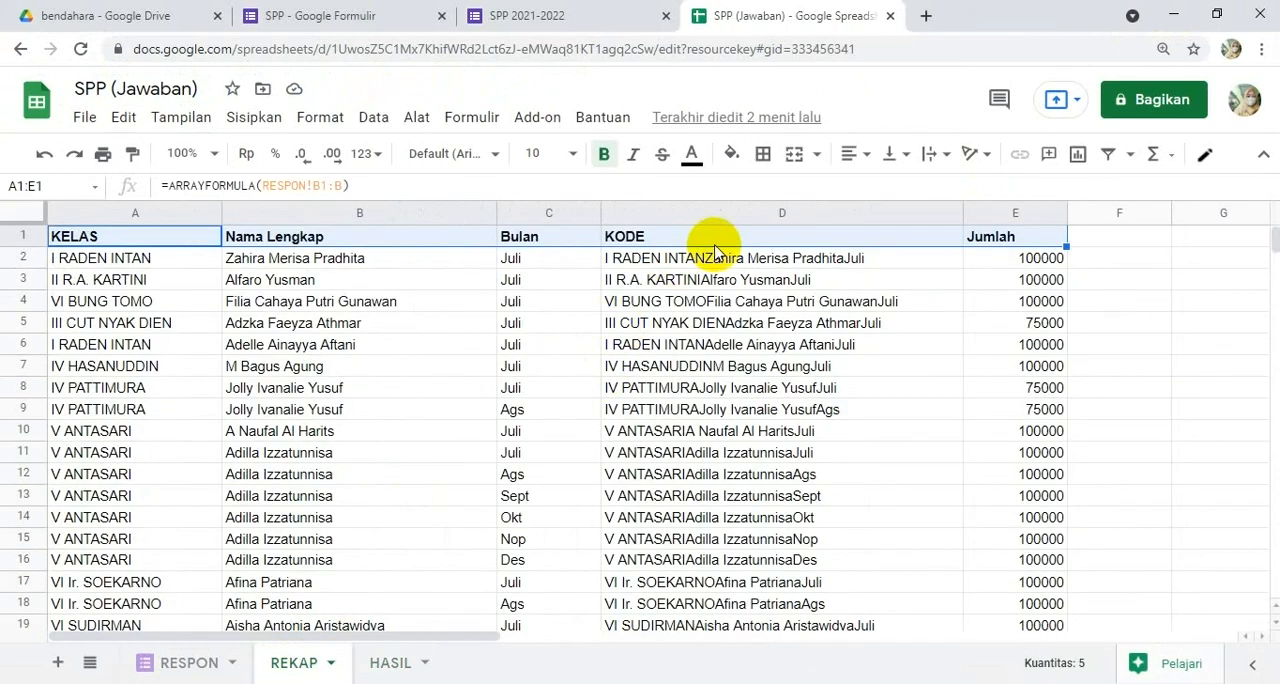
left_click(690, 266)
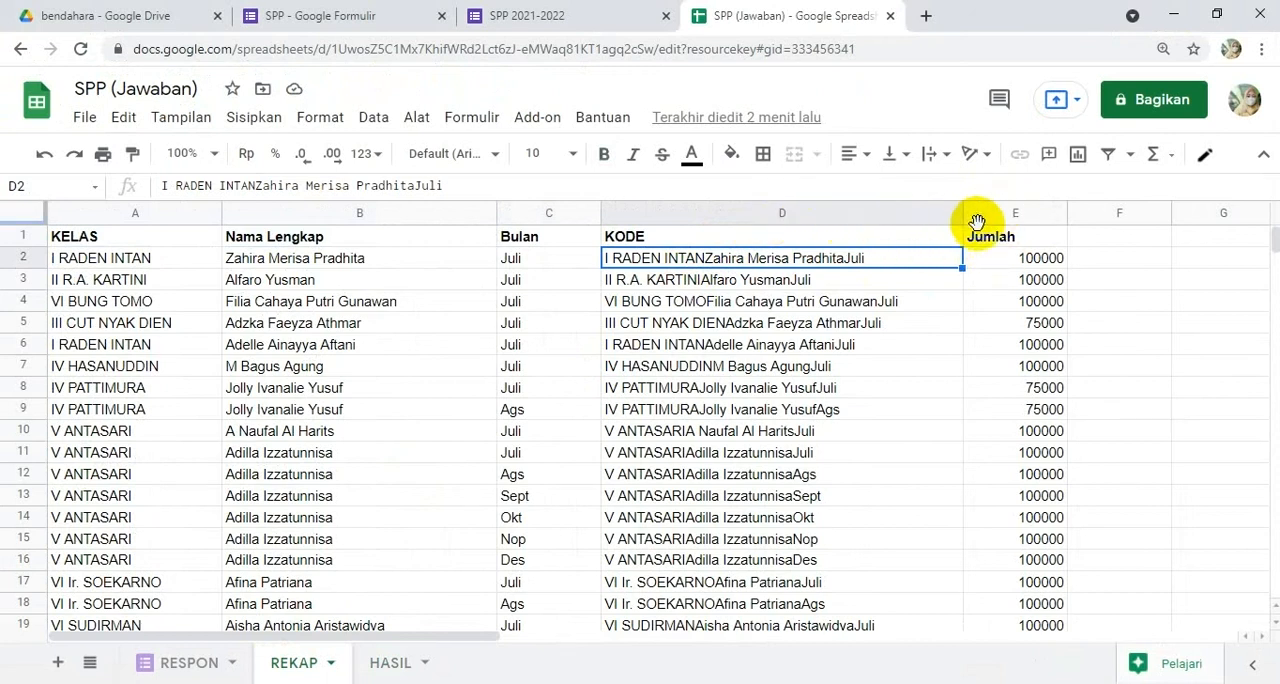
left_click(390, 664)
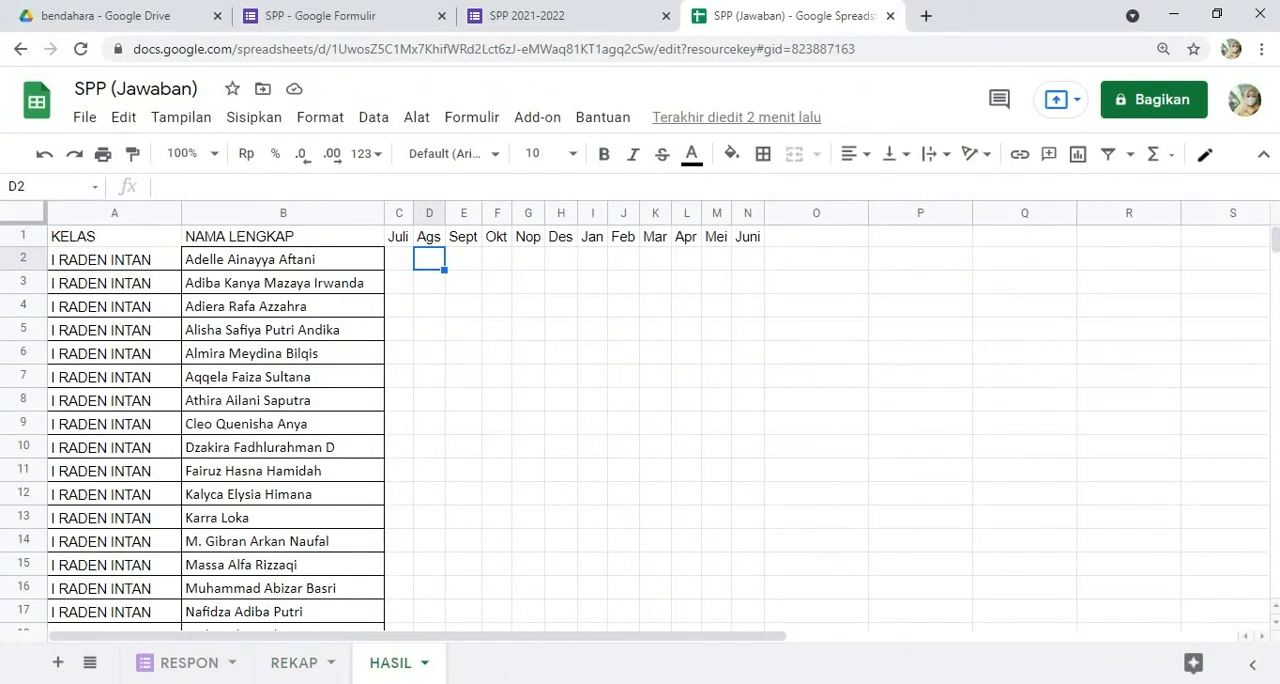
Step: Copy the formula =ARRAYFORMULA(IFERROR(VLOOKUP($A2:$A&$B2:$B&C$1;REKAP!$D:$E;2;false);0)) from Notepad and paste it into cell C2 of the HASIL sheet
key("alt+Tab")
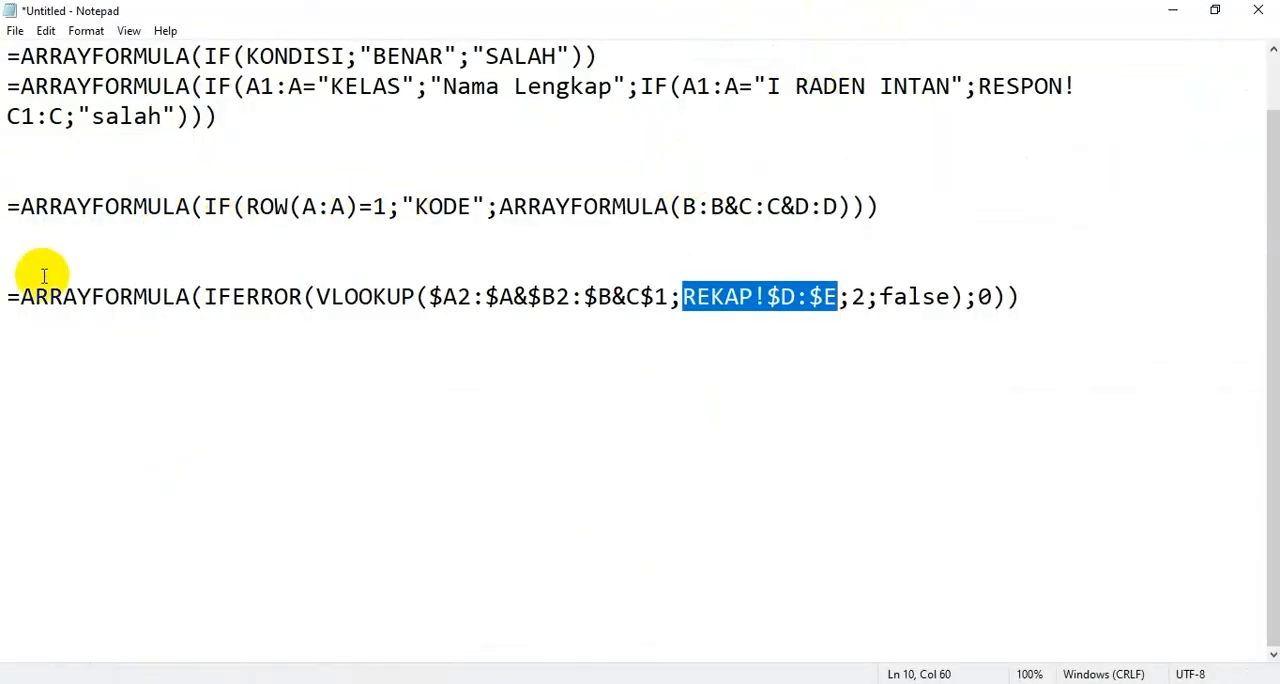
left_click_drag(6, 295, 1020, 292)
key("ctrl+c")
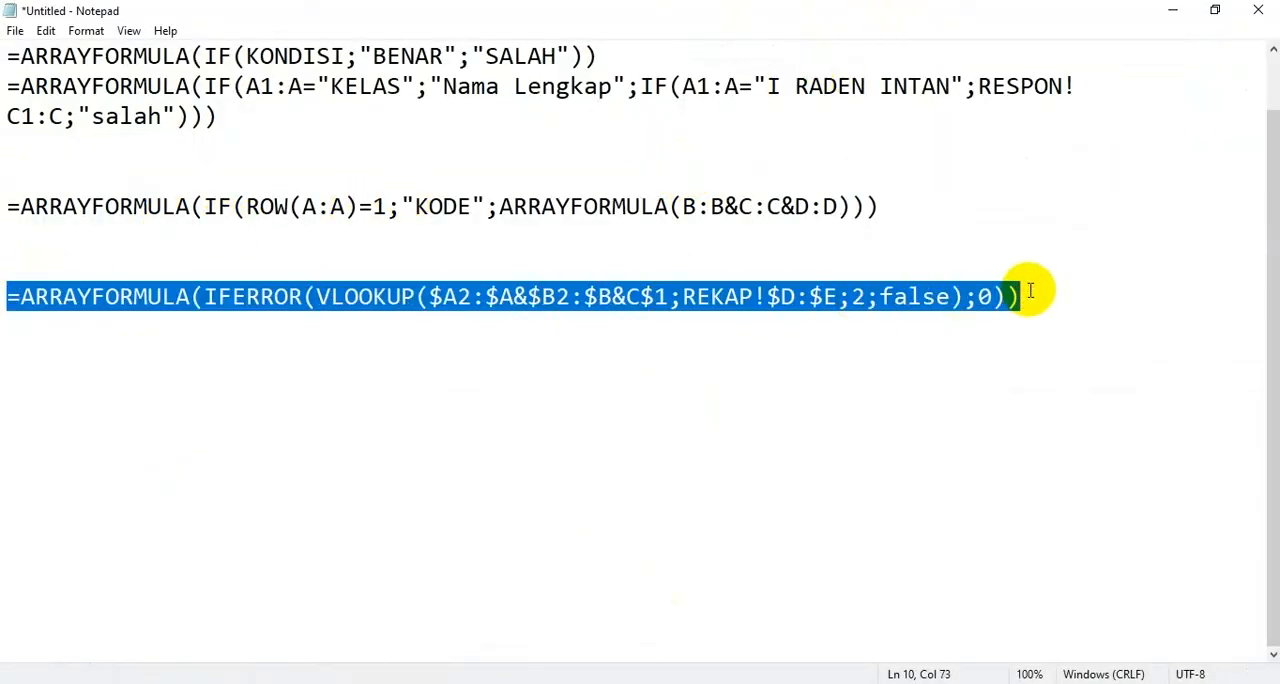
left_click(1179, 10)
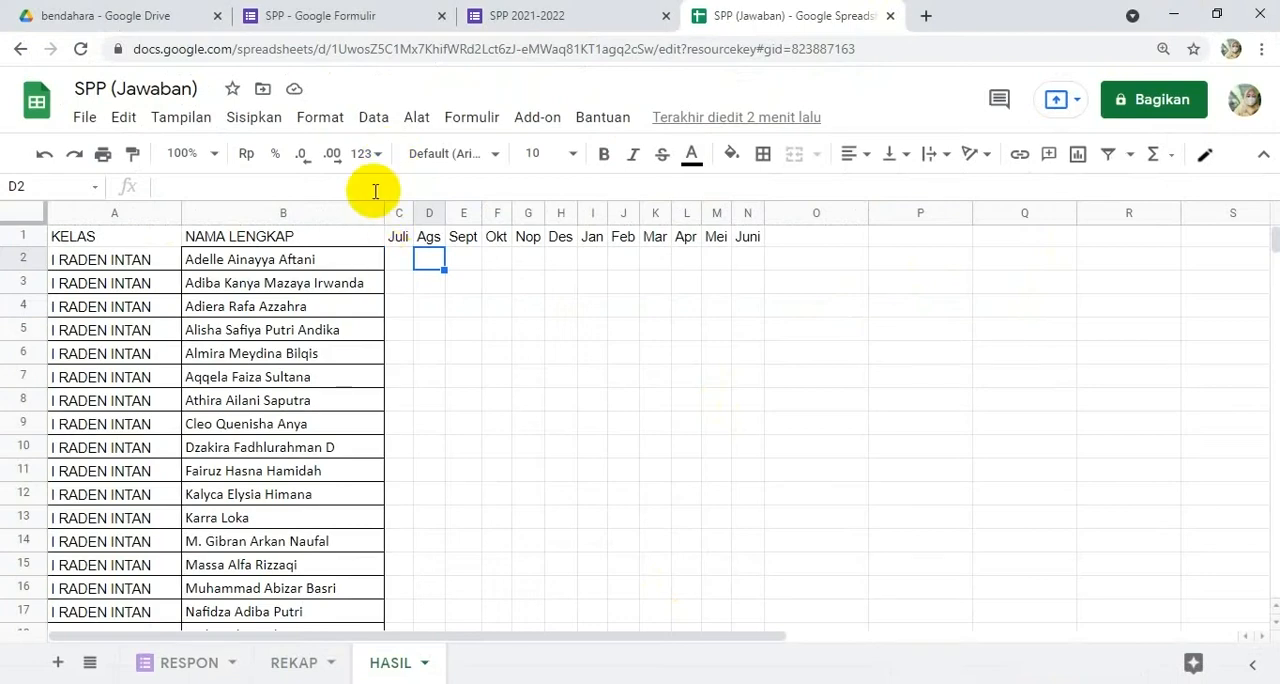
left_click(400, 265)
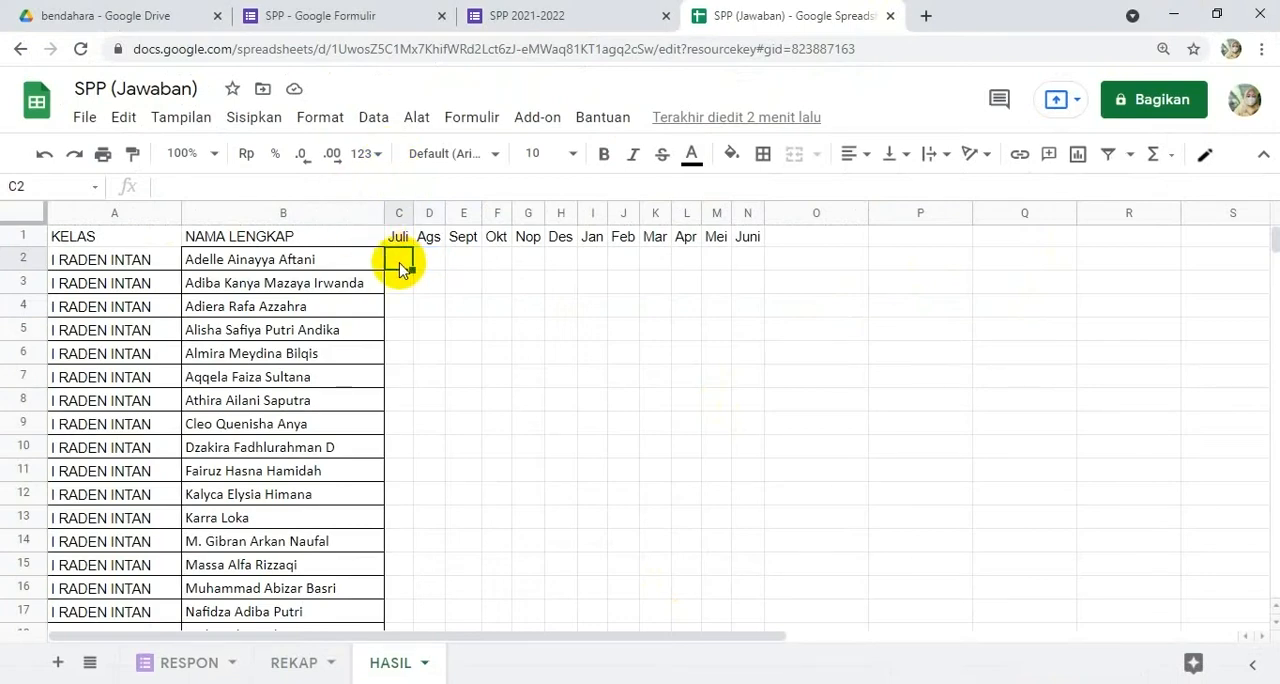
left_click(265, 187)
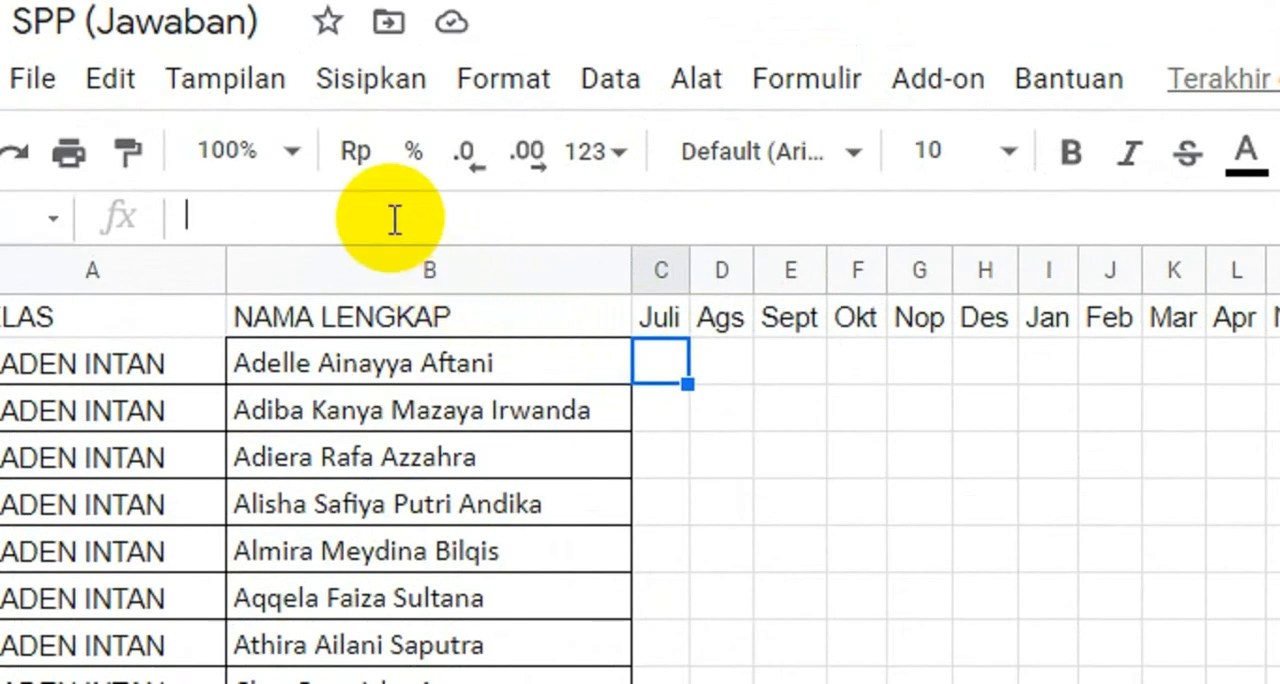
key("ctrl+v")
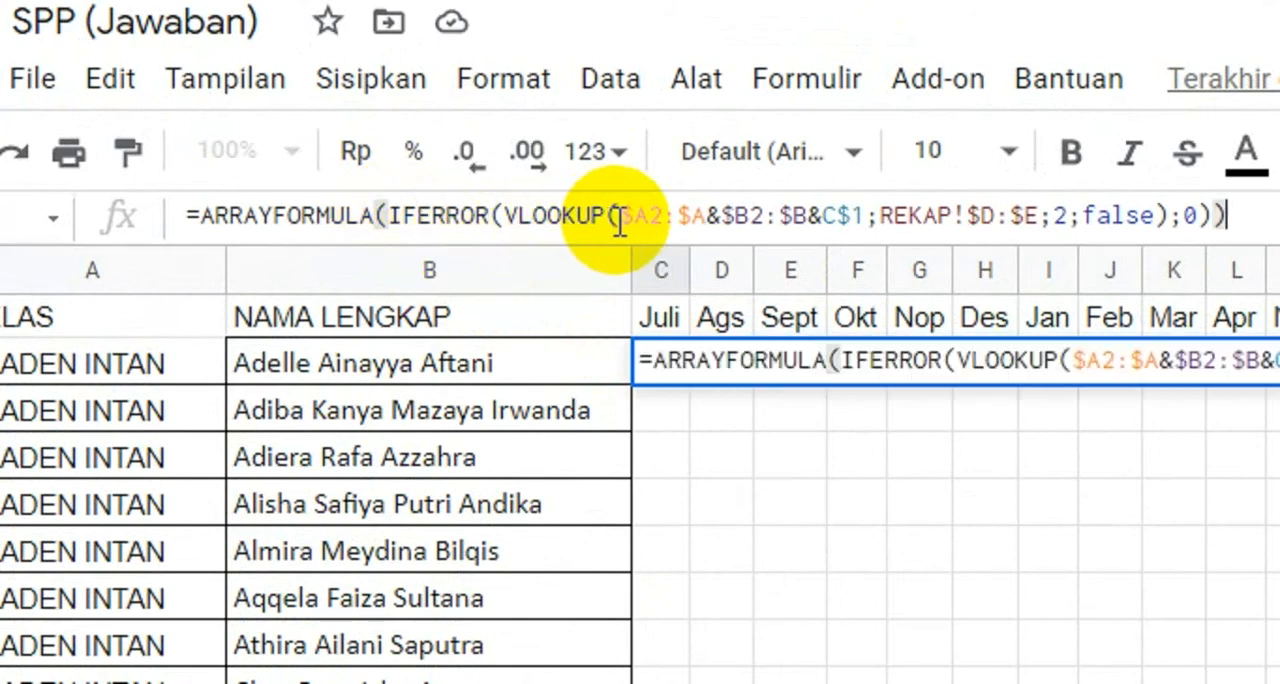
Step: Examine the lookup key references $A2:$A, $B2:$B and C$1 in the C2 formula against the class, name and month cells
left_click_drag(624, 222, 712, 220)
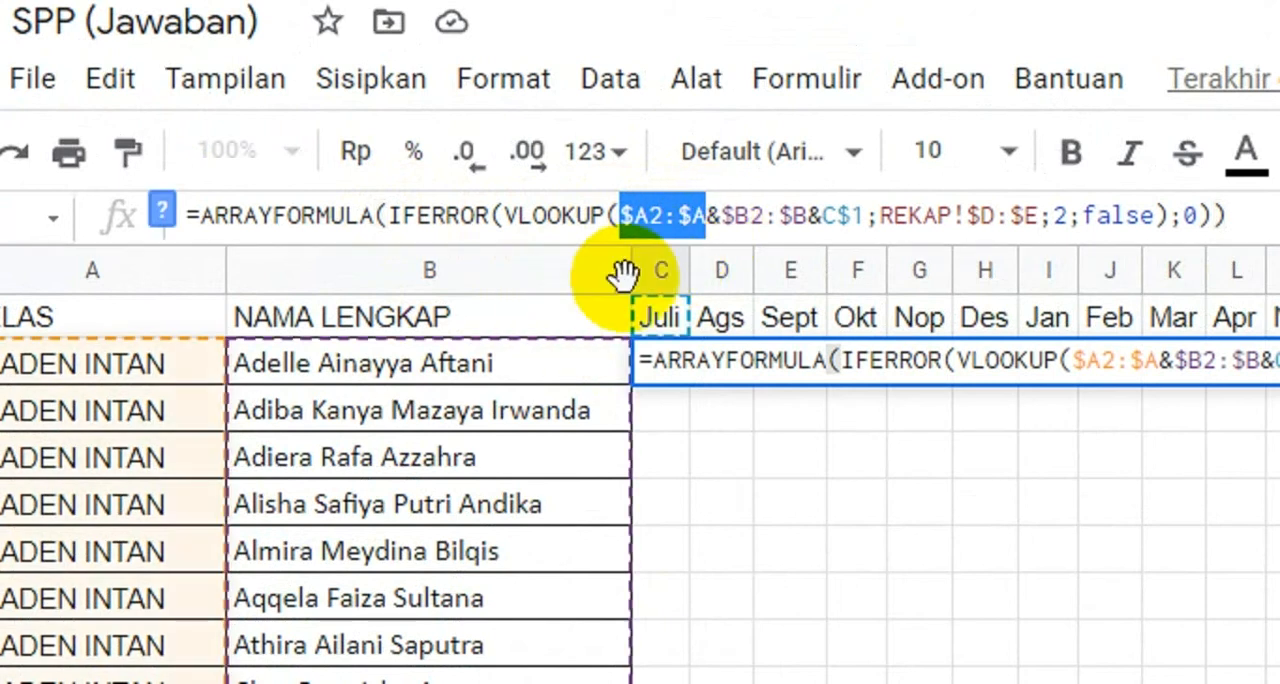
left_click_drag(722, 216, 865, 215)
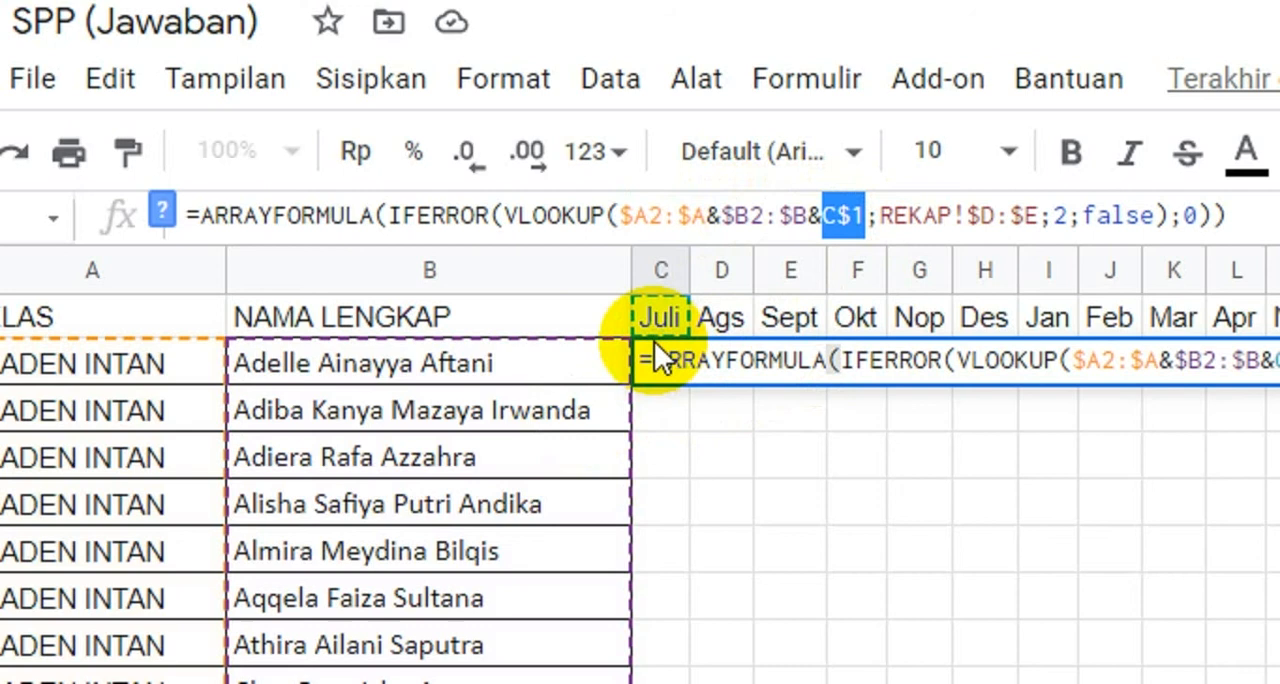
left_click(693, 215)
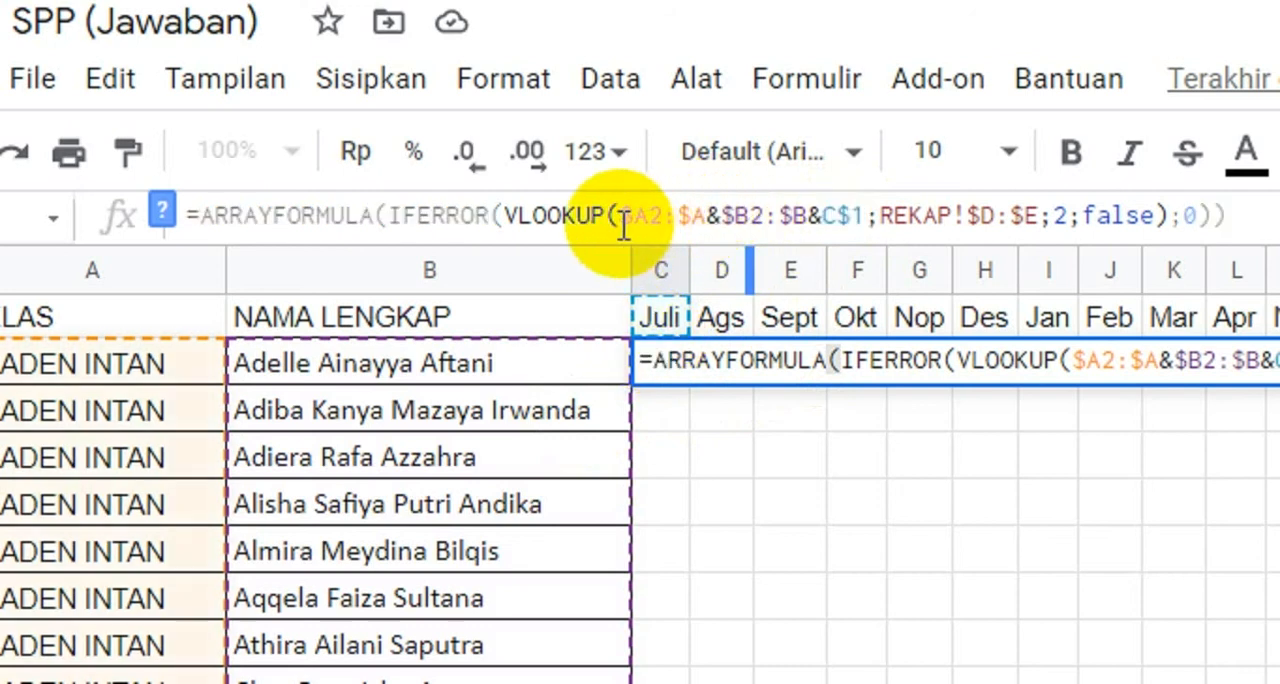
left_click_drag(622, 218, 706, 216)
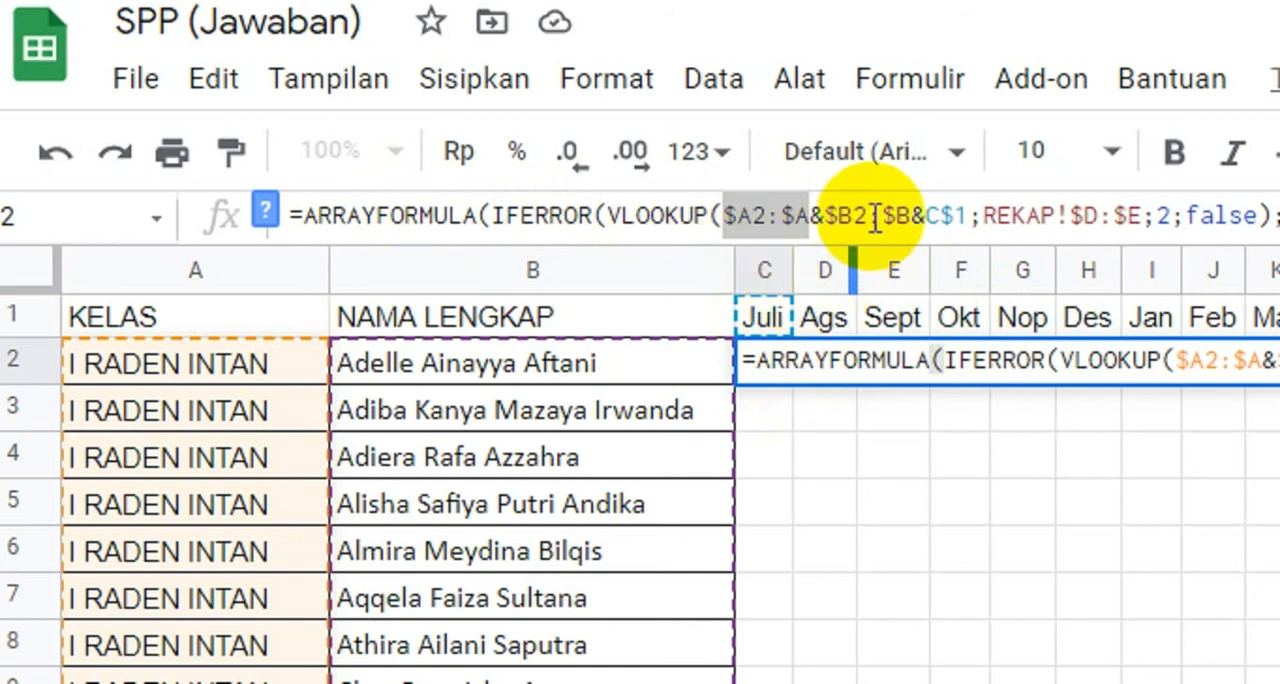
left_click_drag(964, 216, 927, 224)
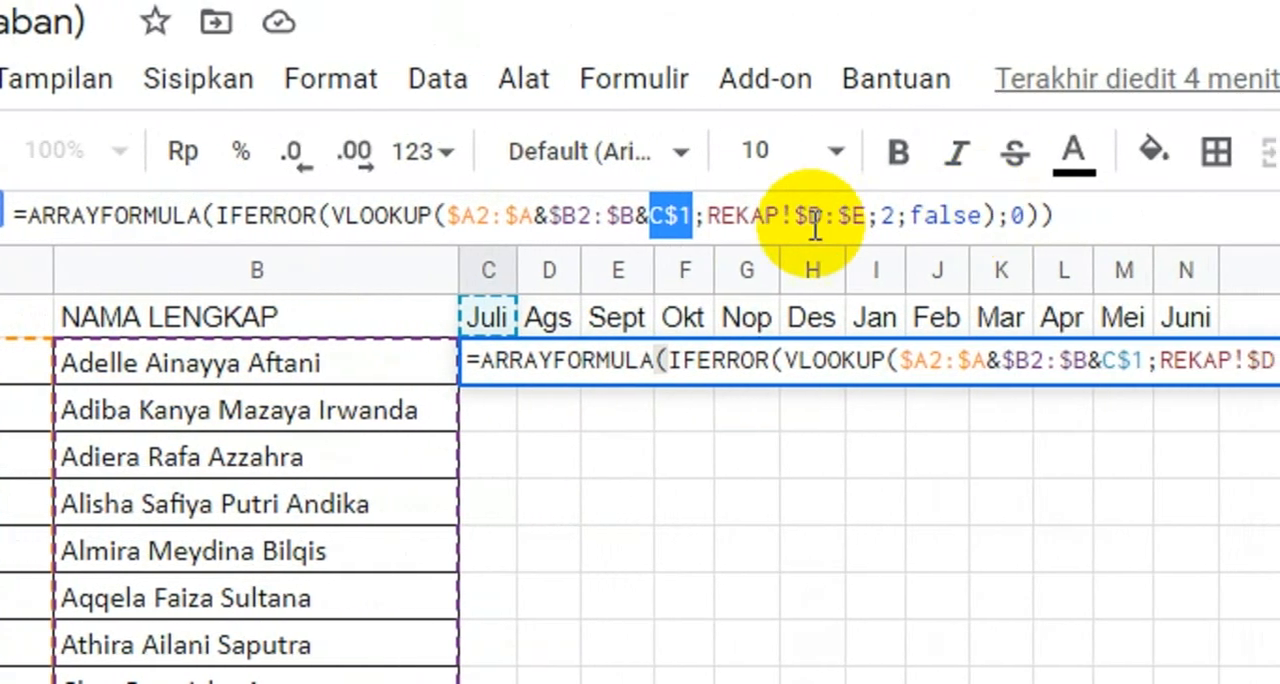
Step: Cycle the $A2:$A reference in the C2 formula through its relative and absolute forms back to $A2:$A, keeping the formula open for editing
left_click(537, 216)
left_click_drag(535, 216, 443, 216)
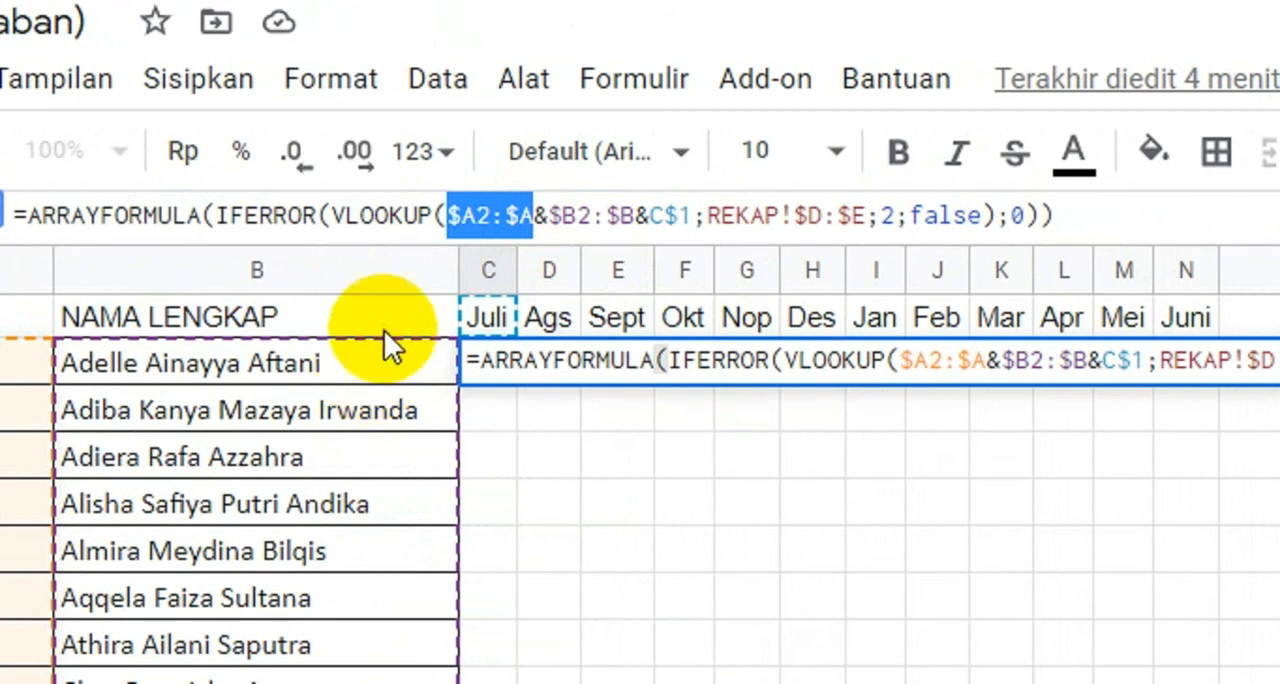
key("F4")
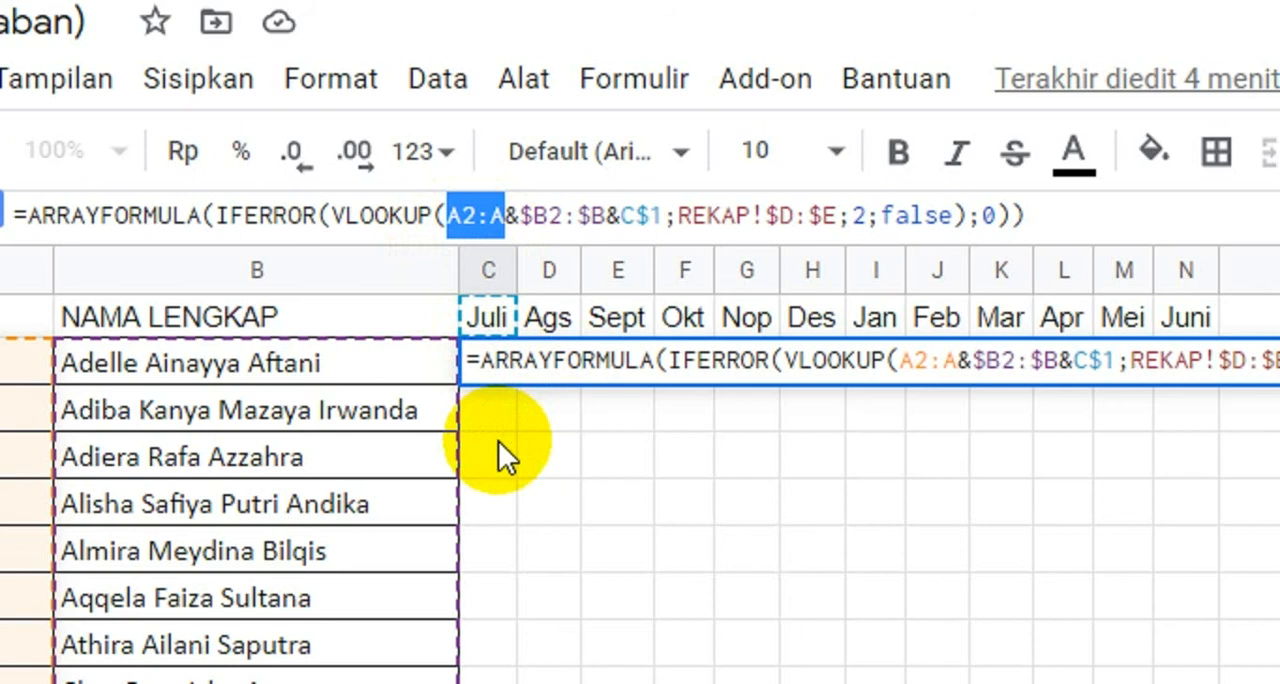
key("F4")
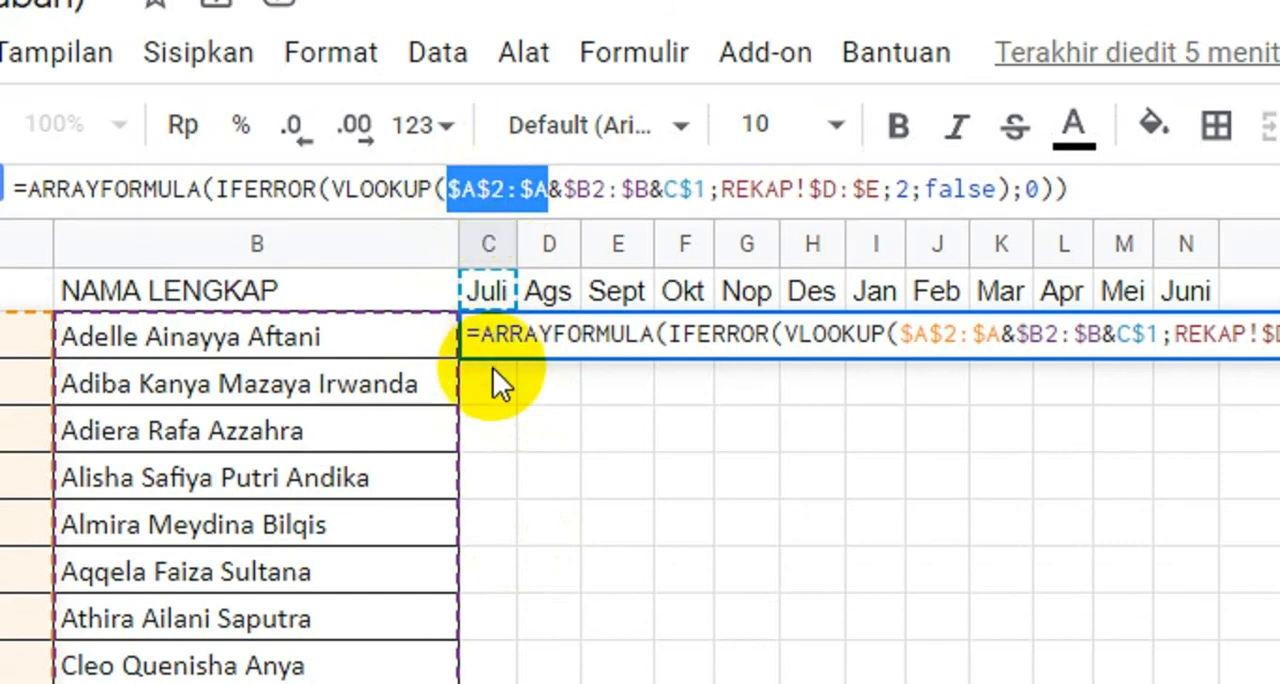
key("F4")
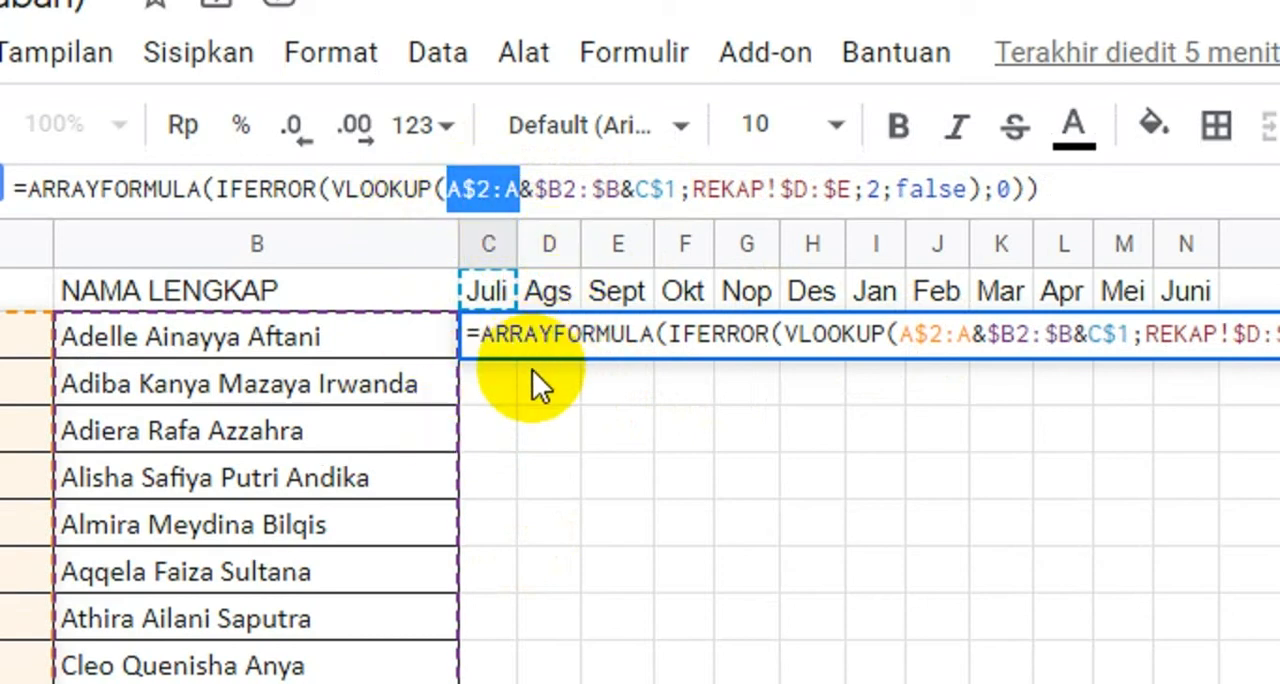
key("F4")
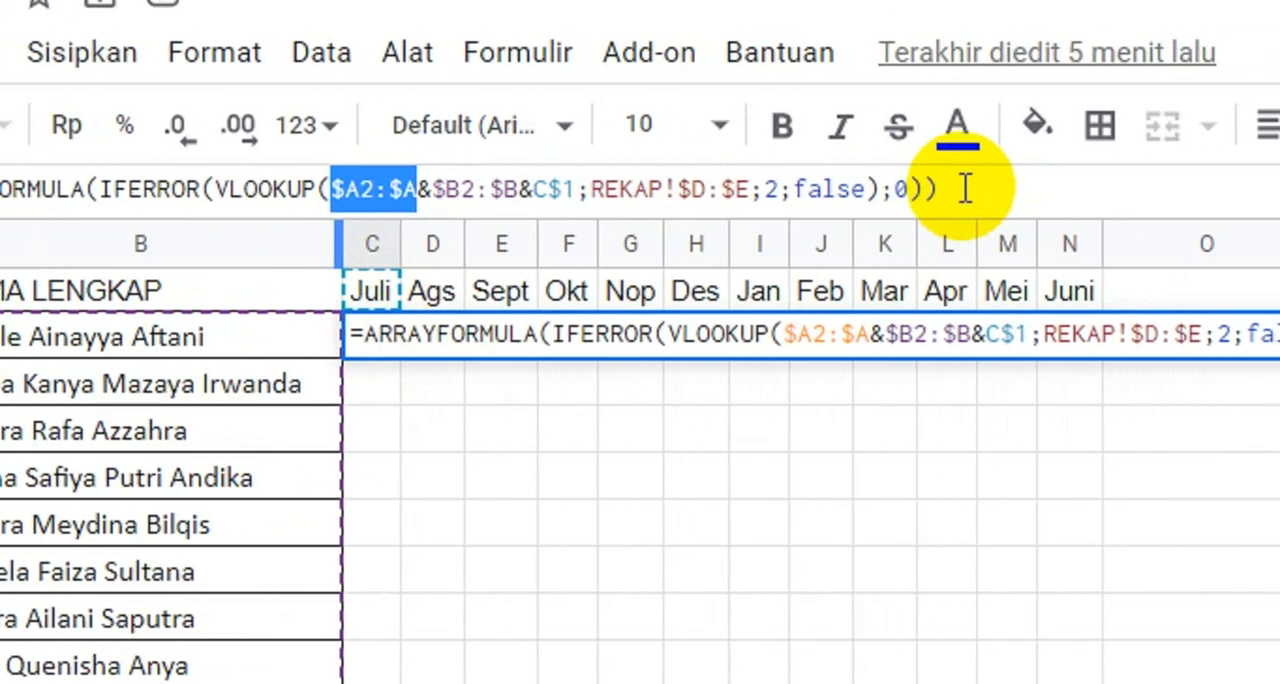
left_click(1070, 188)
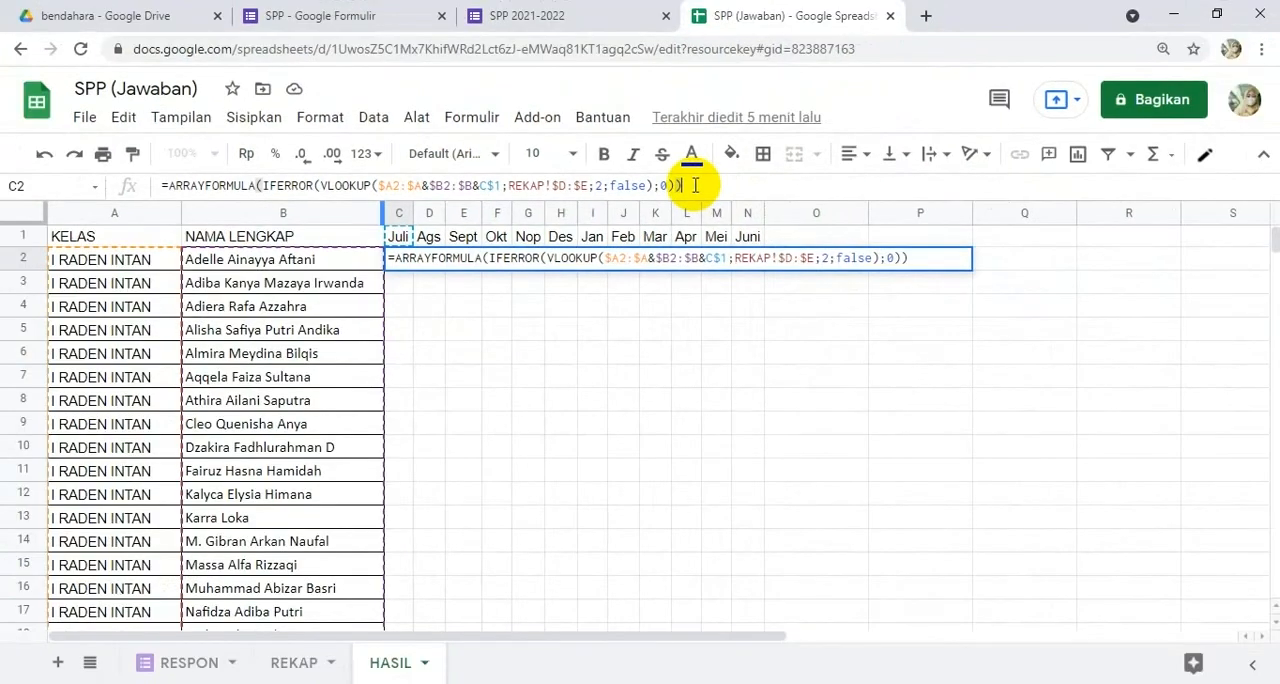
Step: Commit the lookup formula in C2 and fit the width of the Juli column to its contents
key("Return")
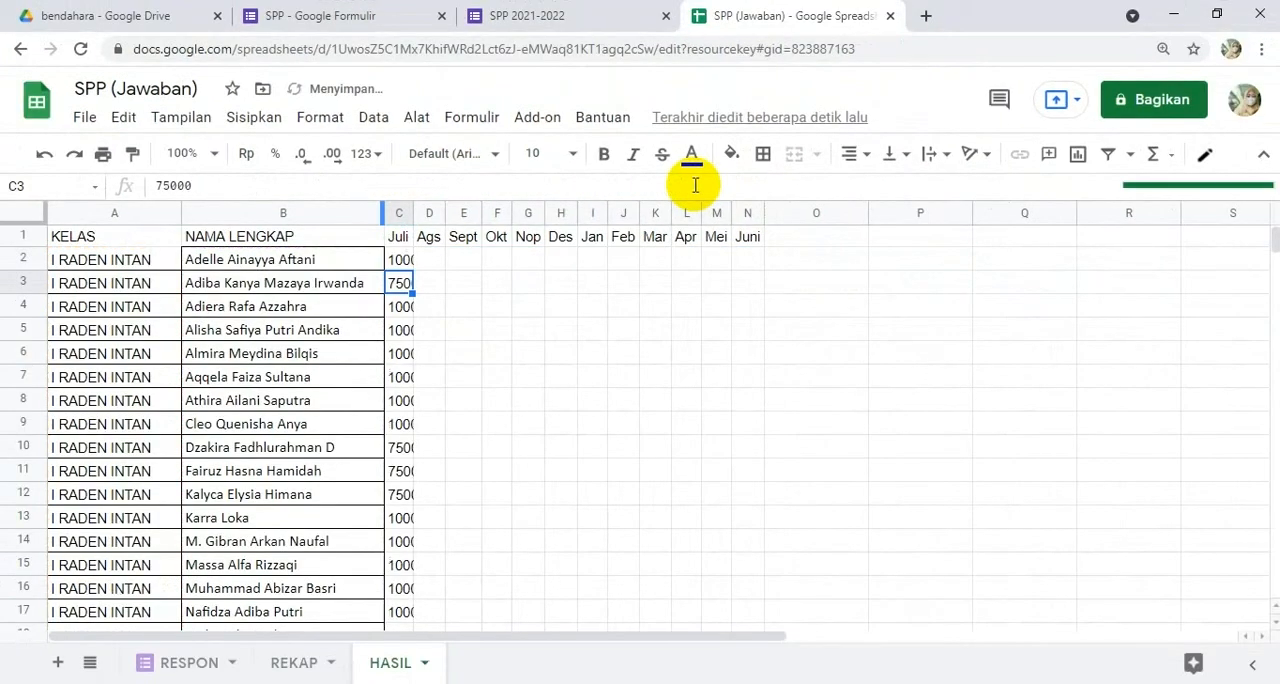
double_click(411, 205)
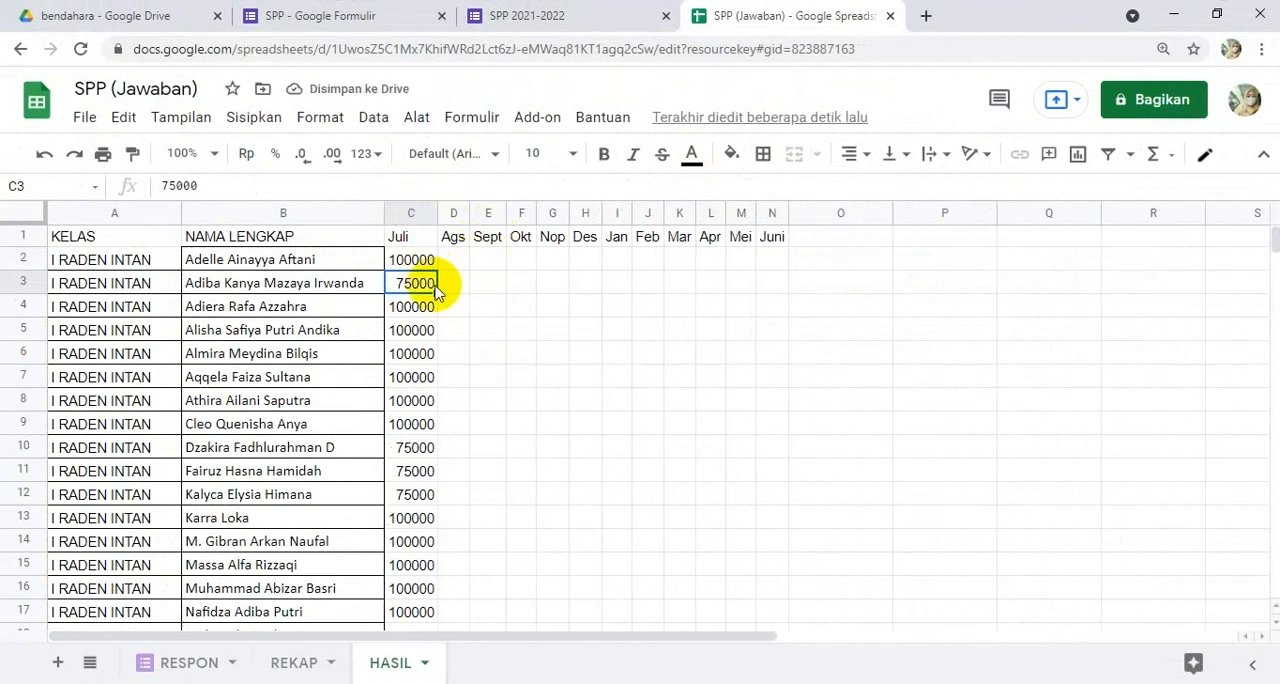
Step: Review the Juli payment amounts in column C of the HASIL sheet for all classes down past the last student
scroll(402, 492, "down", 6)
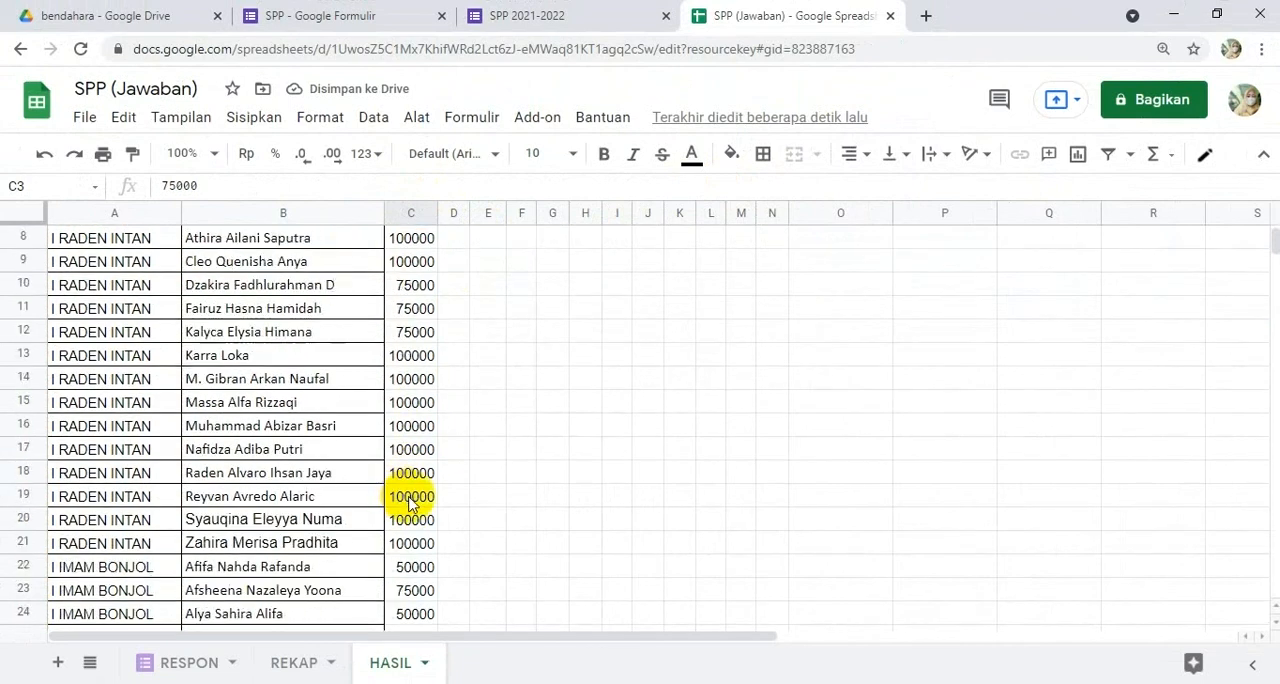
scroll(410, 503, "down", 12)
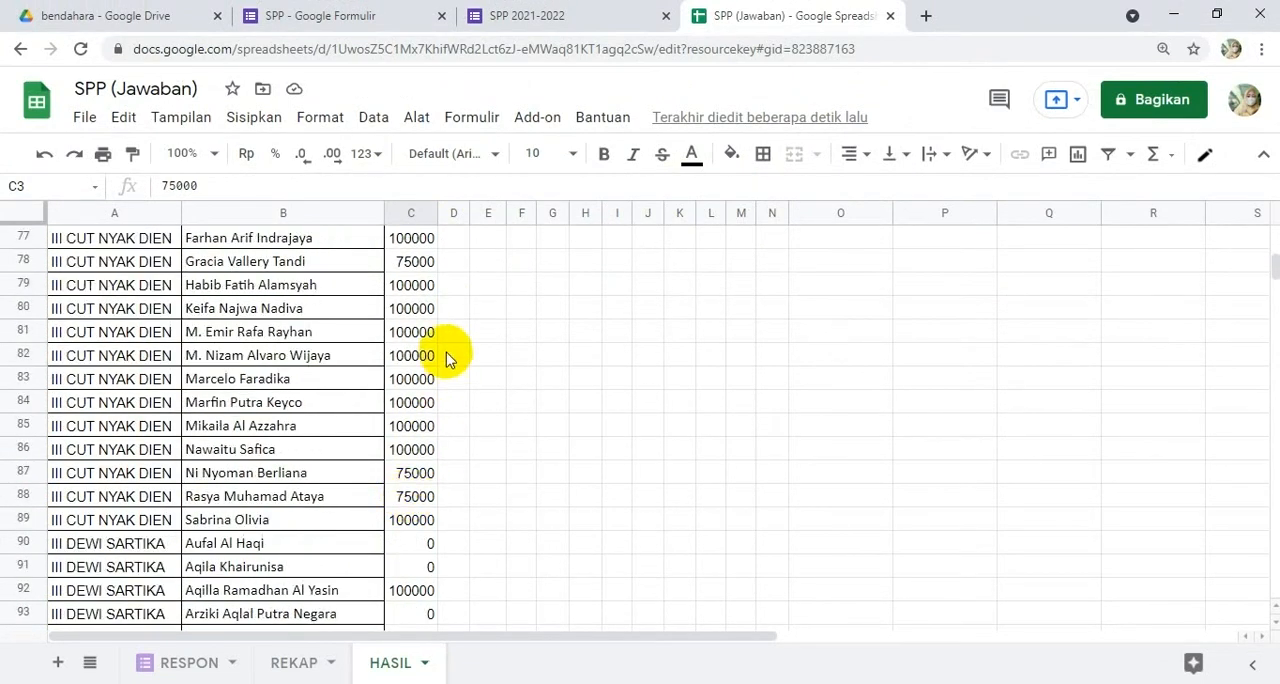
scroll(418, 575, "down", 12)
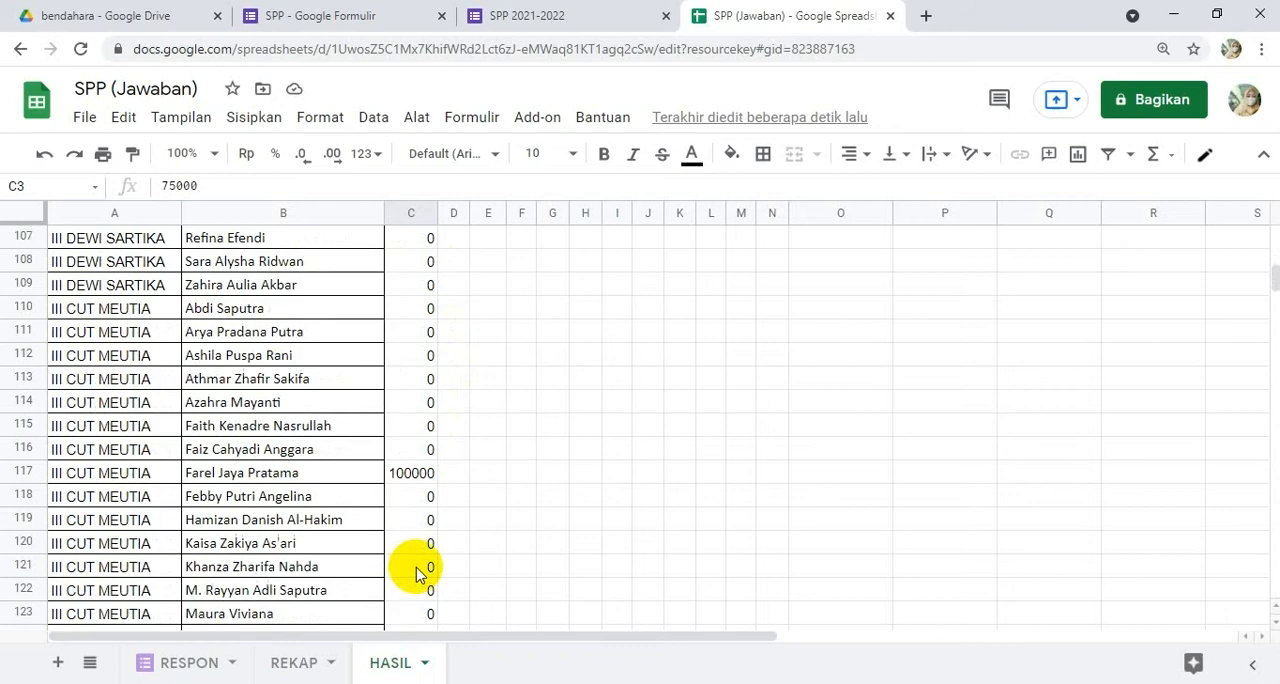
scroll(418, 575, "down", 14)
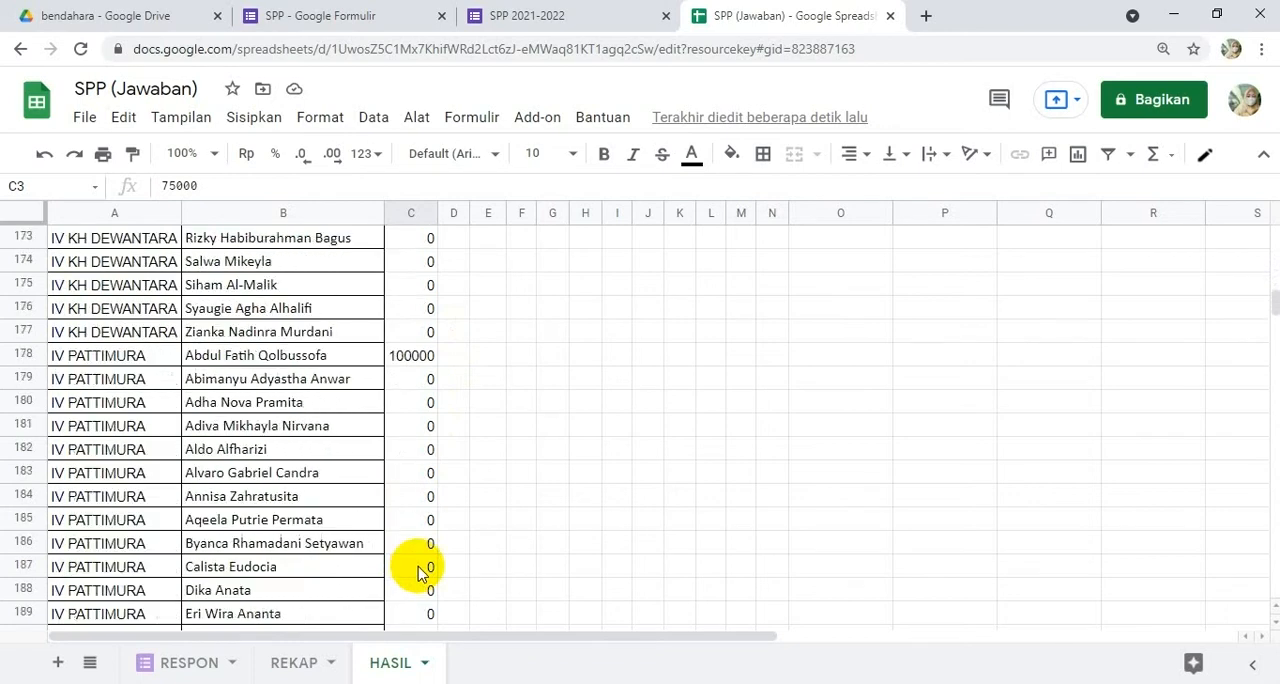
scroll(418, 575, "down", 18)
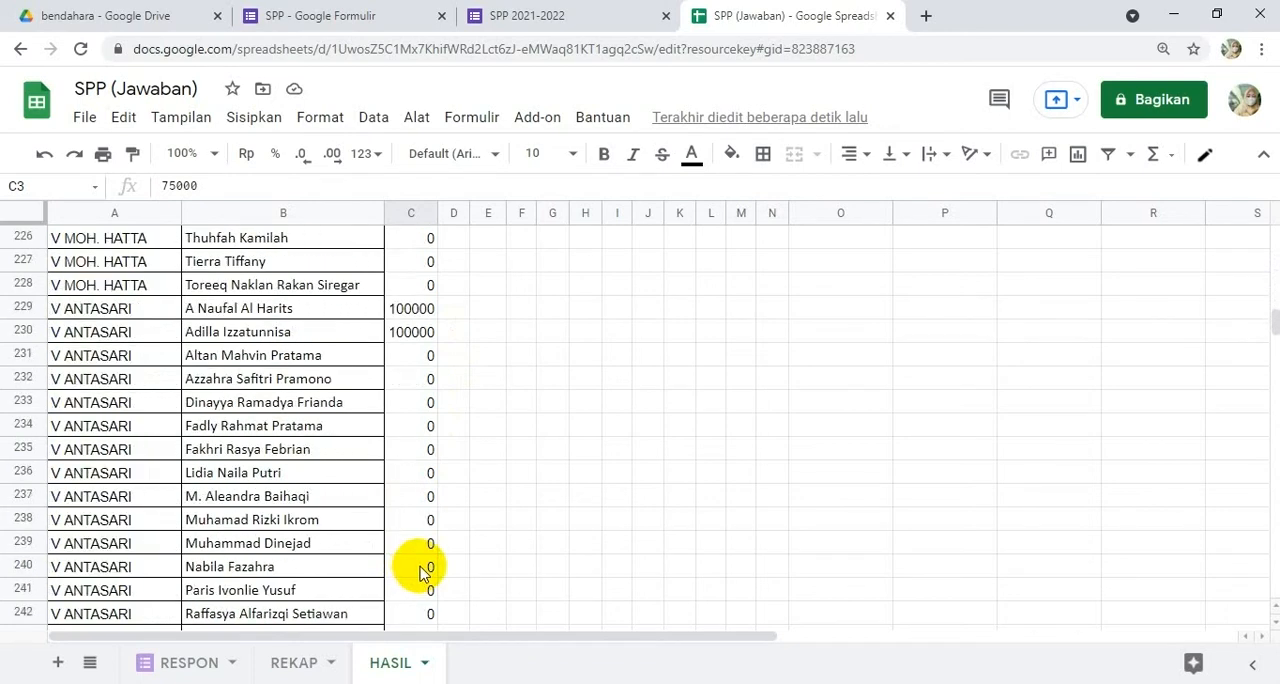
scroll(420, 575, "down", 15)
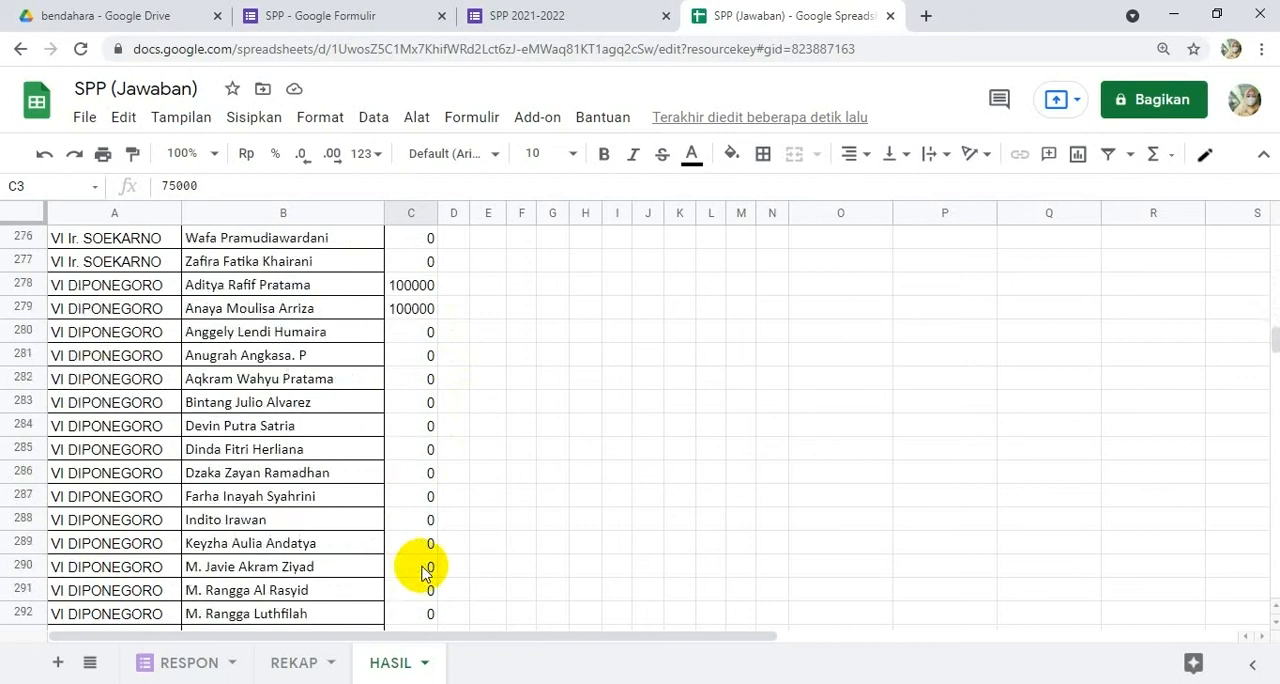
scroll(422, 573, "down", 7)
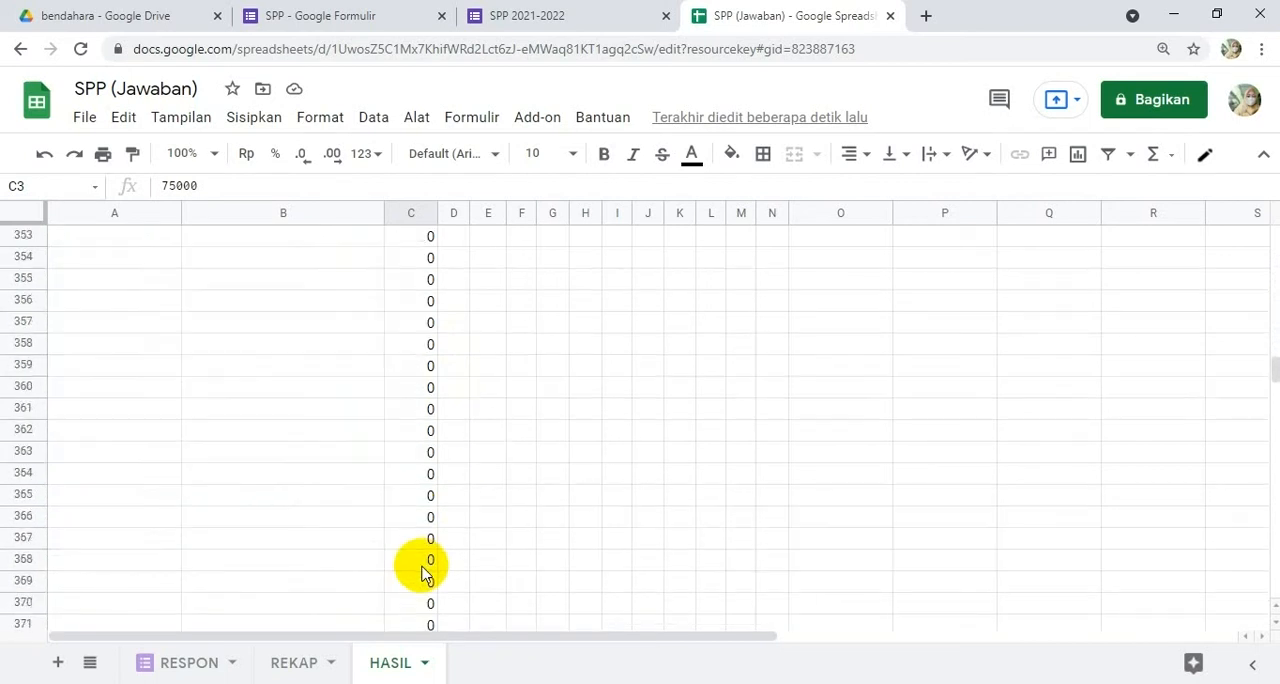
scroll(422, 570, "up", 6)
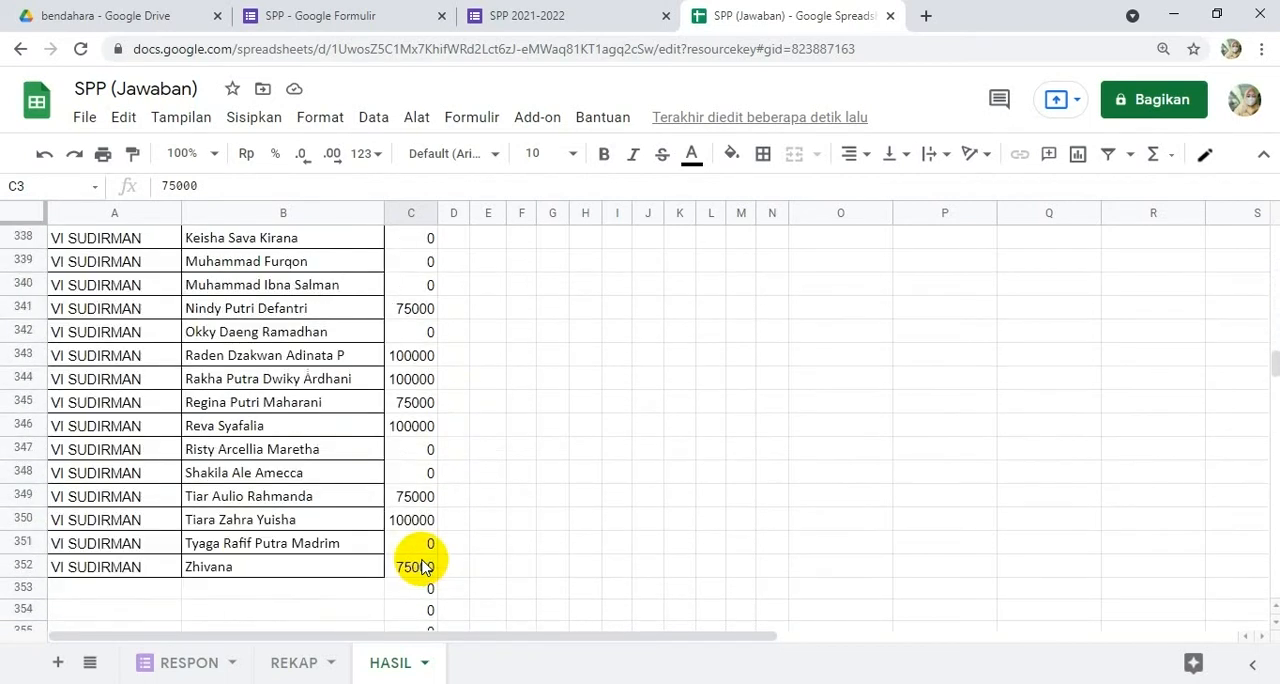
scroll(1153, 230, "up", 5)
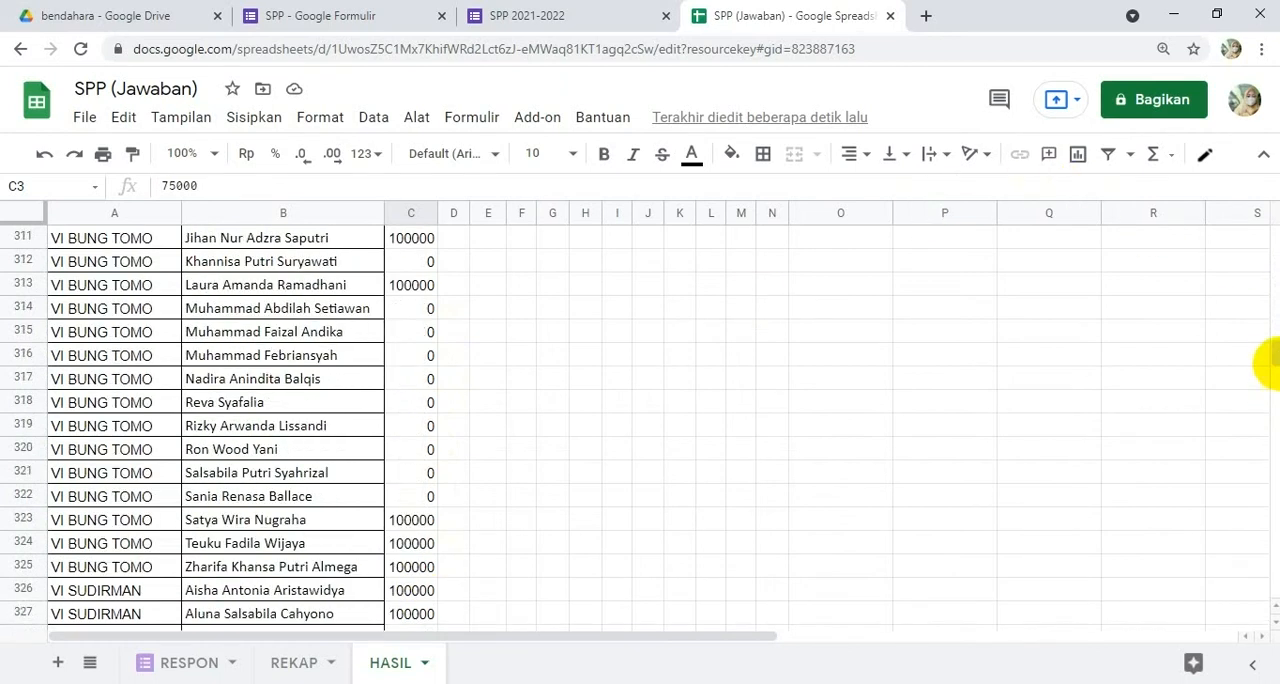
left_click_drag(1276, 350, 1276, 195)
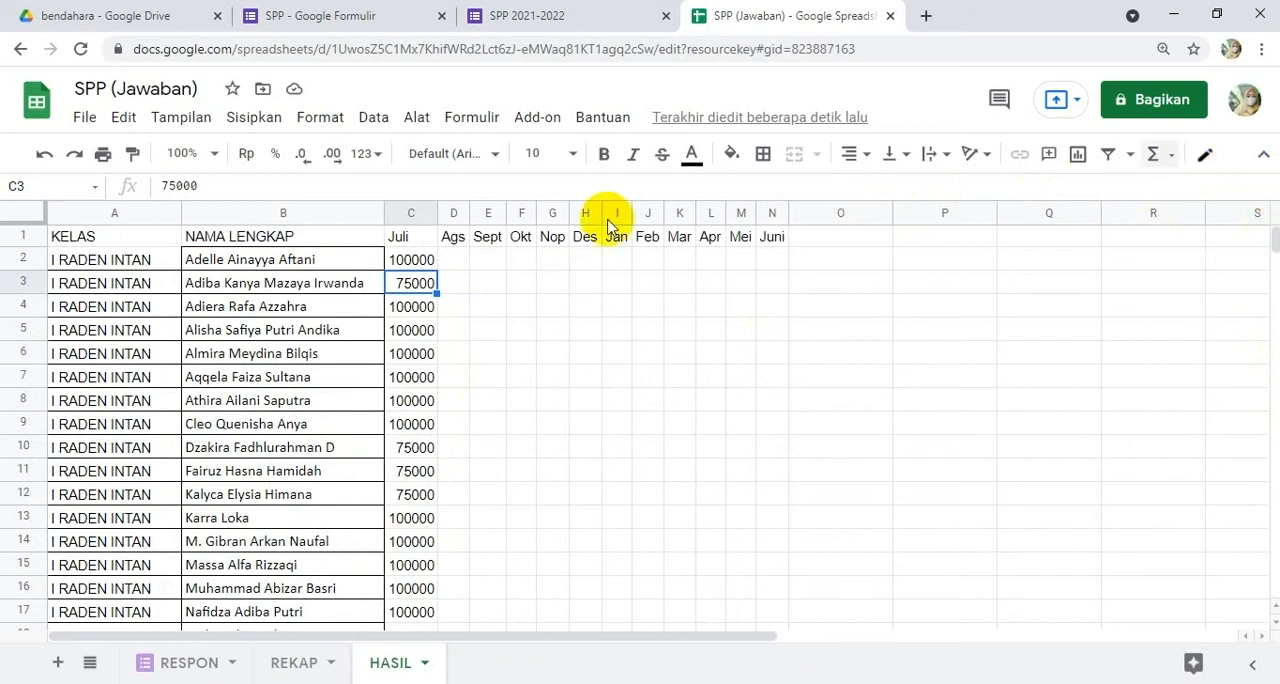
Step: Change the IFERROR fallback value in the C2 formula from 0 to an empty string ""
left_click(409, 237)
left_click(418, 260)
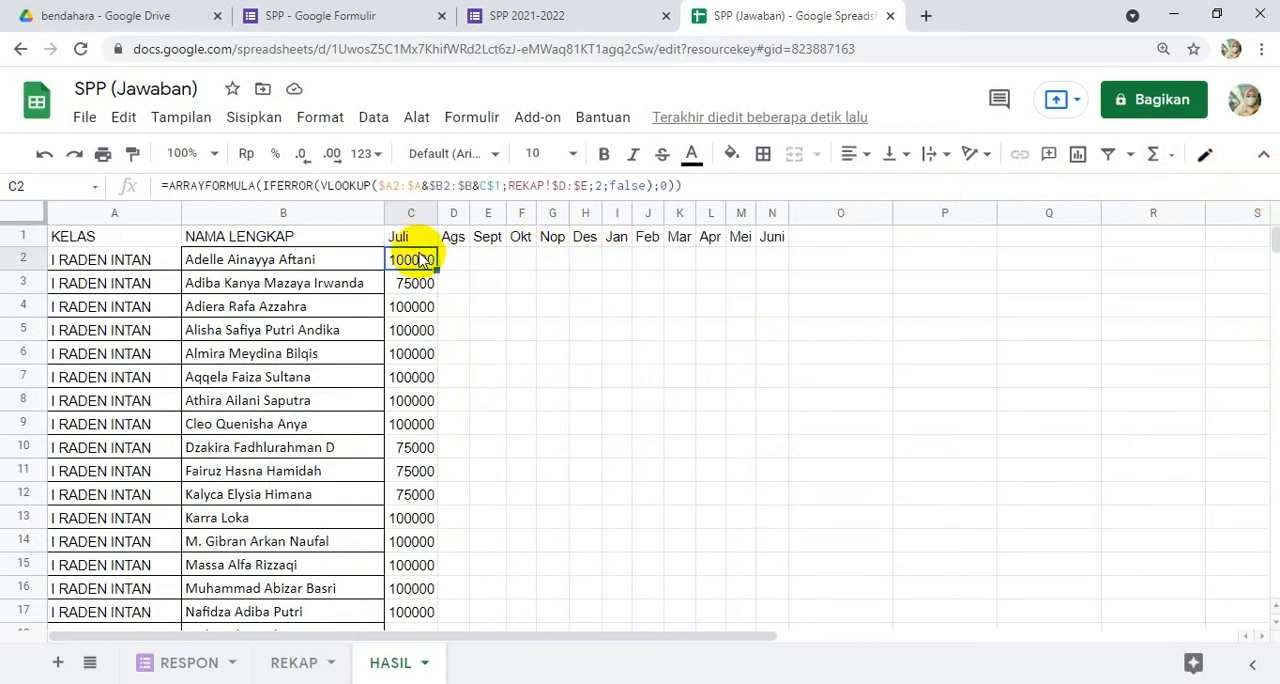
double_click(663, 185)
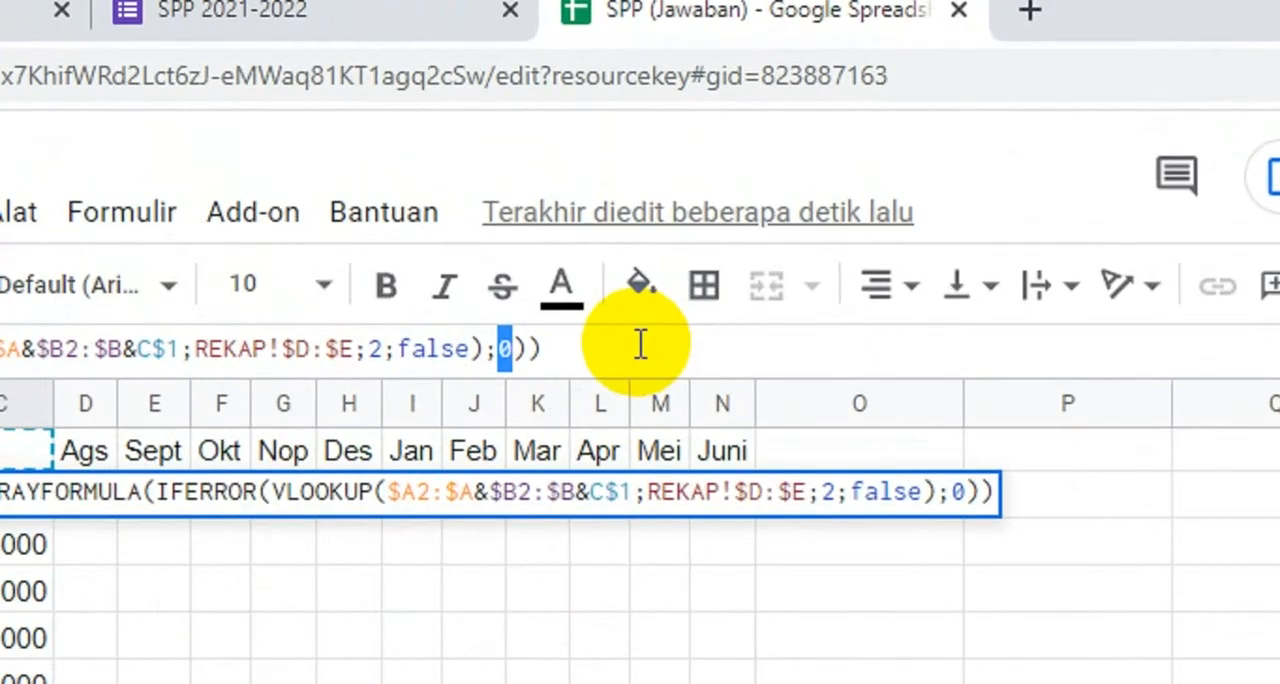
type("\"")
key("BackSpace")
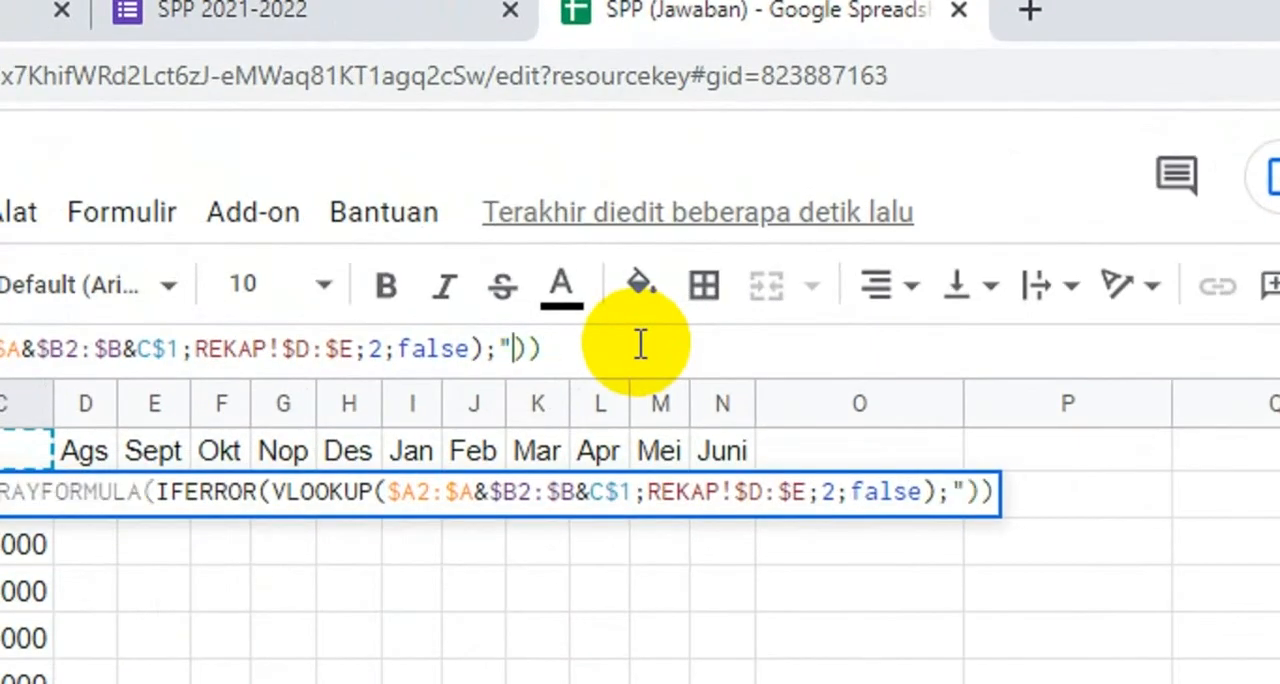
left_click(630, 348)
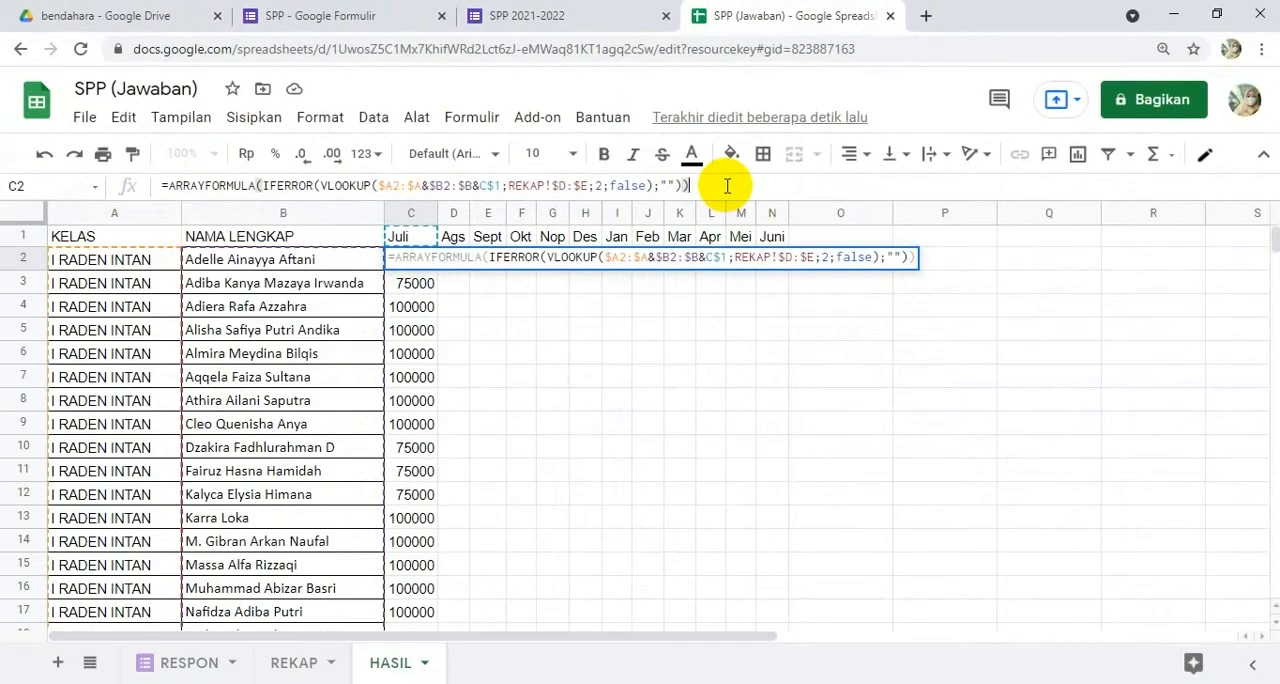
key("Return")
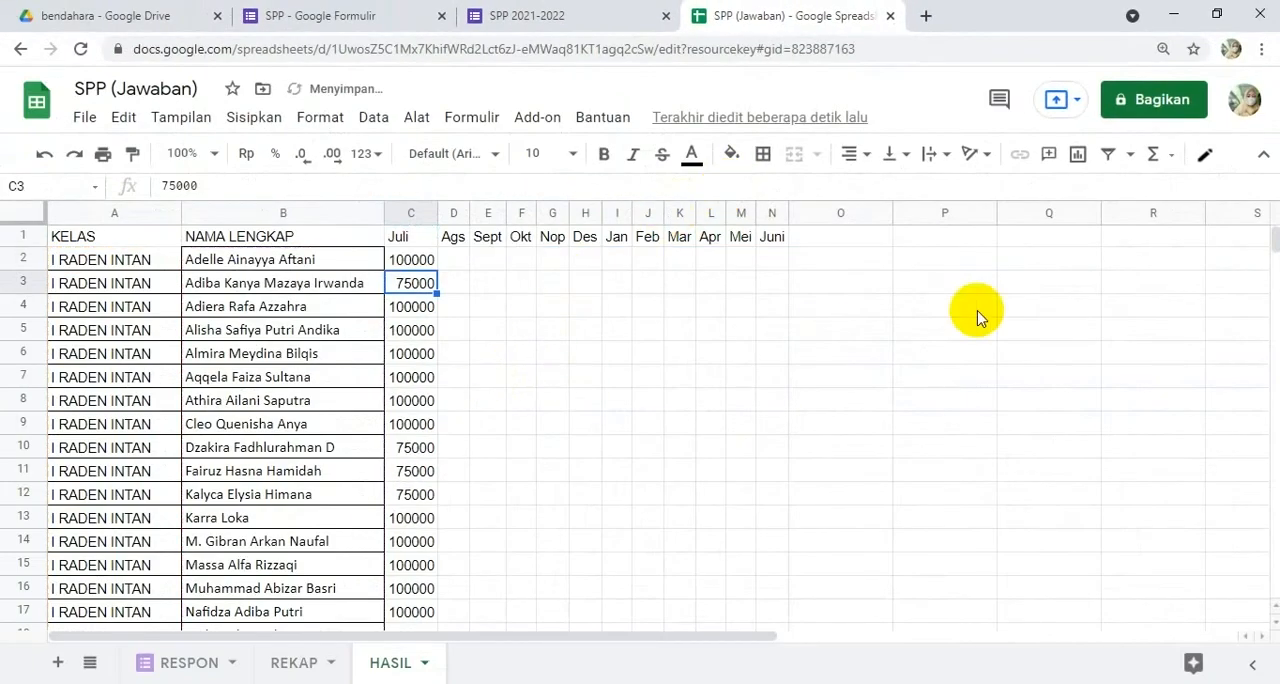
left_click_drag(1275, 245, 1266, 152)
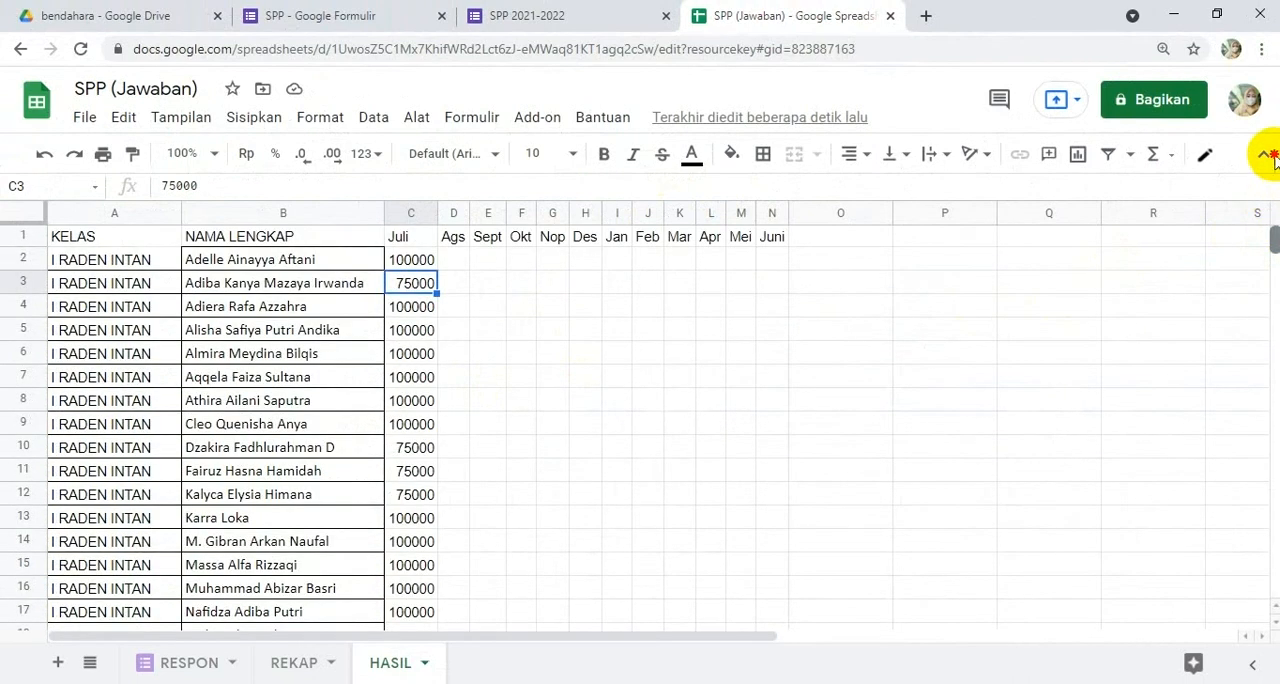
Step: Fill the C2 formula across the remaining month columns through Juni in cell N2
left_click(428, 260)
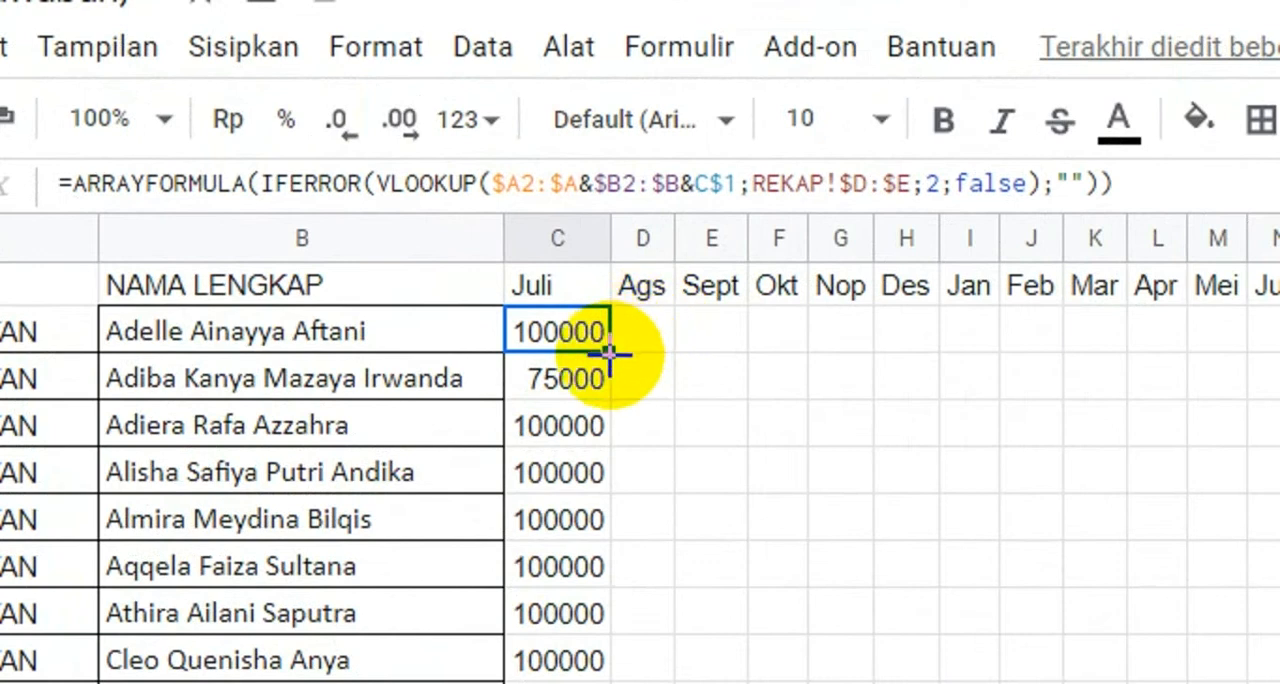
left_click_drag(609, 352, 1185, 358)
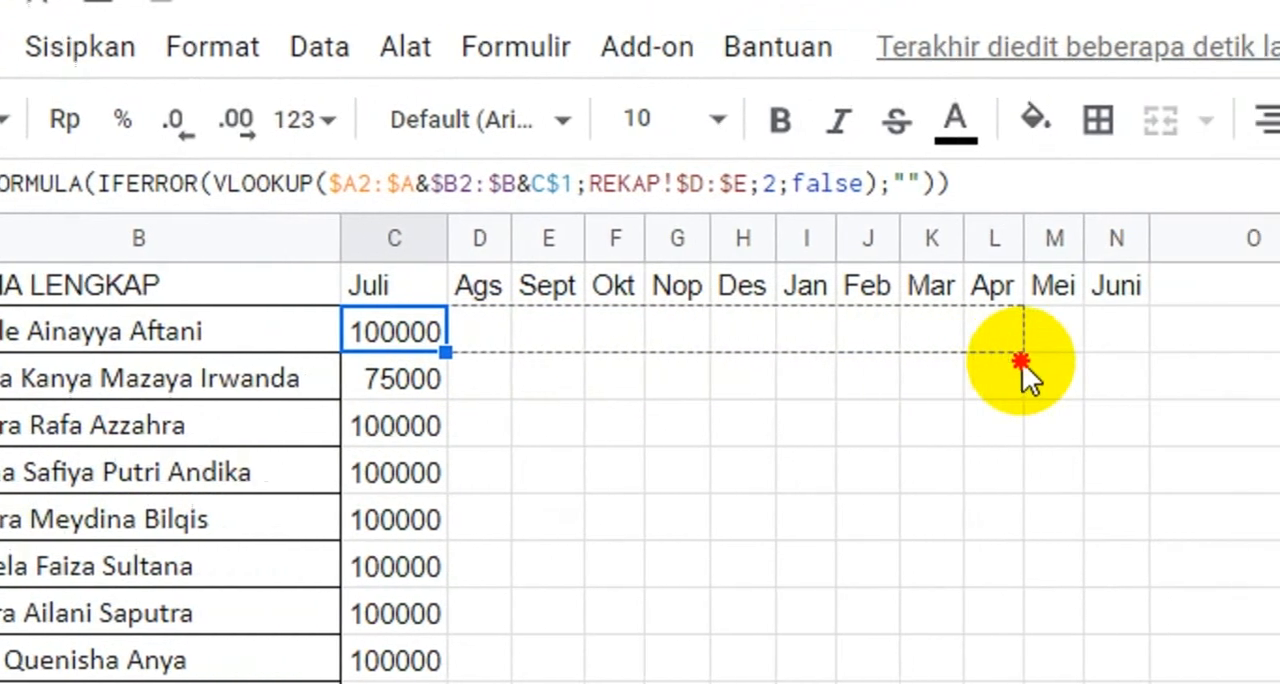
left_click_drag(1023, 360, 995, 345)
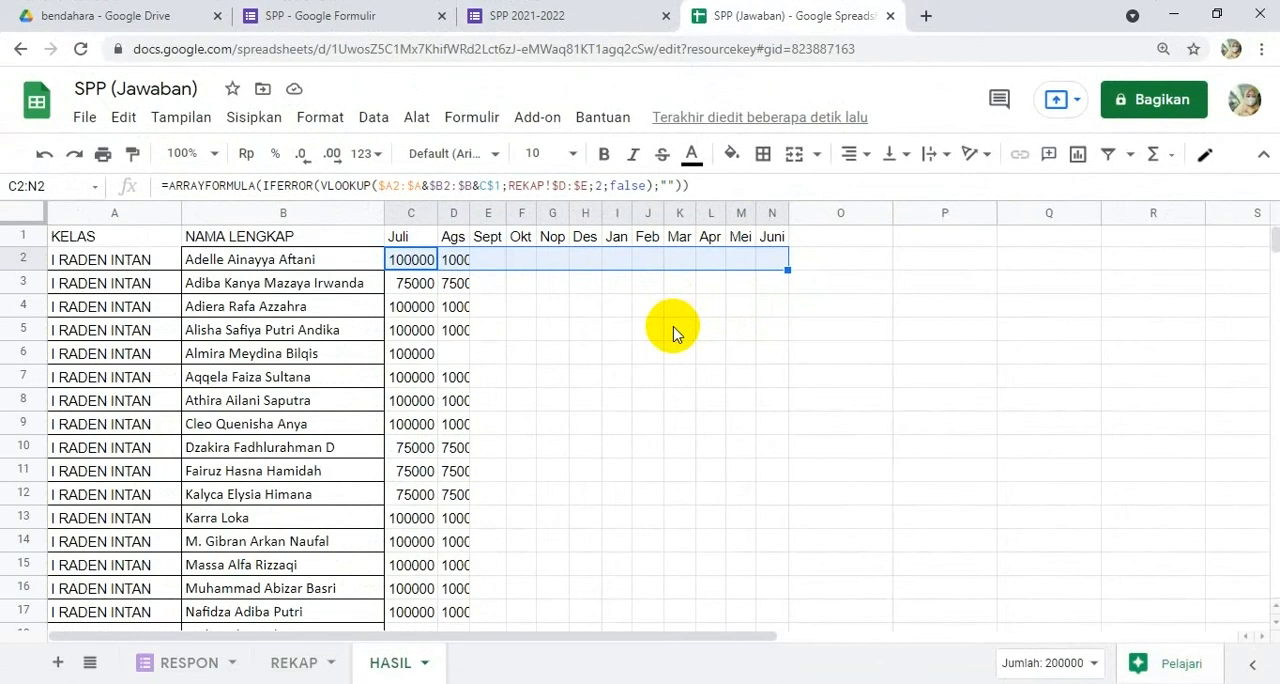
Step: Fit the widths of month columns C through N to their contents
scroll(673, 333, "down", 2)
scroll(673, 333, "down", 5)
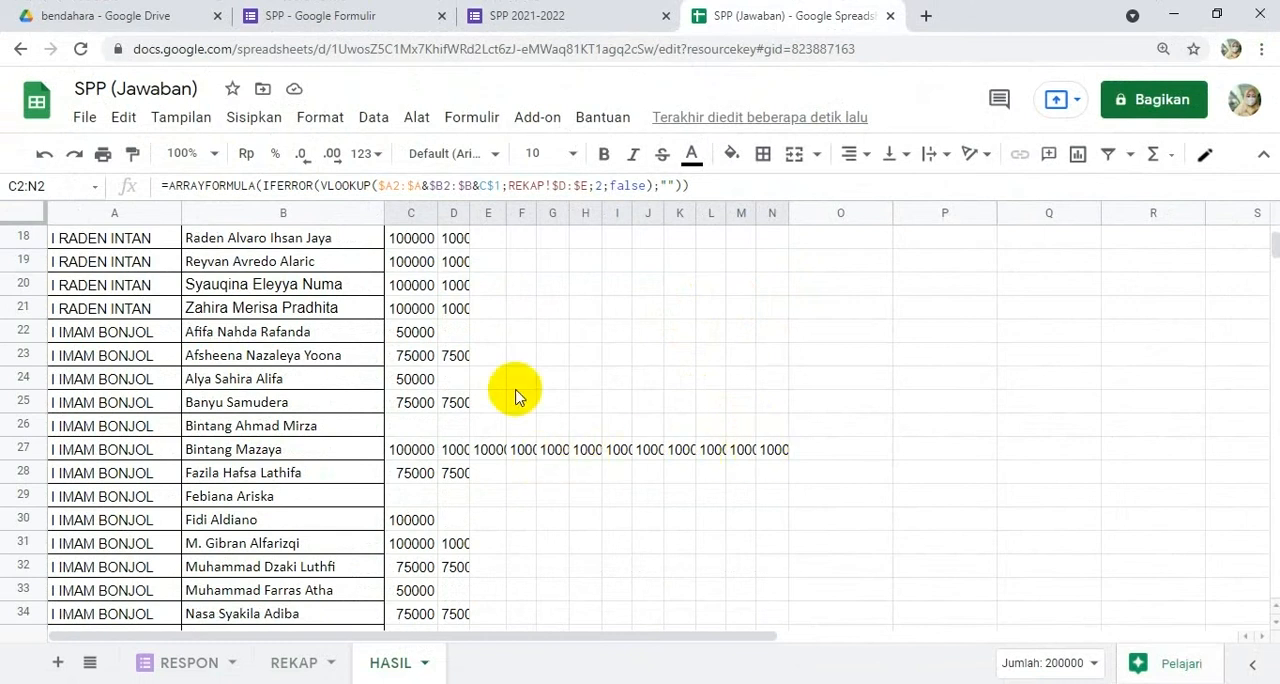
left_click_drag(409, 218, 786, 210)
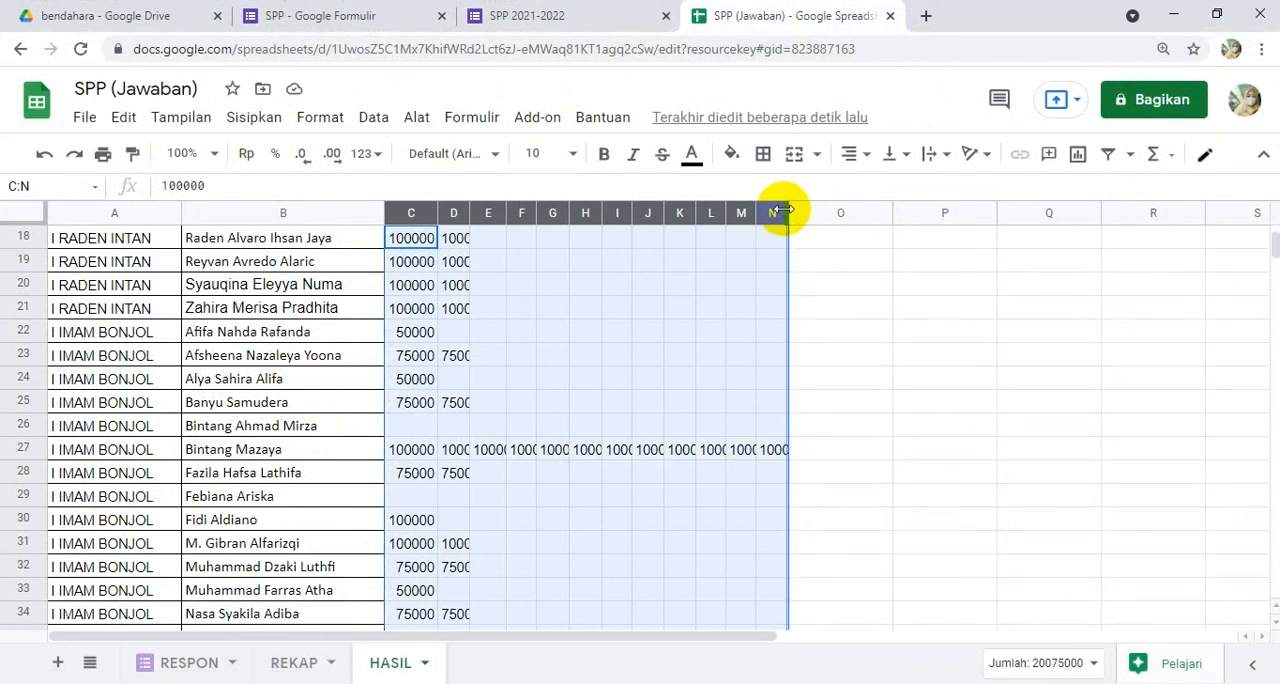
double_click(783, 210)
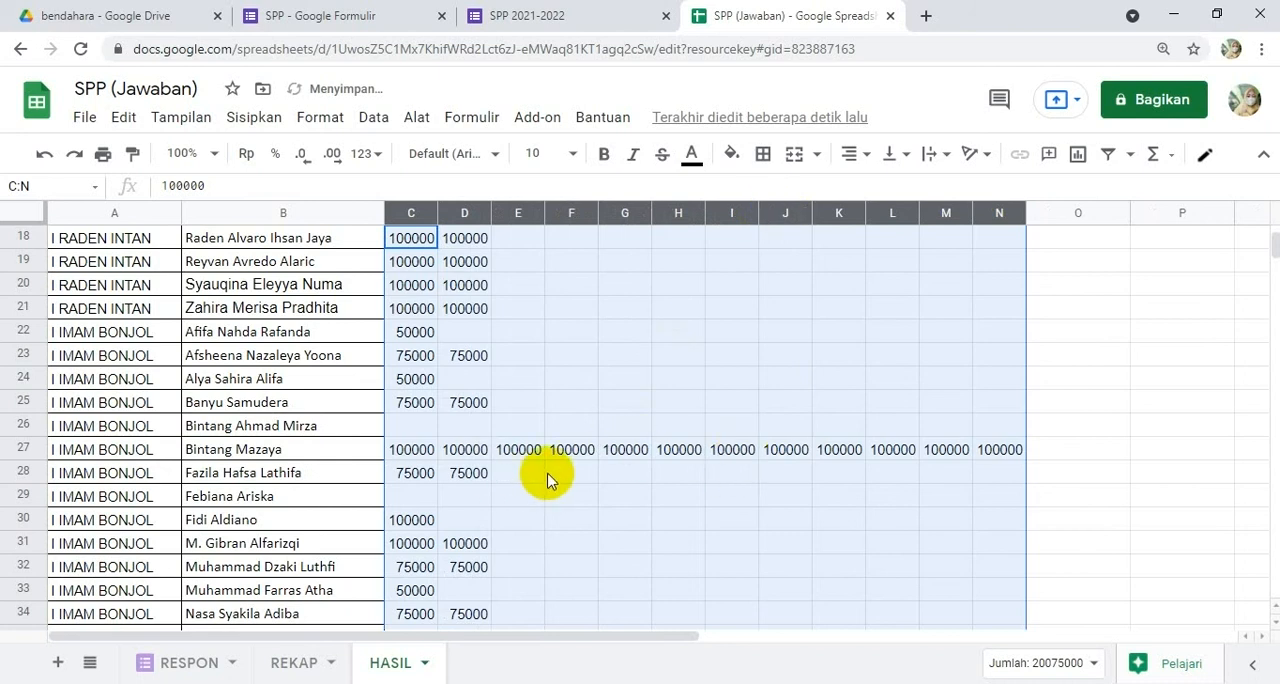
Step: Check the C2 formula and review the students' payments across the Juli to Juni columns of the HASIL sheet
scroll(547, 480, "up", 6)
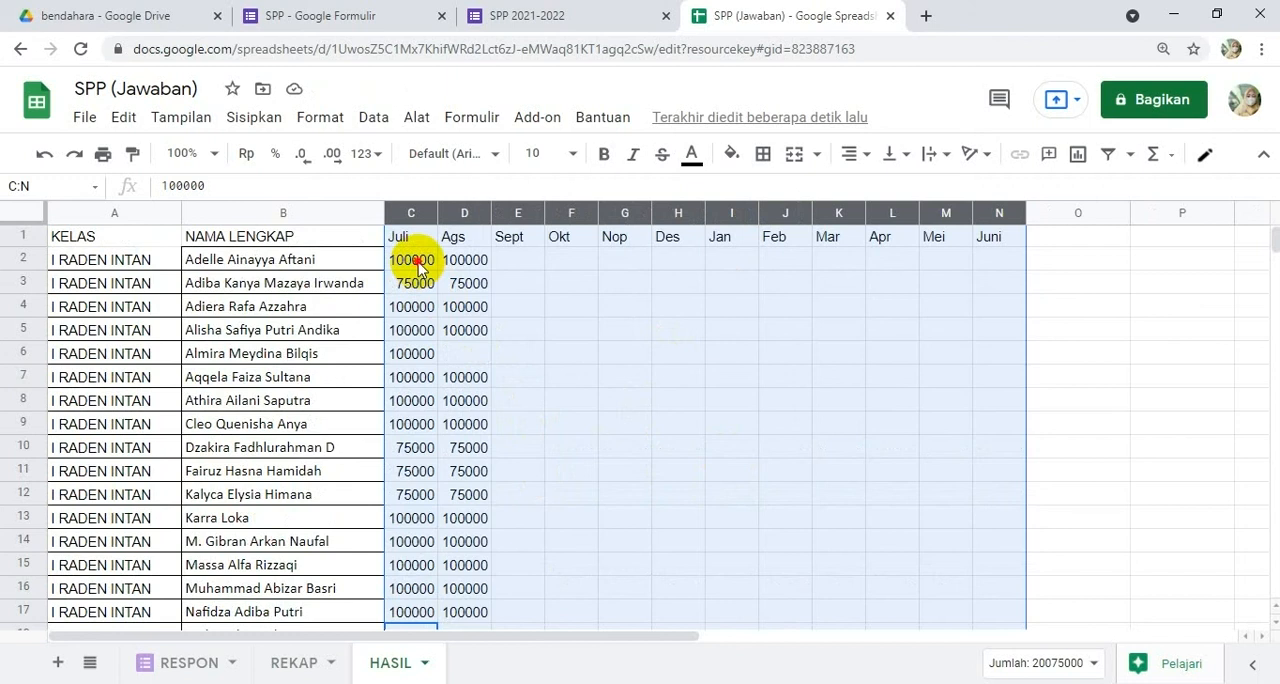
left_click(418, 264)
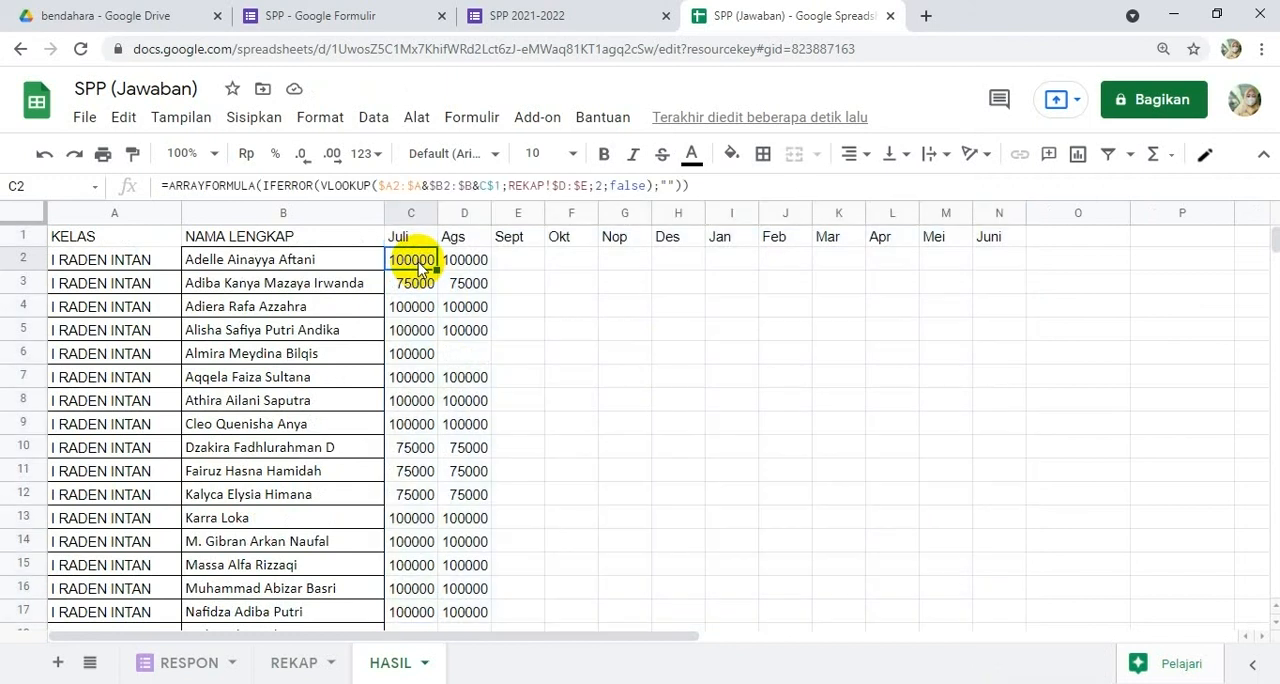
left_click(293, 270)
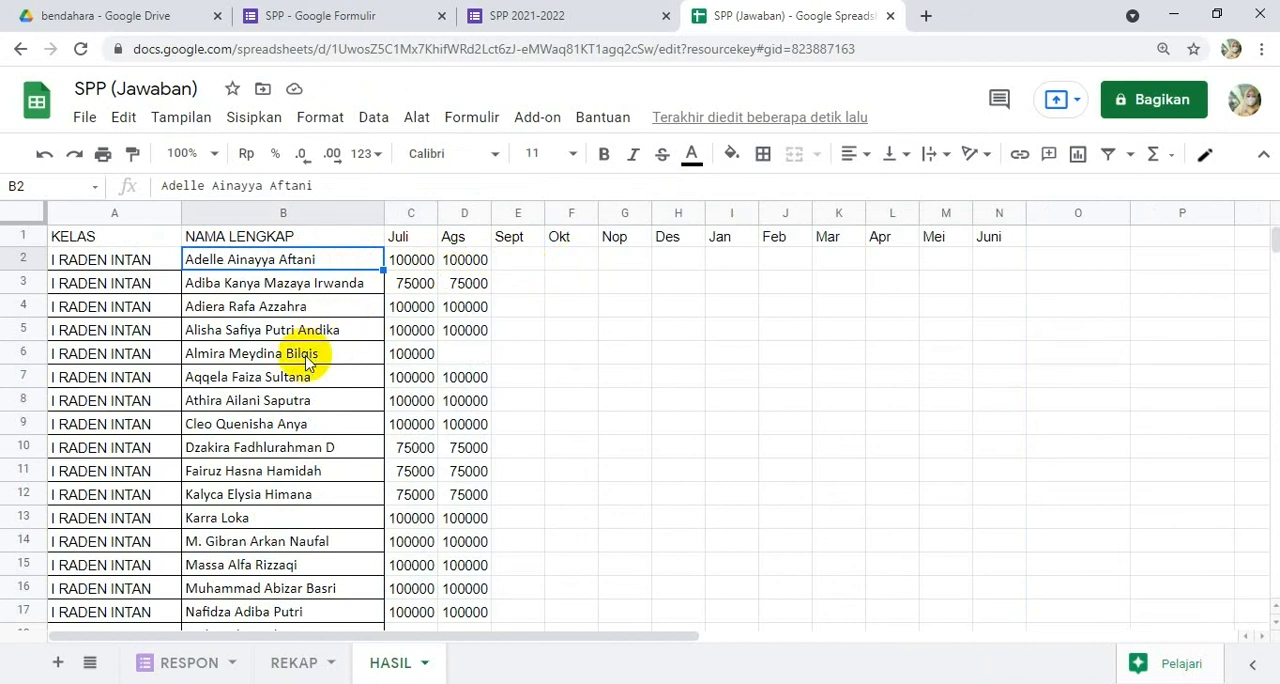
scroll(307, 362, "down", 10)
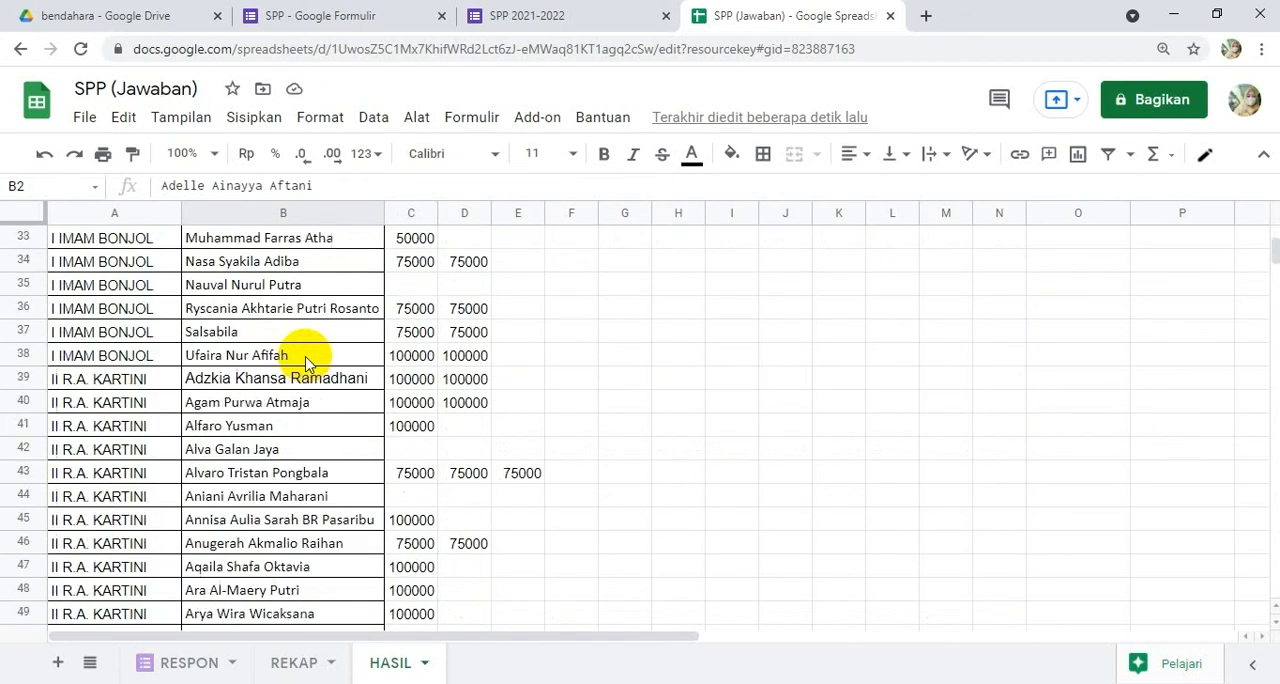
scroll(307, 362, "up", 4)
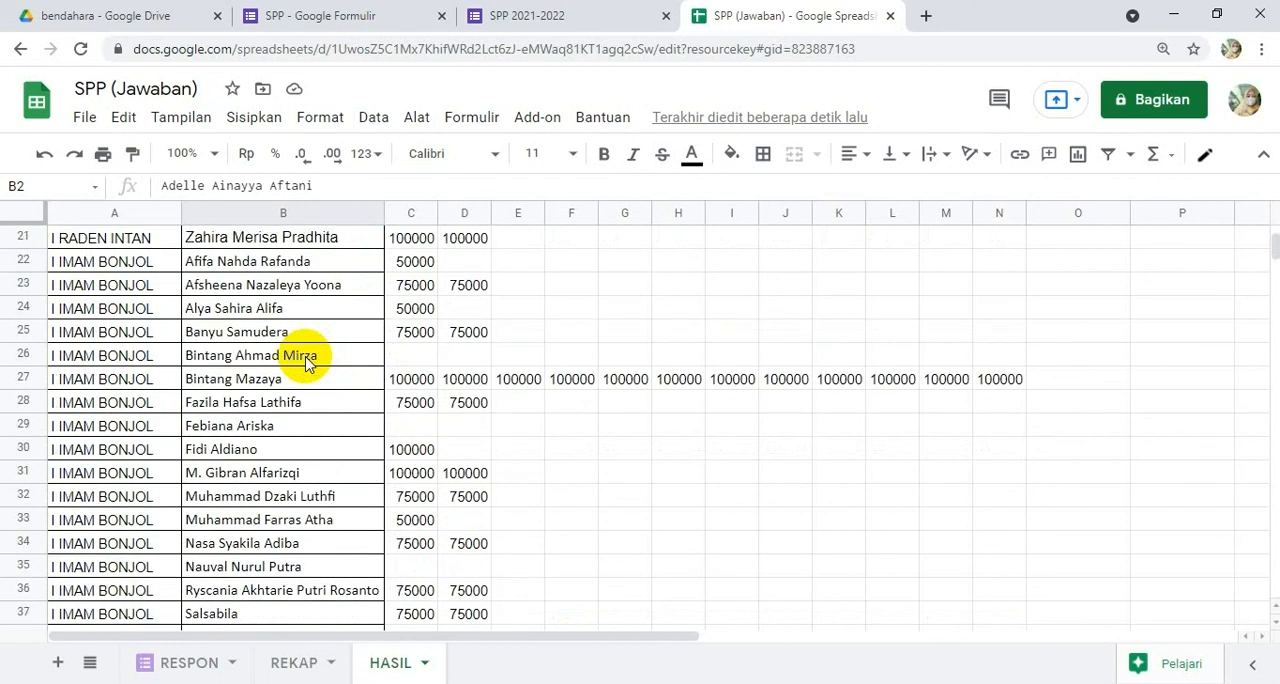
scroll(307, 362, "up", 7)
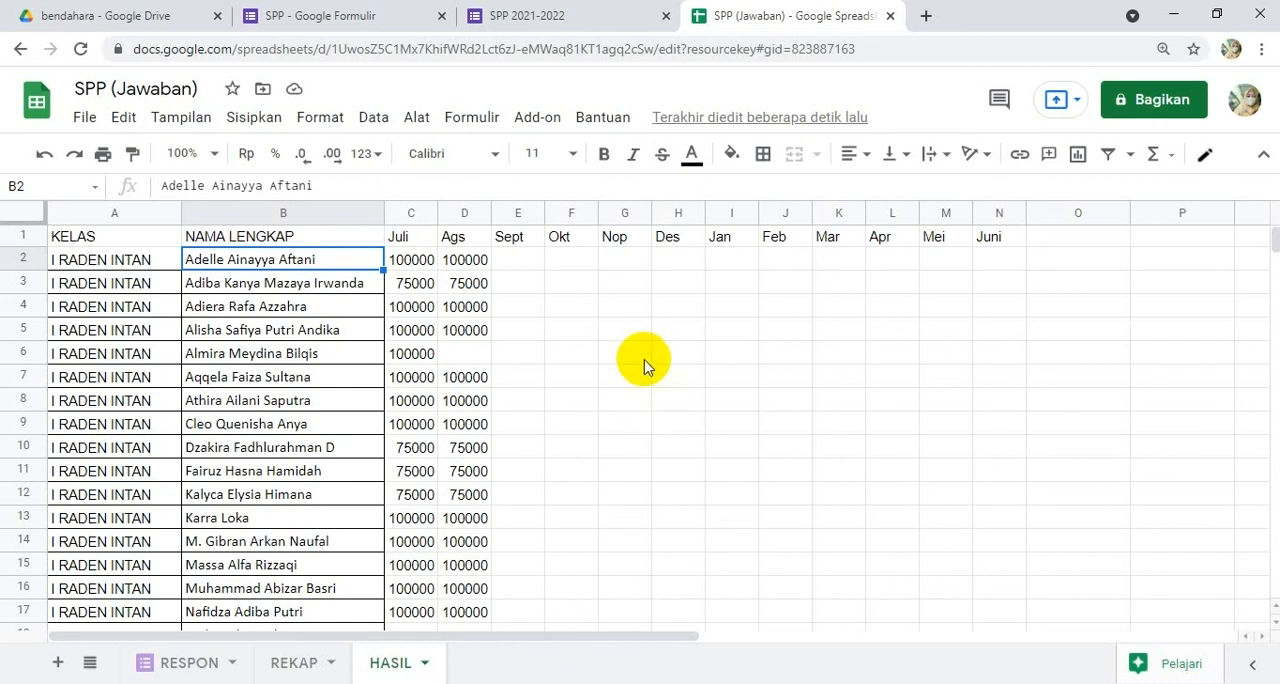
Step: Switch to the SPP 2021-2022 form and start another response with class IV KH DEWANTARA and the seventh student listed
left_click(552, 22)
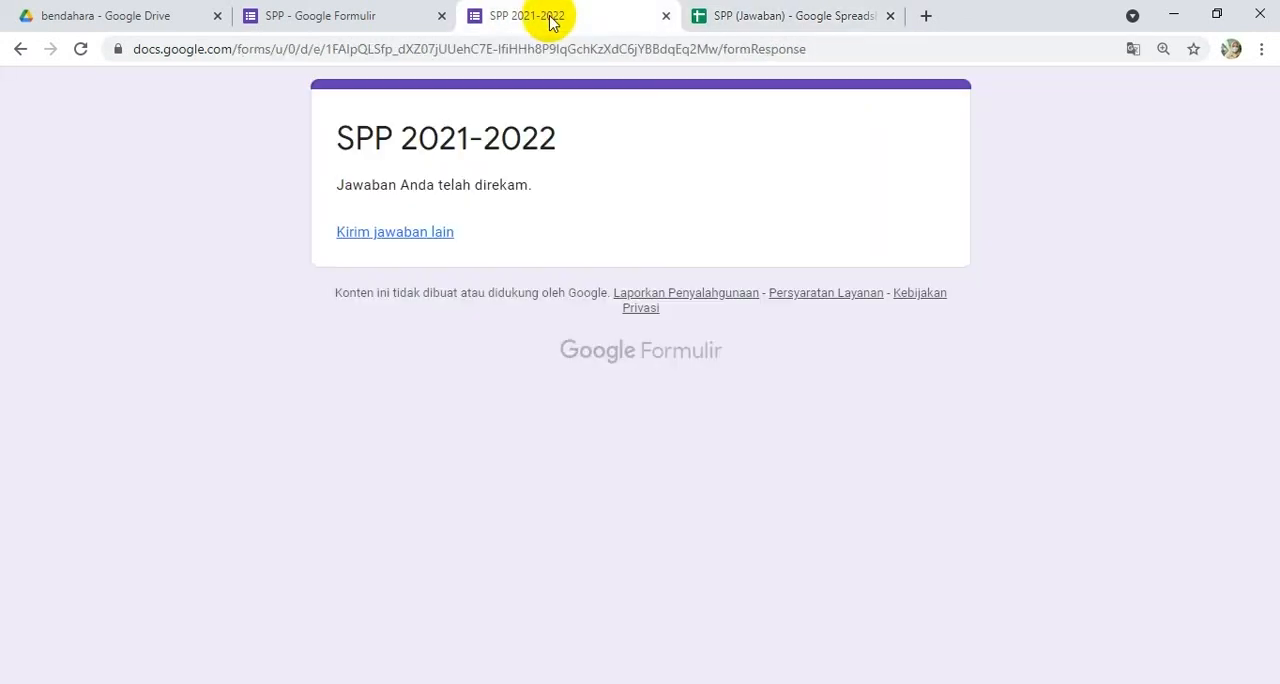
left_click(443, 234)
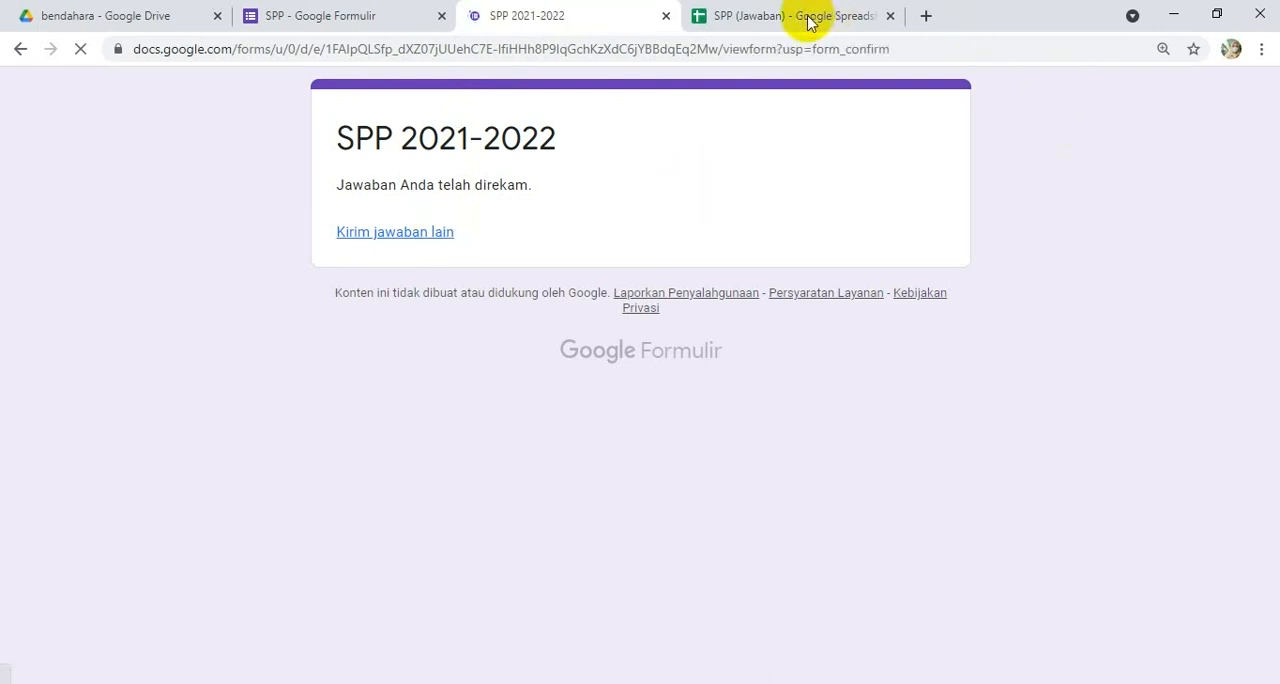
left_click(500, 363)
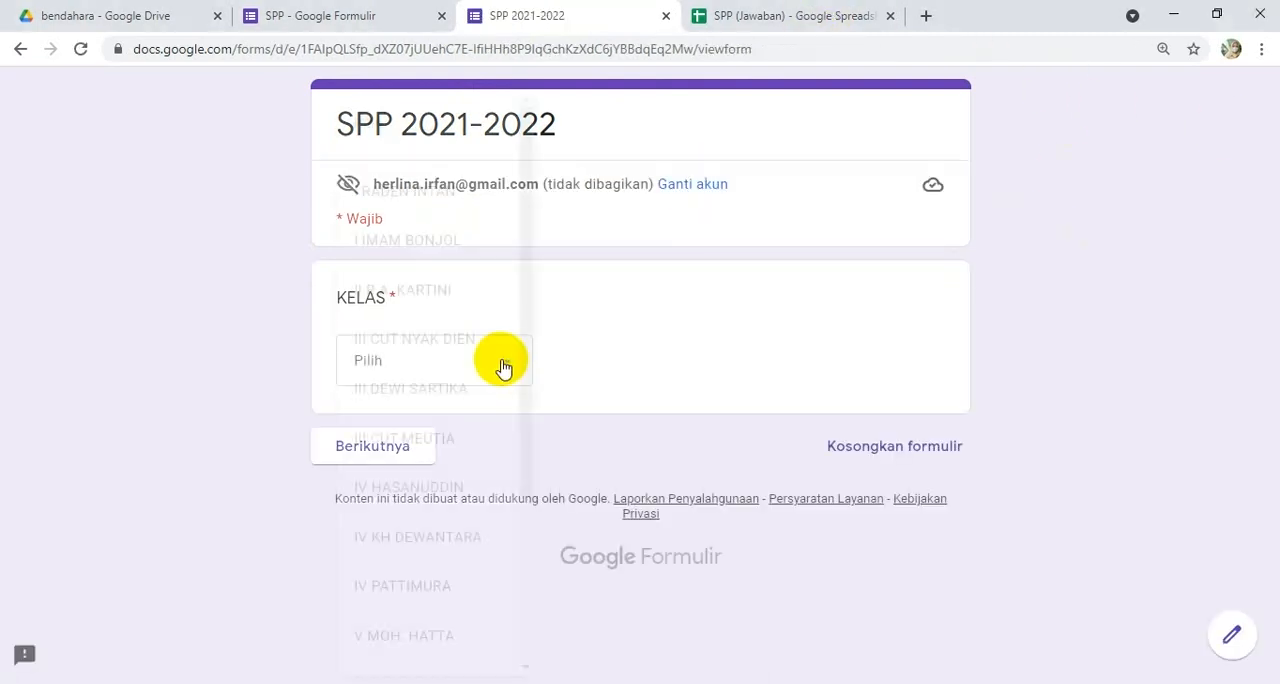
left_click(488, 527)
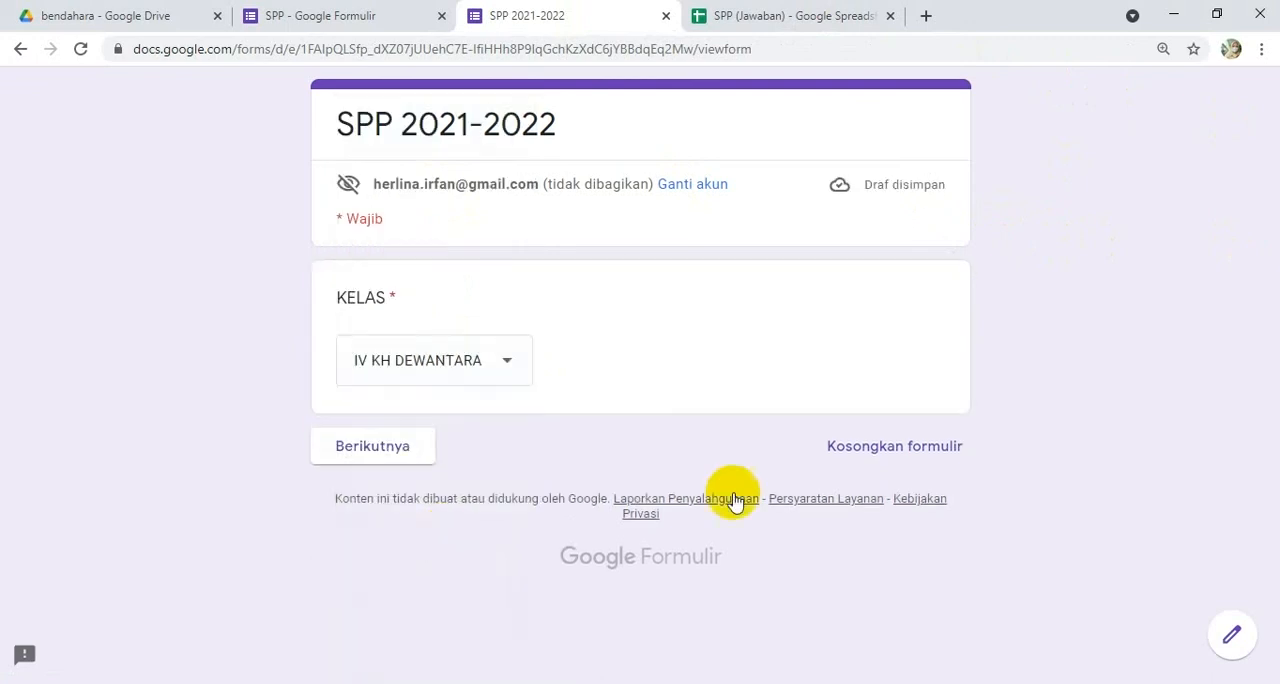
left_click(375, 451)
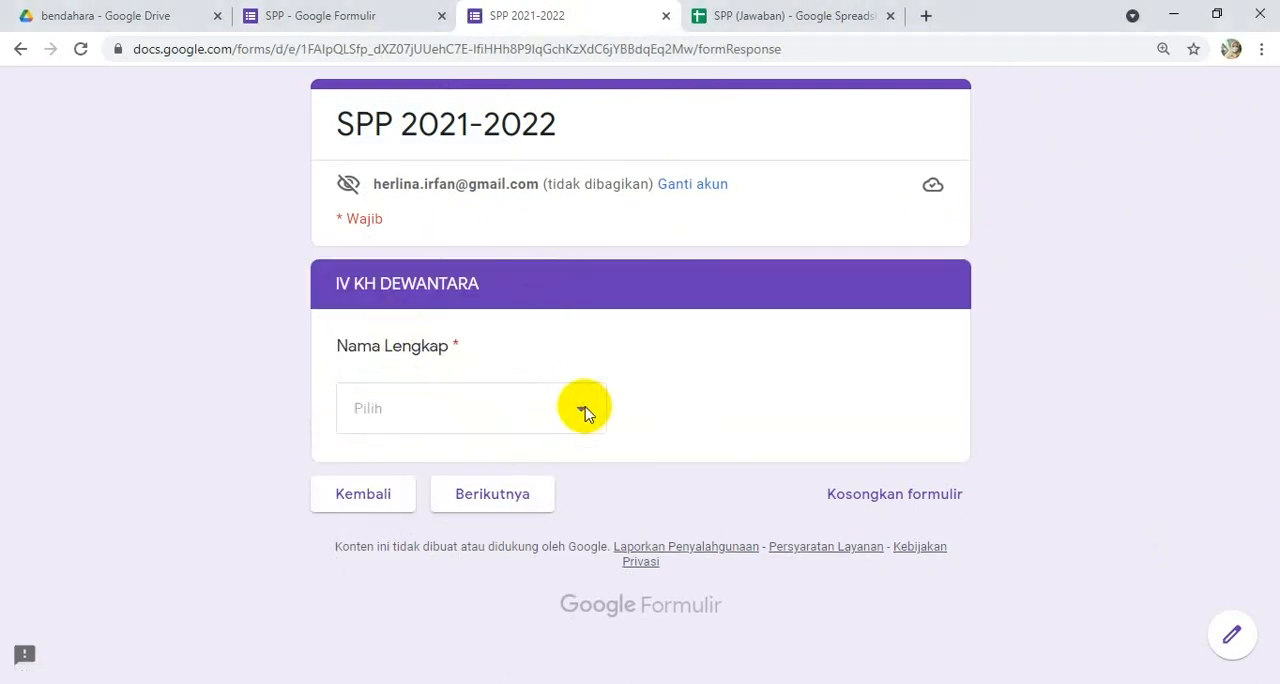
left_click(585, 413)
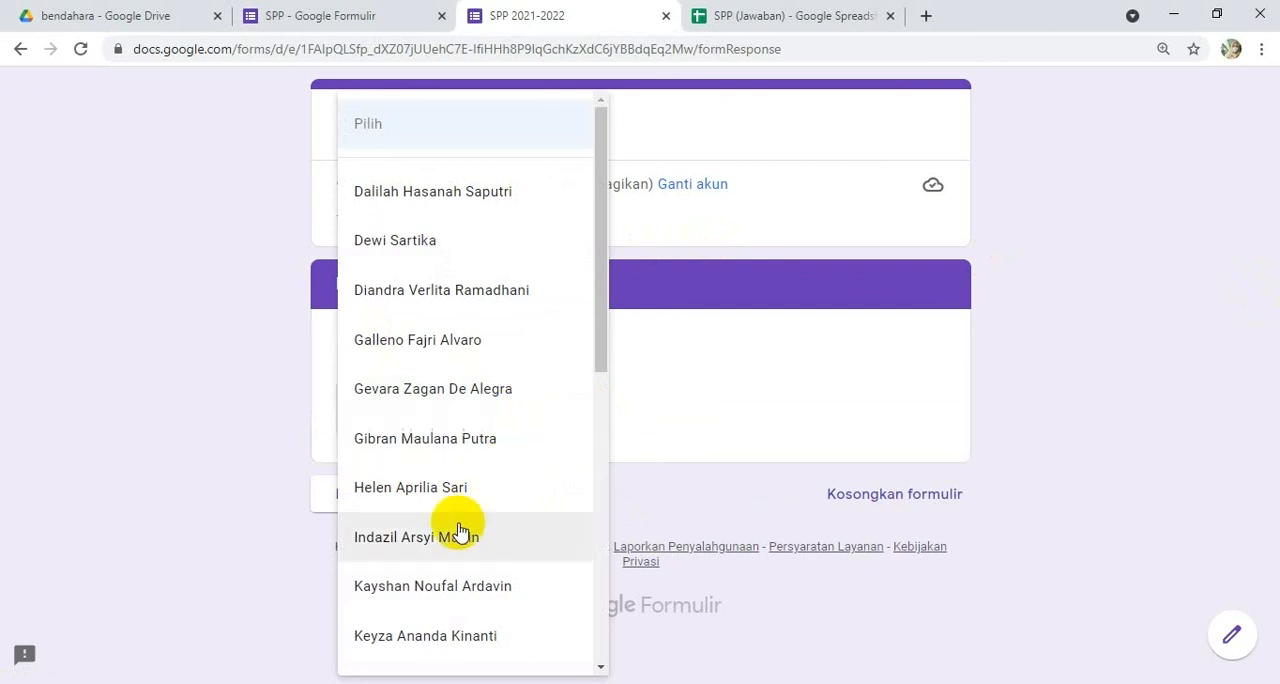
left_click(397, 502)
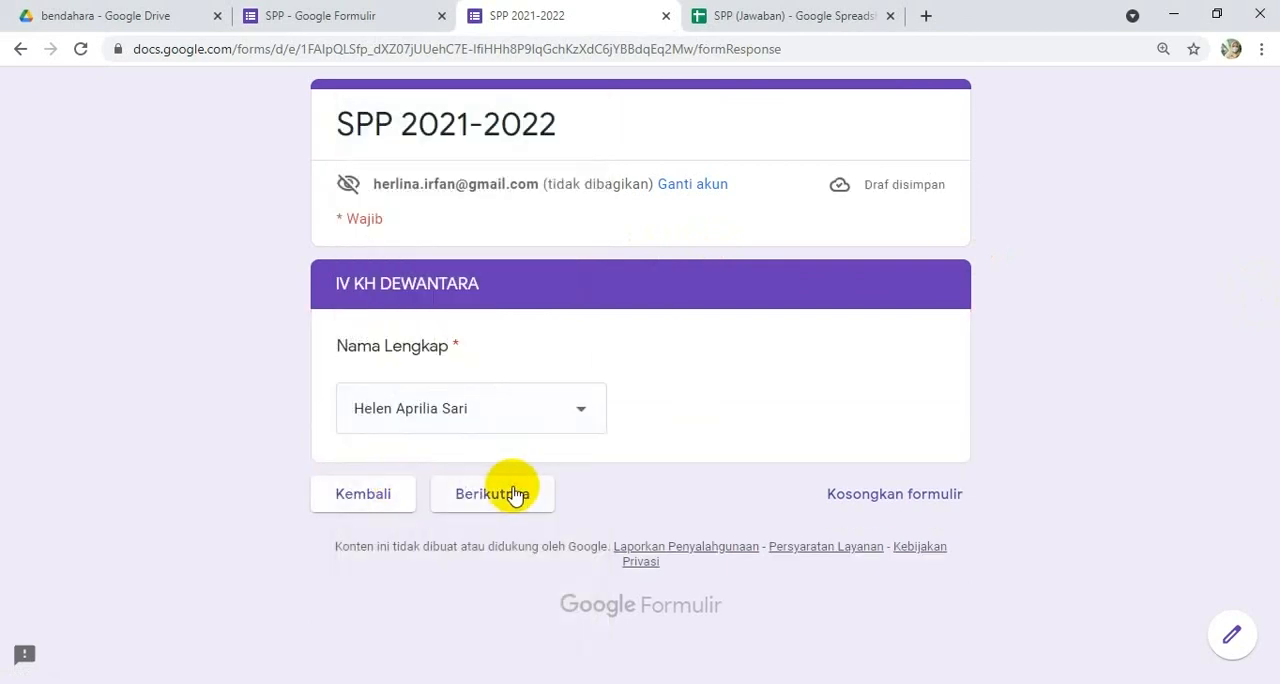
left_click(514, 494)
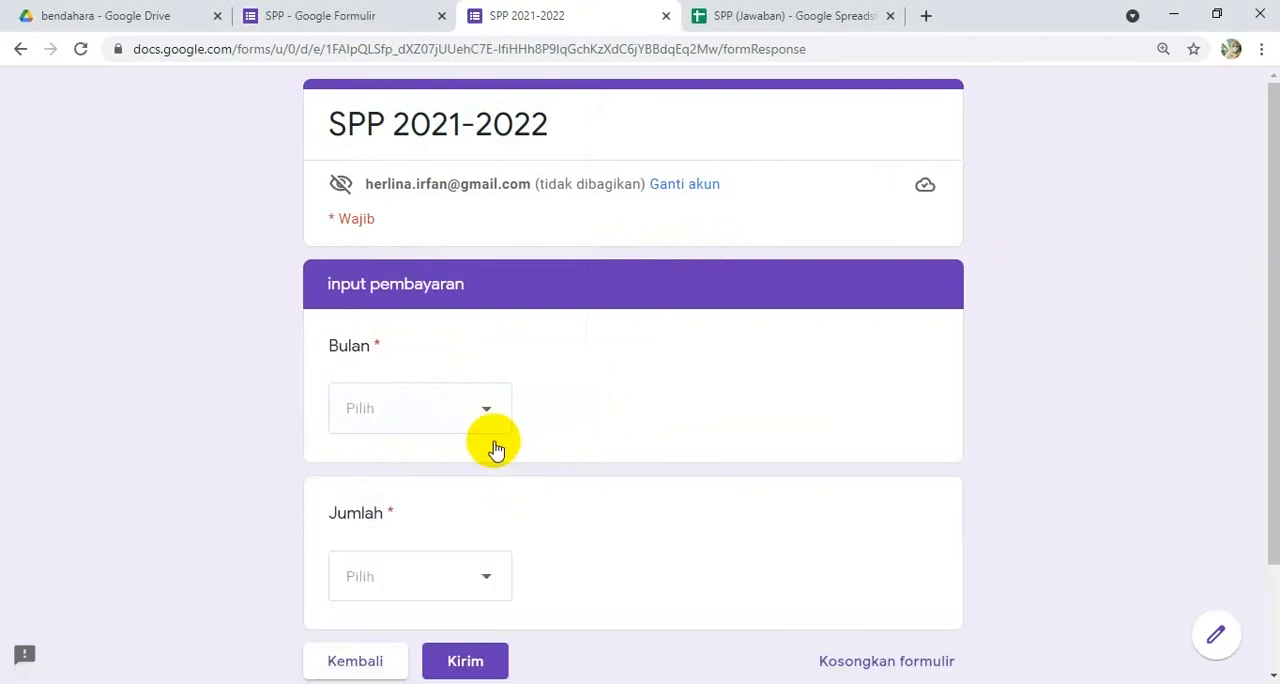
Step: Set Bulan to Juli and Jumlah to 100000 for the payment, and submit the response
left_click(489, 406)
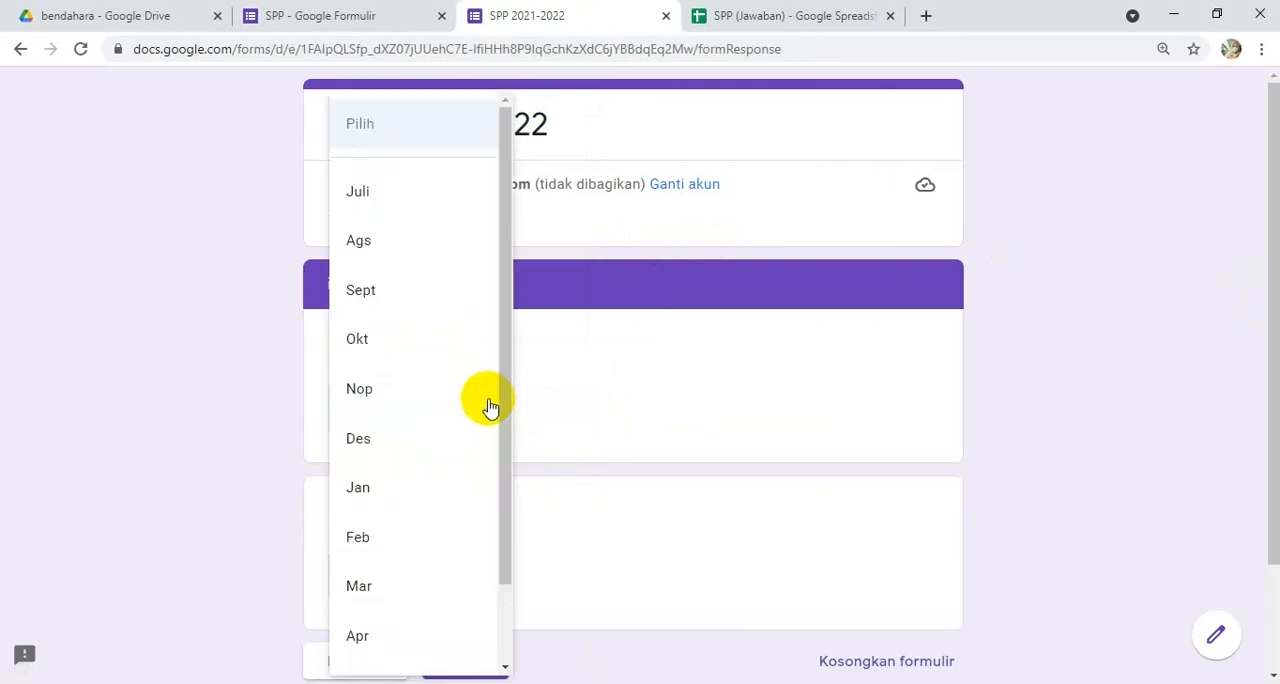
left_click(366, 208)
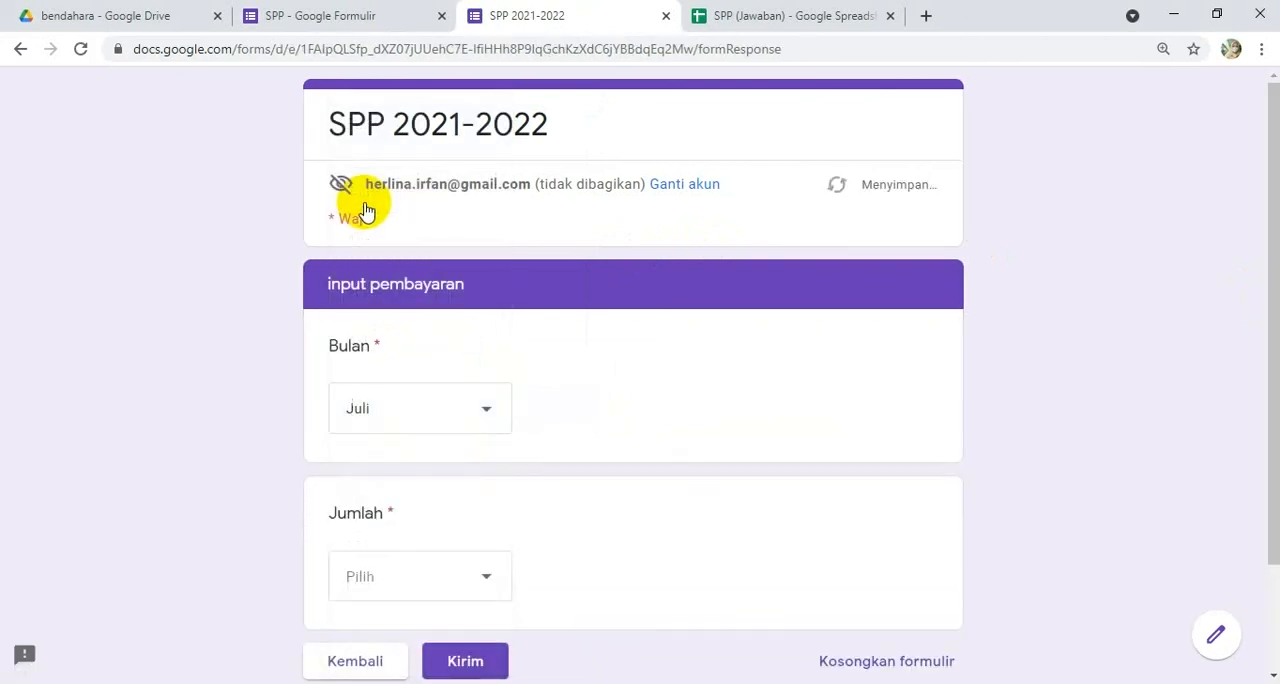
left_click(486, 567)
left_click(366, 428)
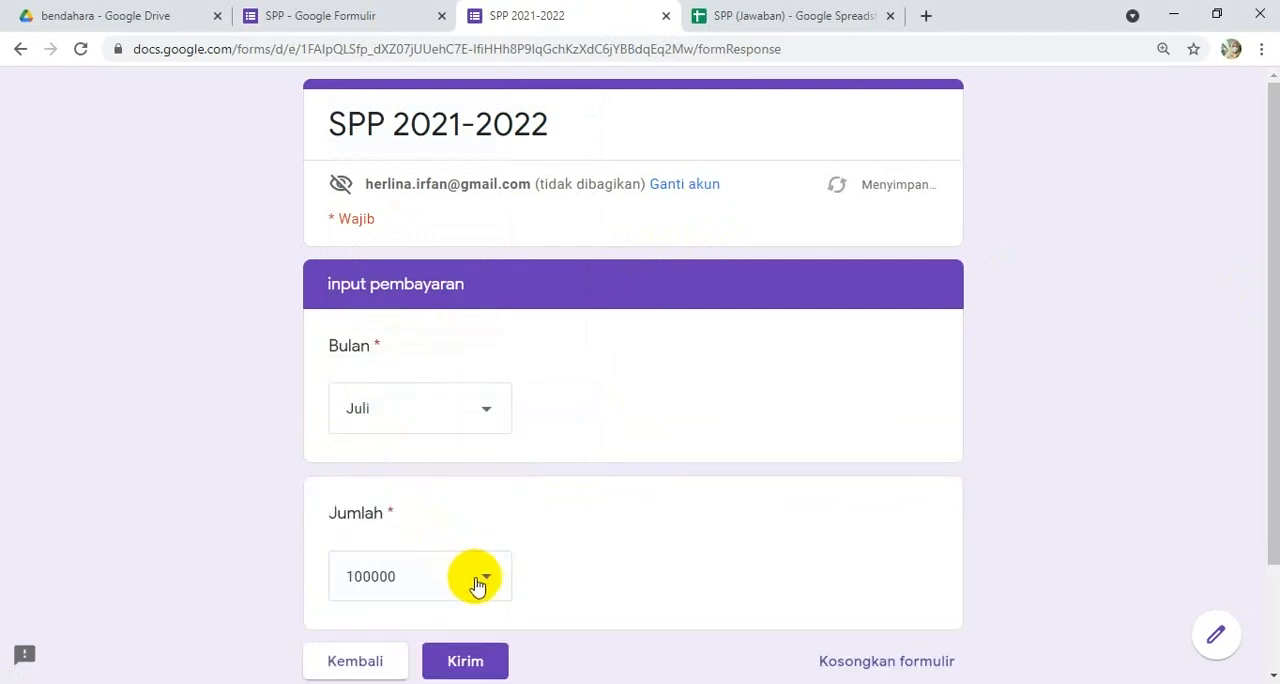
left_click(484, 585)
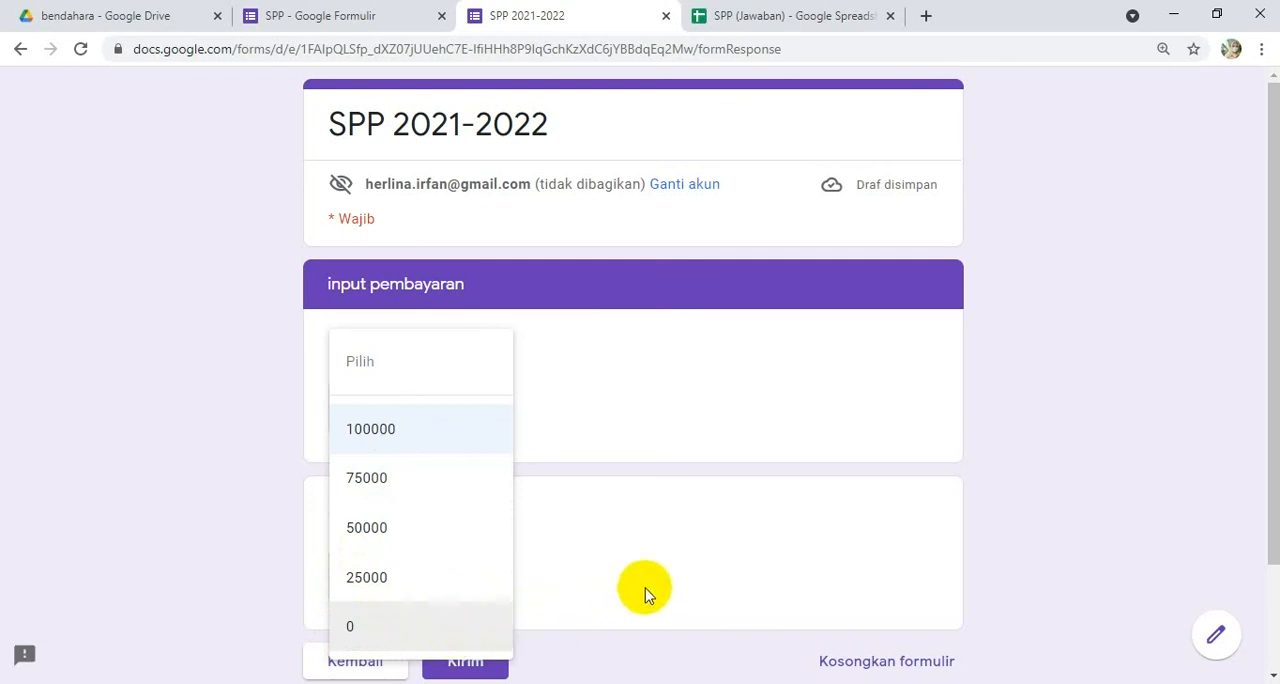
left_click(701, 588)
scroll(580, 549, "down", 2)
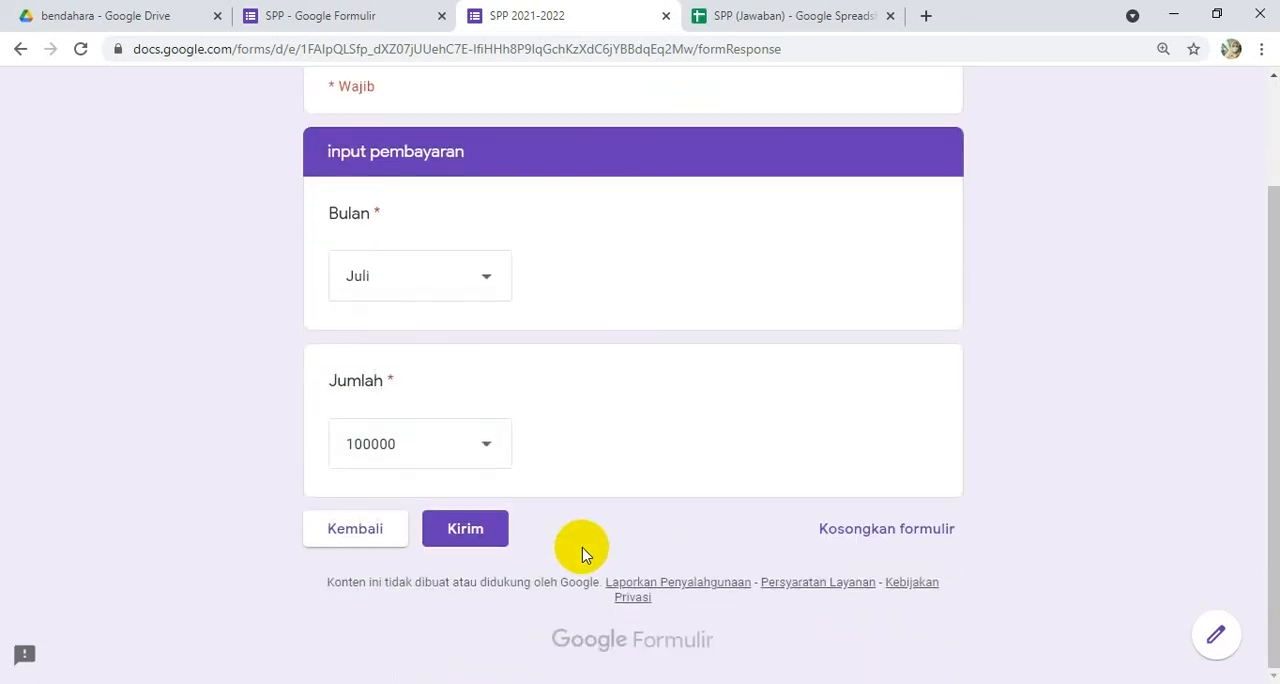
left_click(480, 536)
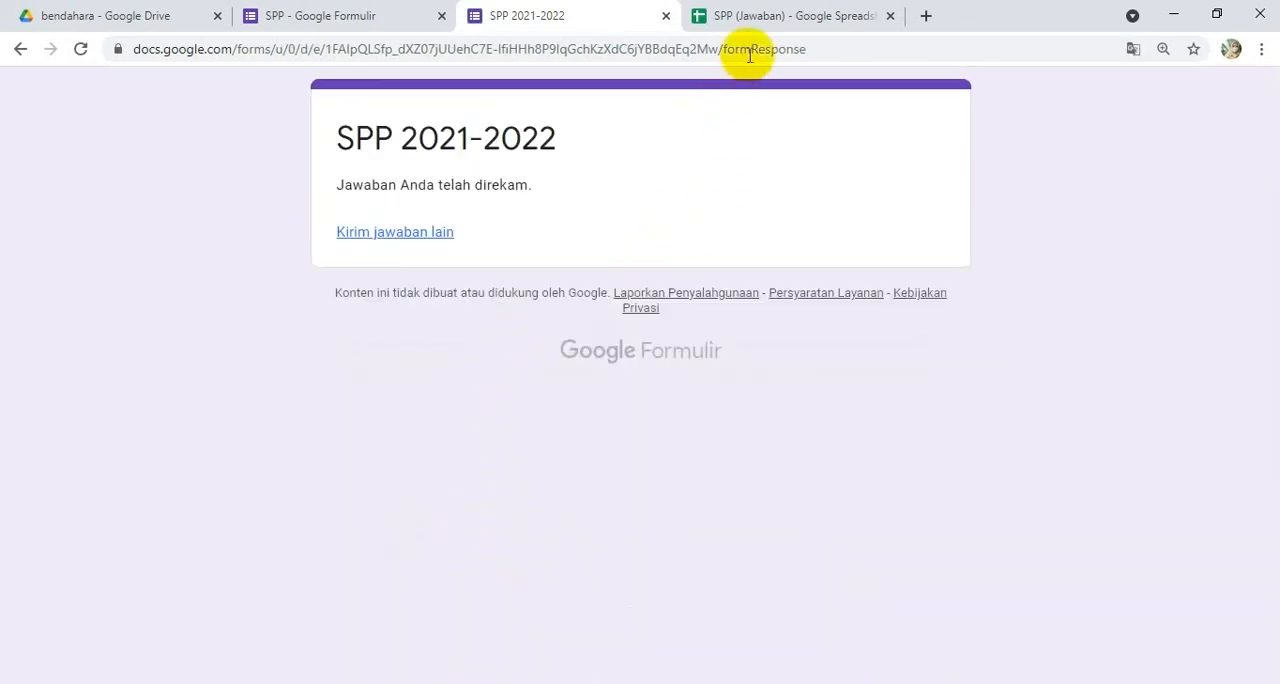
Step: Return to the HASIL sheet and check the Juli payment of the submitted IV KH DEWANTARA student, then select the student in B162
left_click(770, 18)
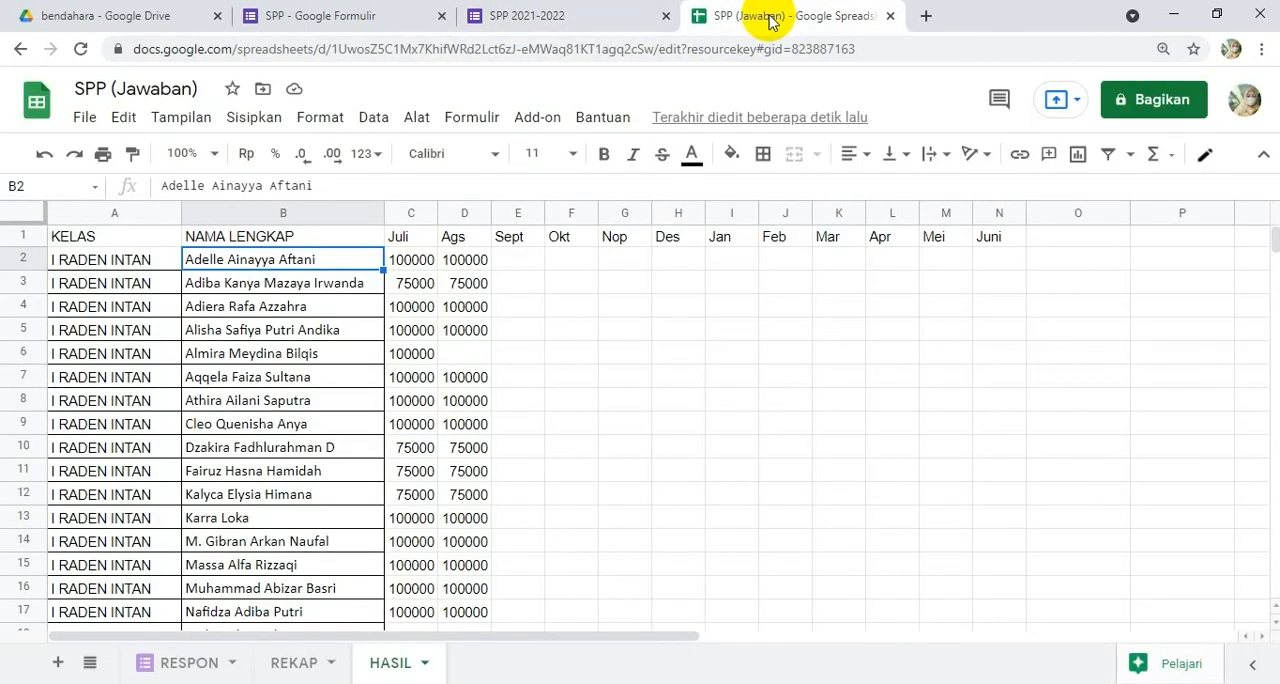
left_click(382, 664)
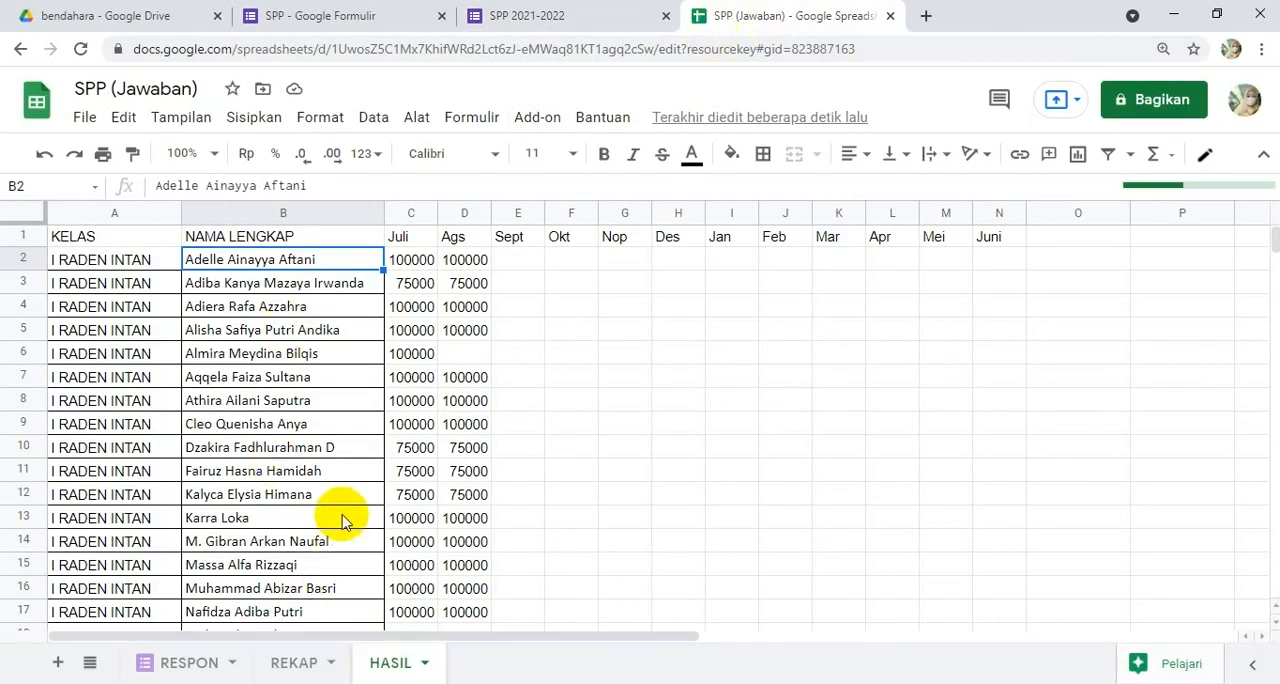
scroll(337, 514, "down", 20)
scroll(268, 474, "up", 4)
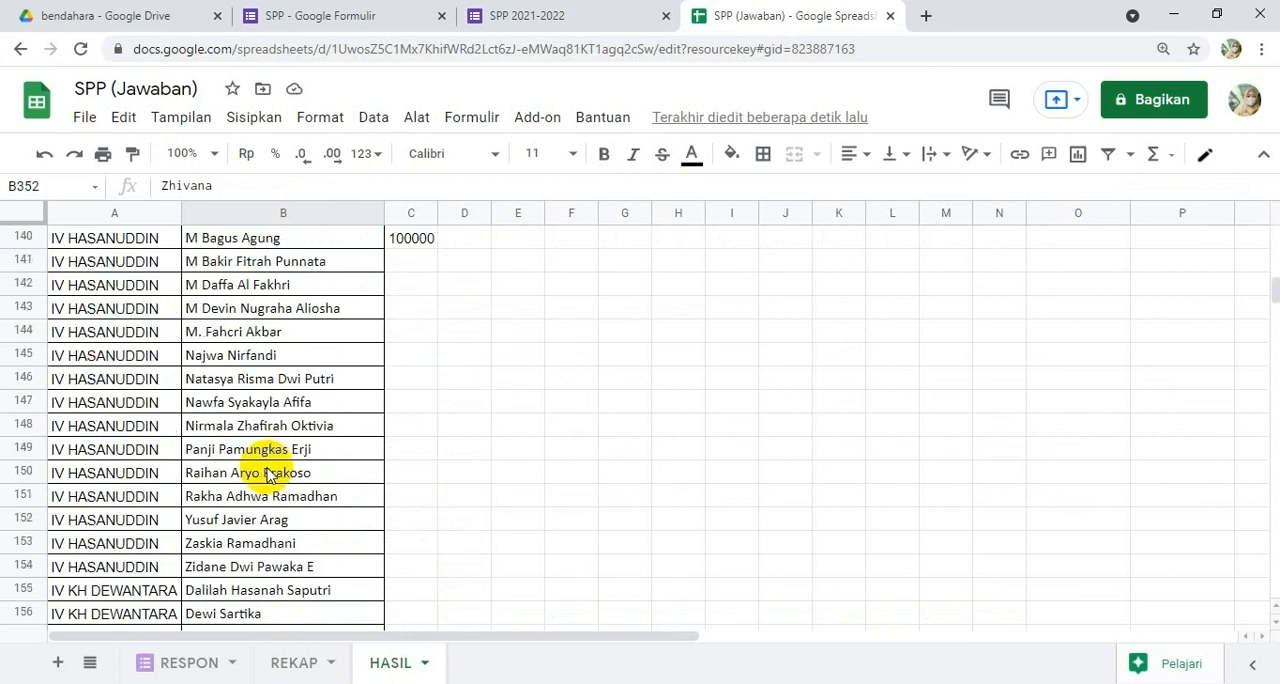
scroll(268, 474, "up", 4)
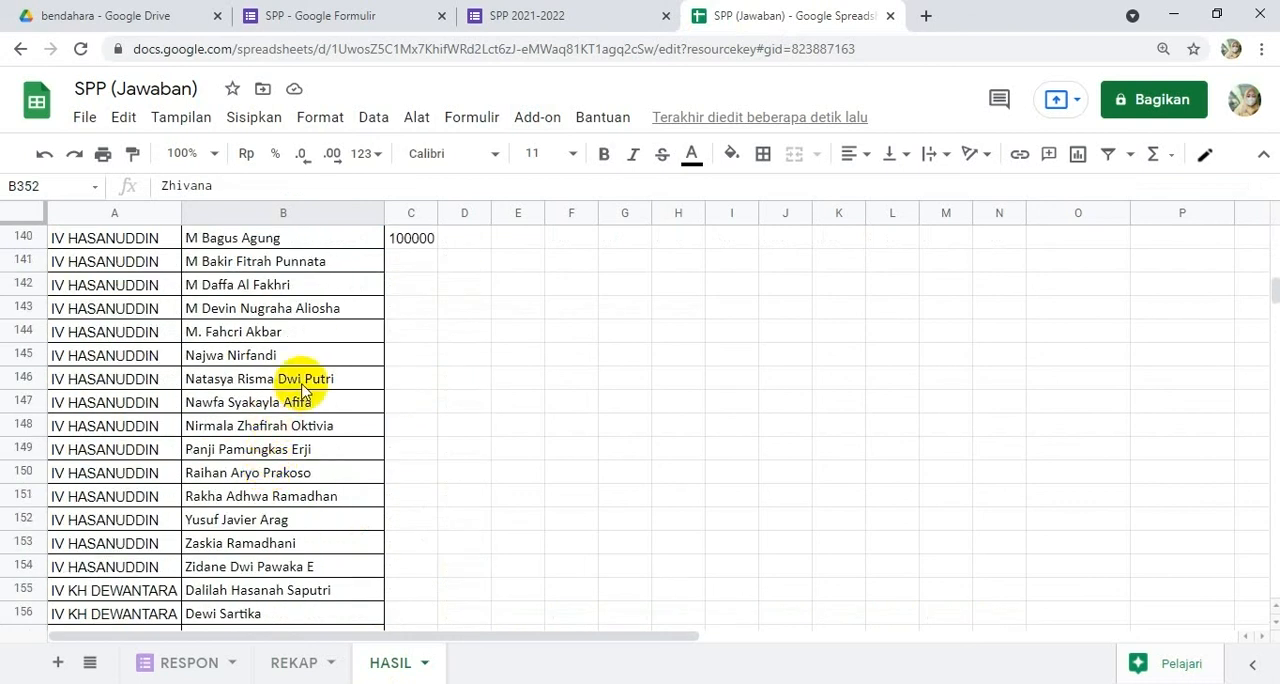
scroll(305, 387, "up", 3)
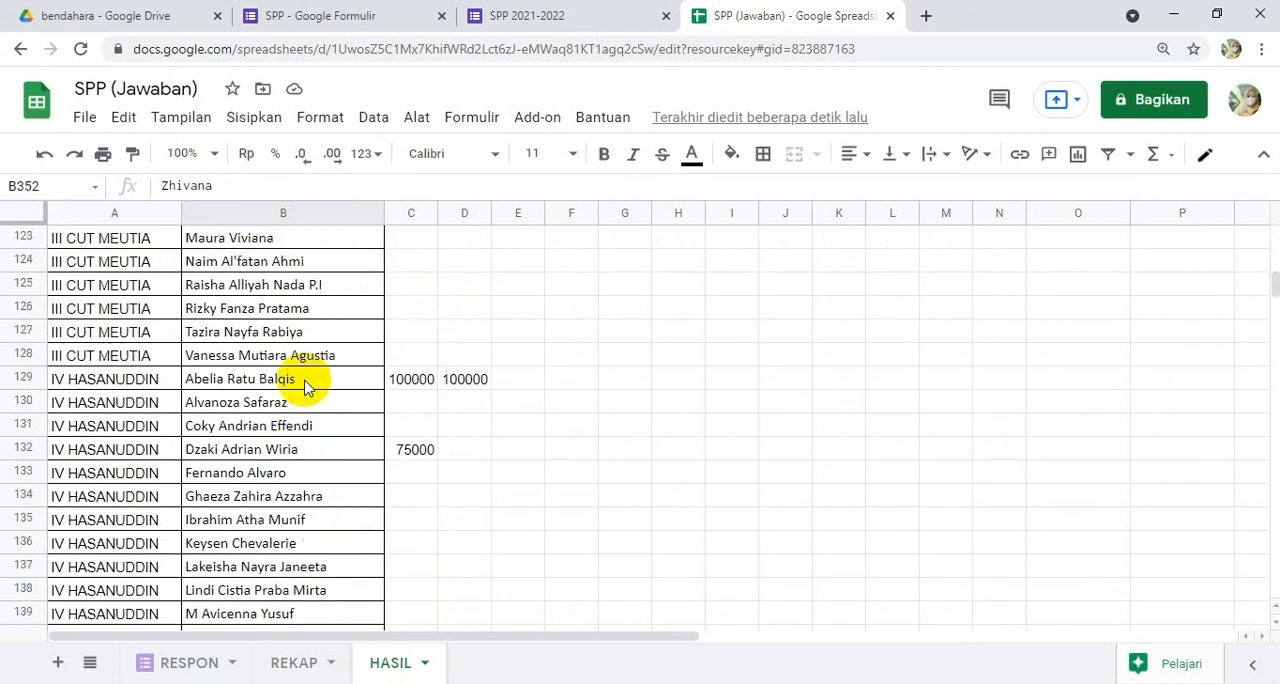
scroll(305, 387, "down", 12)
scroll(305, 387, "down", 5)
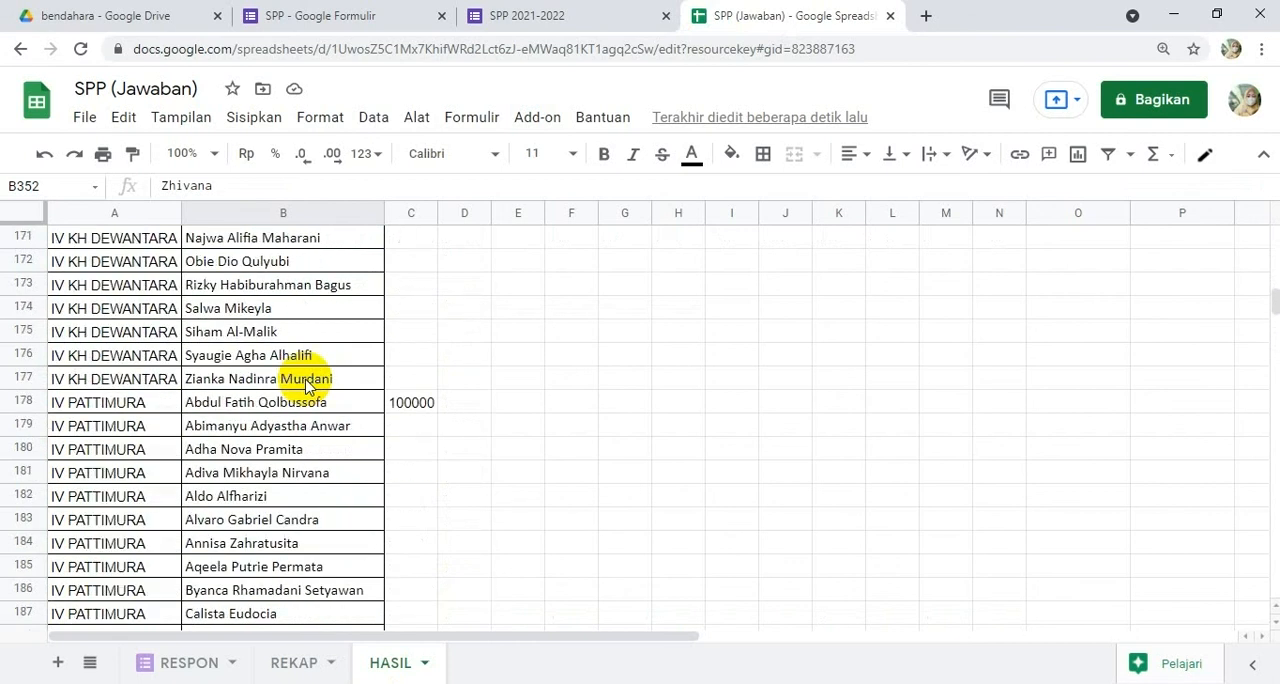
scroll(305, 387, "up", 4)
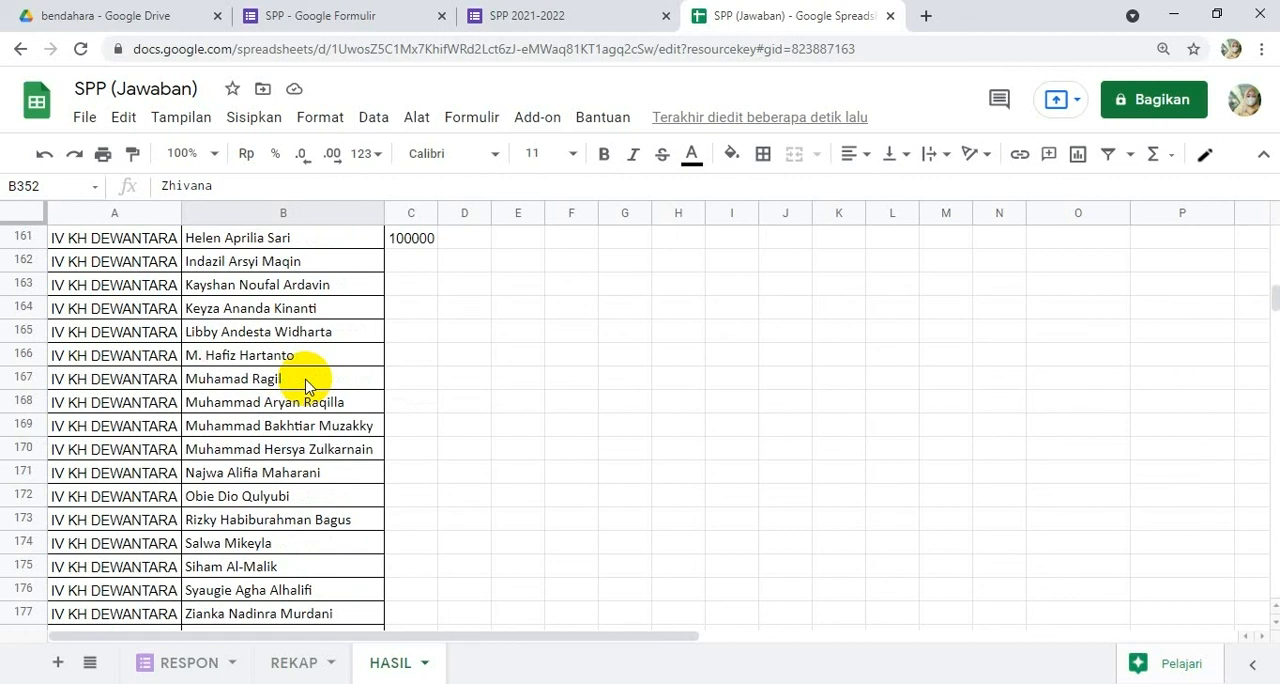
scroll(414, 286, "up", 2)
left_click(412, 358)
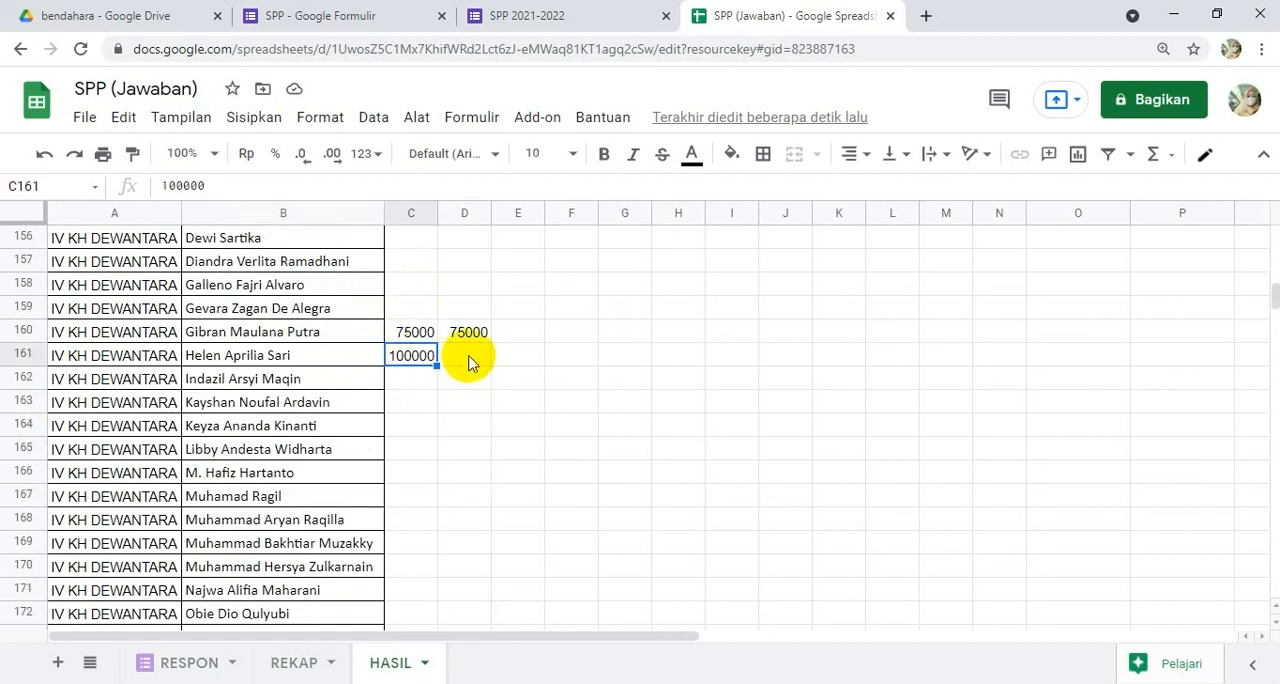
left_click(262, 380)
Step: Start another SPP 2021-2022 form response with class IV KH DEWANTARA and the student from HASIL row 162
left_click(577, 20)
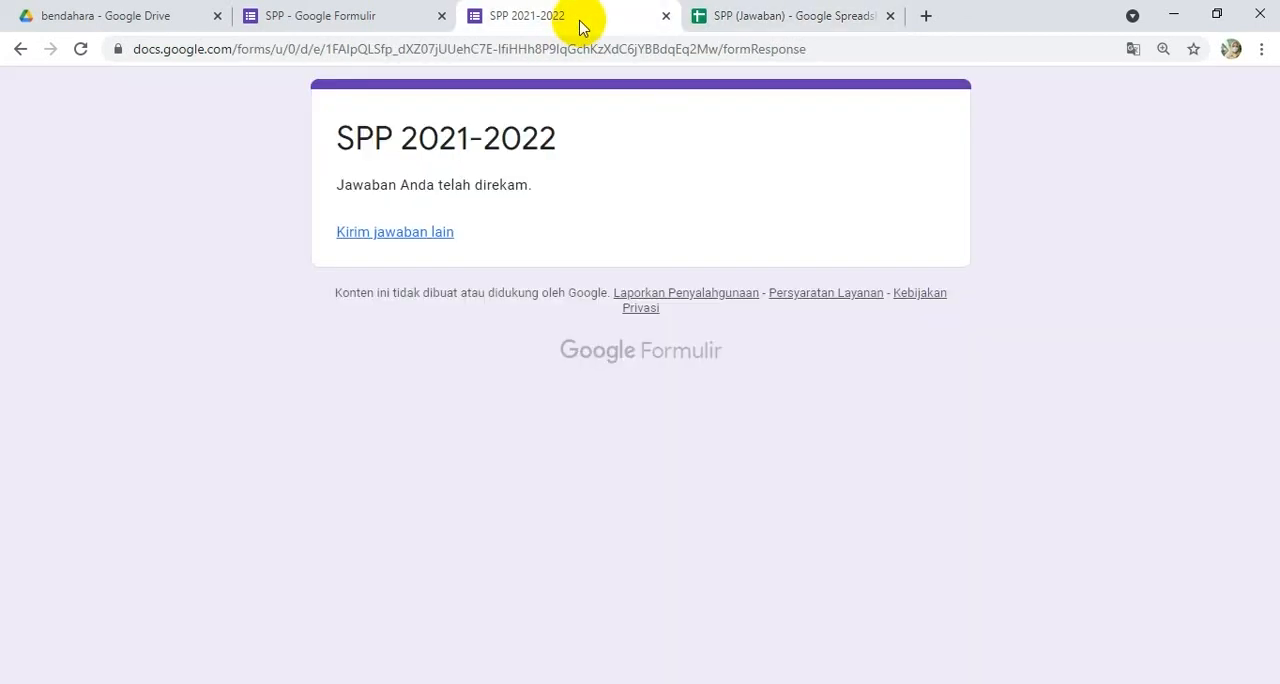
left_click(420, 240)
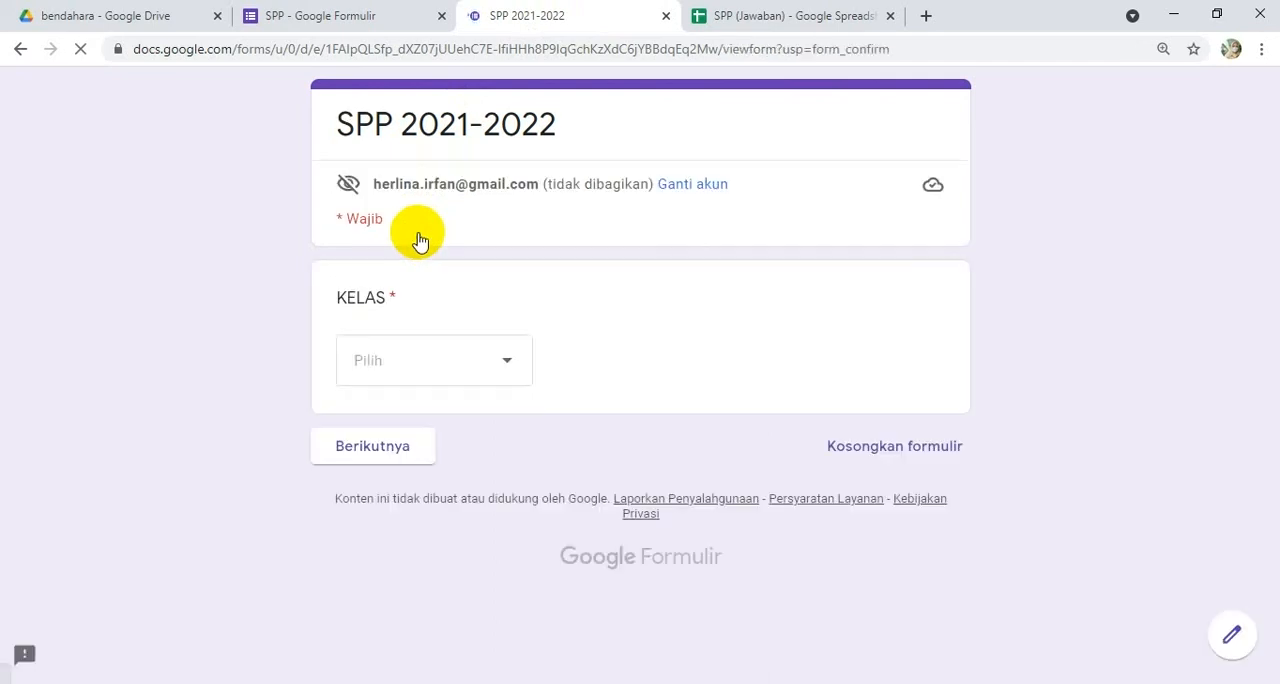
left_click(440, 366)
left_click(428, 548)
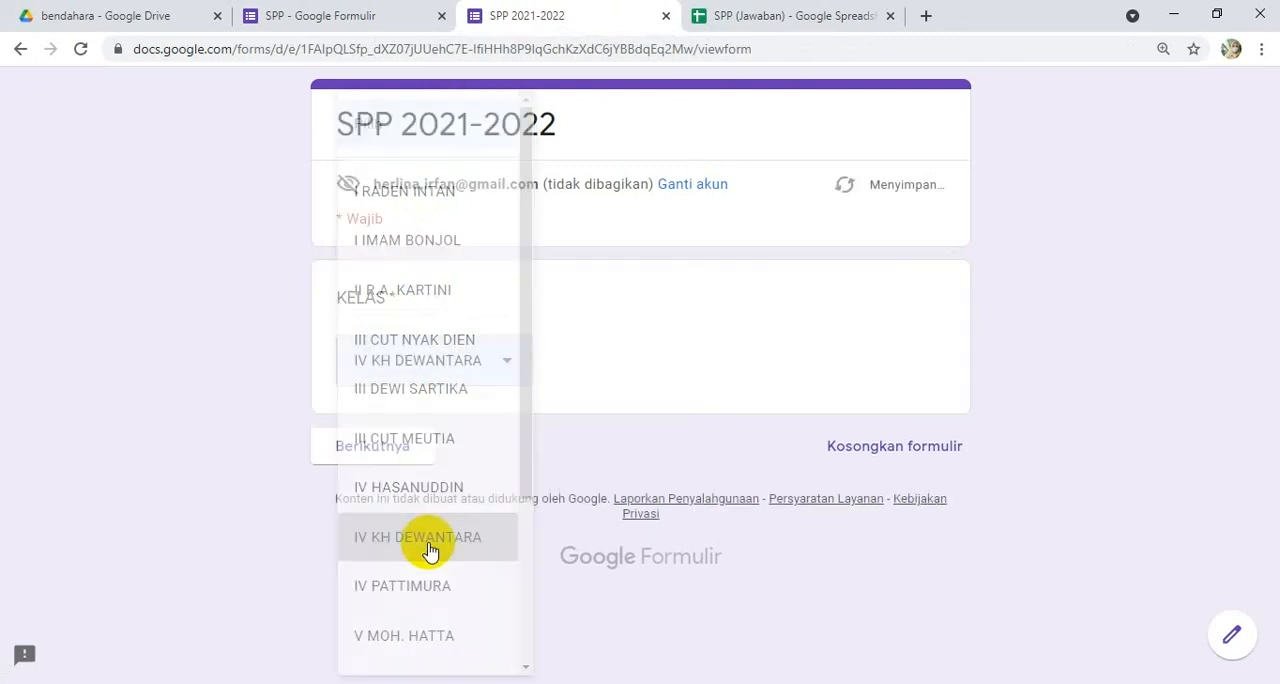
left_click(386, 450)
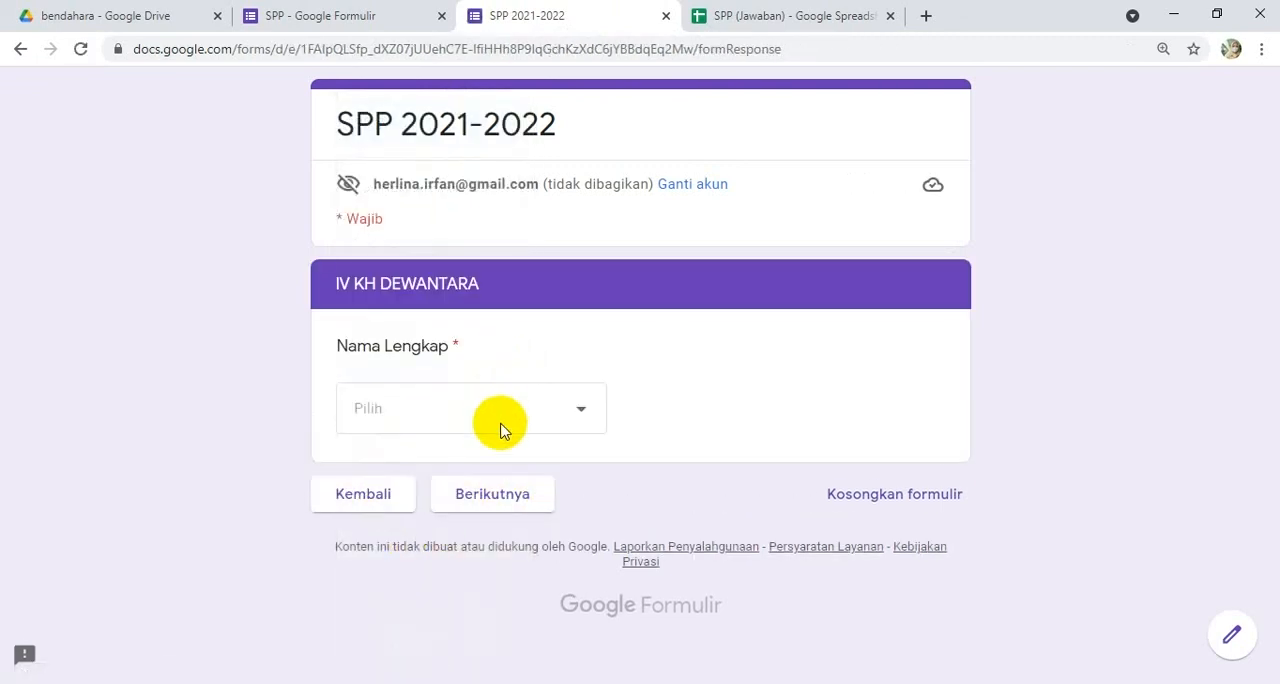
left_click(501, 432)
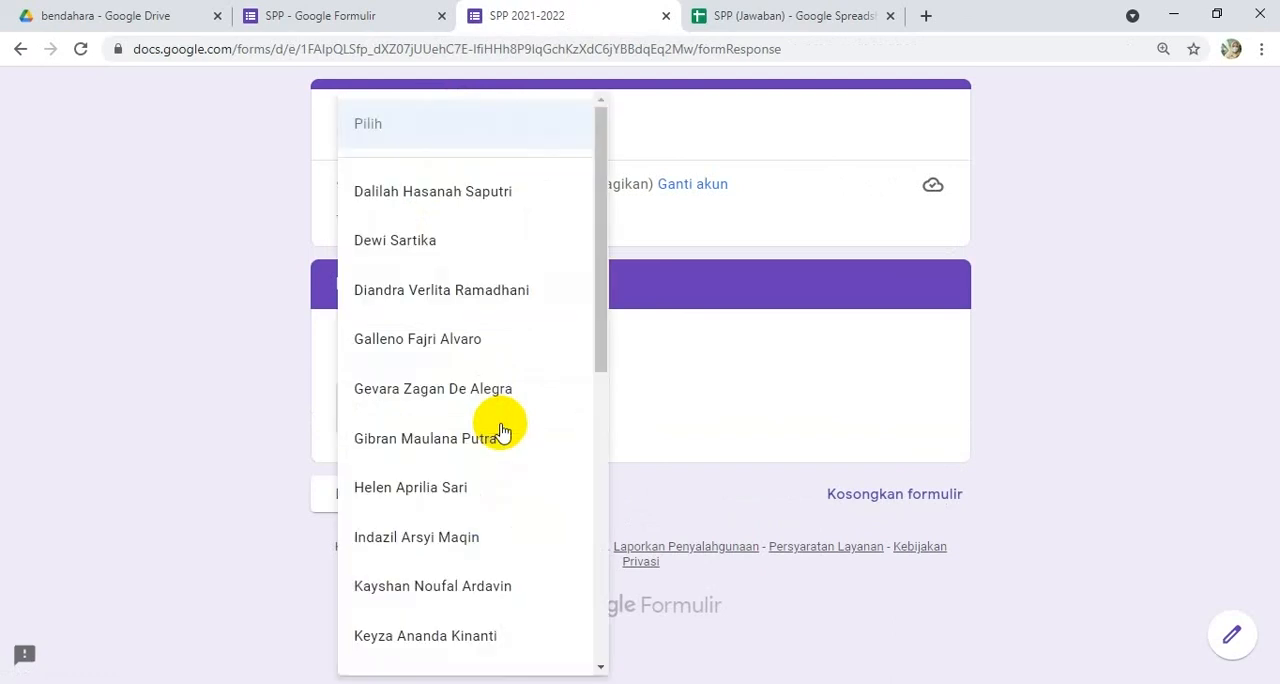
left_click(404, 545)
left_click(474, 497)
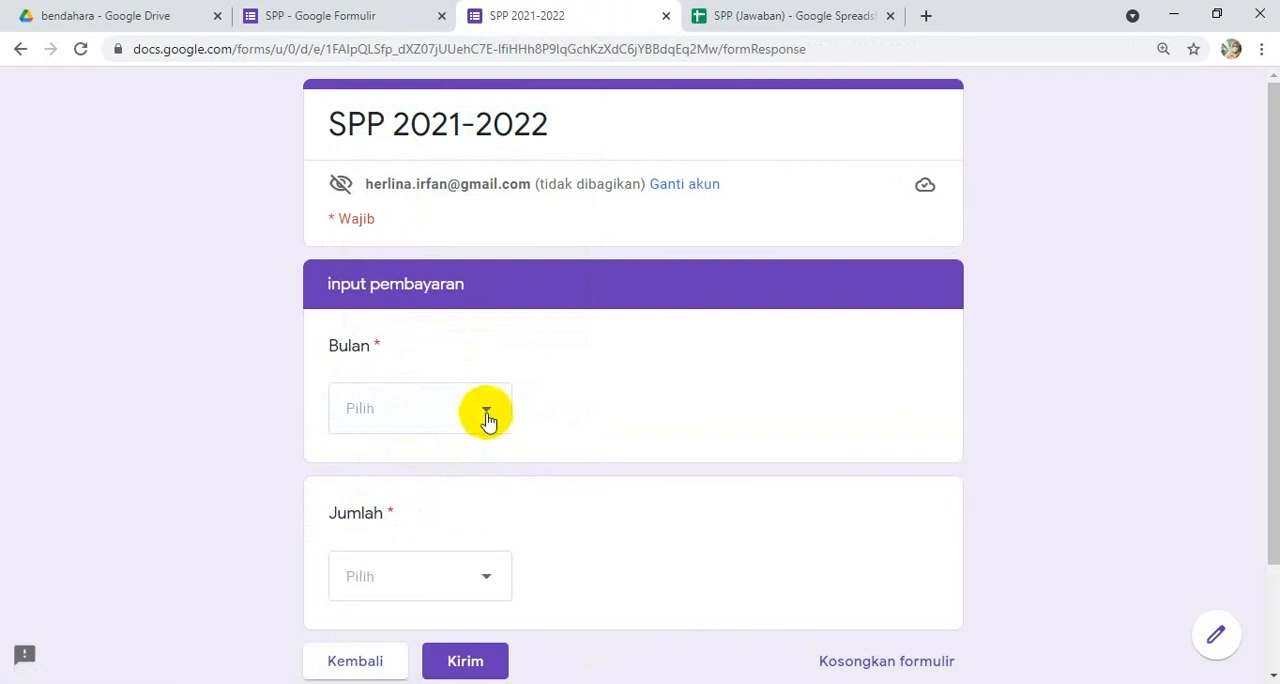
Step: Submit the response with Bulan Juli and Jumlah 100000, and return to the HASIL sheet
left_click(360, 196)
left_click(487, 589)
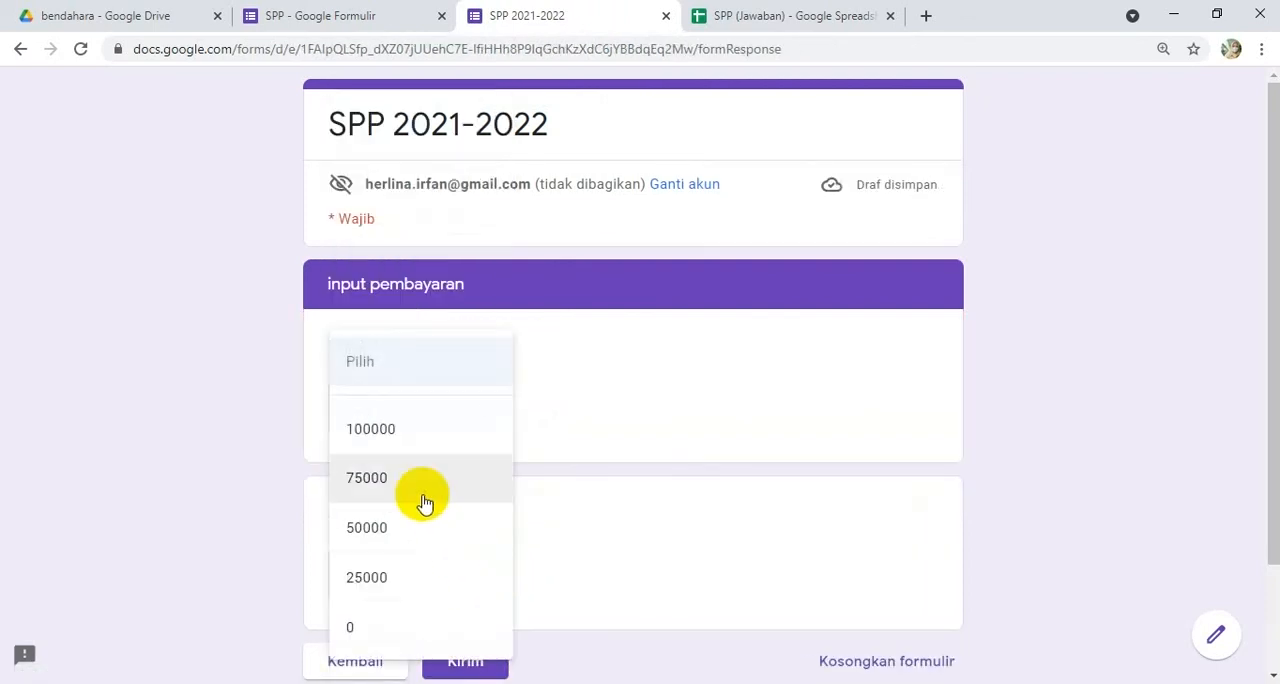
left_click(397, 436)
left_click(478, 664)
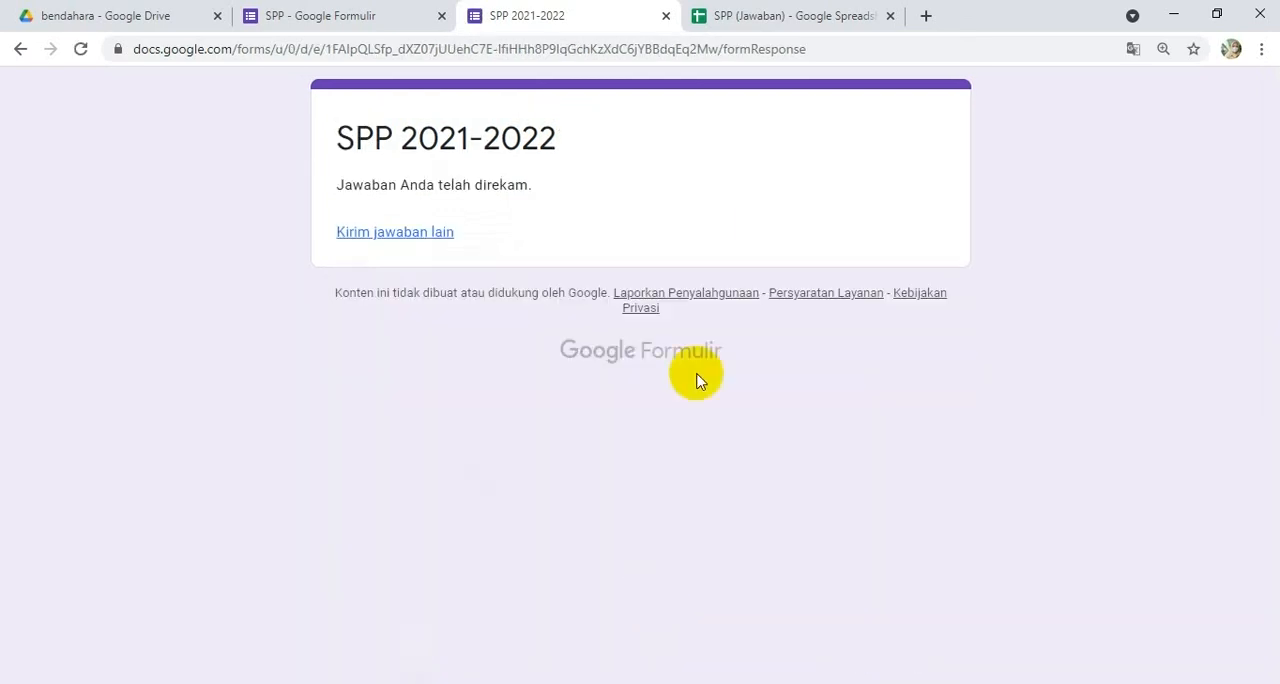
left_click(797, 16)
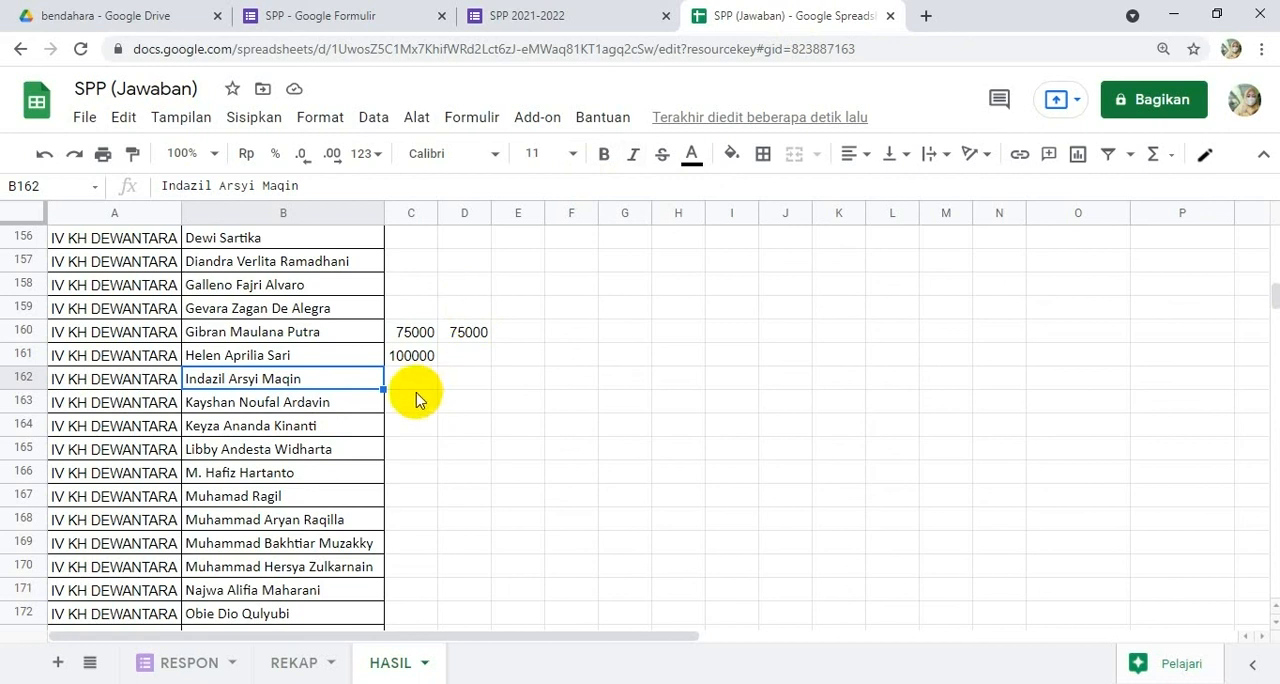